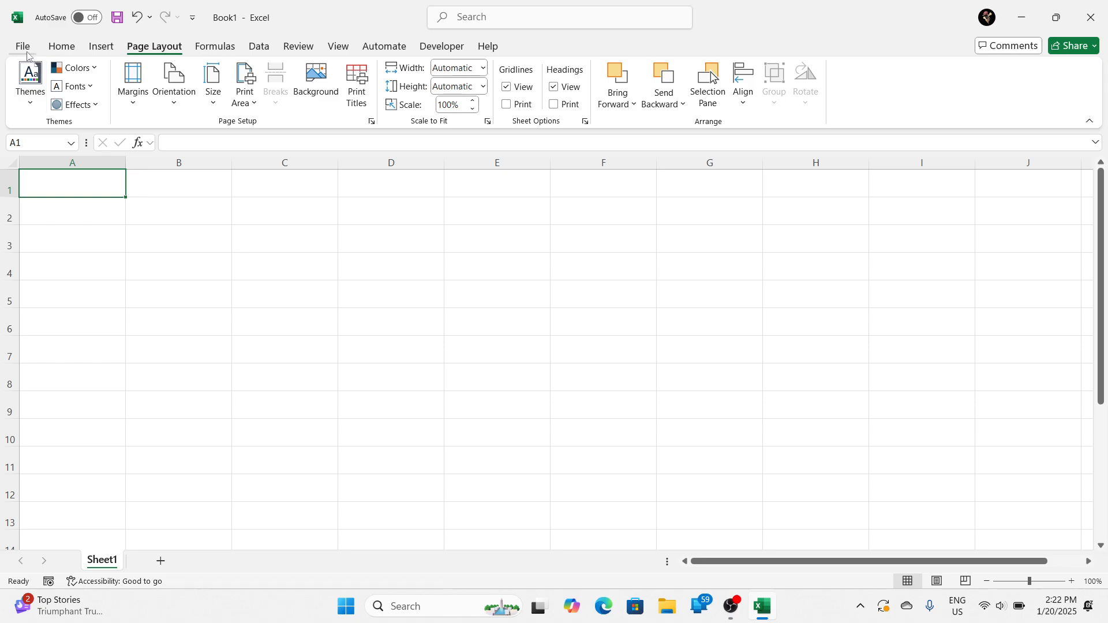
Step: Open the recent workbook indian_name_data_large.xlsx
left_click(23, 46)
scroll(337, 443, "down", 2)
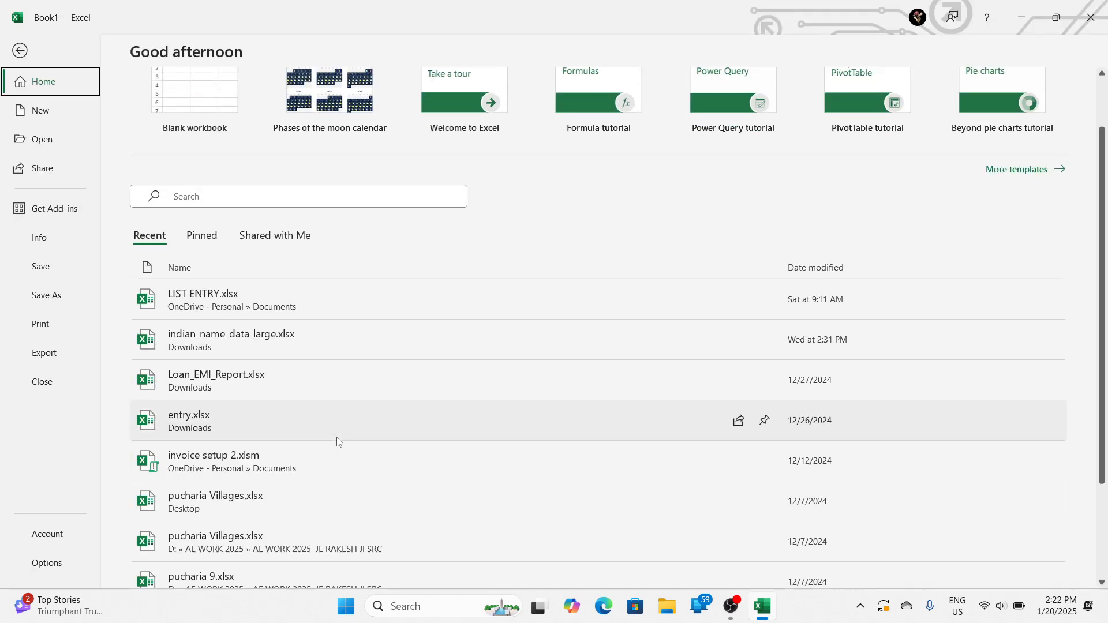
key("Escape")
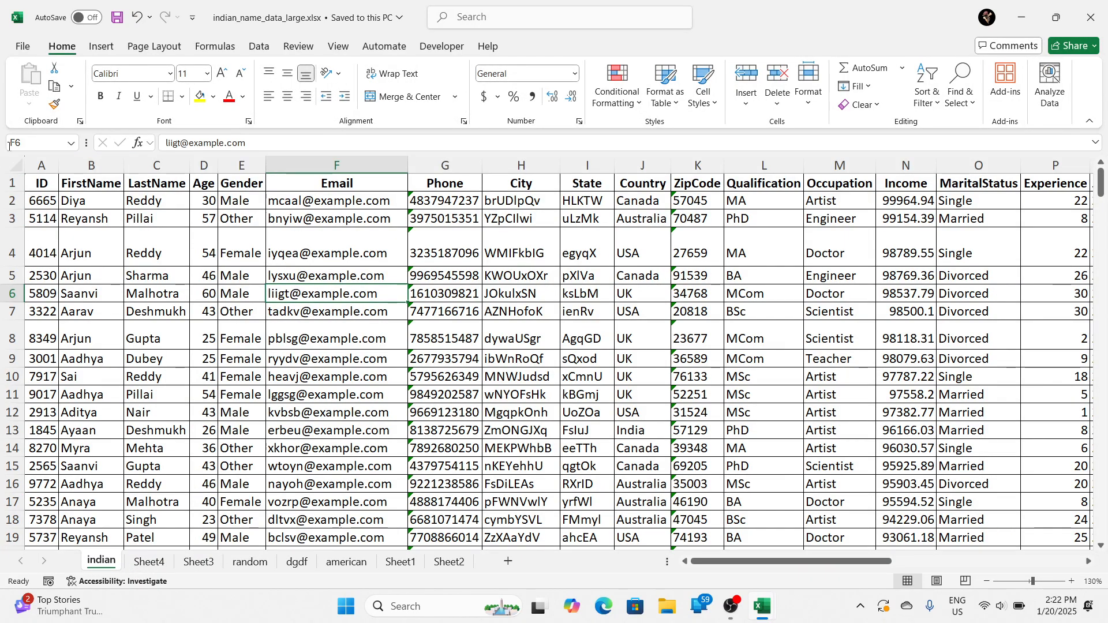
Step: Re-enter the existing e-mail address in cell F6 of the indian sheet
key("F2")
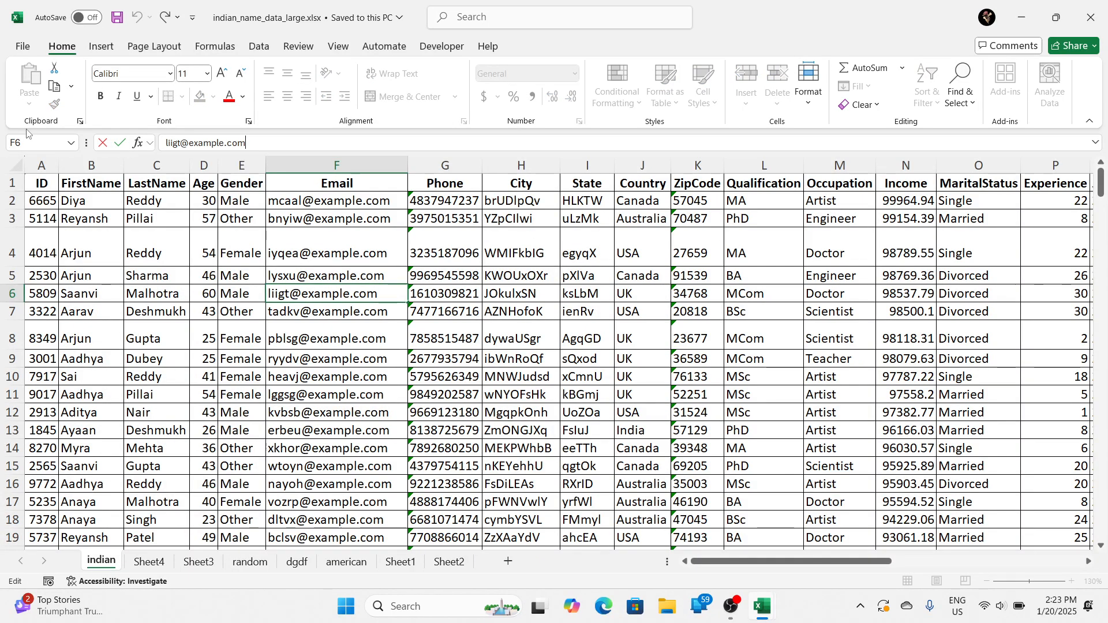
key("Return")
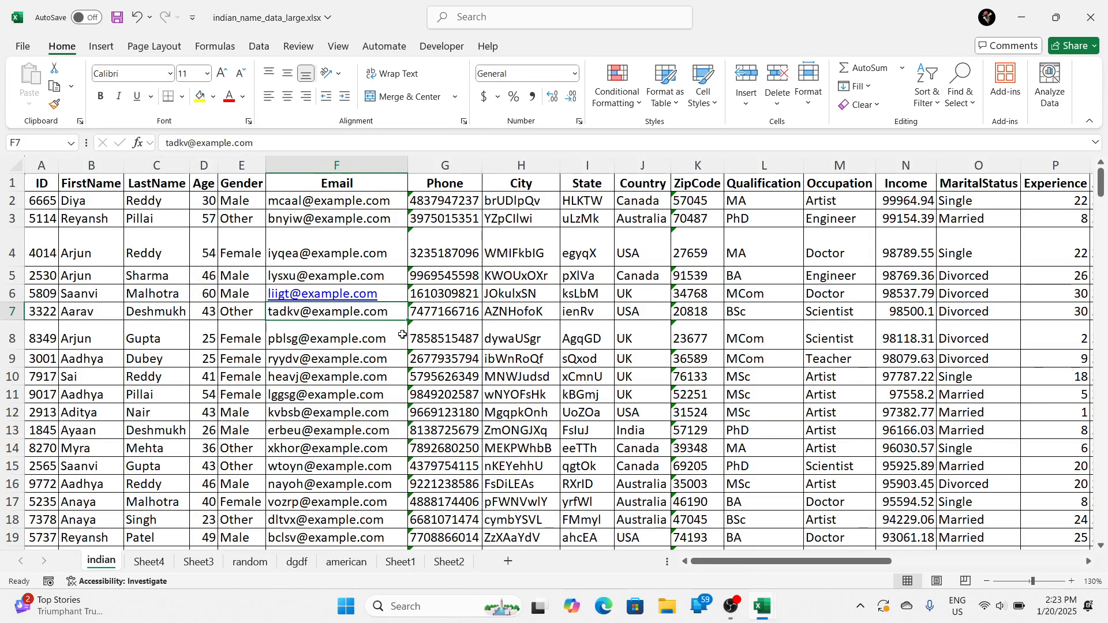
left_click(438, 331)
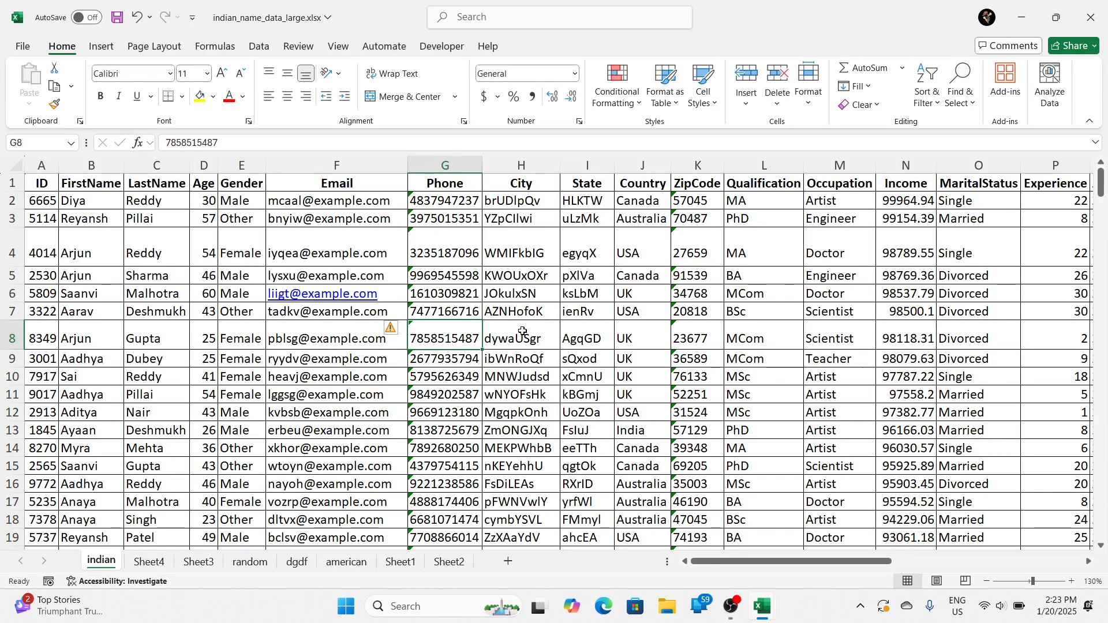
key("XF86AudioLowerVolume")
key("Up")
key("Up")
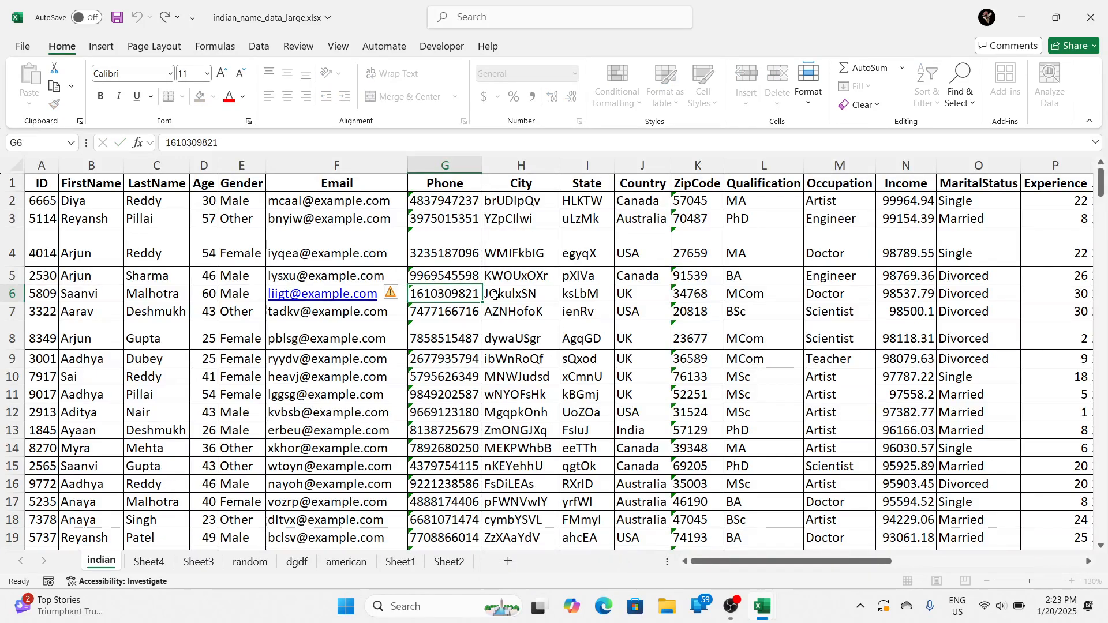
left_click(489, 247)
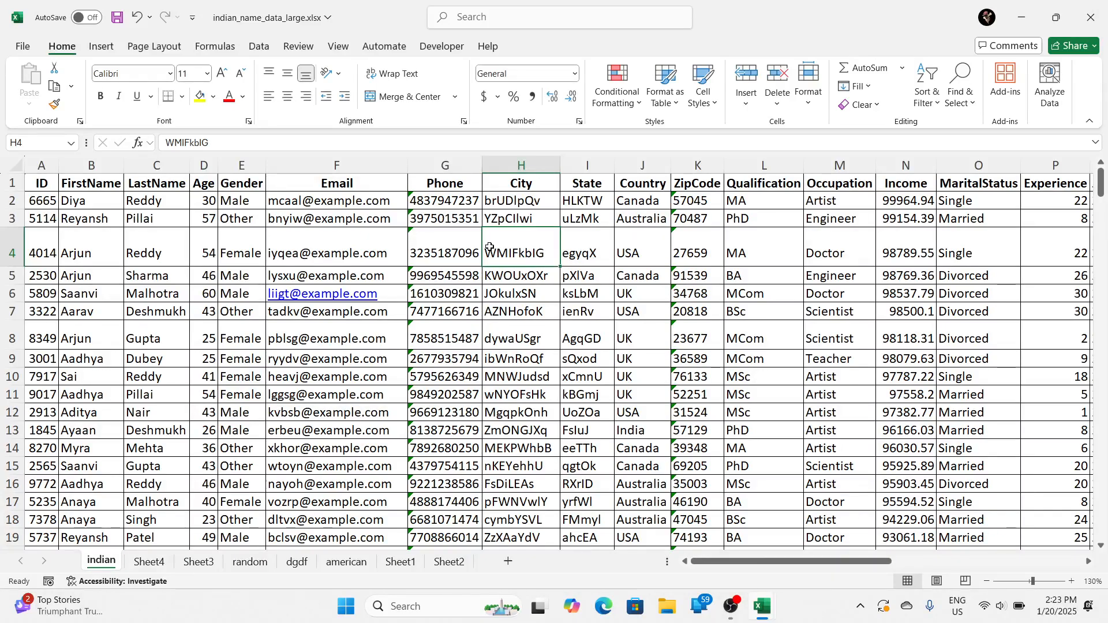
double_click(489, 247)
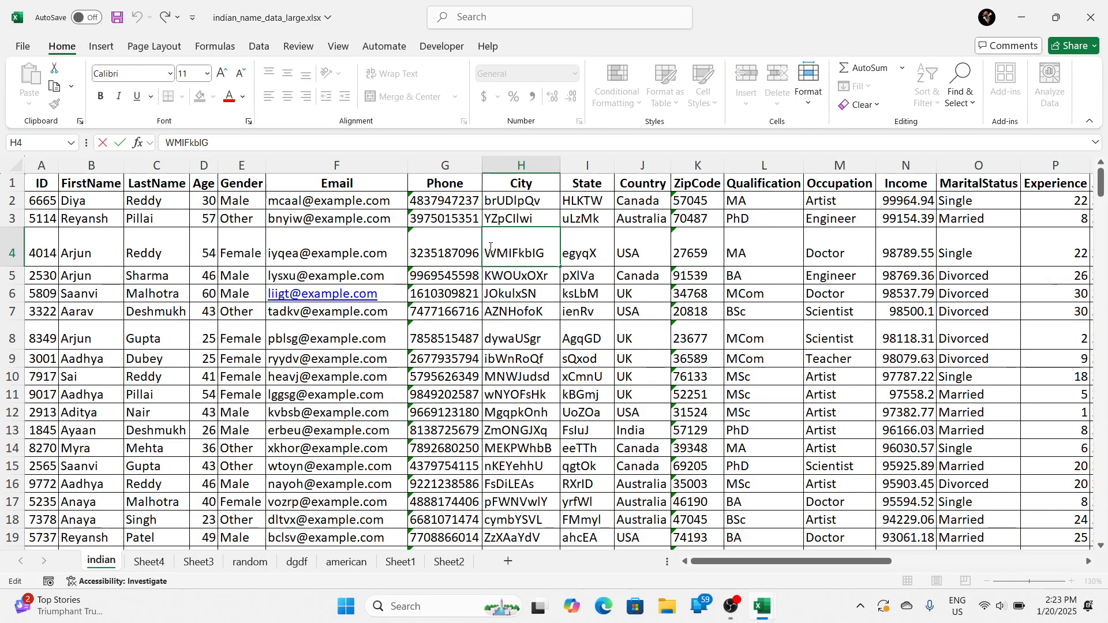
Step: Replace the Country entry in cell J6 with a backtick character
left_click(640, 300)
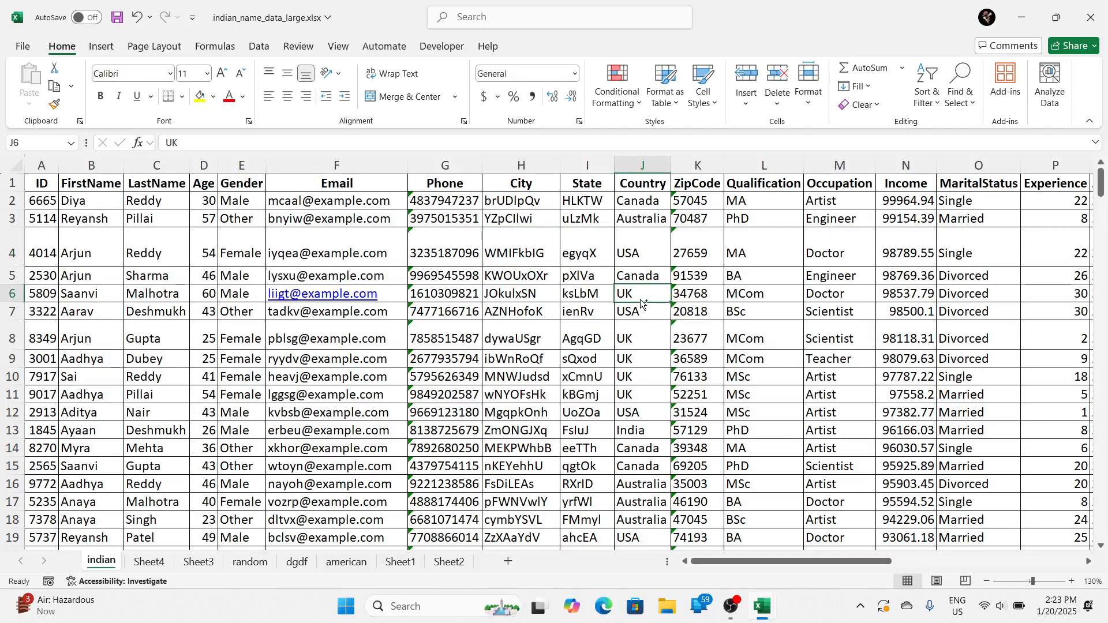
key("XF86AudioLowerVolume")
double_click(641, 300)
key("Escape")
key("ctrl")
key("ctrl")
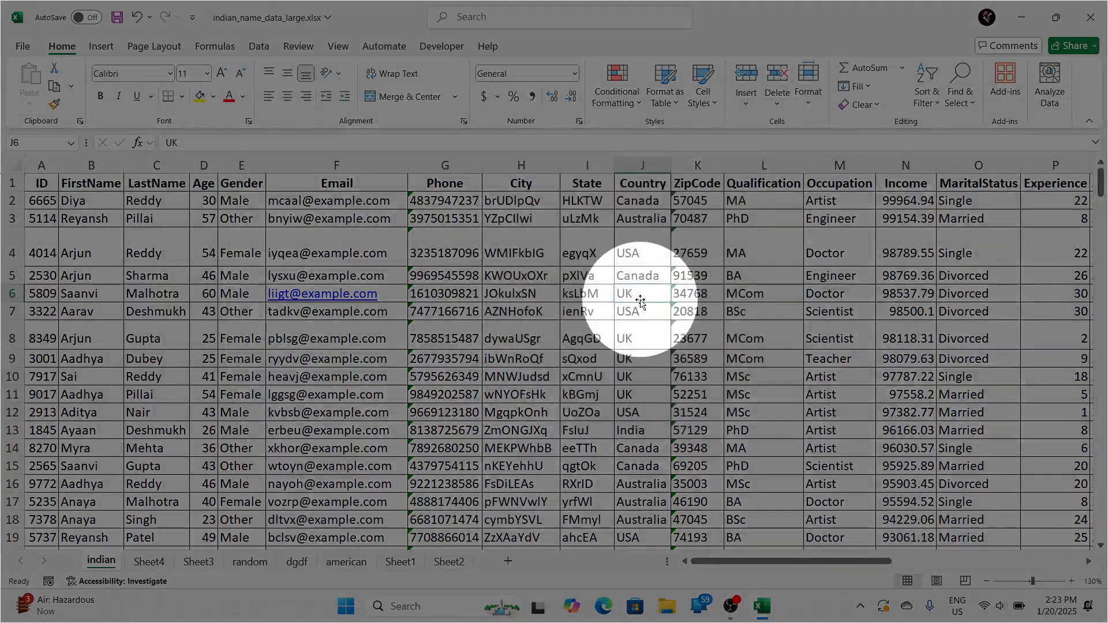
key("F2")
type("`")
left_click(321, 276)
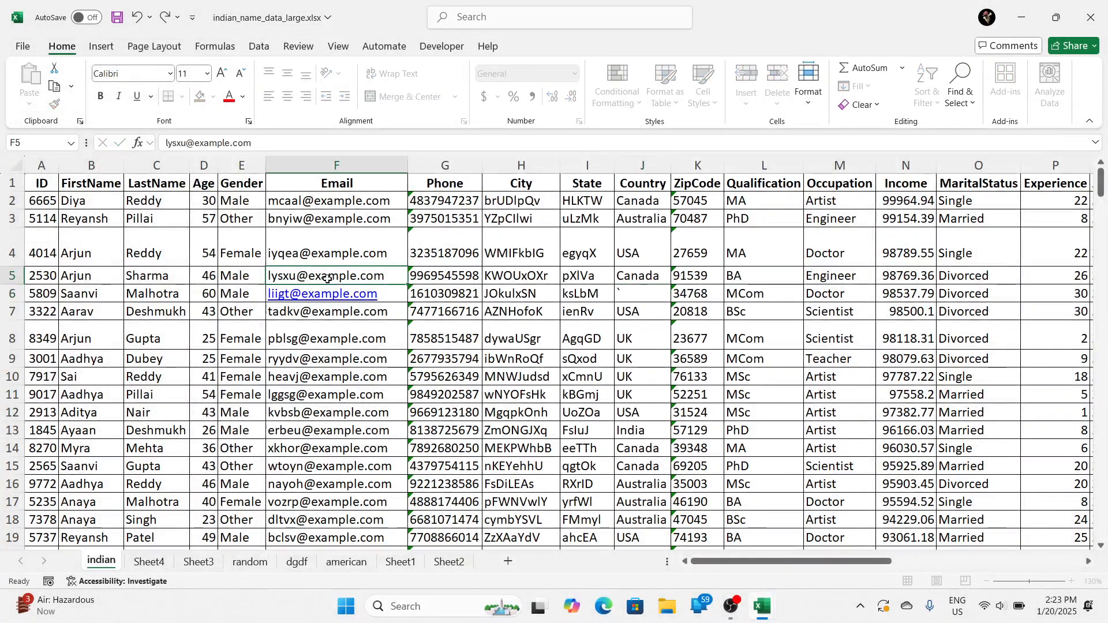
left_click(492, 242)
key("F2")
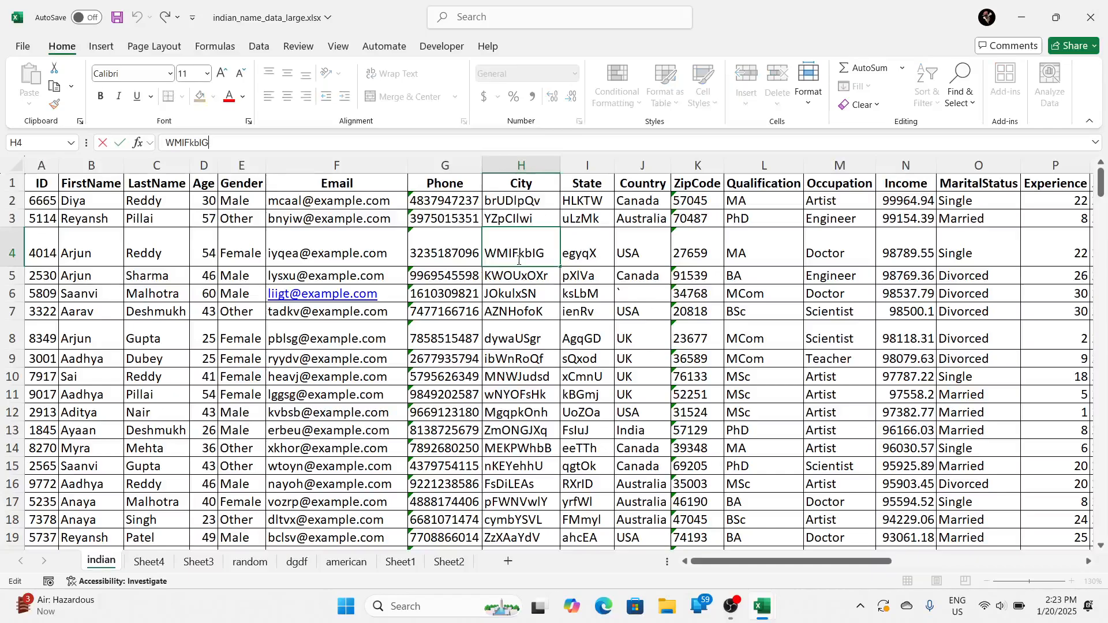
key("Escape")
left_click(586, 295)
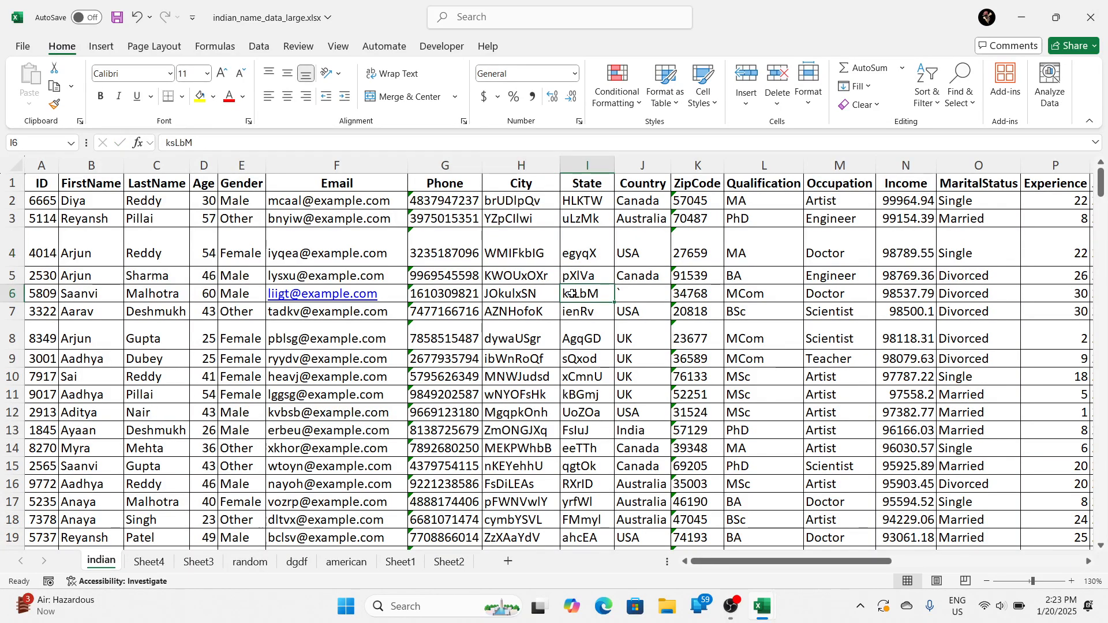
Step: Preview the indian sheet's printout, enlarge the page and check how the data is laid out on both pages
key("ctrl+p")
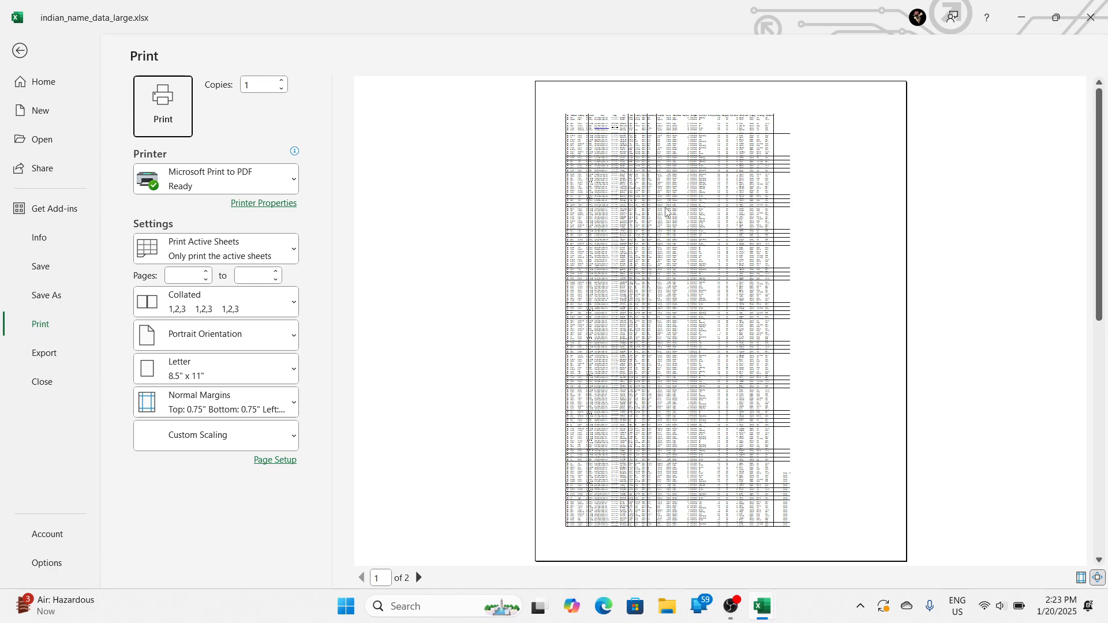
left_click(667, 213)
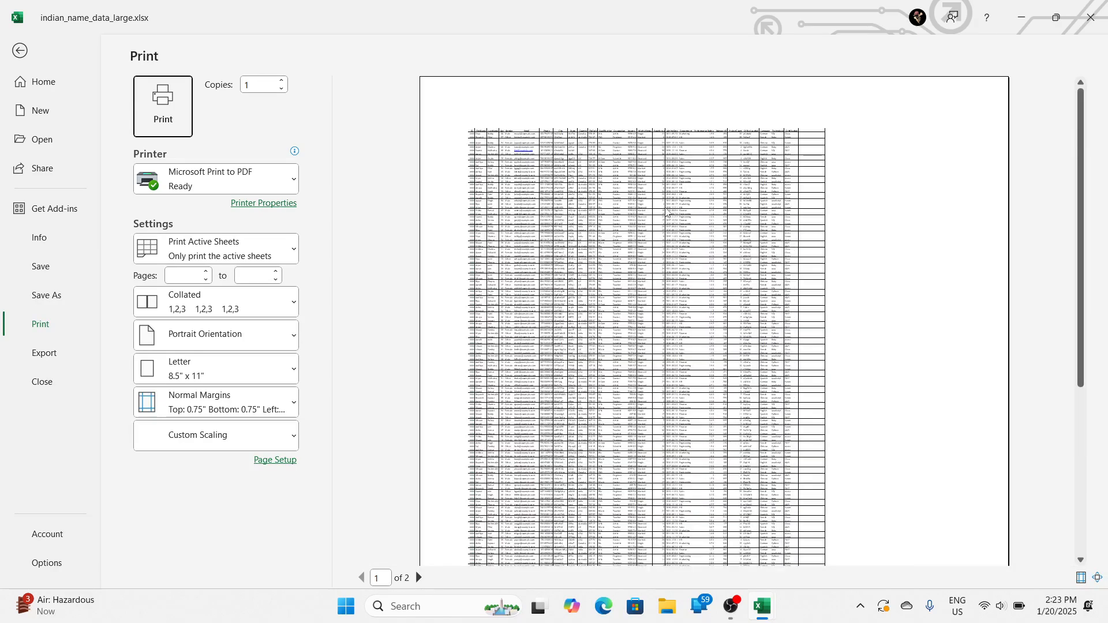
key("Escape")
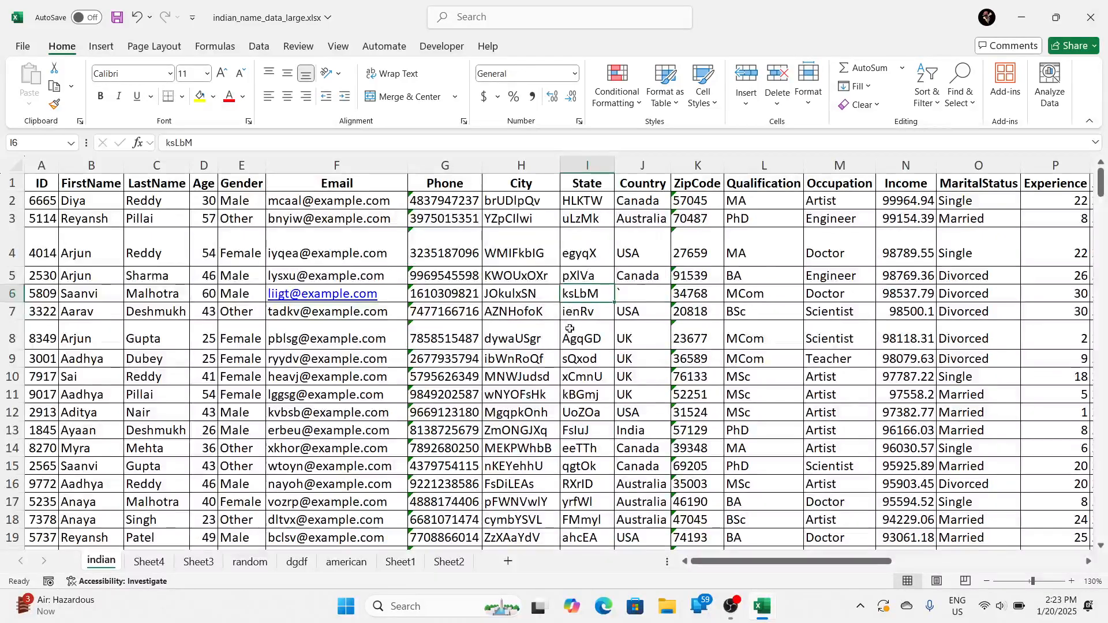
scroll(553, 413, "down", 4)
scroll(552, 414, "up", 4)
key("ctrl+p")
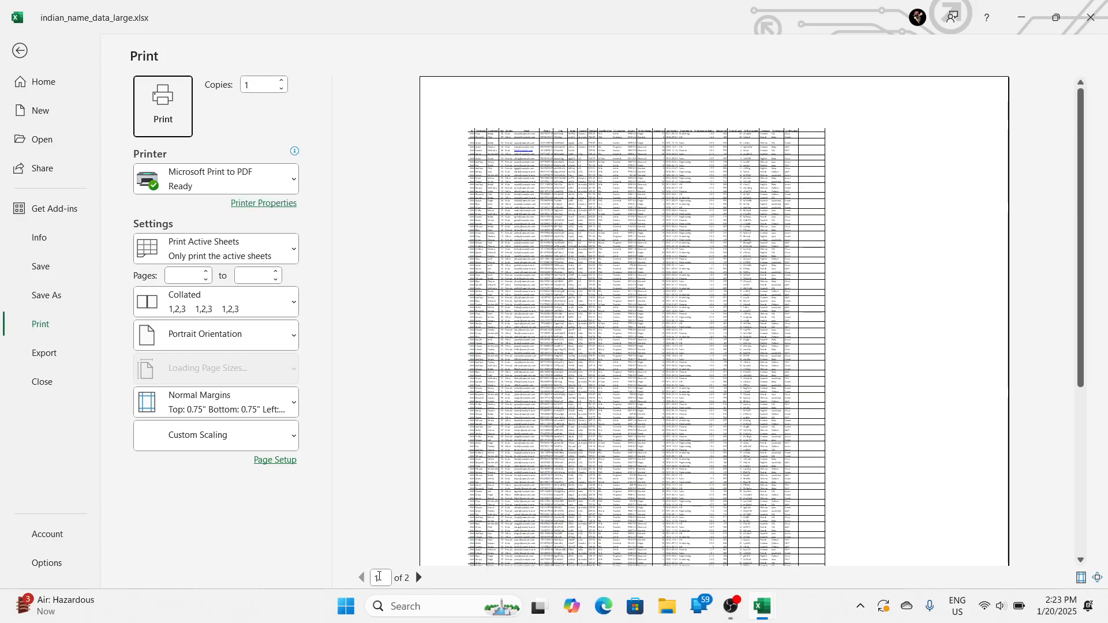
left_click(418, 577)
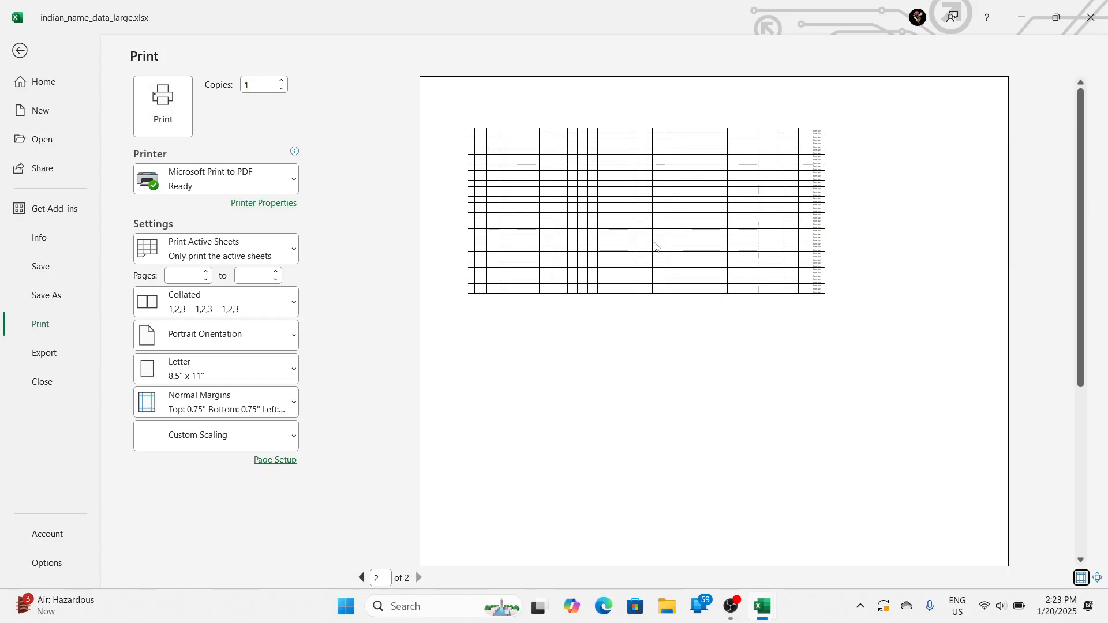
left_click(360, 578)
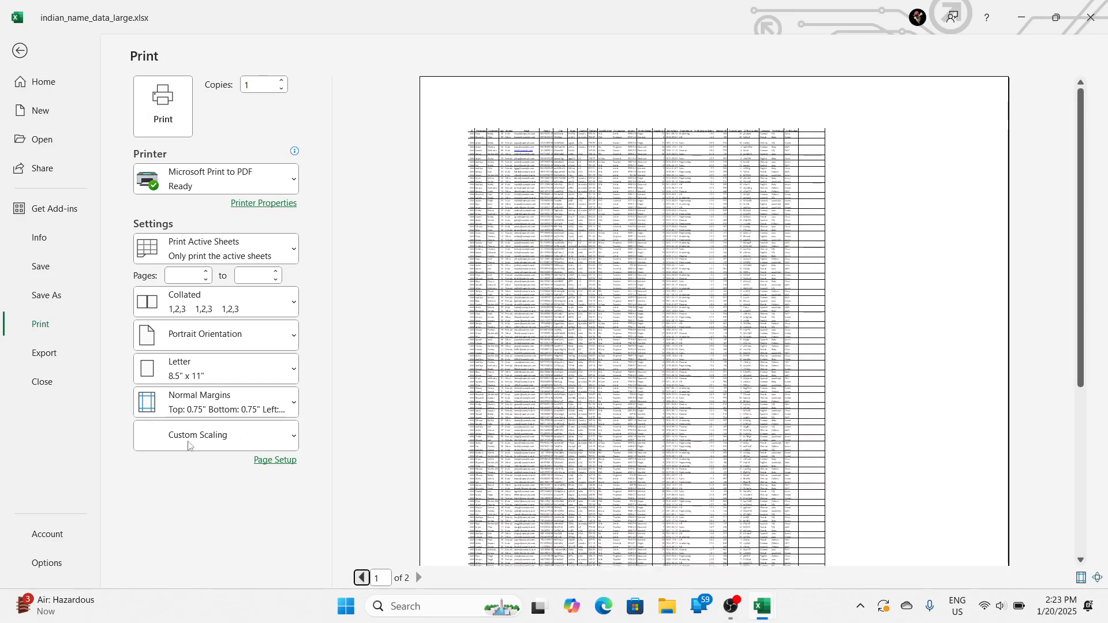
key("Escape")
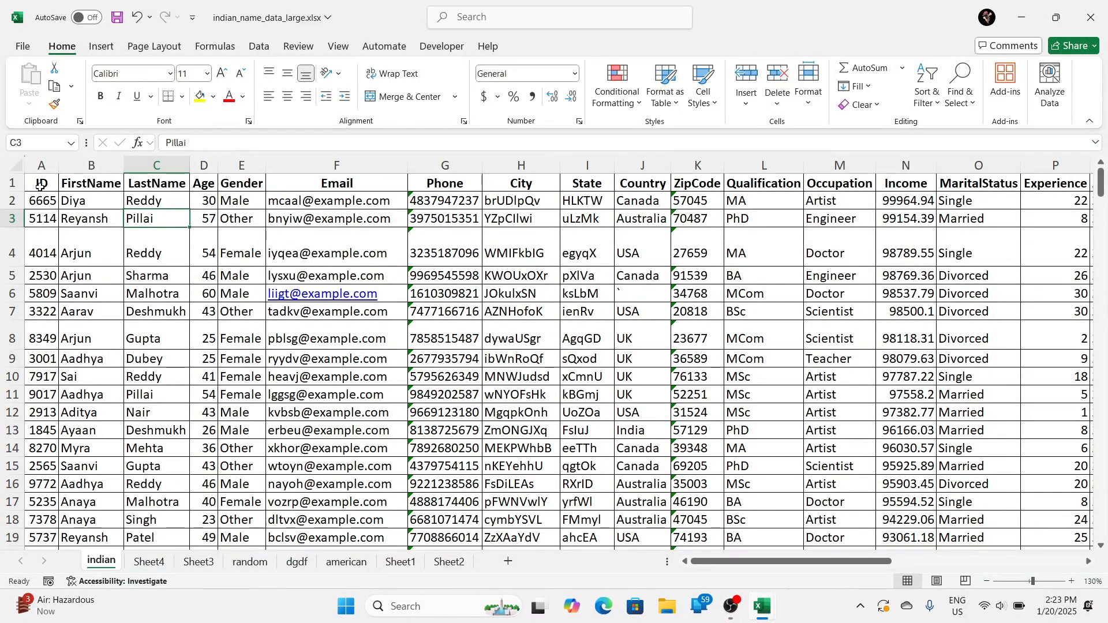
Step: Copy the range A1:I30 from the indian sheet and paste it into Sheet1 of Book1, starting at cell A1
left_click_drag(40, 183, 587, 522)
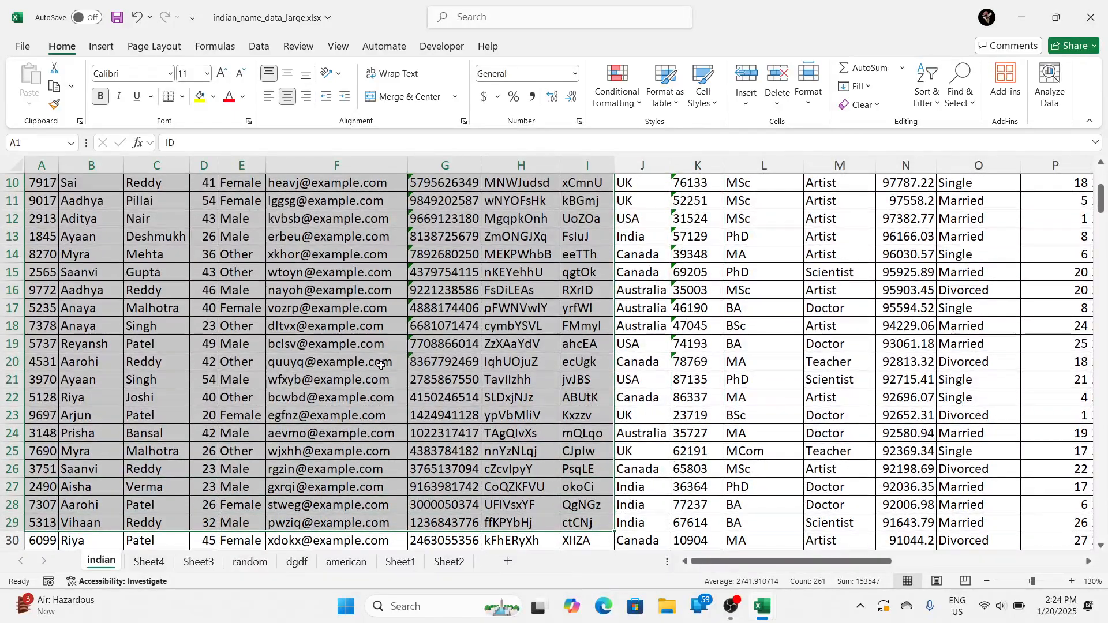
key("shift+Down")
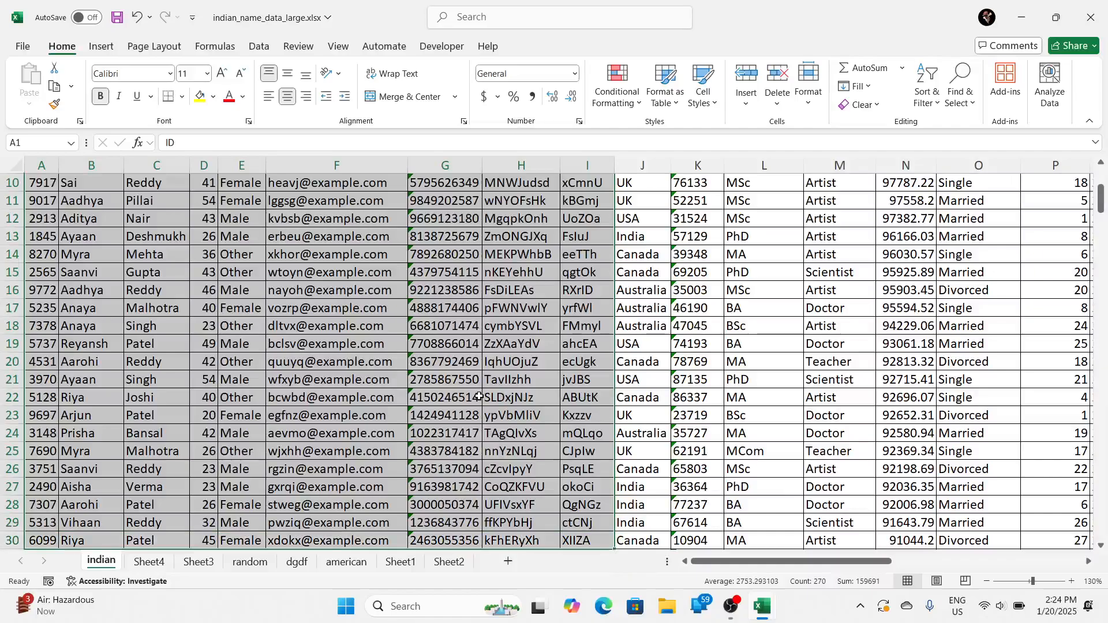
key("ctrl+c")
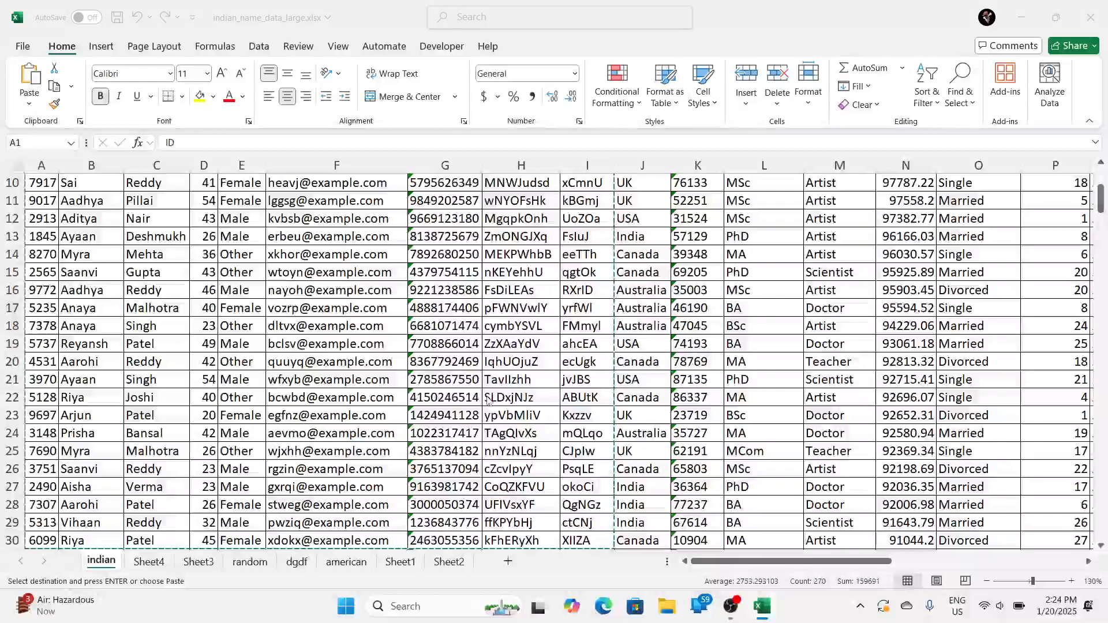
key("alt+Tab")
left_click(81, 163)
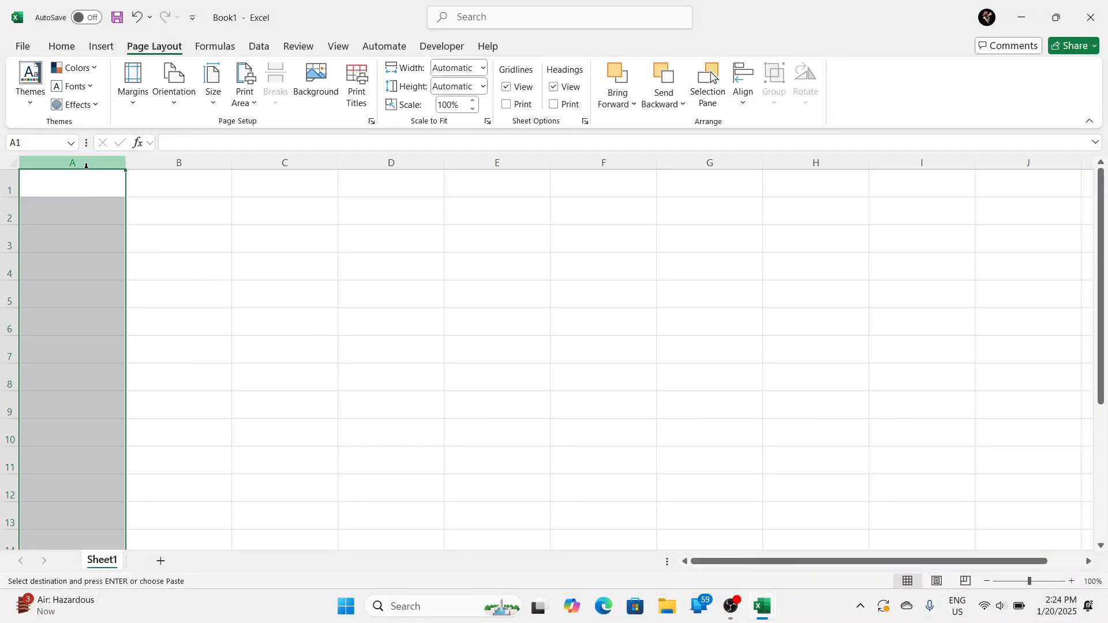
left_click(85, 176)
key("ctrl+v")
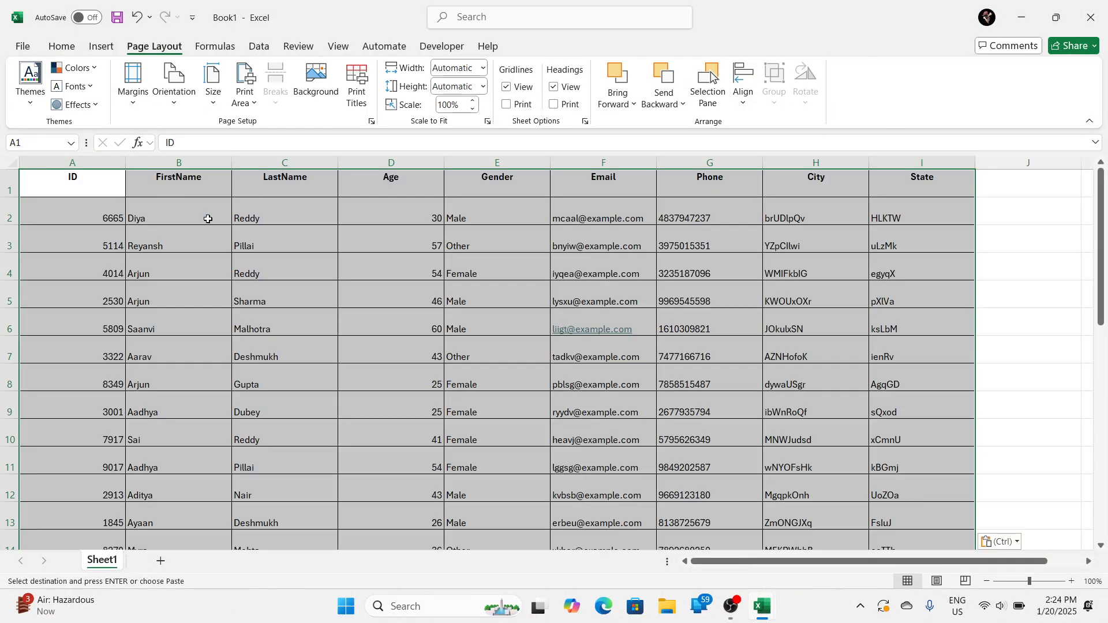
left_click(302, 276)
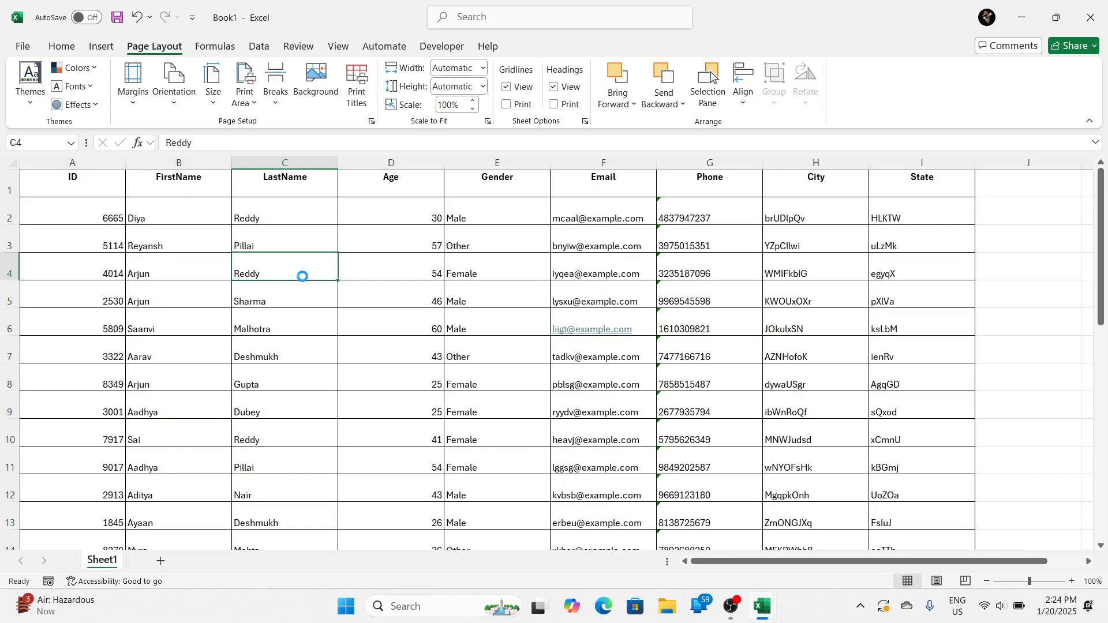
Step: Preview the printout of Sheet1 and look through how the columns are divided across its pages
key("ctrl+p")
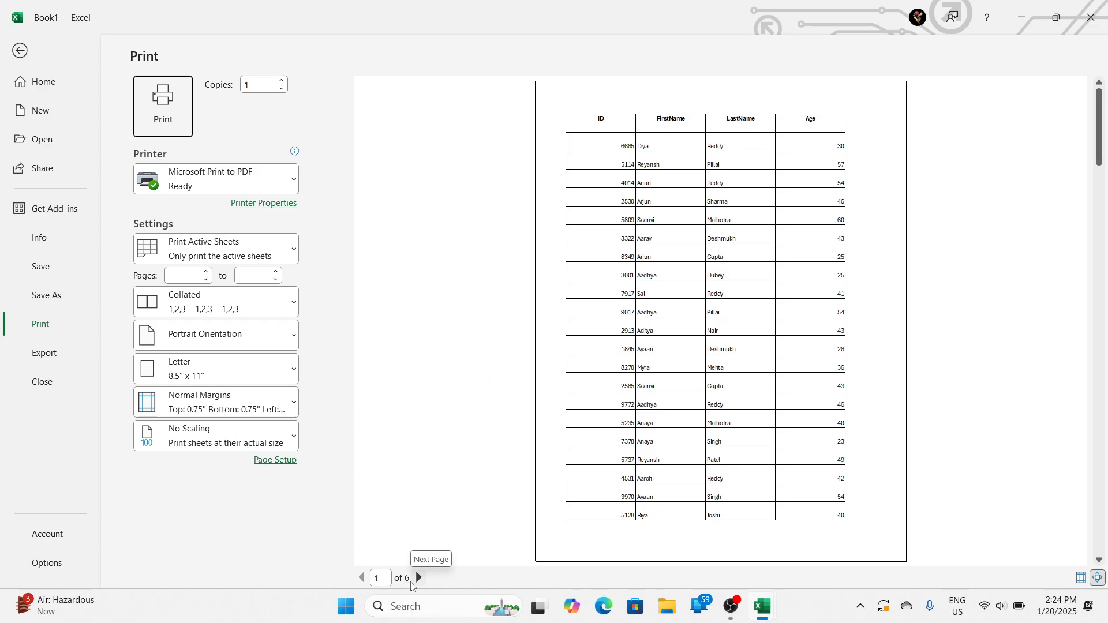
scroll(656, 412, "down", 2)
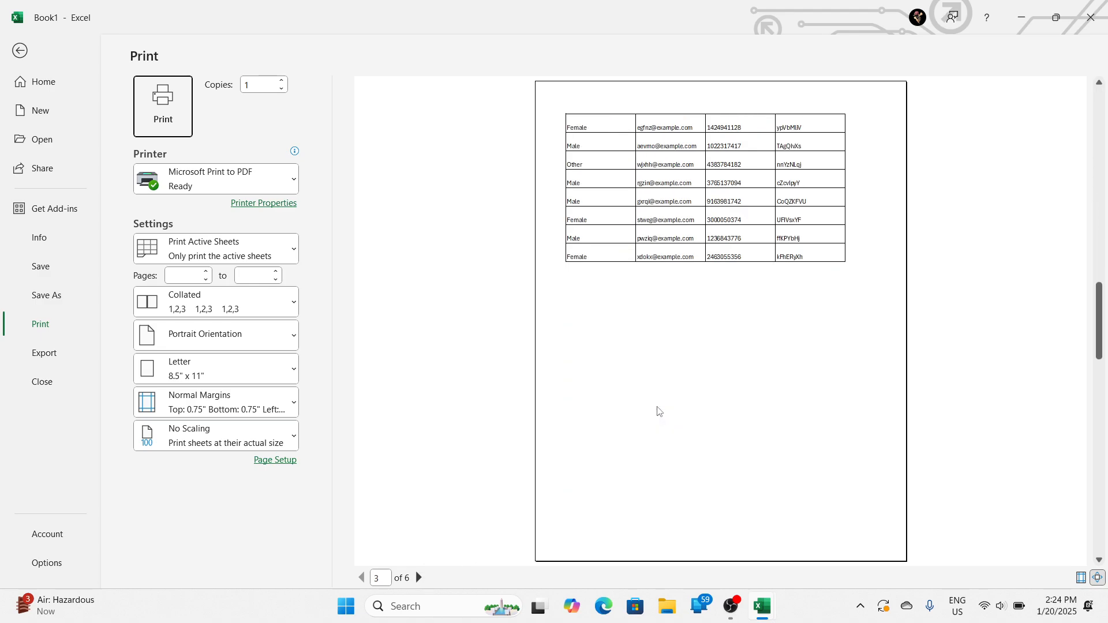
scroll(657, 411, "up", 3)
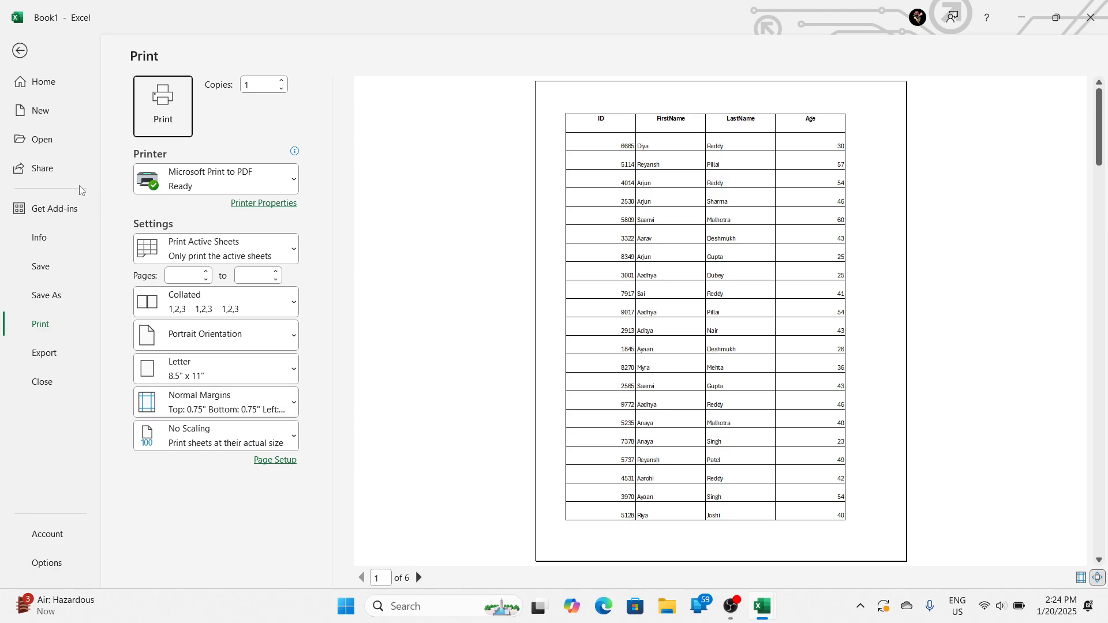
left_click(26, 53)
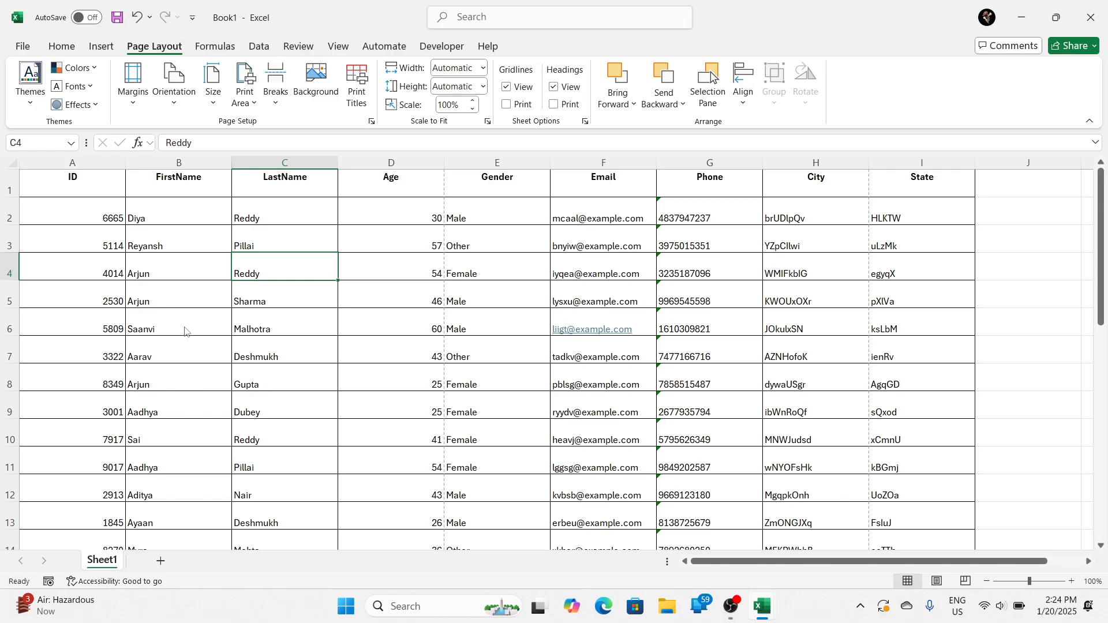
Step: Look over the pasted table on Sheet1 down to its last row and check its print preview again
scroll(163, 337, "down", 10)
scroll(156, 337, "up", 2)
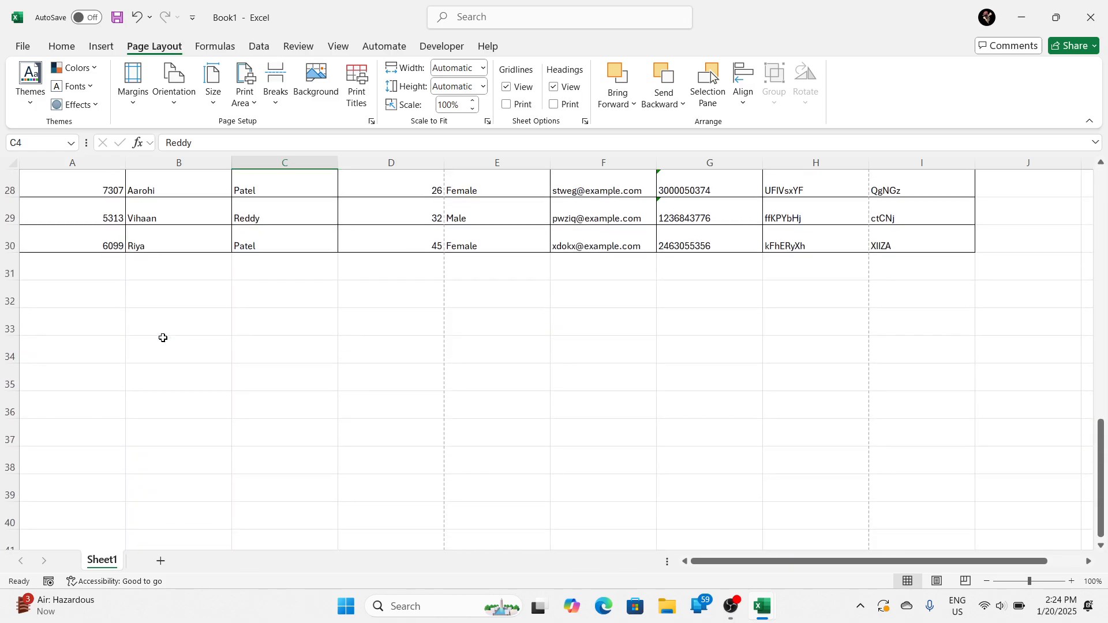
scroll(84, 323, "up", 2)
scroll(86, 323, "up", 6)
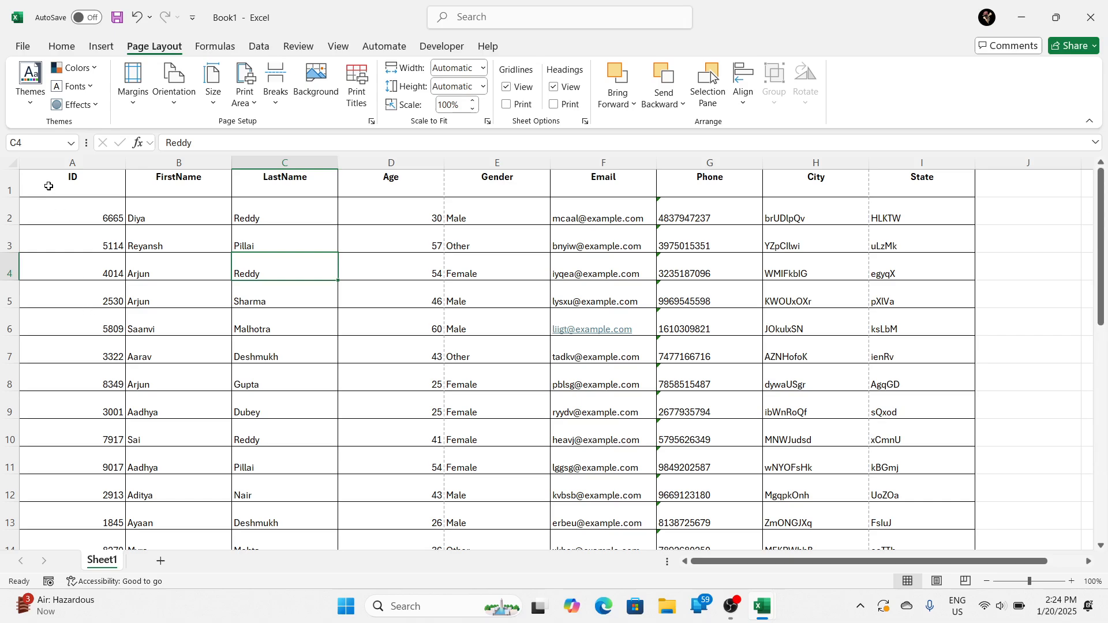
left_click_drag(47, 183, 84, 284)
key("ctrl+p")
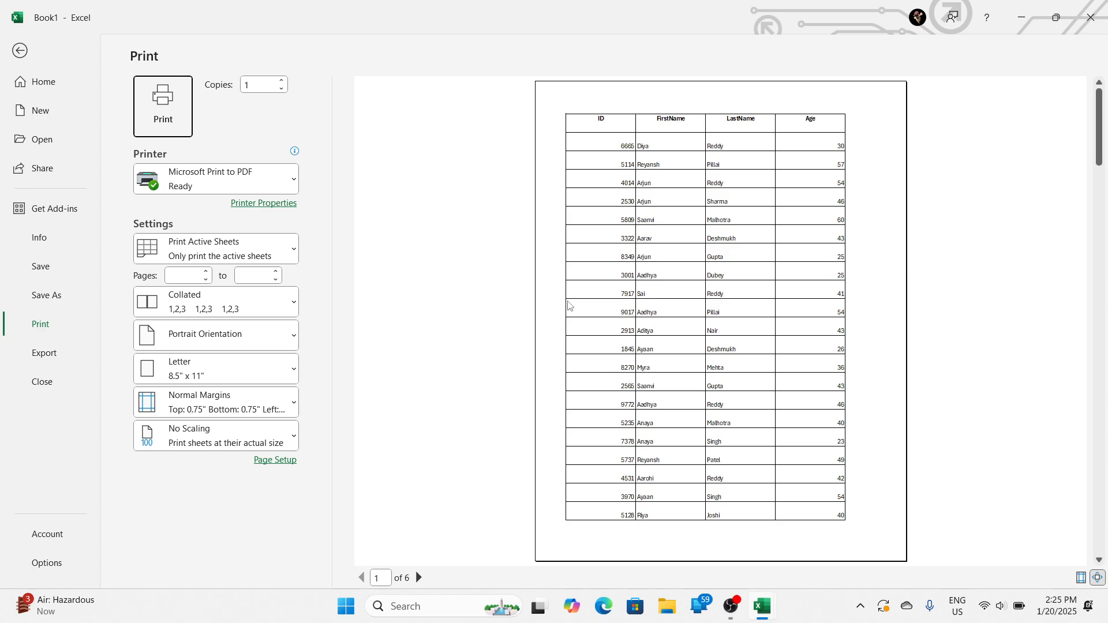
key("Escape")
left_click(93, 215)
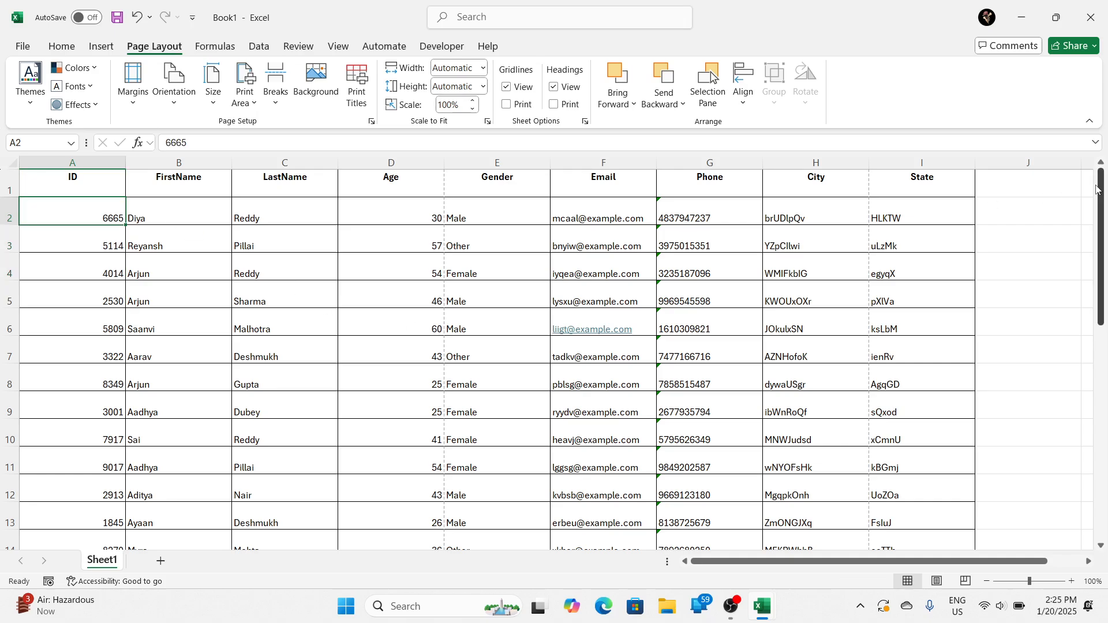
left_click_drag(1036, 184, 1066, 457)
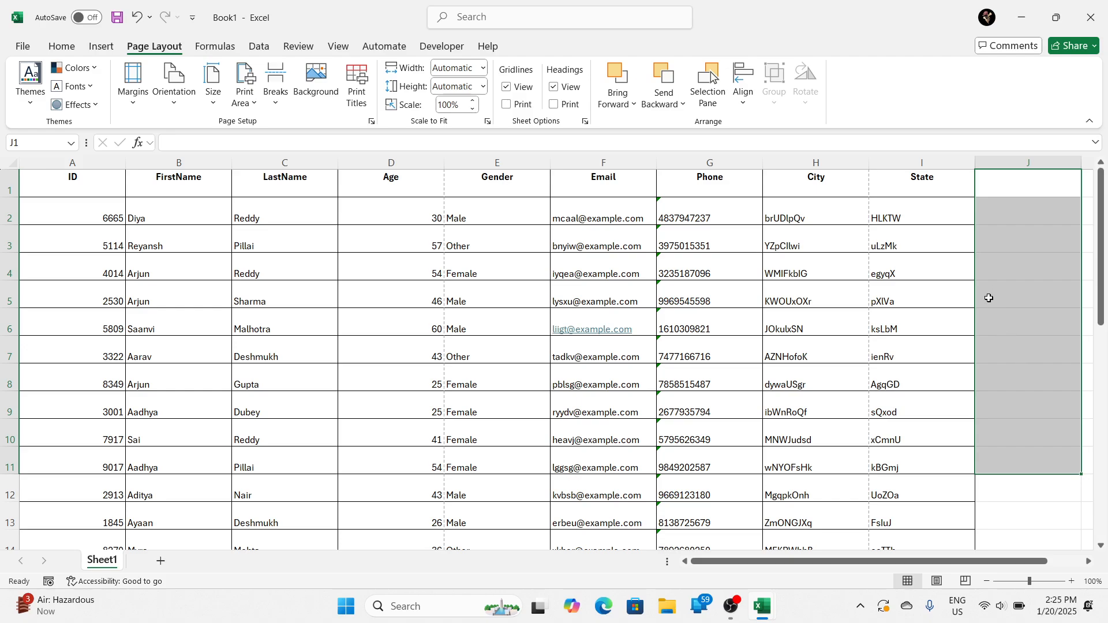
Step: Hide the row and column headings on Sheet1 and show them again
left_click(989, 293)
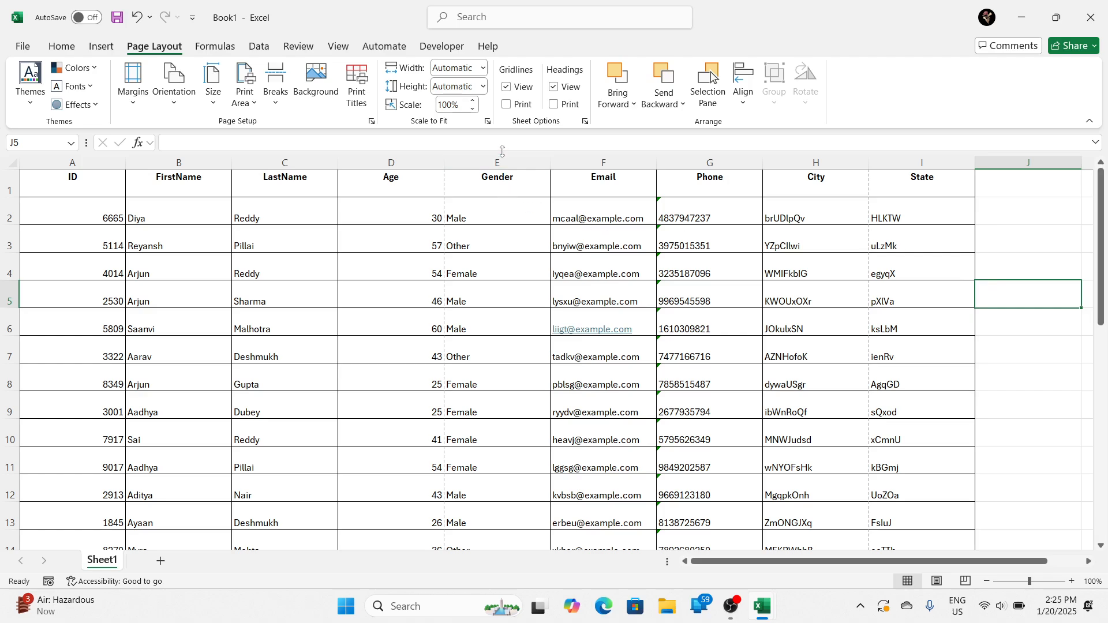
left_click(554, 87)
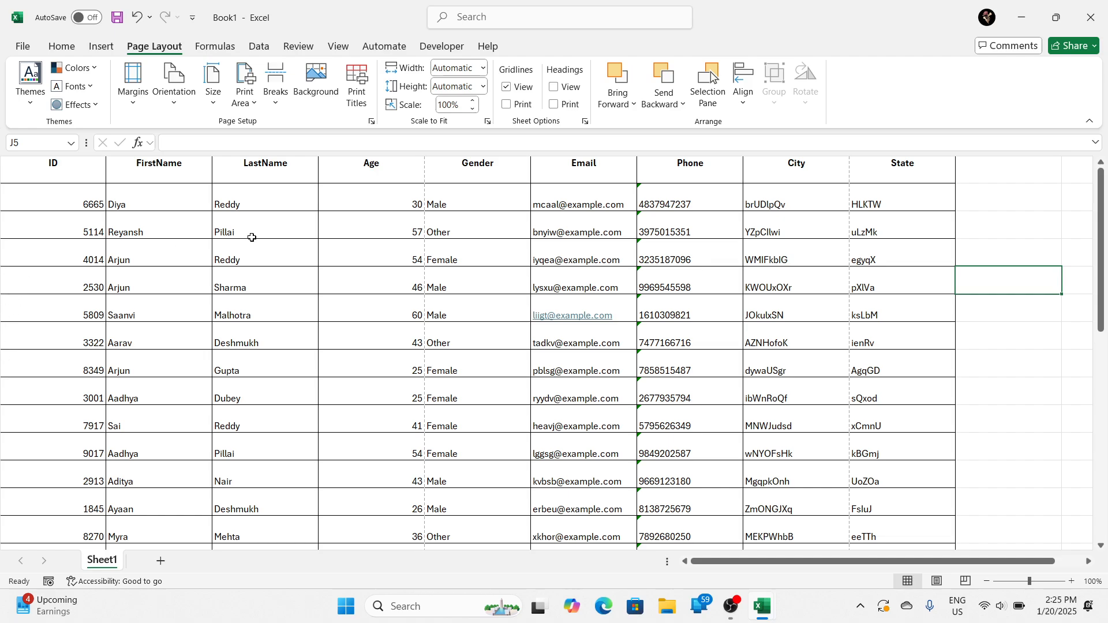
left_click(555, 87)
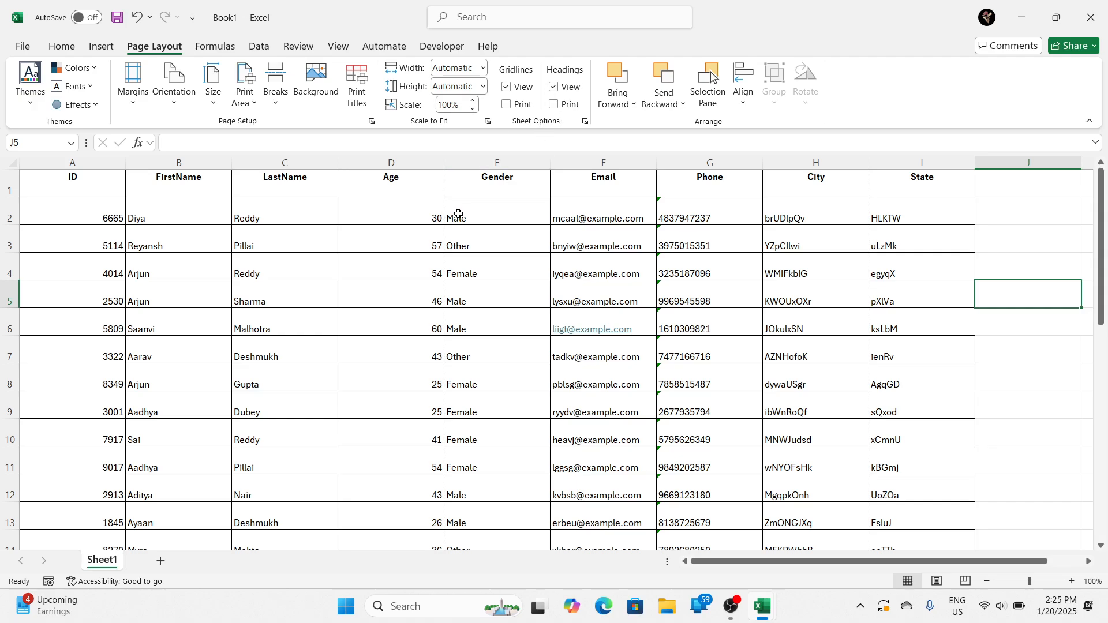
Step: Turn on printing of the row and column headings and check pages 1 and 2 in the print preview
left_click(566, 106)
key("ctrl+p")
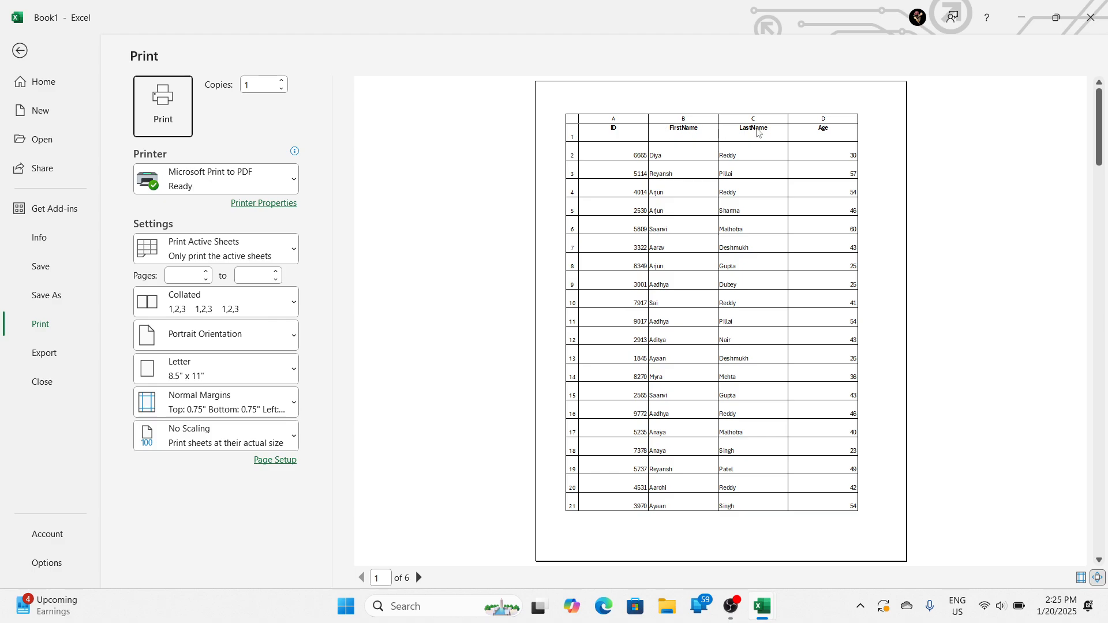
left_click(579, 524)
scroll(575, 525, "down", 3)
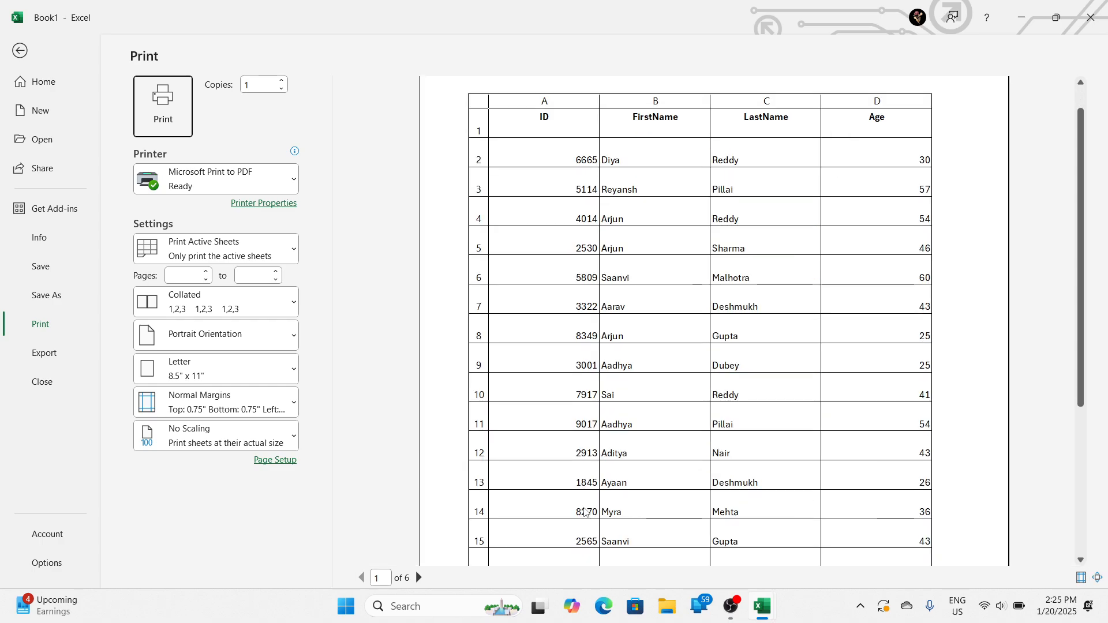
scroll(574, 525, "down", 5)
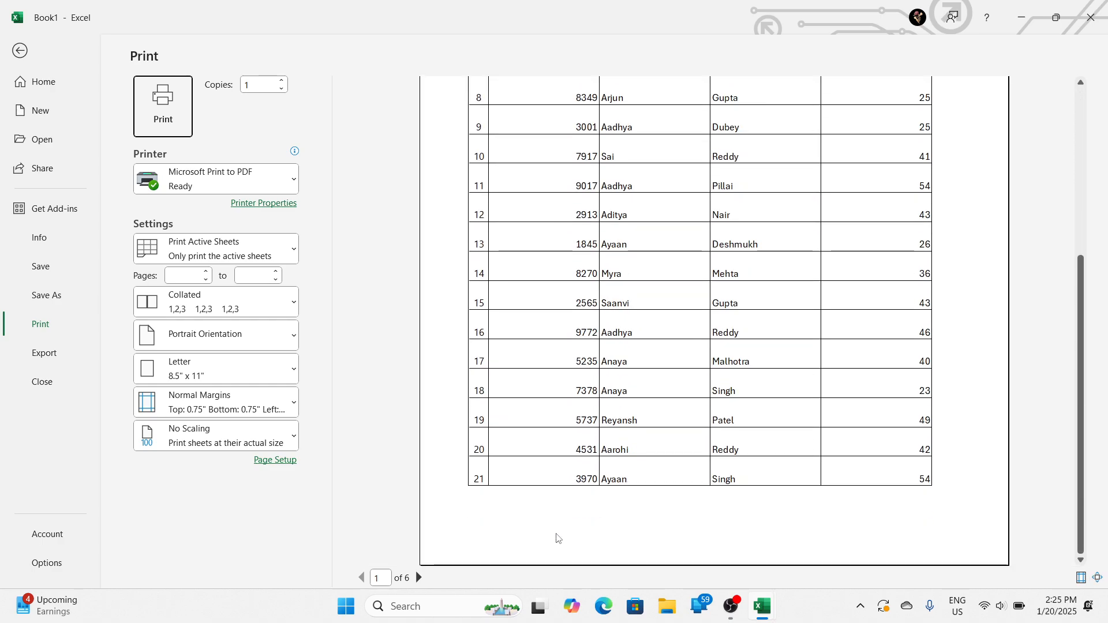
left_click(556, 538)
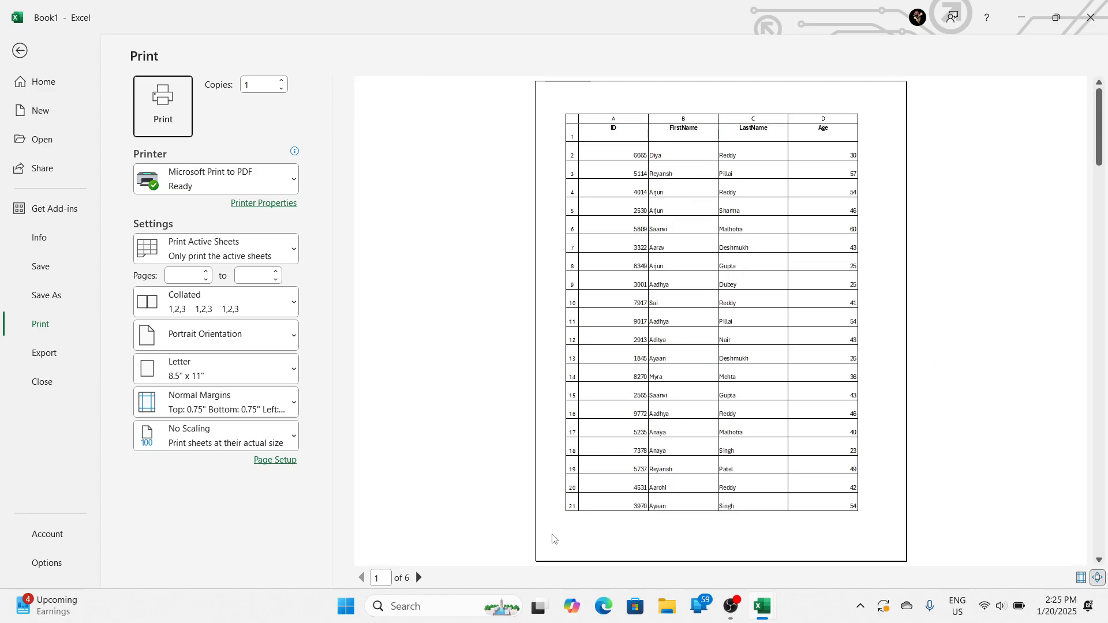
left_click(419, 577)
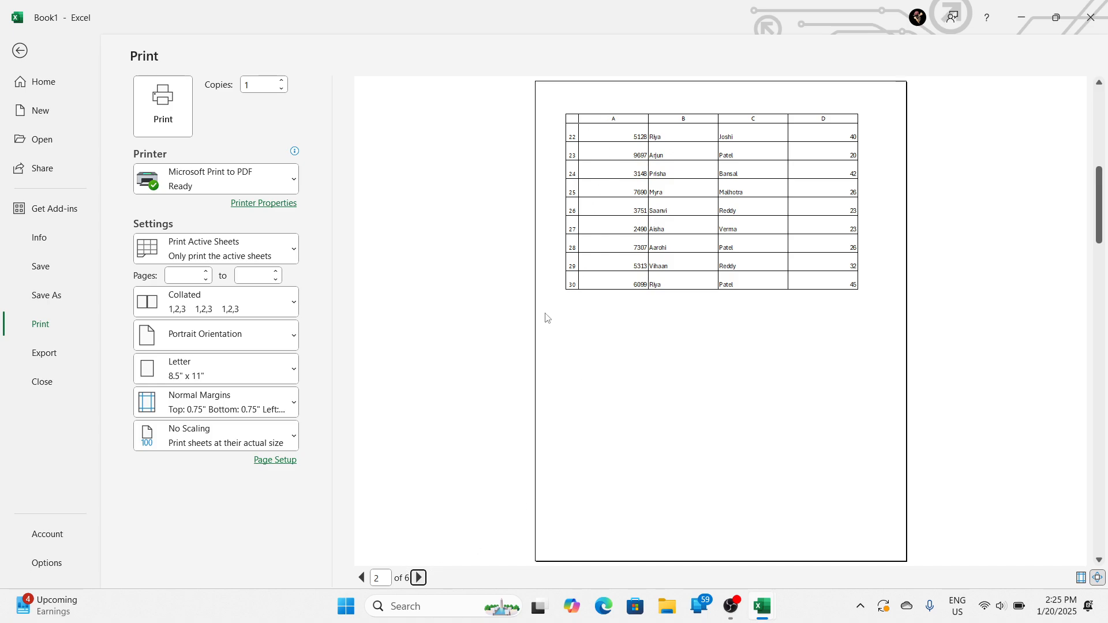
key("Escape")
Step: Select A1:D17, look at the page break below it, and set Sheet1's paper size to A4
left_click_drag(55, 190, 404, 530)
scroll(398, 528, "down", 4)
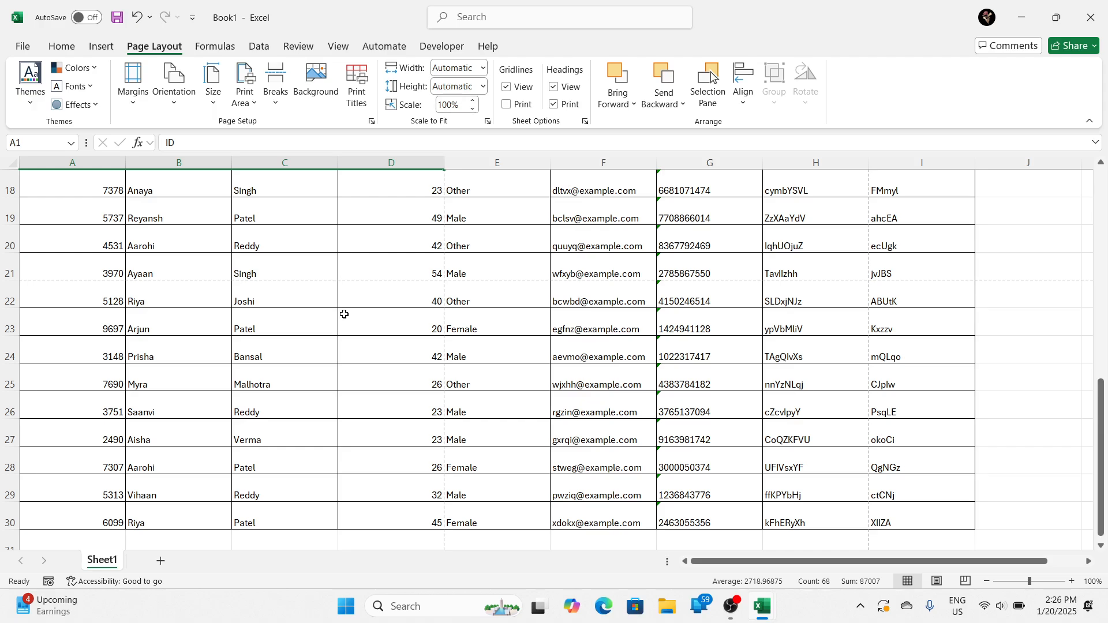
left_click(215, 104)
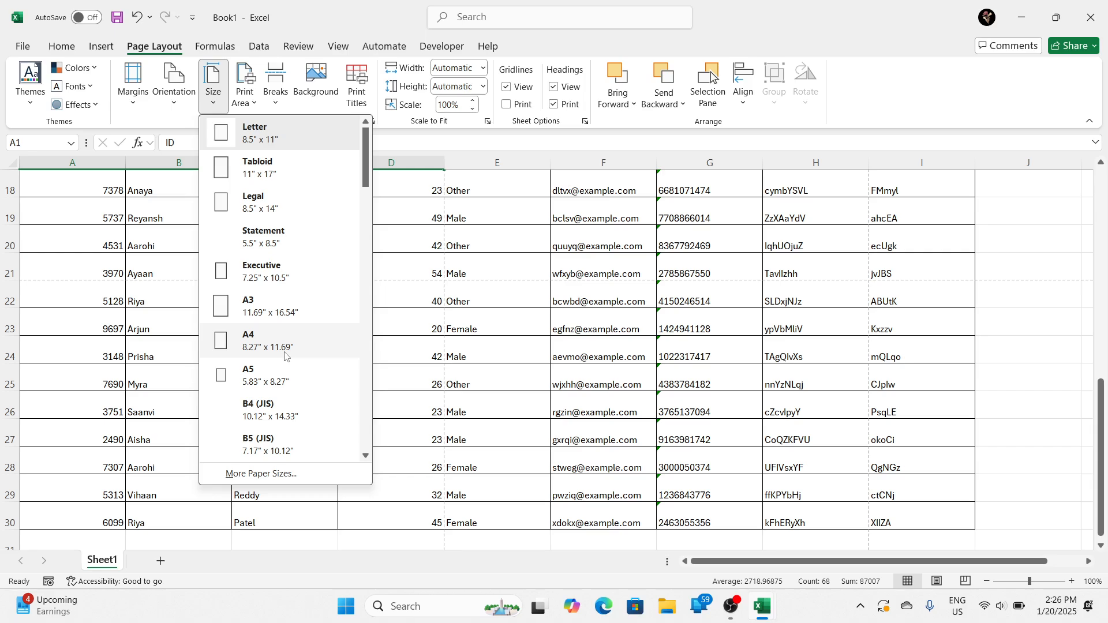
left_click(284, 355)
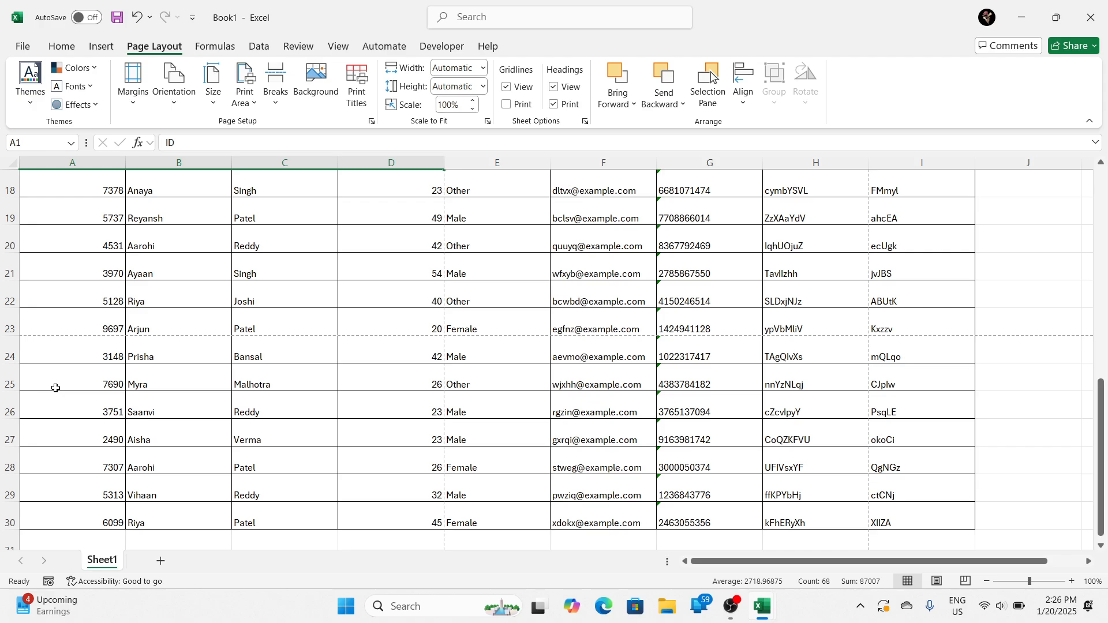
Step: Preview the first A4 page of Sheet1's printout and return to the worksheet
scroll(91, 376, "up", 2)
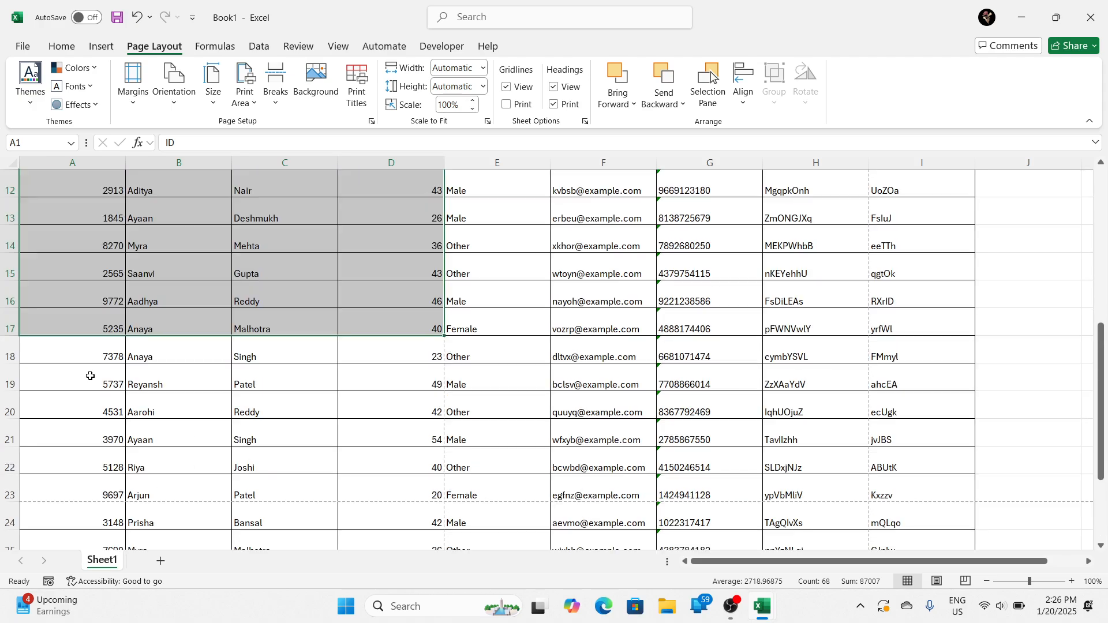
scroll(91, 376, "up", 4)
key("ctrl+p")
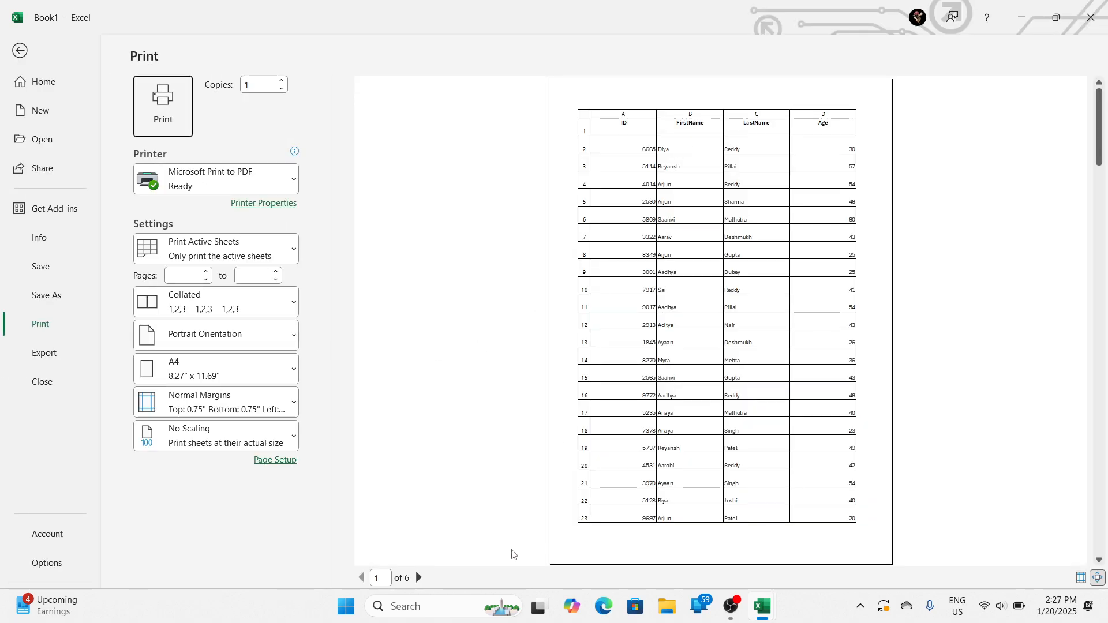
key("Escape")
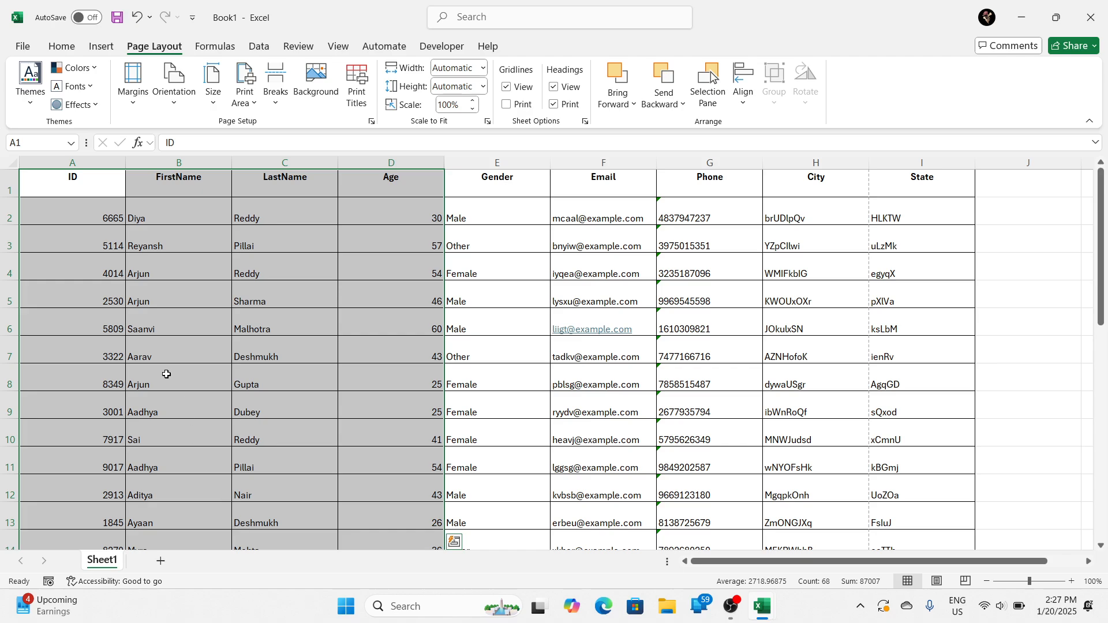
Step: Examine which cells fall on each printed page by highlighting the ranges above and below the page break under row 23
scroll(185, 378, "down", 7)
scroll(195, 378, "up", 2)
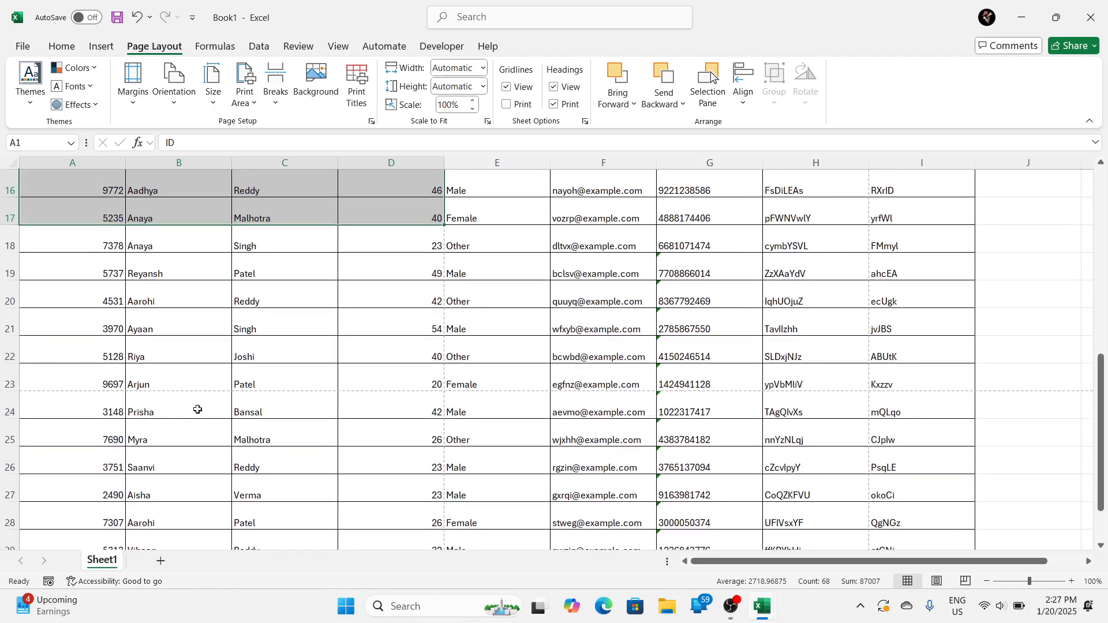
left_click_drag(57, 413, 482, 516)
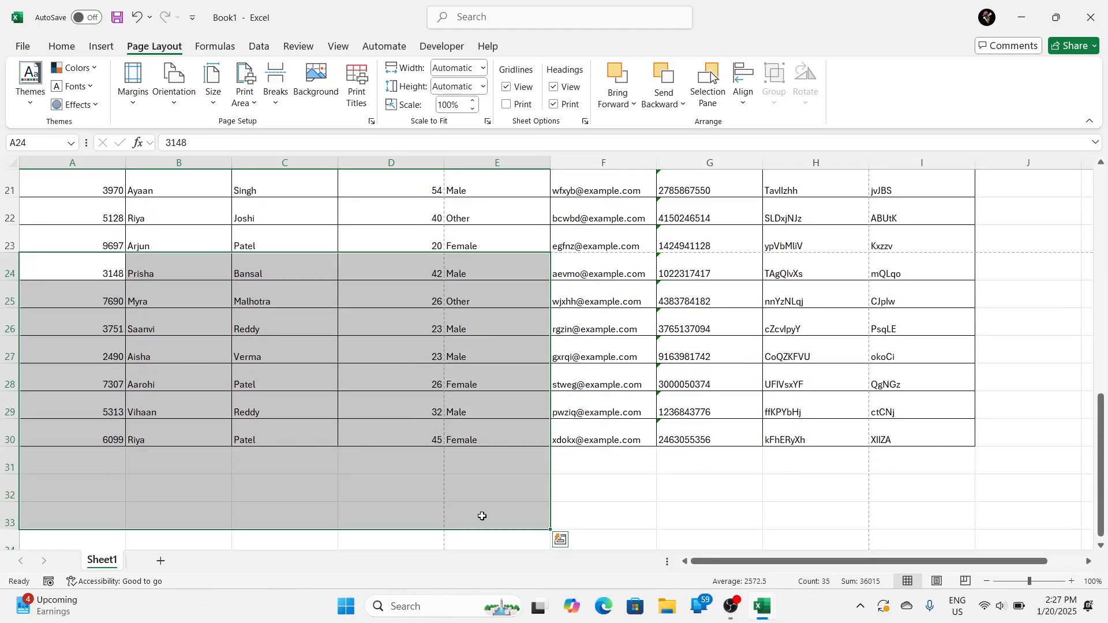
left_click(132, 321)
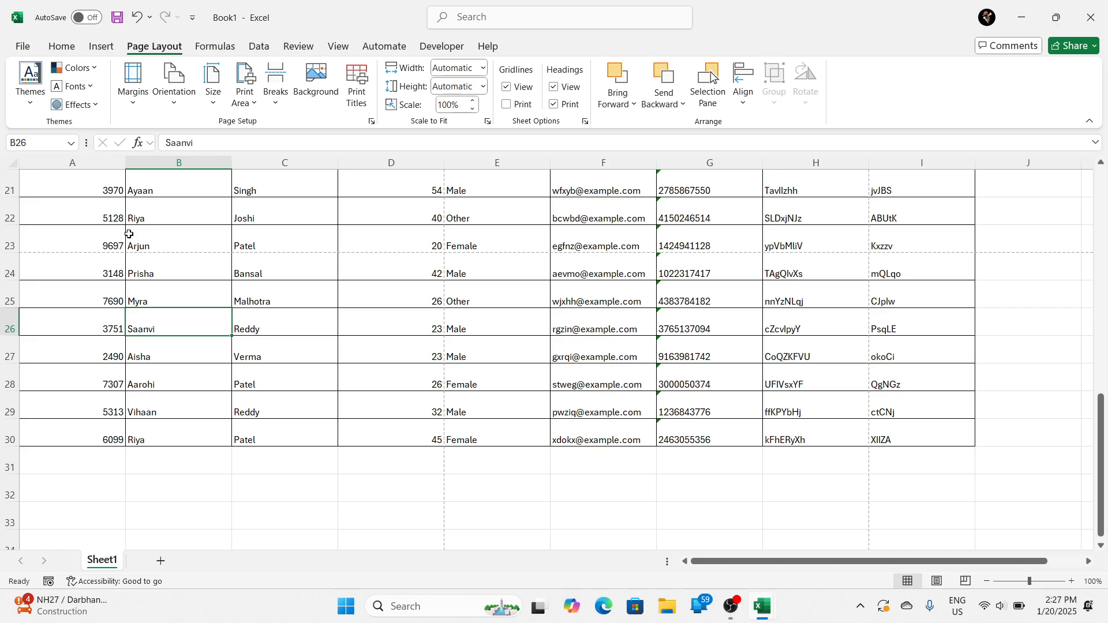
scroll(136, 309, "up", 7)
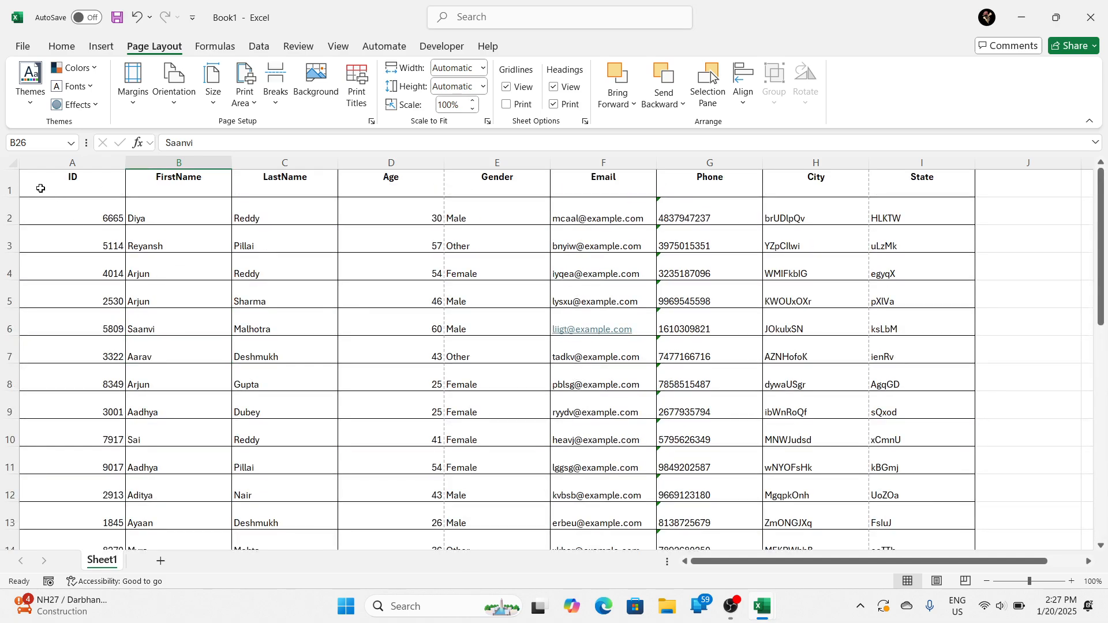
left_click_drag(40, 189, 392, 519)
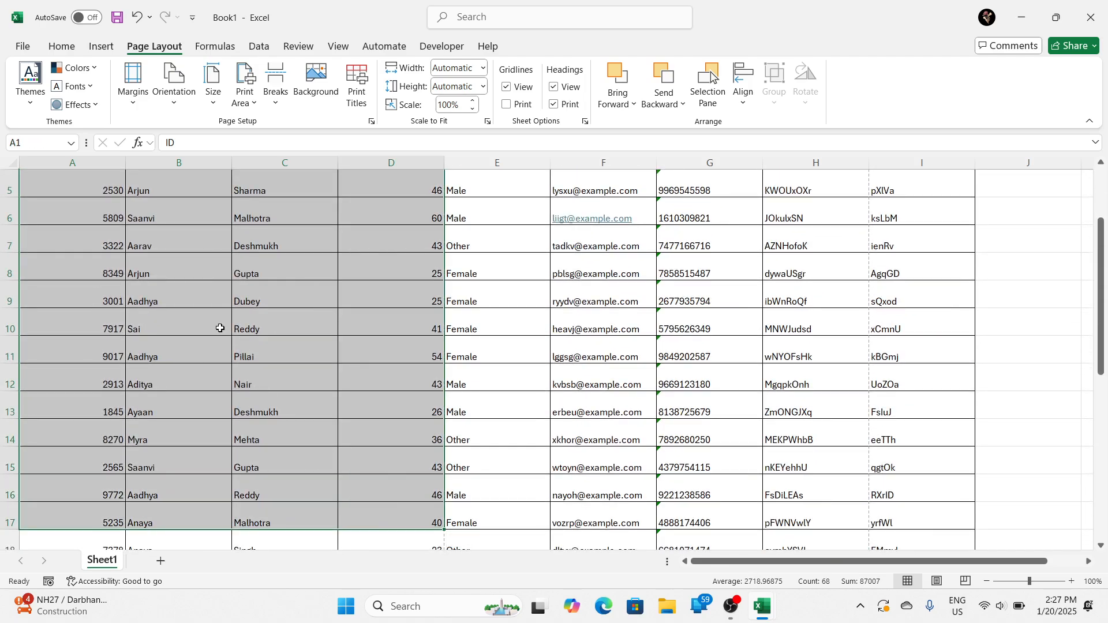
scroll(220, 328, "up", 2)
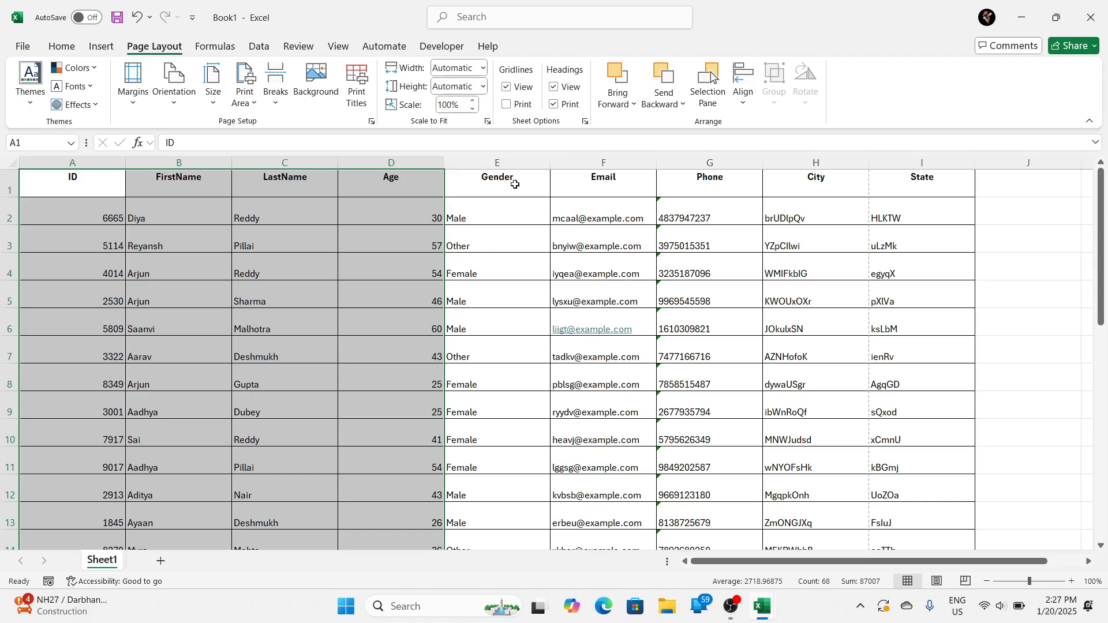
scroll(484, 260, "down", 6)
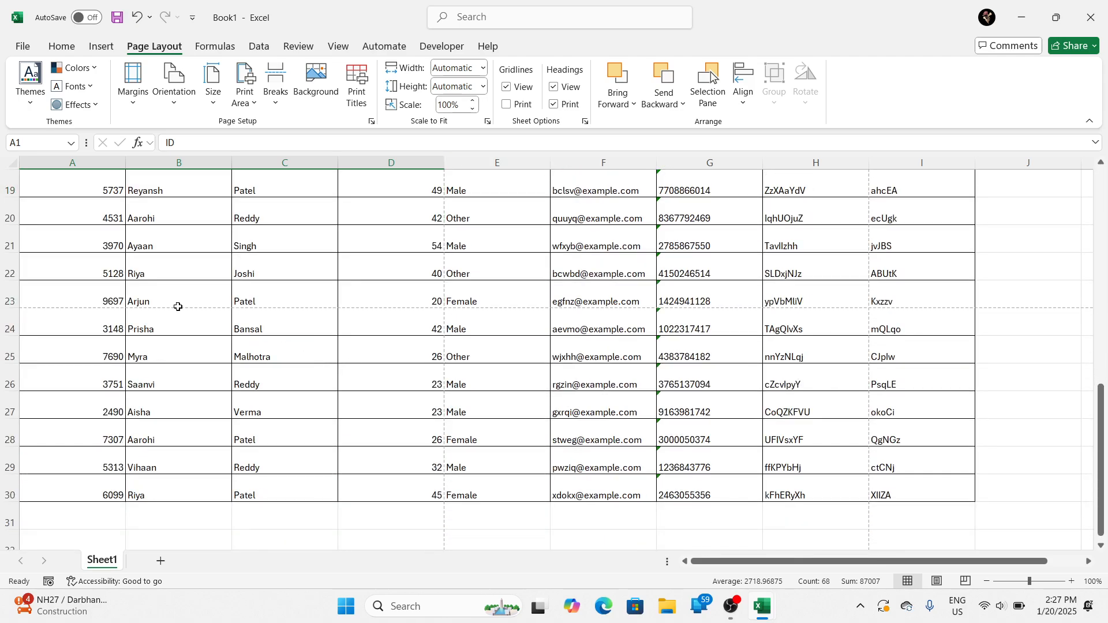
left_click(39, 316)
left_click_drag(39, 316, 402, 495)
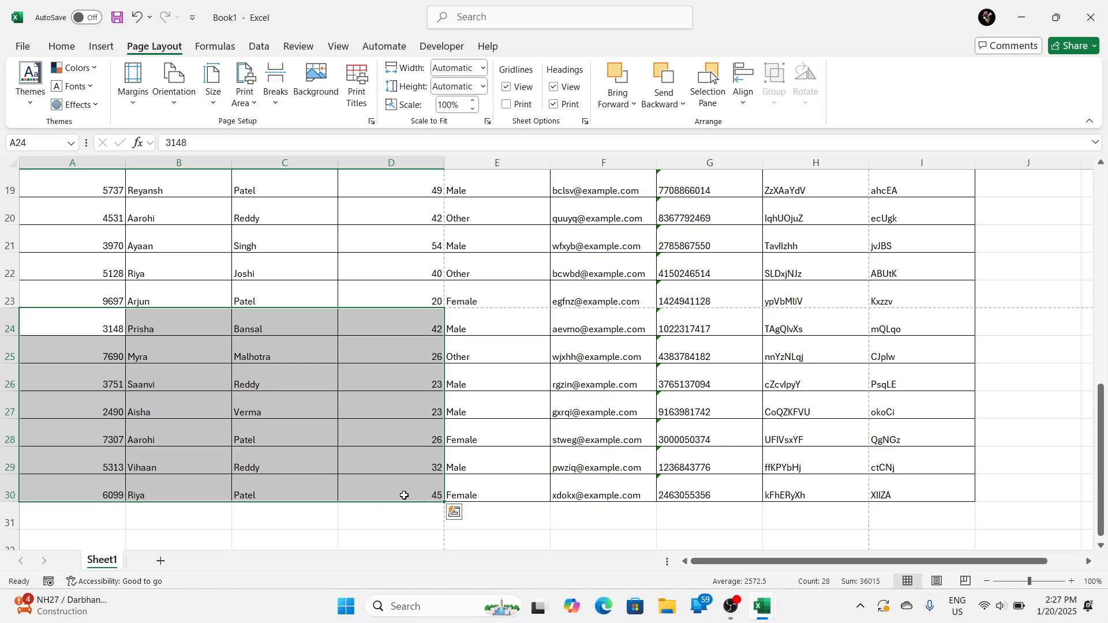
left_click(170, 299)
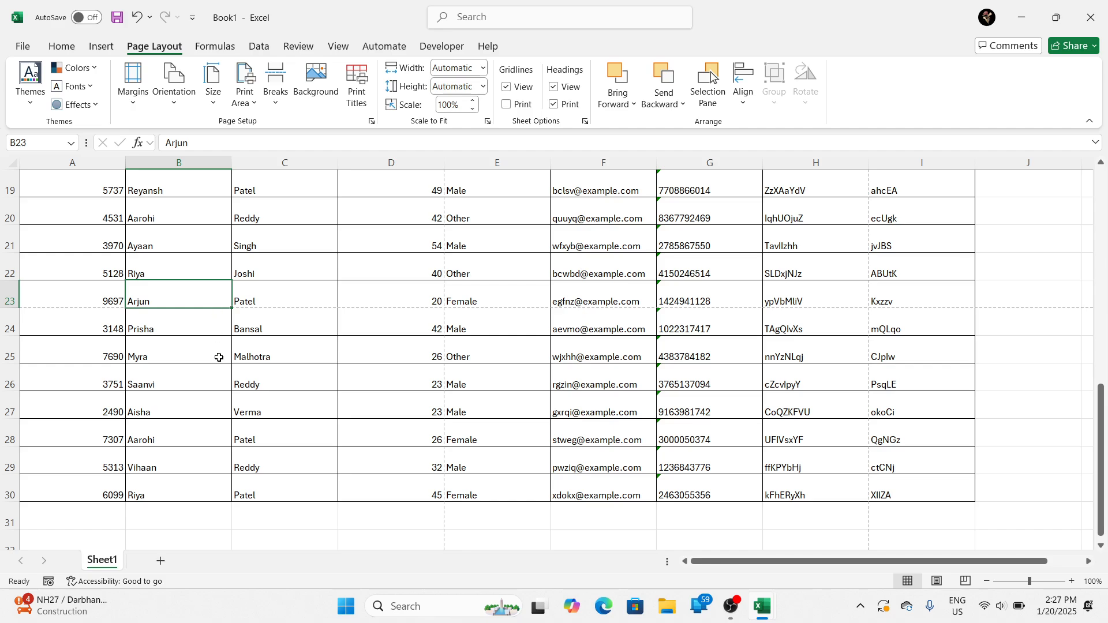
Step: Examine the dashed page-break lines across the whole of Sheet1 at 10% zoom
scroll(217, 358, "down", 2, "ctrl")
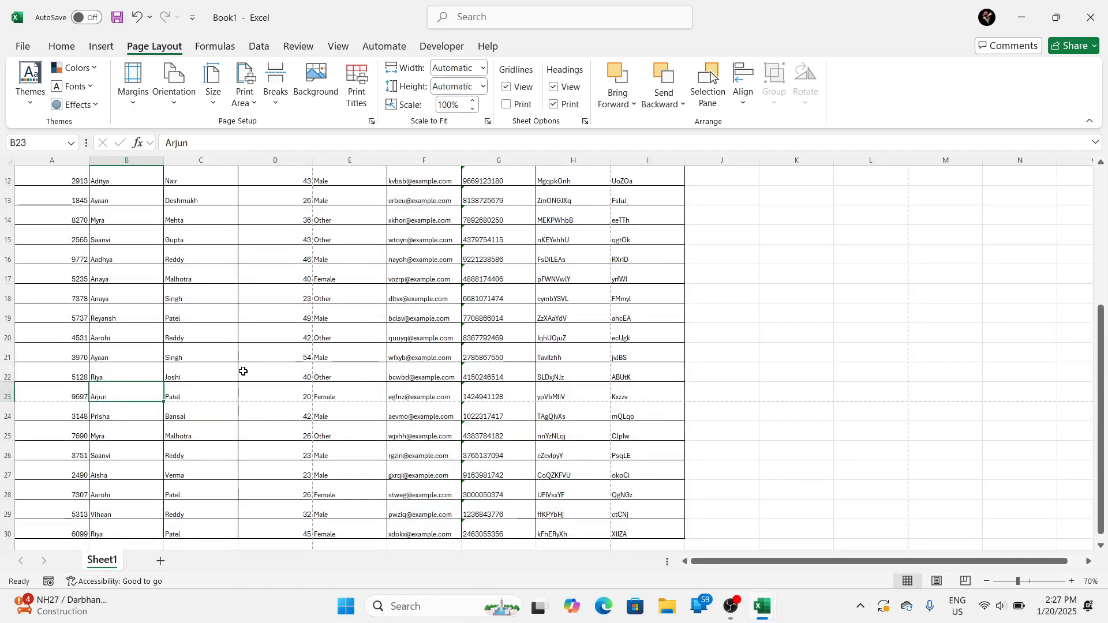
scroll(243, 370, "up", 4)
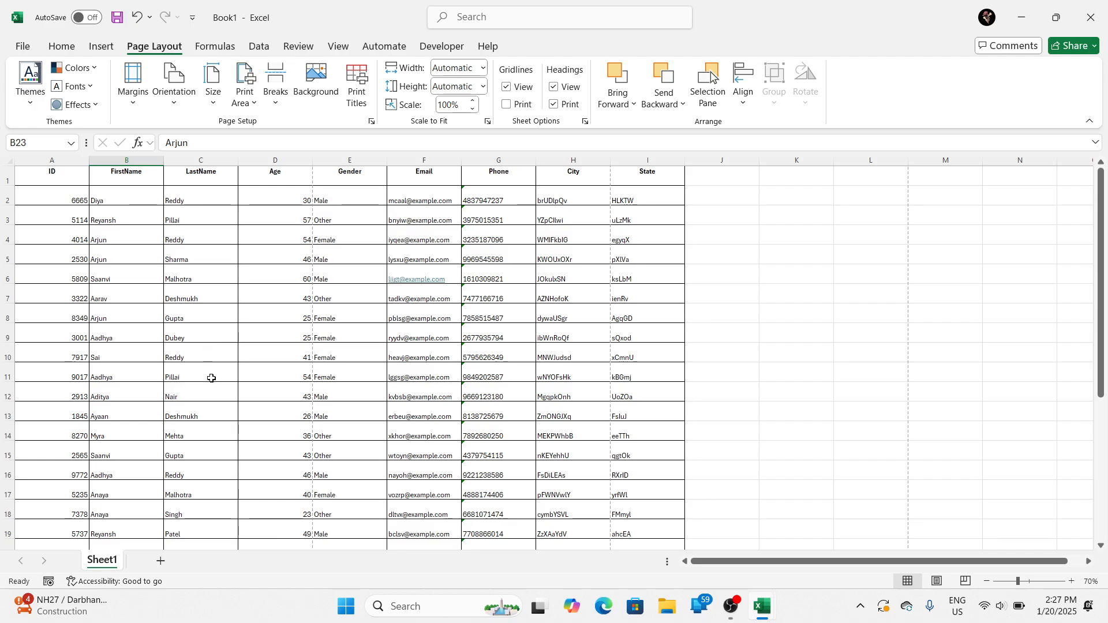
scroll(214, 378, "up", 1, "ctrl")
scroll(214, 378, "down", 3, "ctrl")
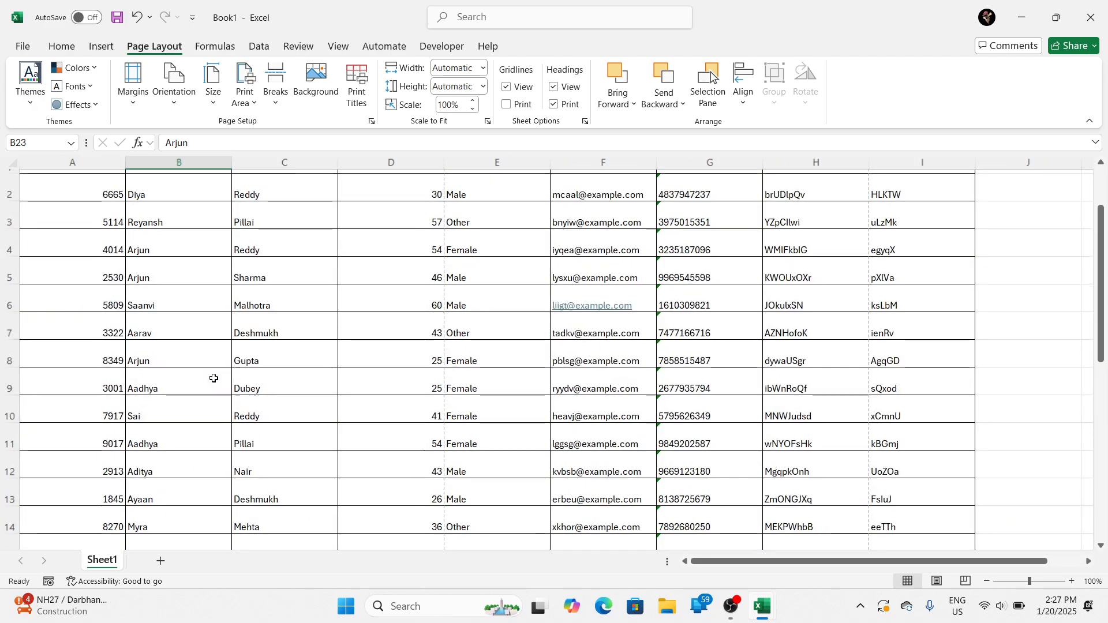
scroll(214, 378, "down", 2, "ctrl")
scroll(214, 378, "up", 4, "ctrl")
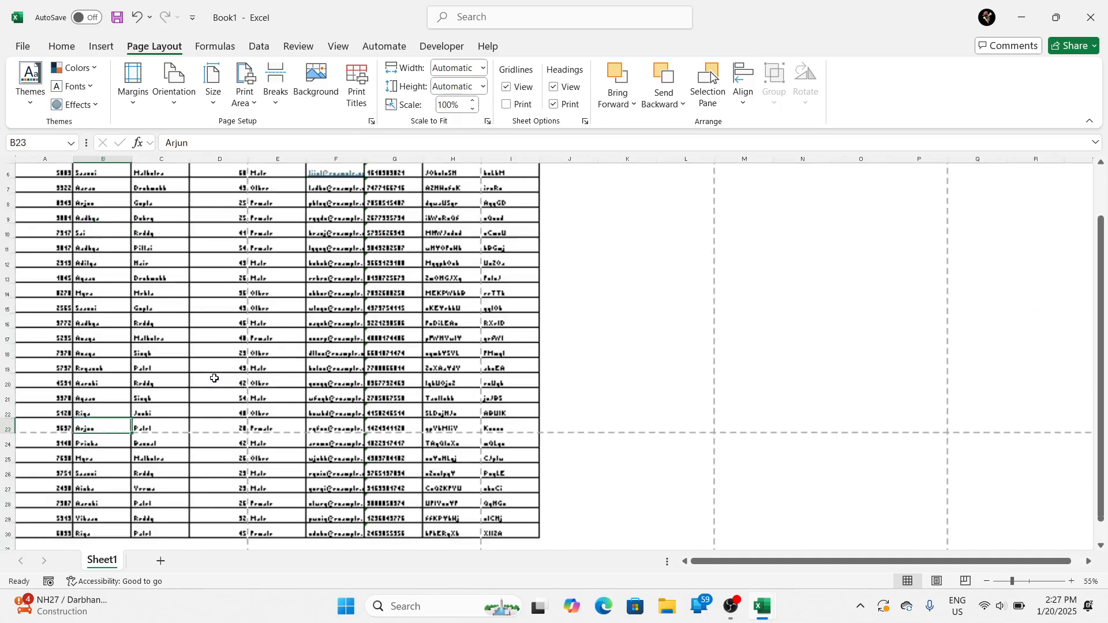
scroll(215, 379, "down", 4, "ctrl")
scroll(214, 378, "down", 1, "ctrl")
left_click(219, 378)
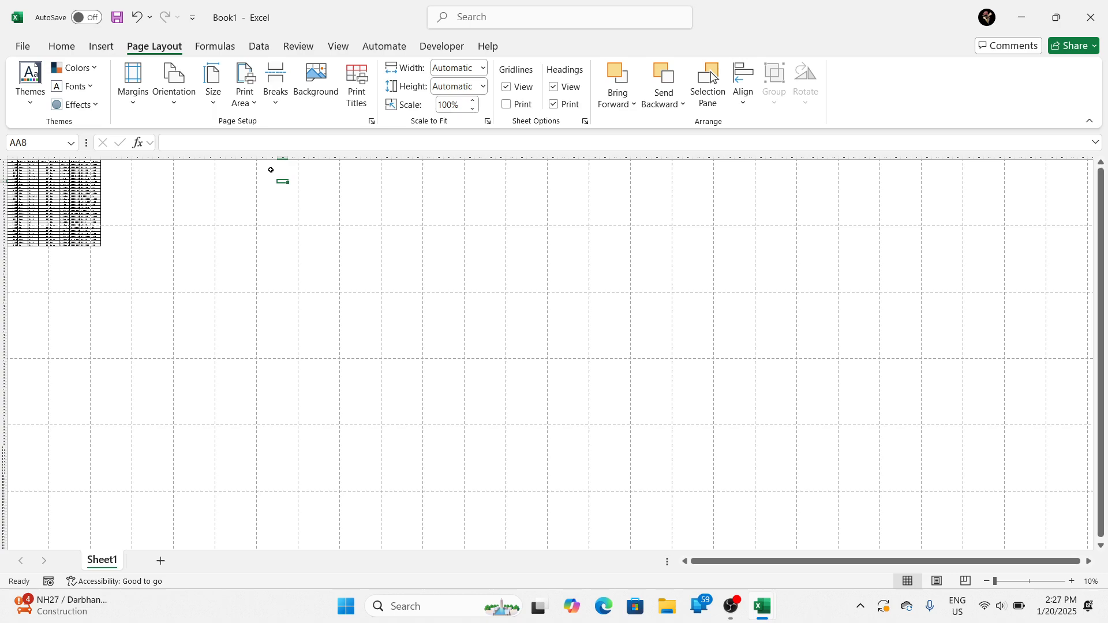
Step: Trace individual page areas by selecting blank cells within the dashed page breaks, including the block starting at Y1, and inspect them at 70% zoom
left_click_drag(269, 171, 289, 217)
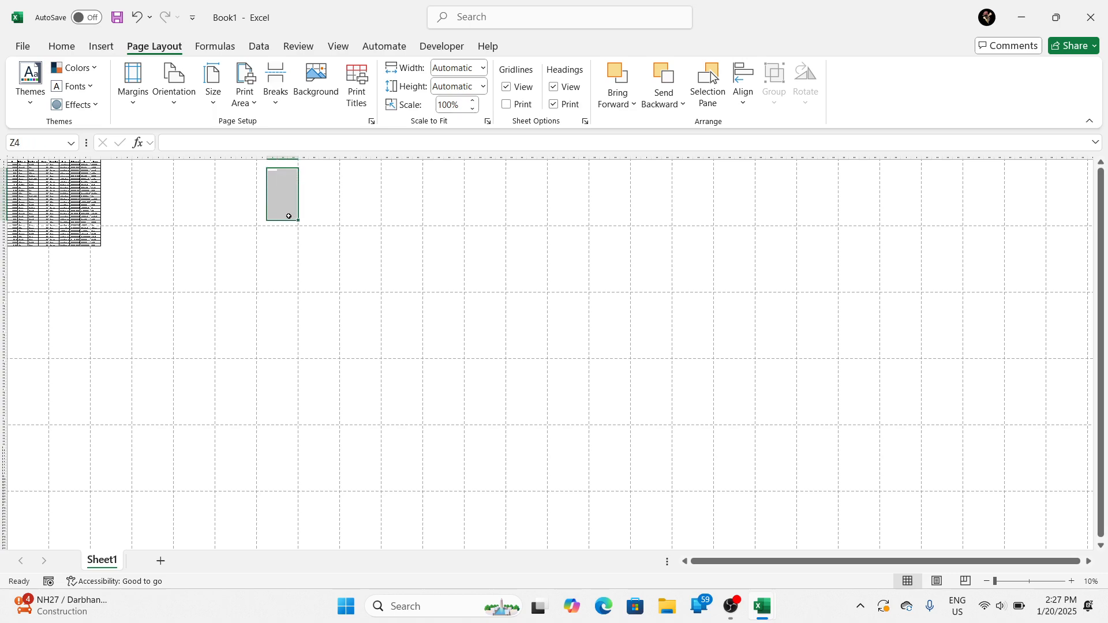
left_click(262, 157)
left_click(262, 166)
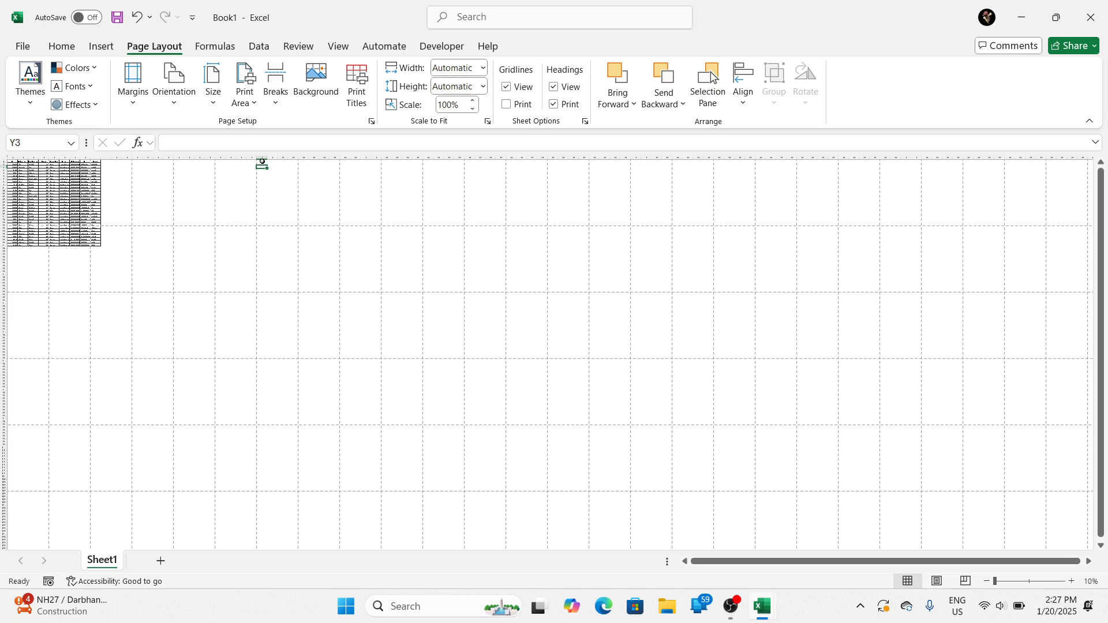
left_click_drag(262, 162, 291, 223)
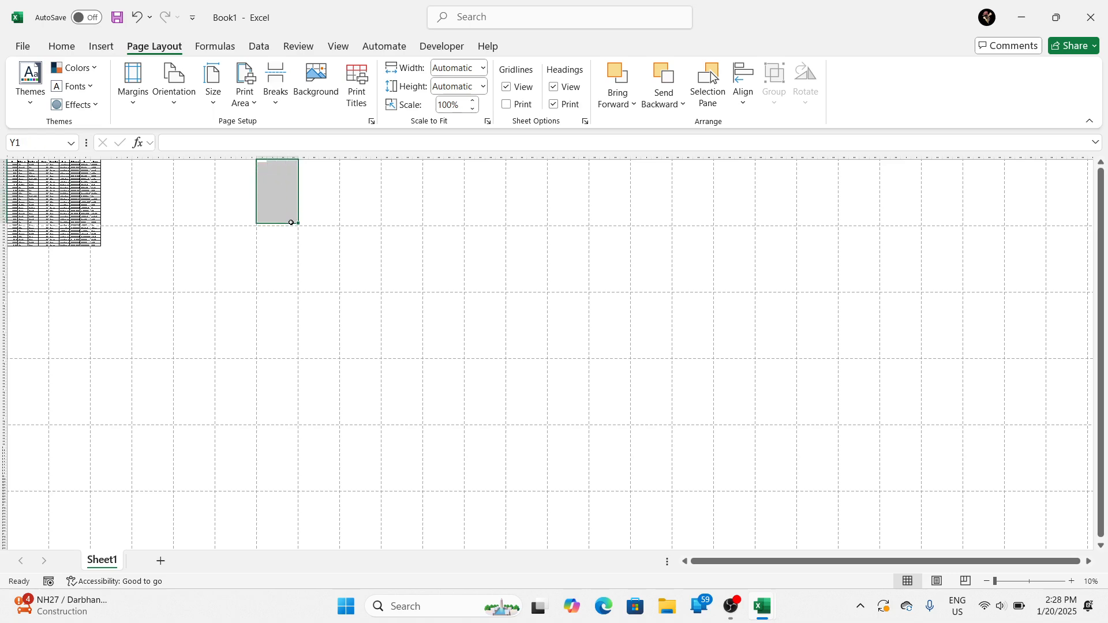
left_click(292, 223)
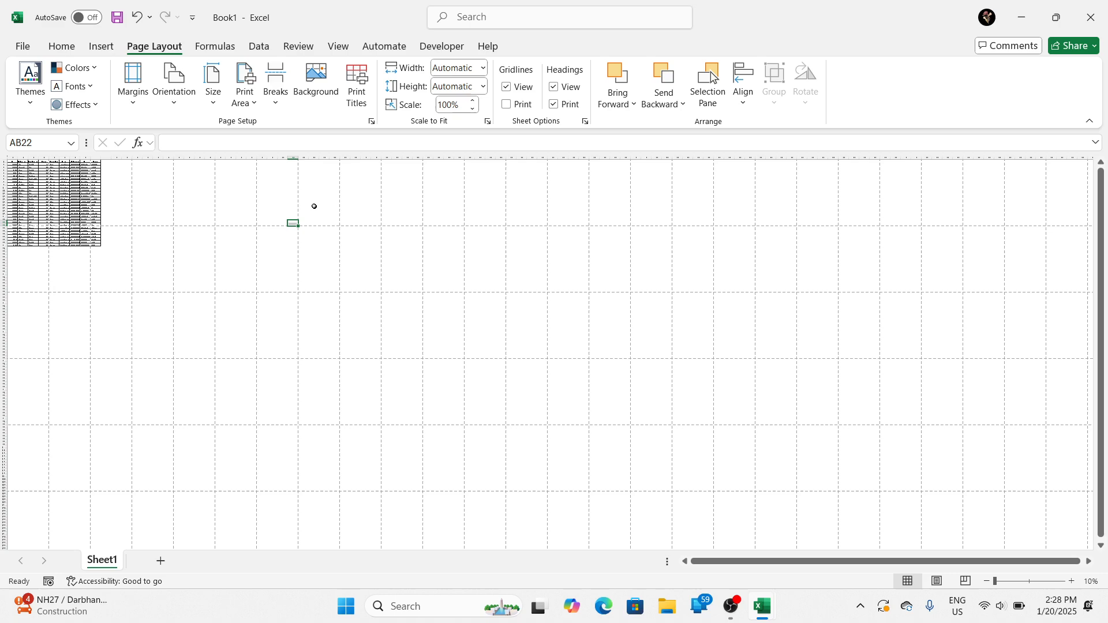
left_click(272, 236)
left_click_drag(272, 236, 270, 484)
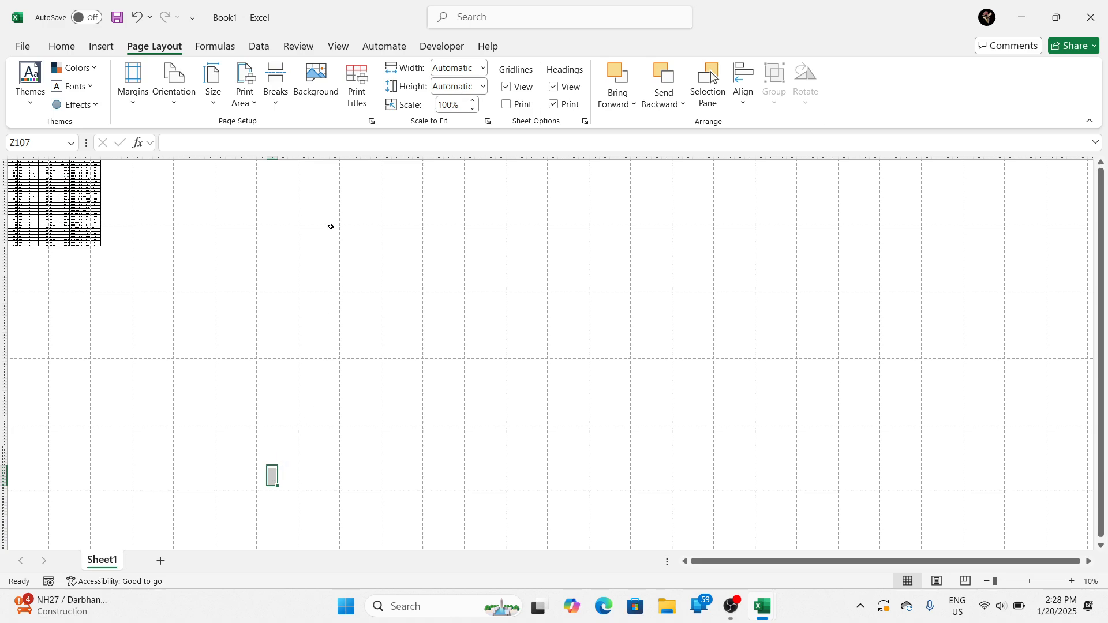
left_click_drag(316, 180, 318, 195)
left_click_drag(313, 246, 327, 328)
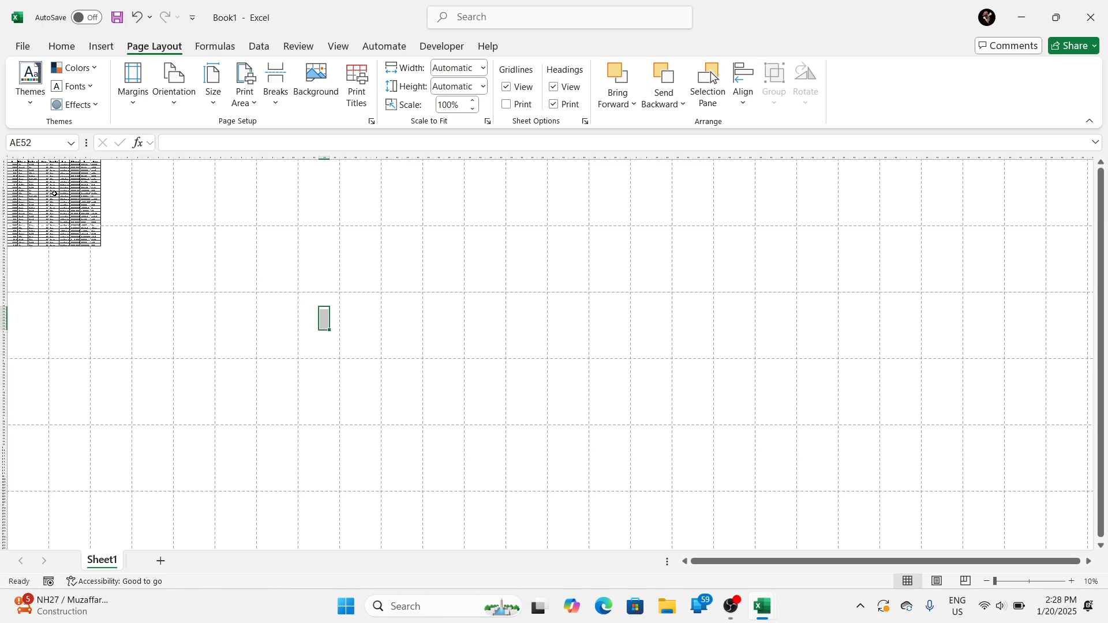
scroll(54, 193, "up", 4)
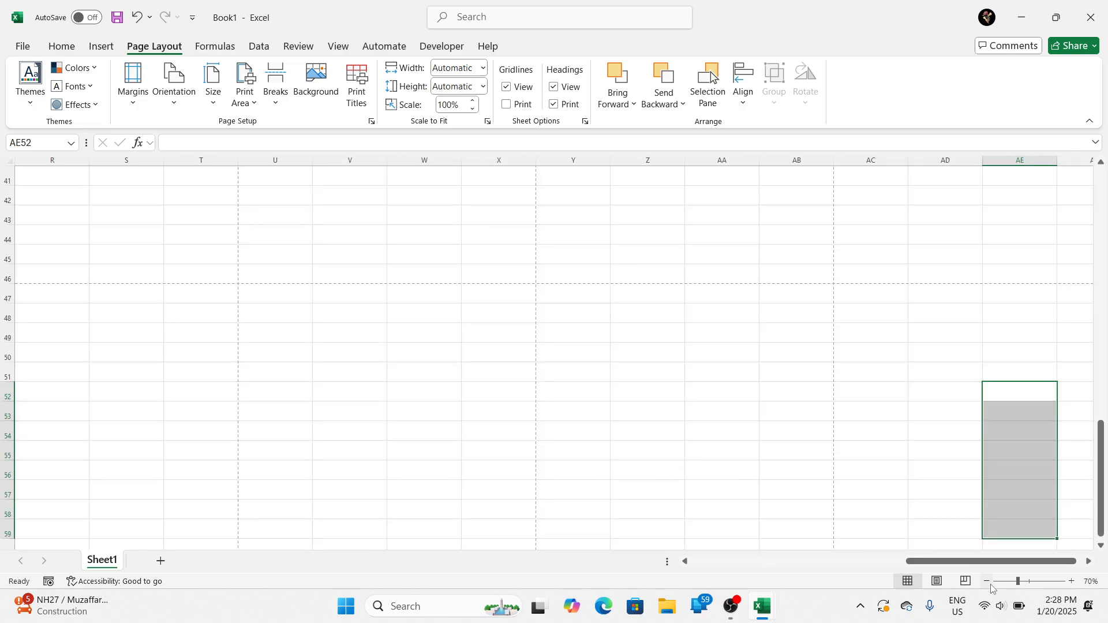
Step: Hide column AE, which holds the selected blank cells, and copy the selection
key("ctrl+0")
scroll(564, 449, "up", 1)
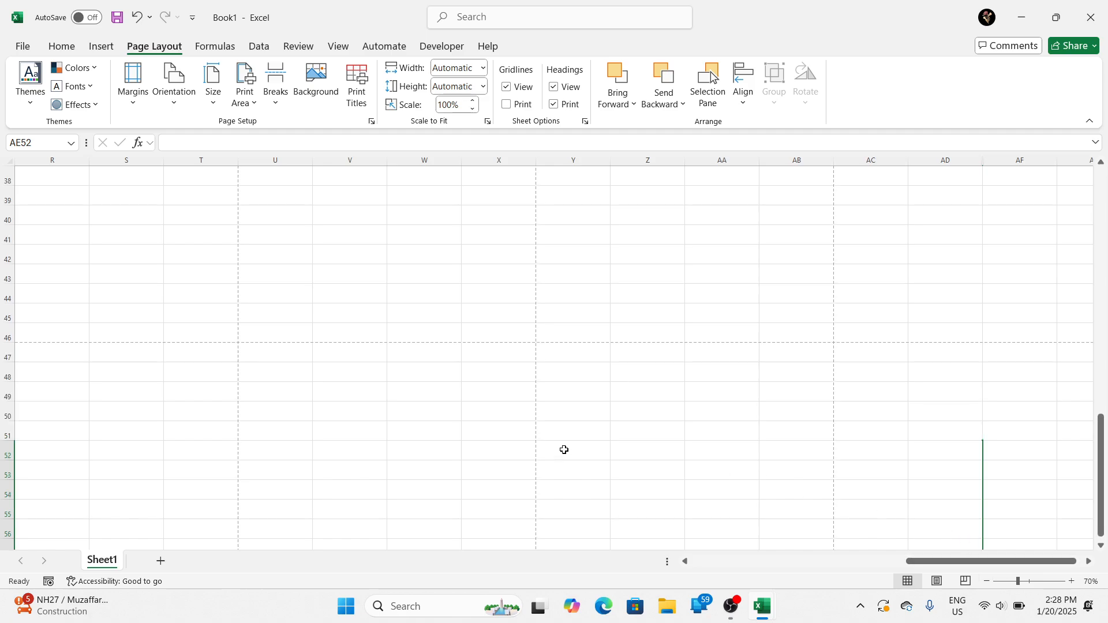
key("ctrl+c")
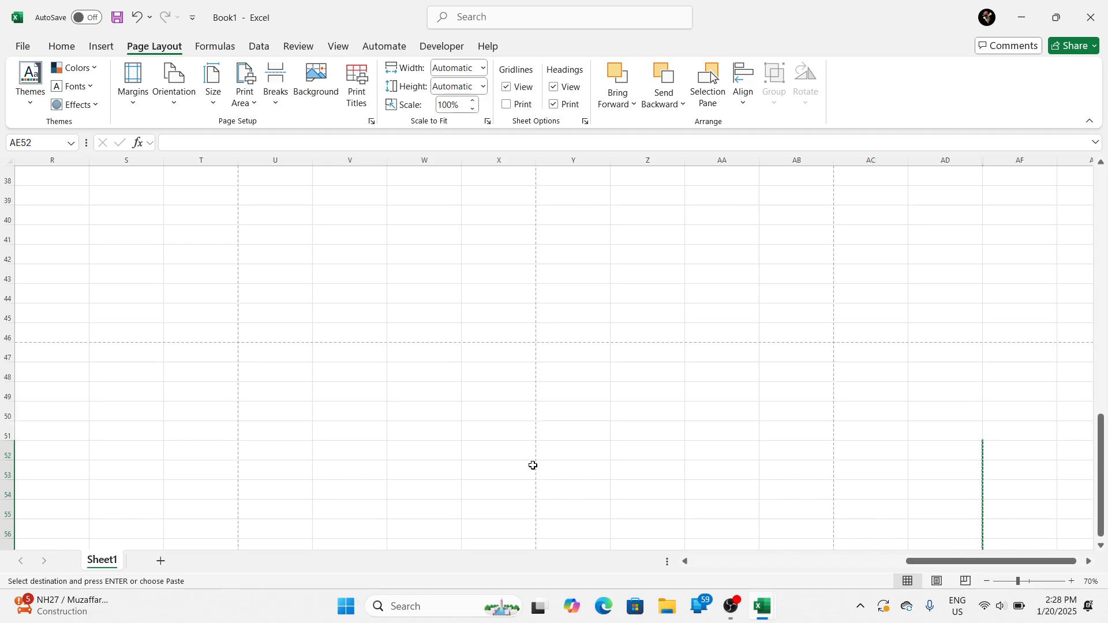
Step: Return to the start of the sample table at 107% zoom and select the Gender header in E1
left_click(1022, 579)
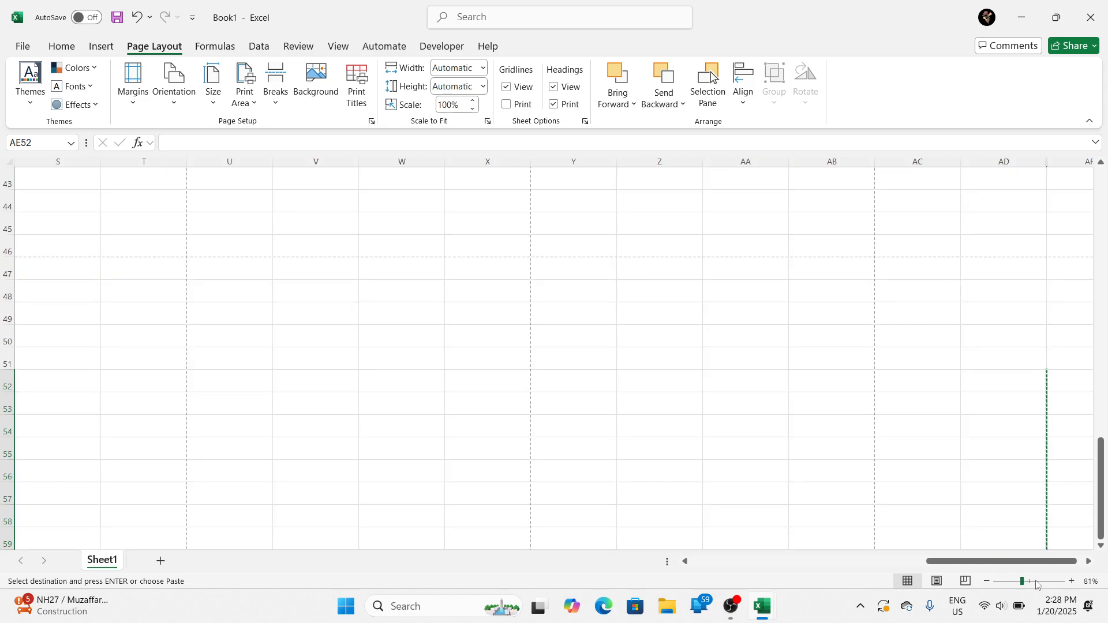
left_click(1030, 582)
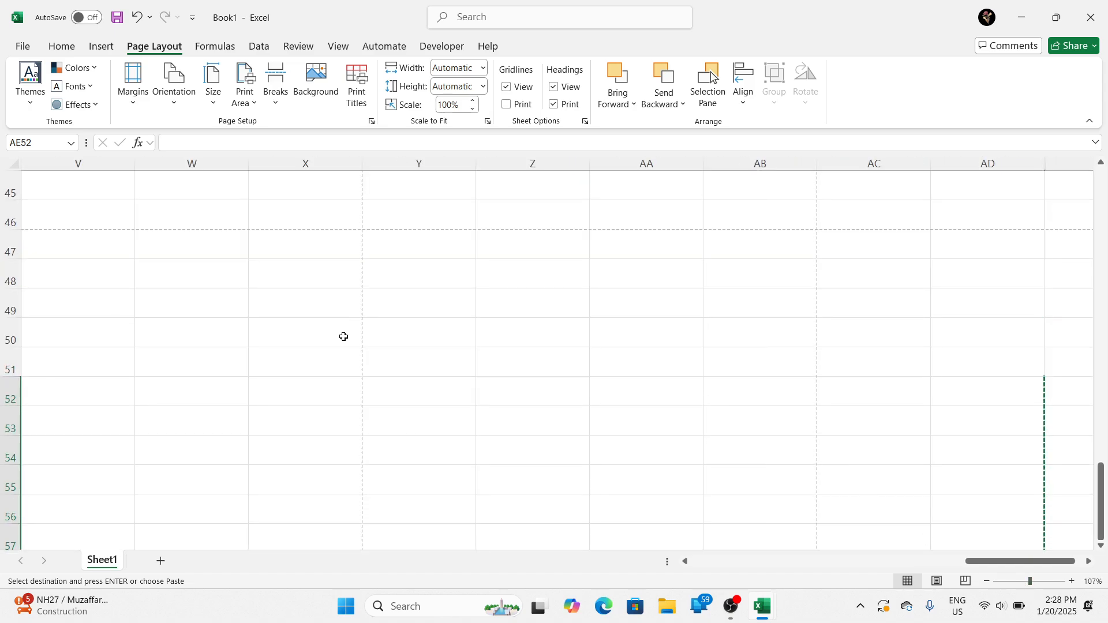
scroll(334, 323, "up", 3)
scroll(329, 314, "up", 10)
key("ctrl+Up")
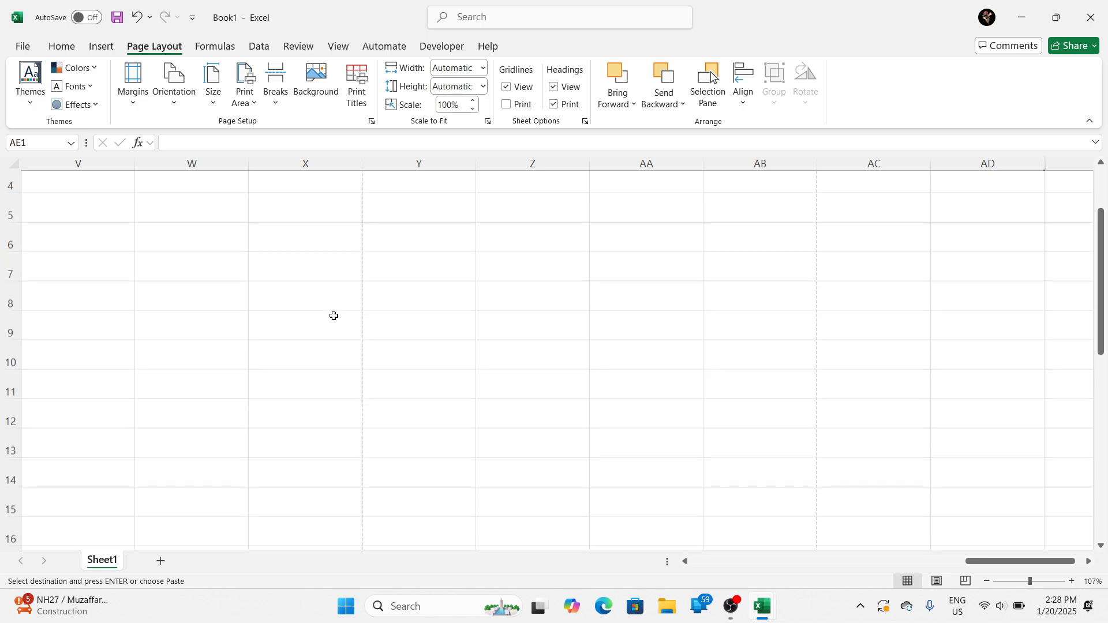
key("ctrl+Left")
key("ctrl+Left")
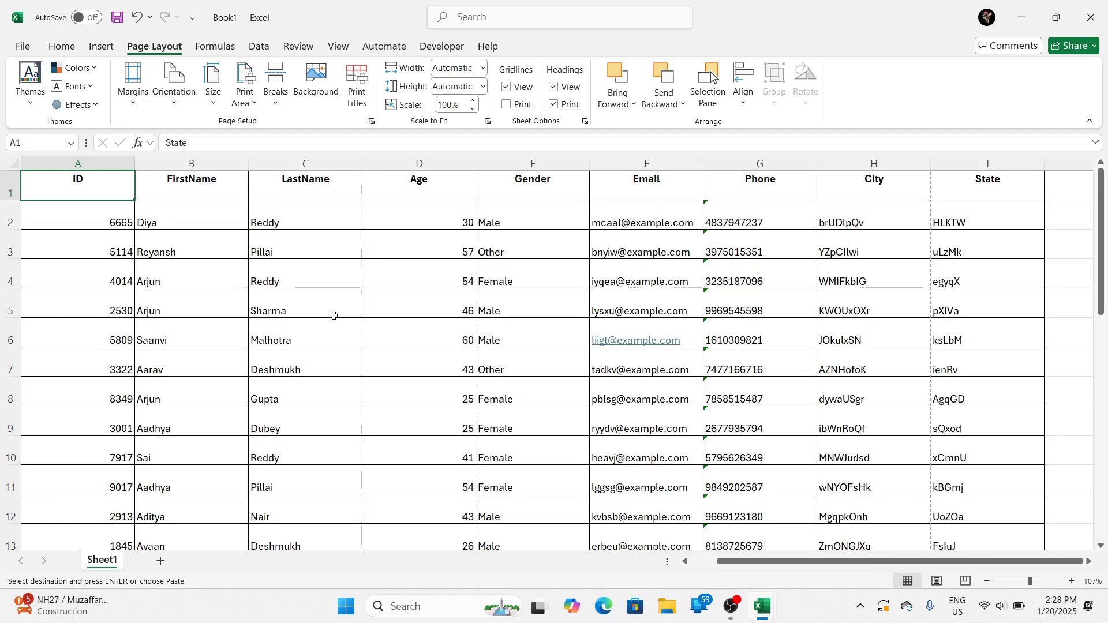
key("ctrl+Right")
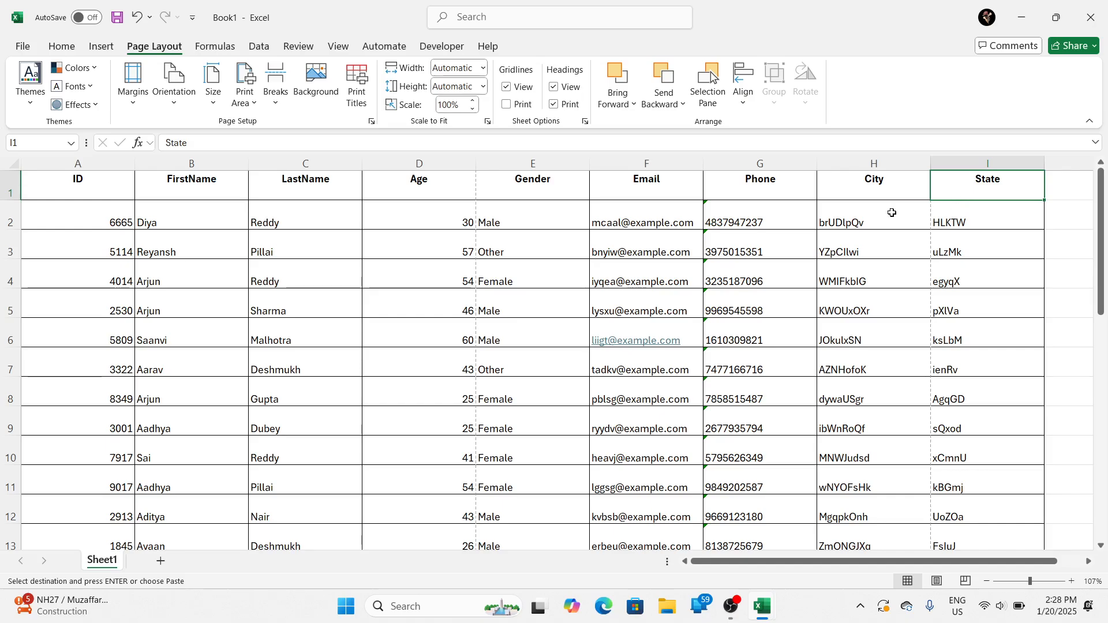
left_click(532, 178)
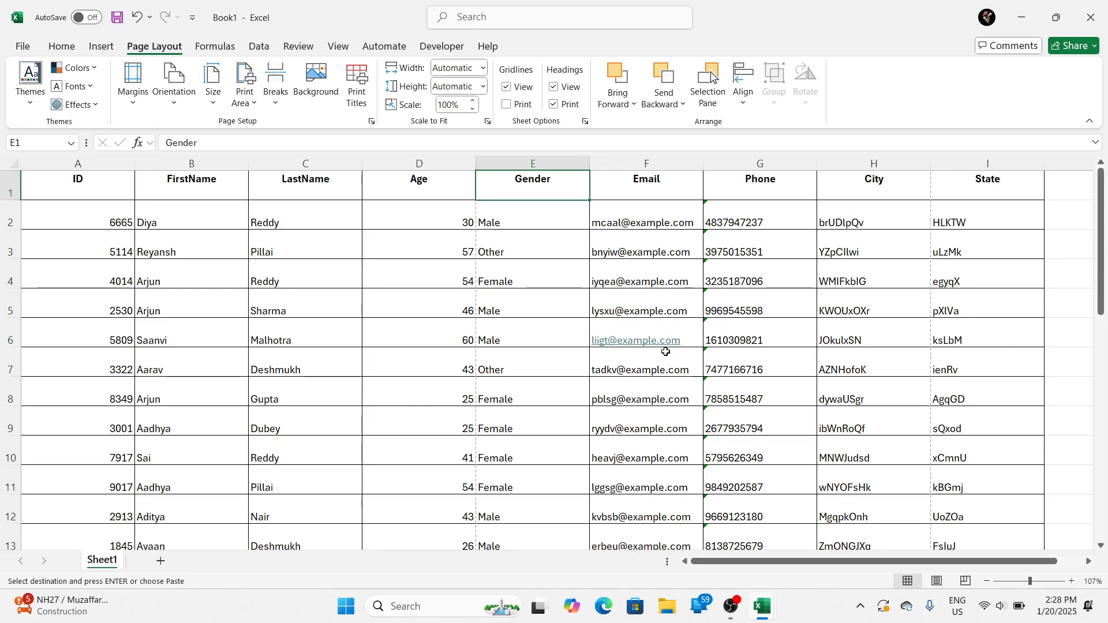
Step: Examine how the table's columns and rows are split across pages 1 to 6 of the print preview, and return to the worksheet
key("ctrl+p")
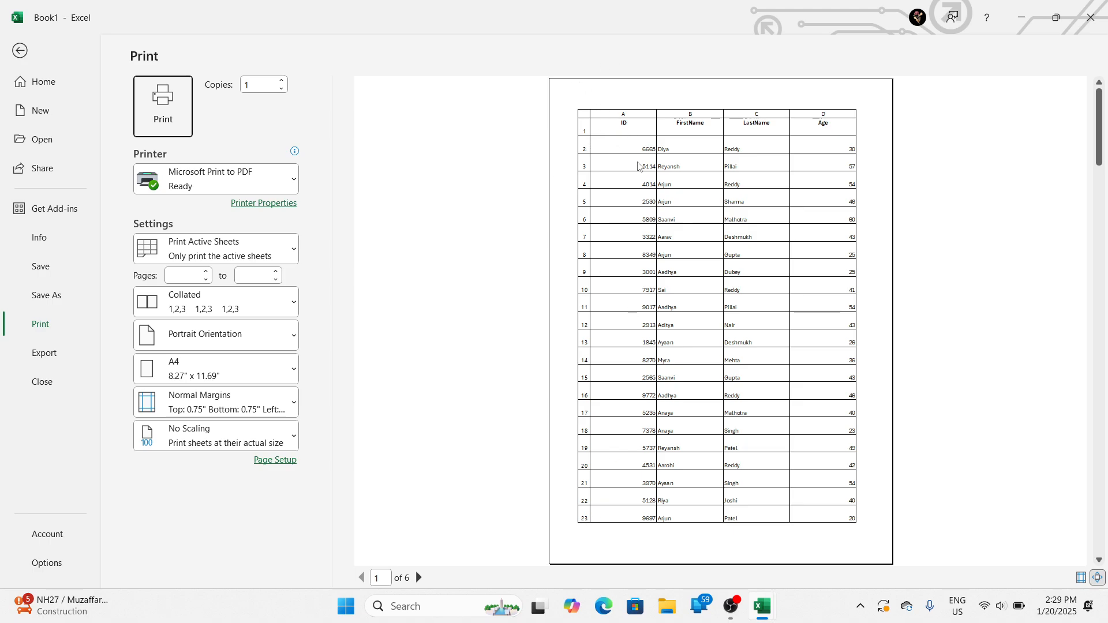
left_click(419, 578)
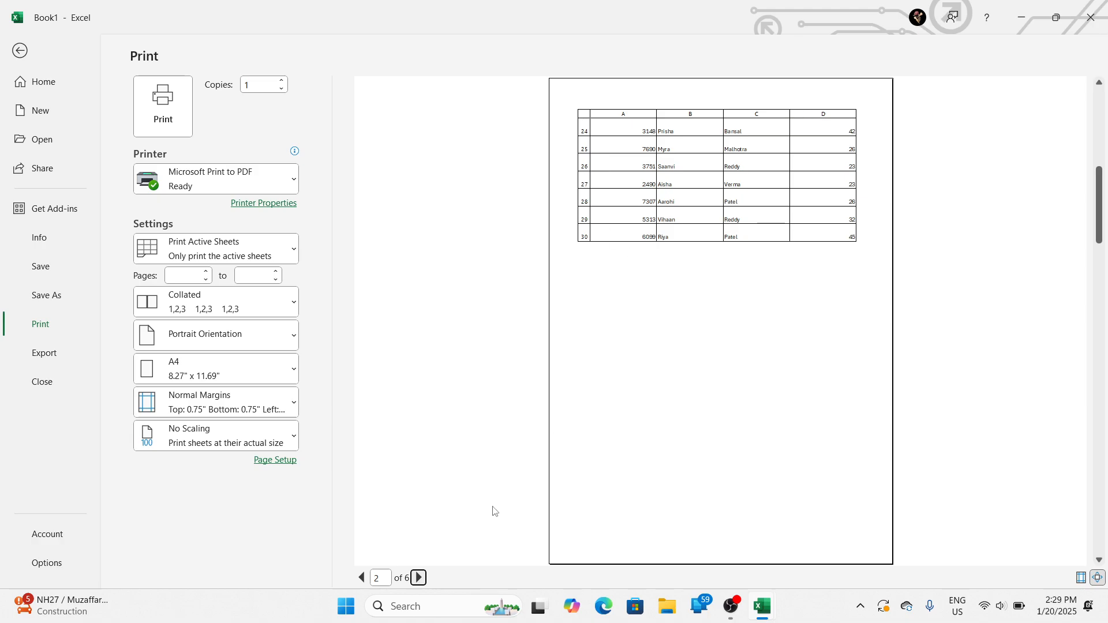
left_click(418, 580)
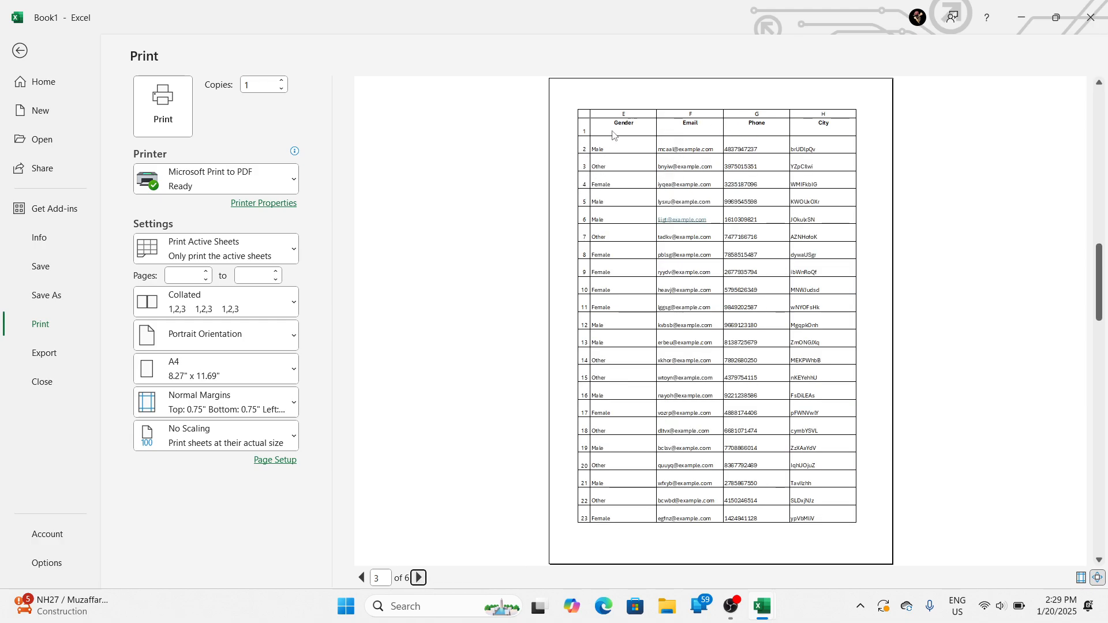
left_click(418, 578)
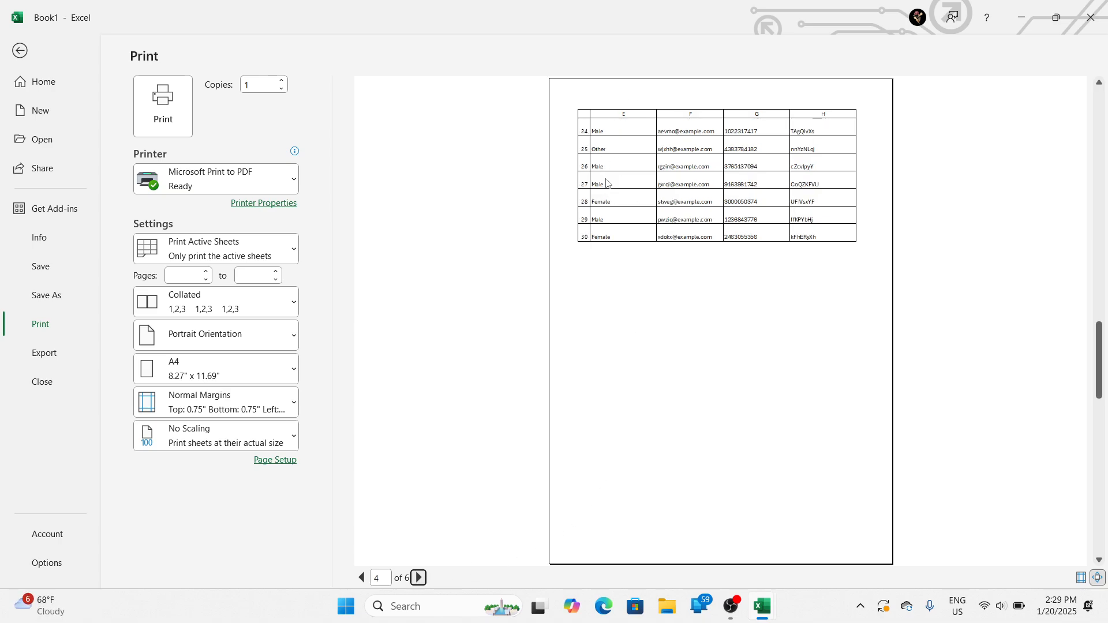
left_click(418, 578)
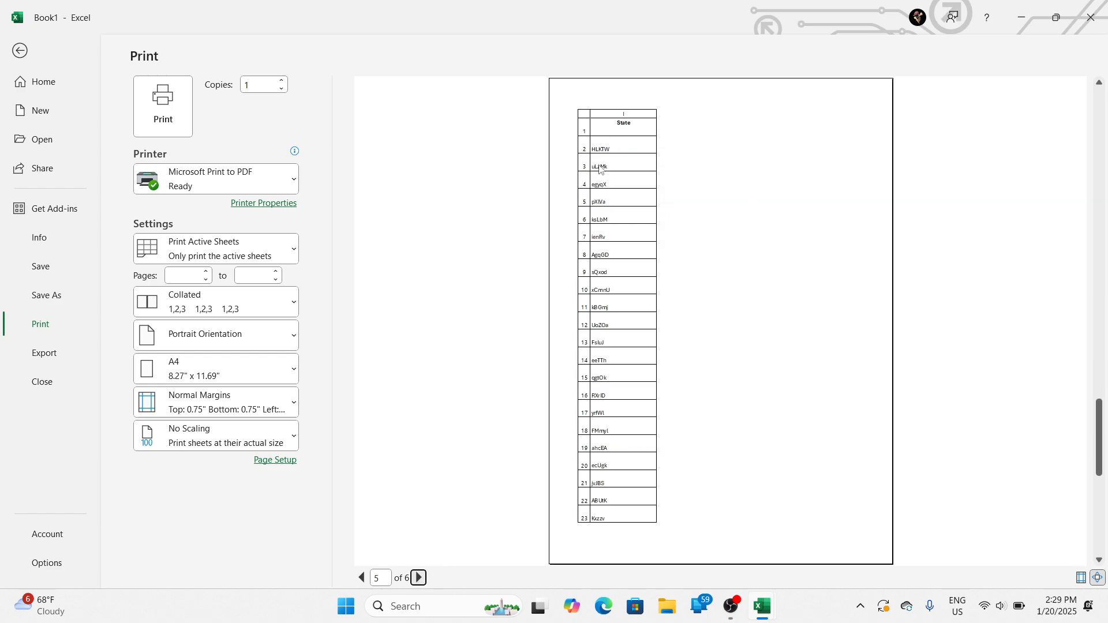
scroll(600, 168, "up", 2)
scroll(612, 196, "down", 2)
scroll(614, 208, "up", 1)
scroll(615, 209, "down", 2)
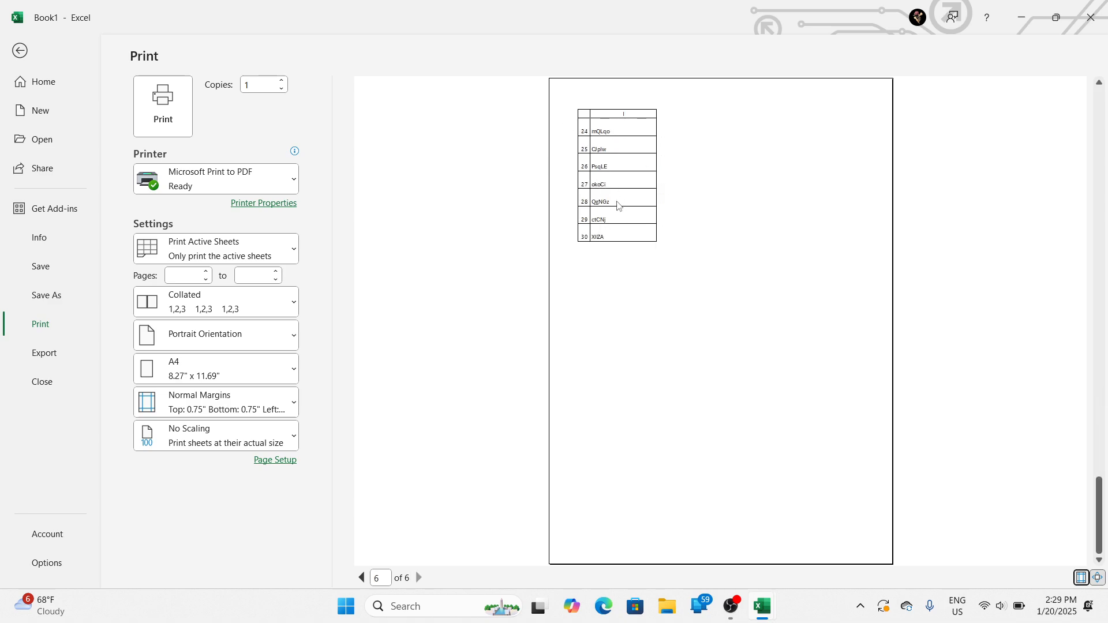
key("Escape")
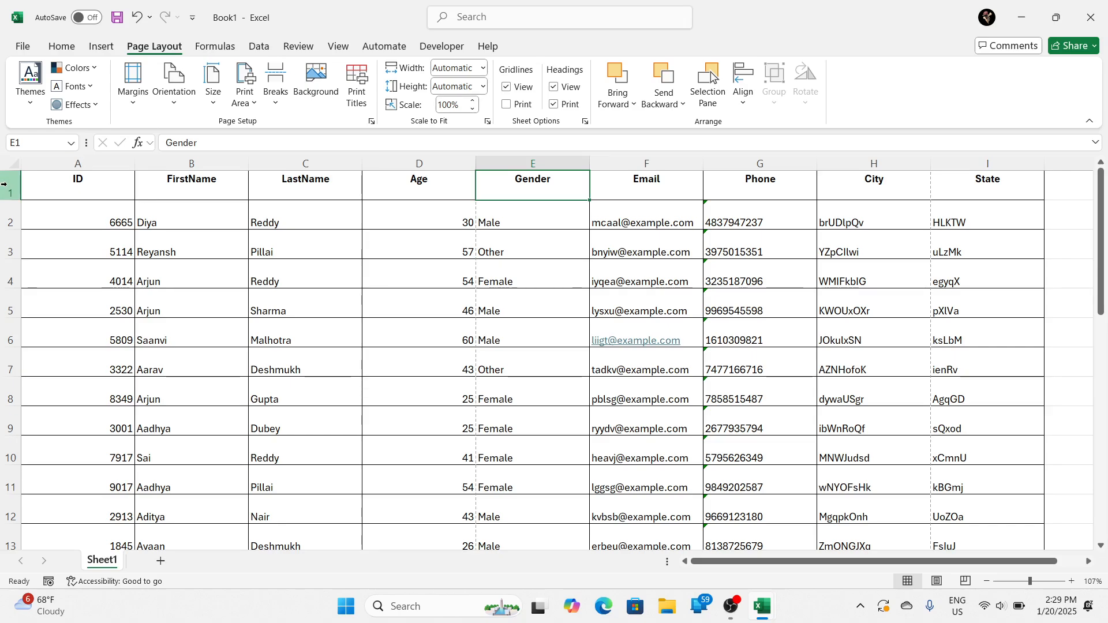
Step: Compare the table with its first printed page by highlighting cell ranges starting at A1 and previewing the printout
left_click_drag(32, 190, 1010, 373)
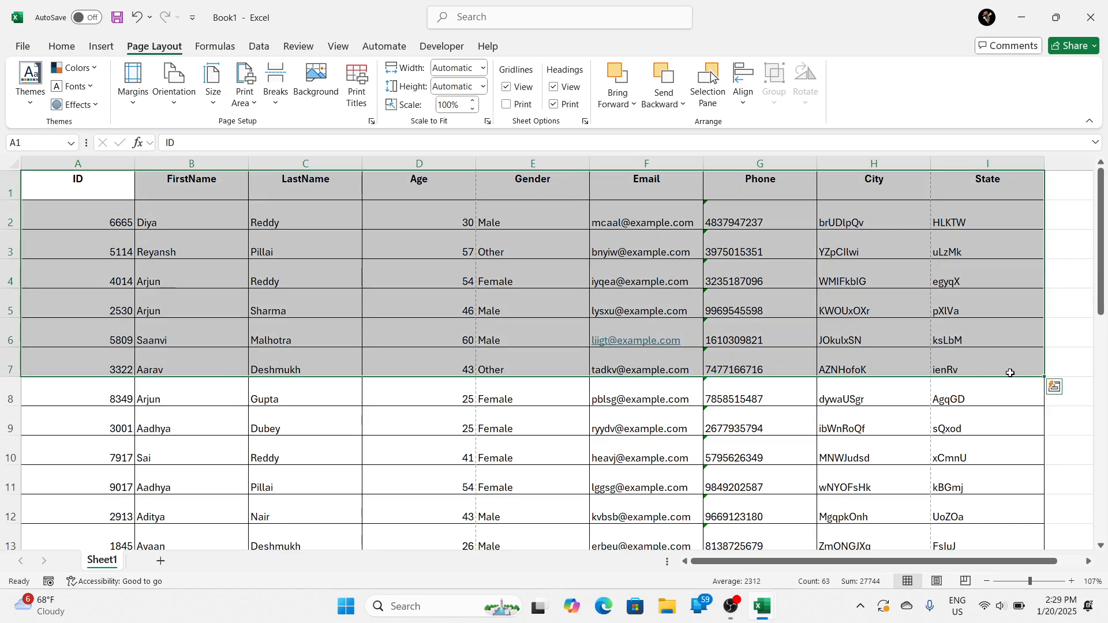
left_click(864, 351)
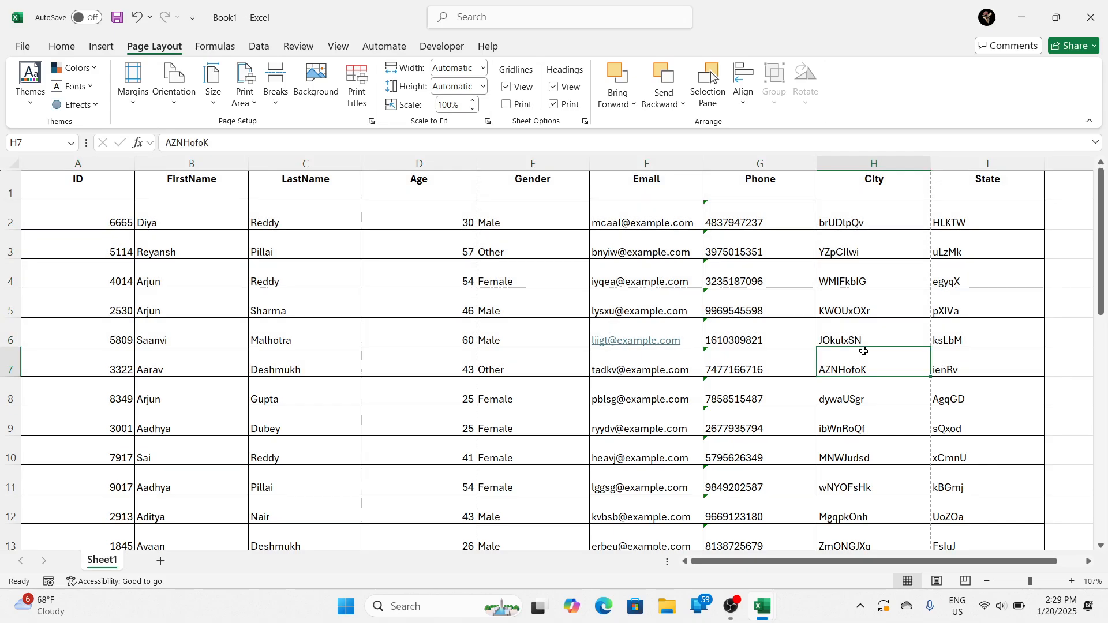
key("ctrl+p")
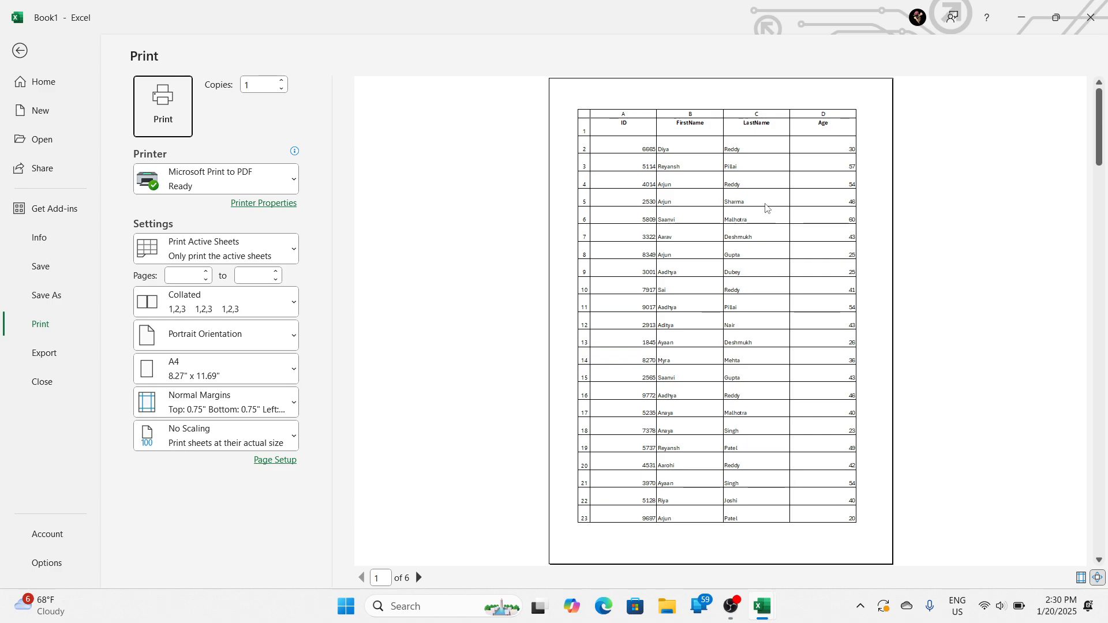
key("Escape")
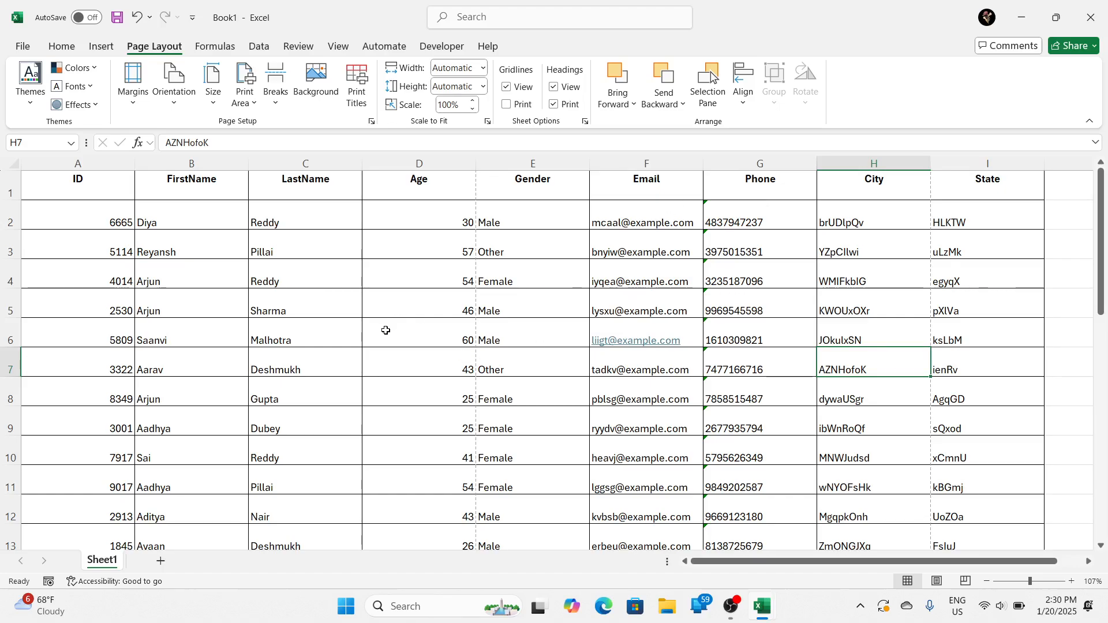
left_click_drag(73, 187, 710, 429)
left_click(556, 310)
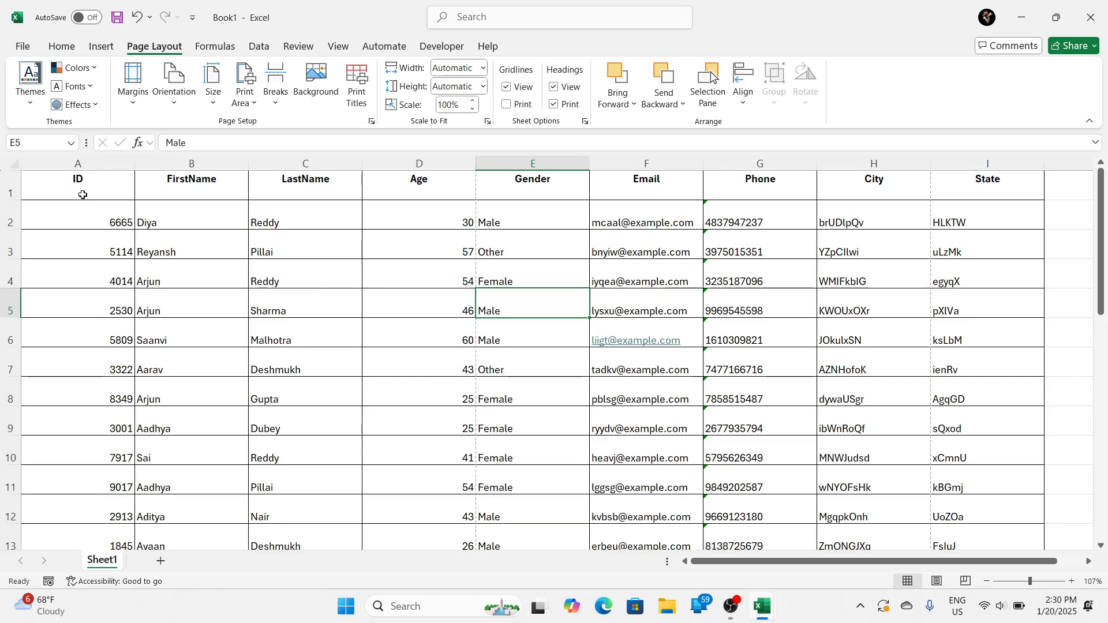
left_click(188, 211)
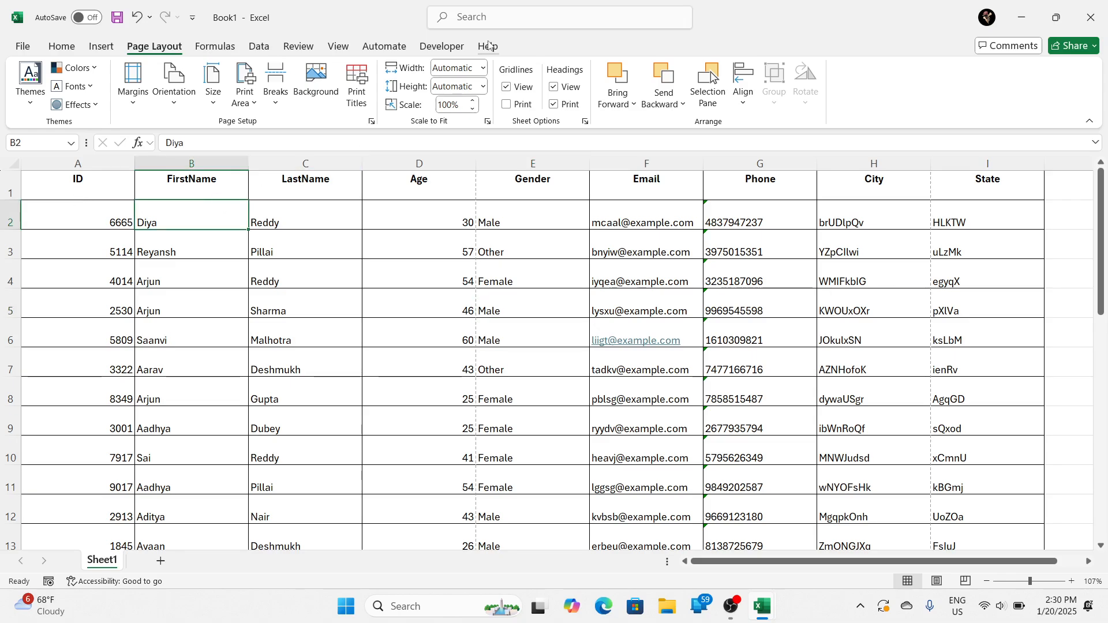
Step: Scale the printout of Sheet1 to a width of 1 page
left_click(483, 67)
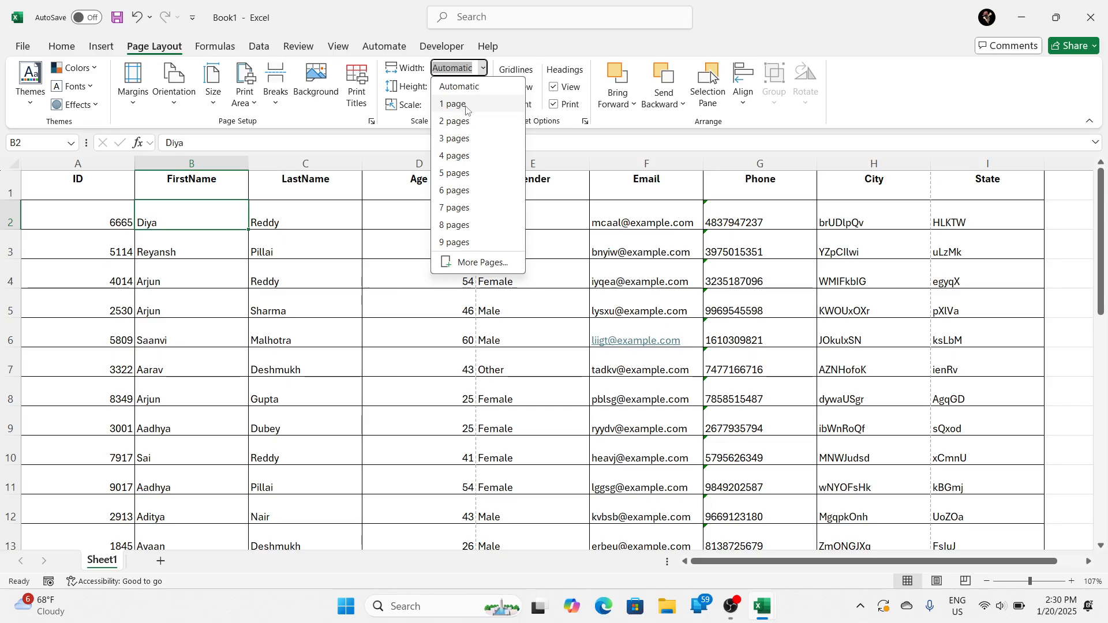
left_click(467, 110)
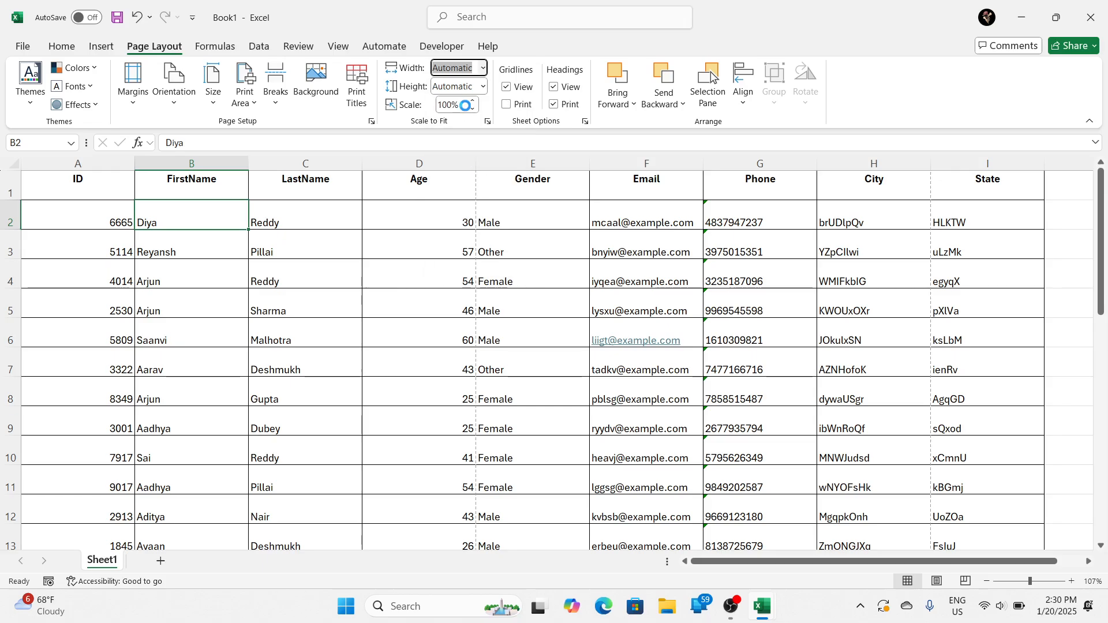
left_click(377, 288)
Step: Examine the enlarged print preview from the header row to the space below the table, and return to the worksheet
key("ctrl+p")
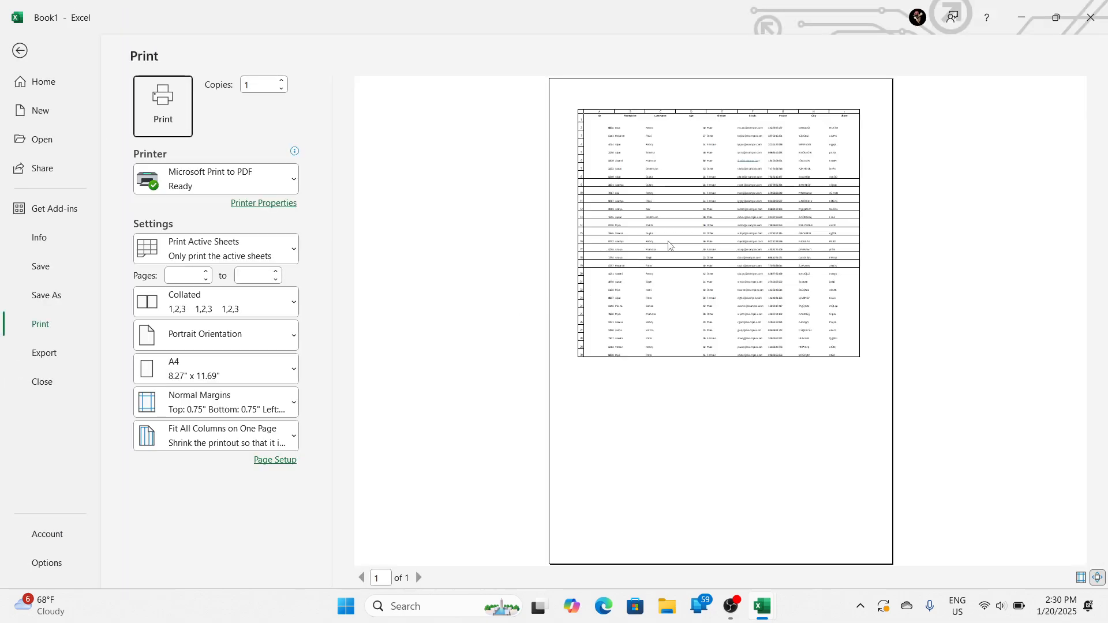
left_click(656, 213)
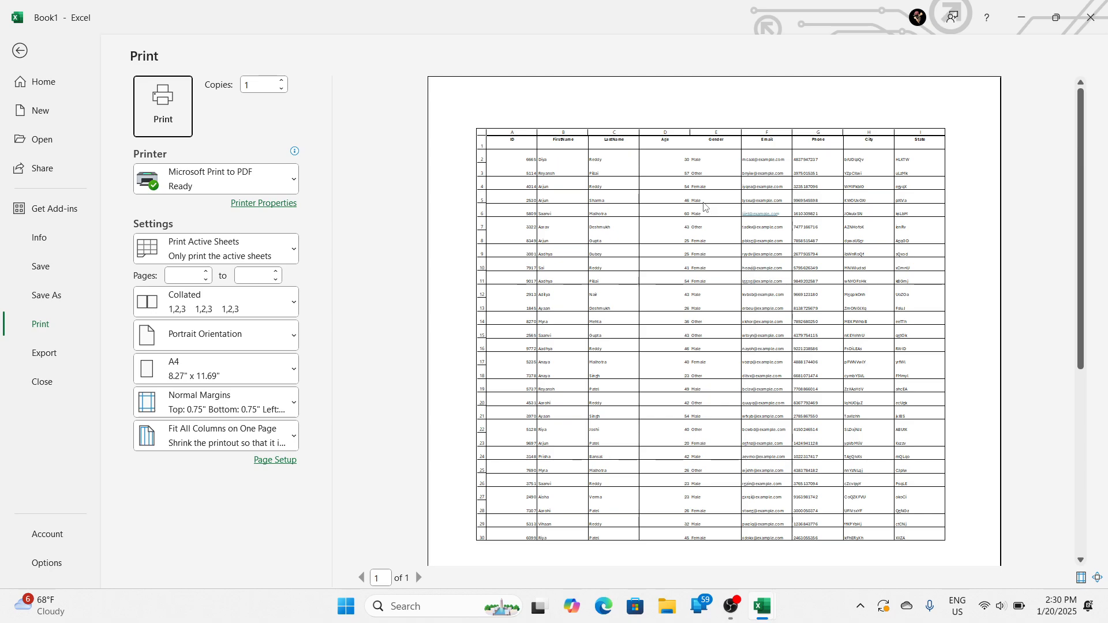
scroll(704, 206, "down", 4)
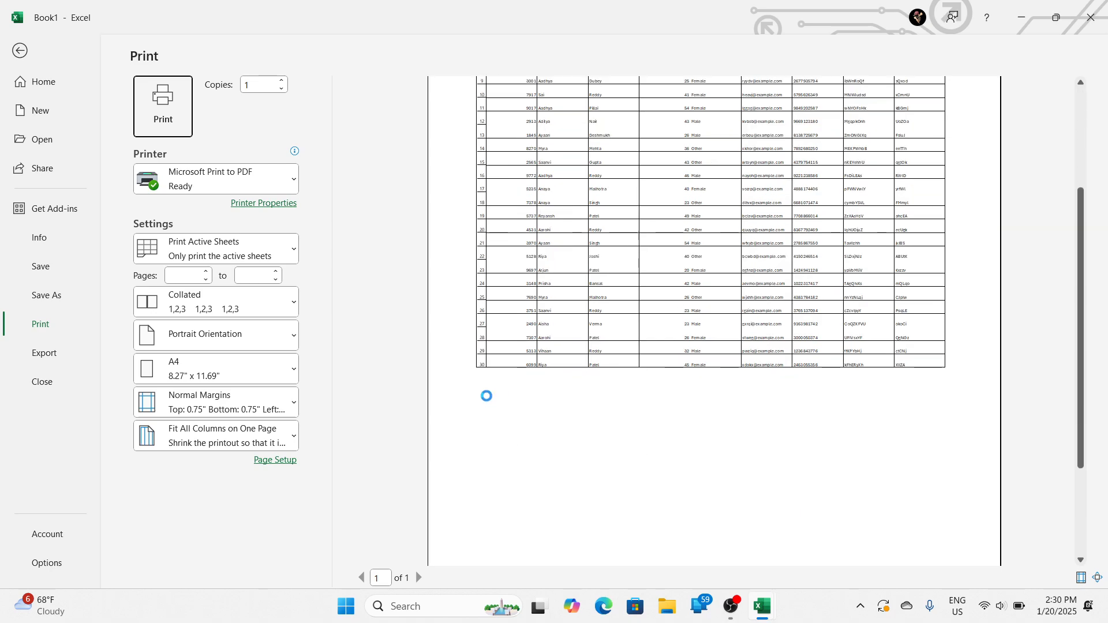
scroll(681, 353, "down", 4)
scroll(695, 357, "up", 4)
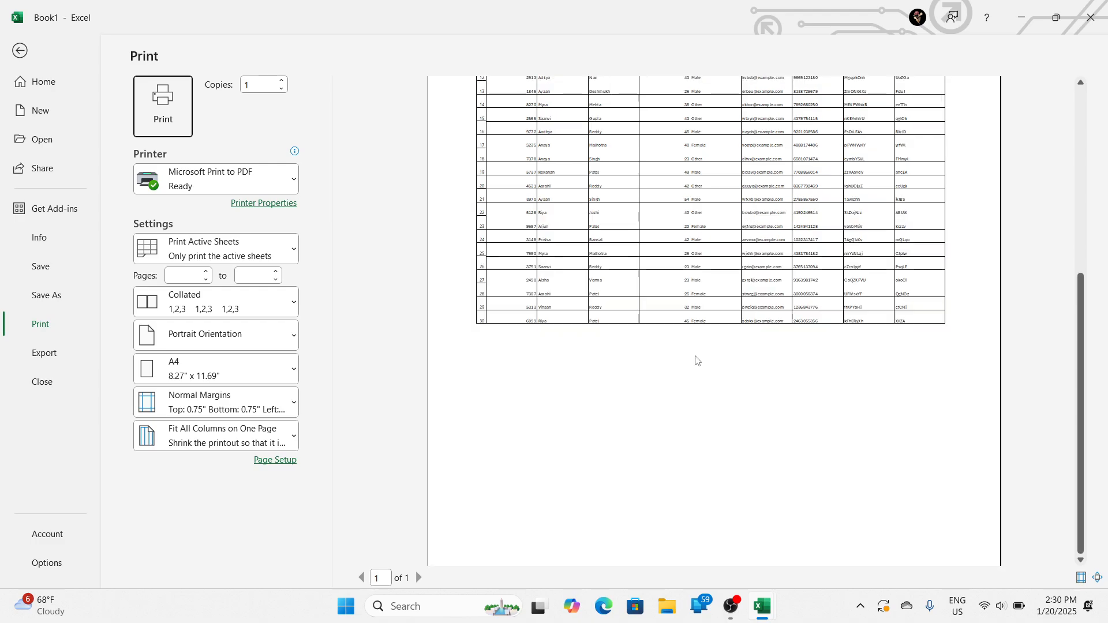
scroll(815, 291, "up", 4)
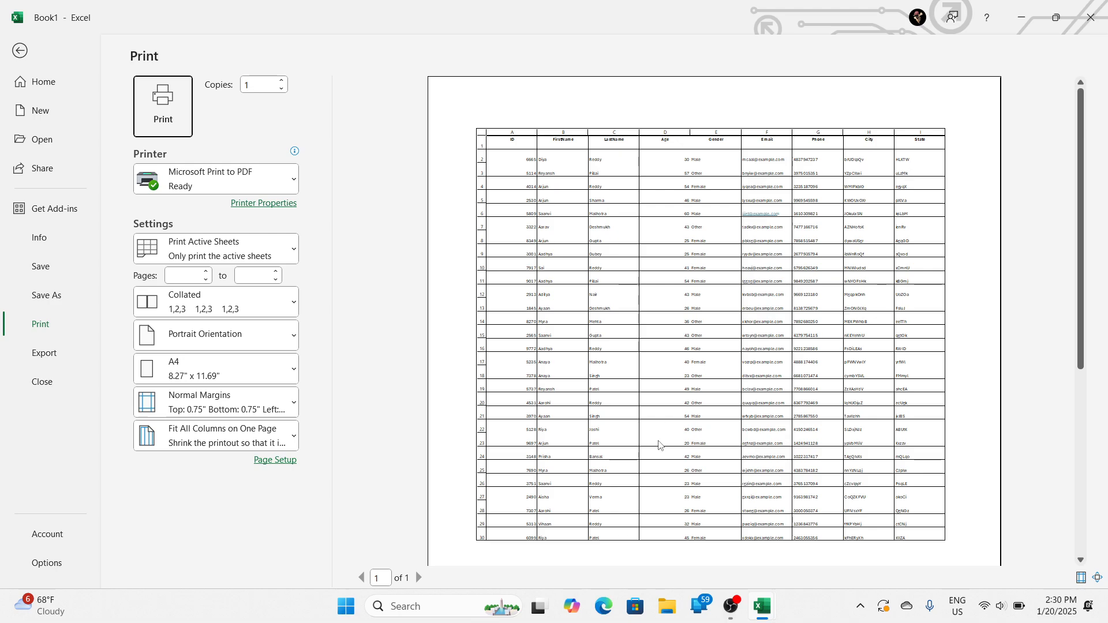
scroll(569, 495, "down", 2)
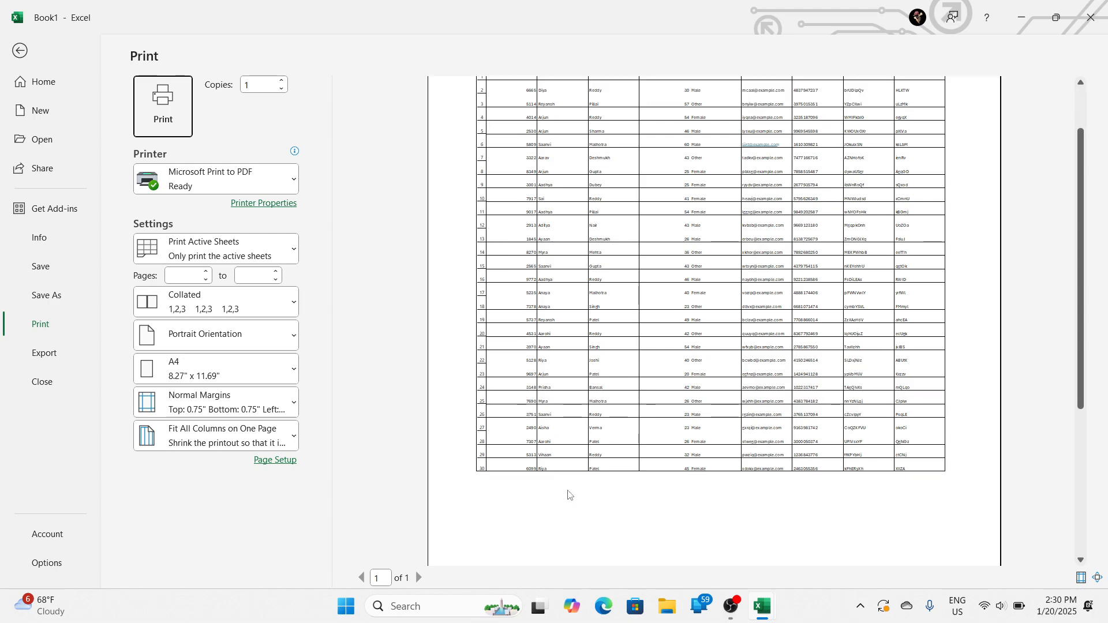
key("Escape")
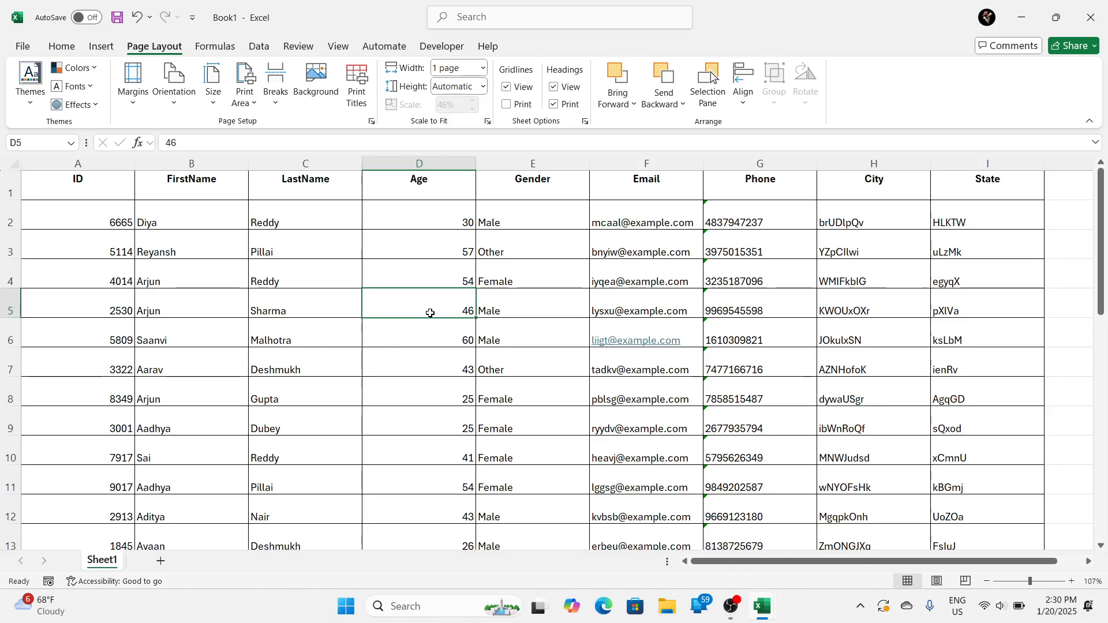
Step: Look through the page-height scaling options without choosing one, and check the table's rows and the blank space below them in the print preview
left_click(486, 89)
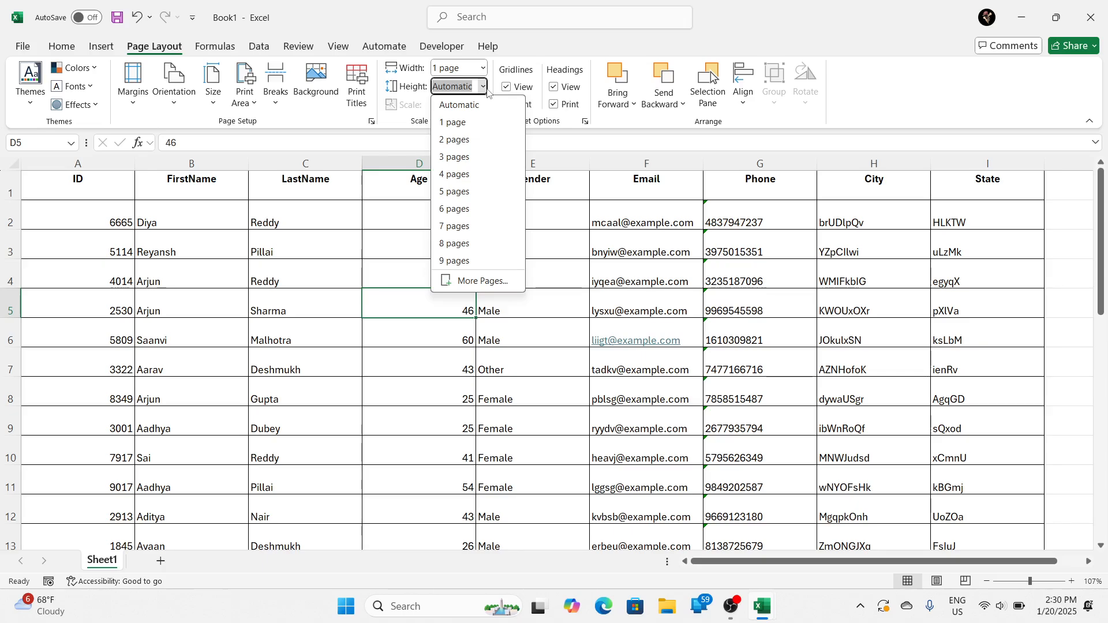
left_click(312, 300)
scroll(402, 349, "down", 6)
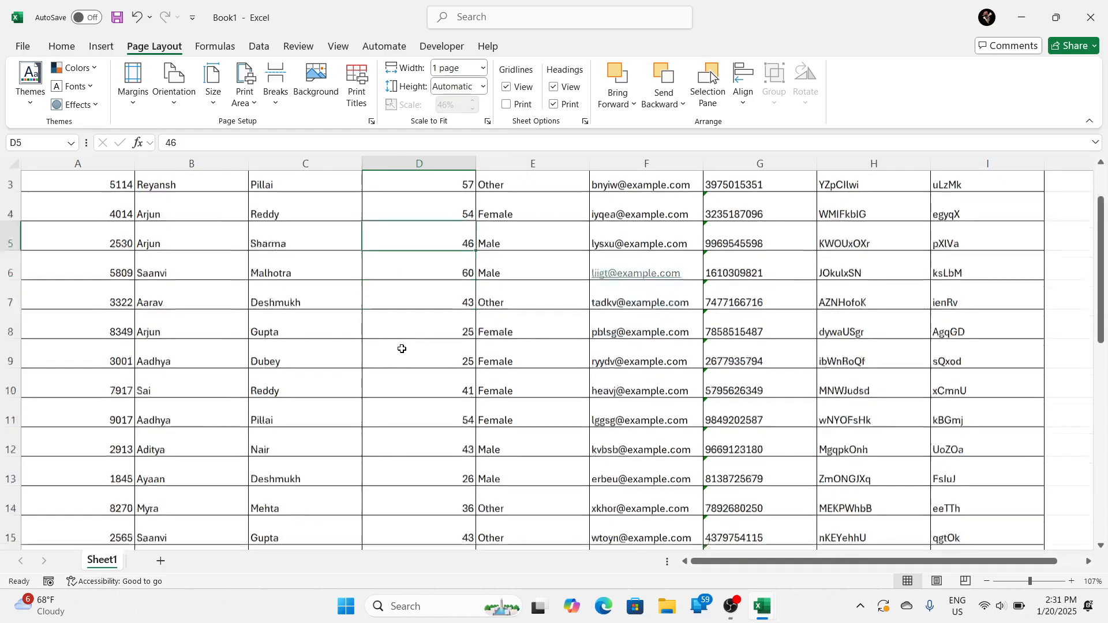
scroll(405, 357, "down", 4)
scroll(404, 363, "up", 7)
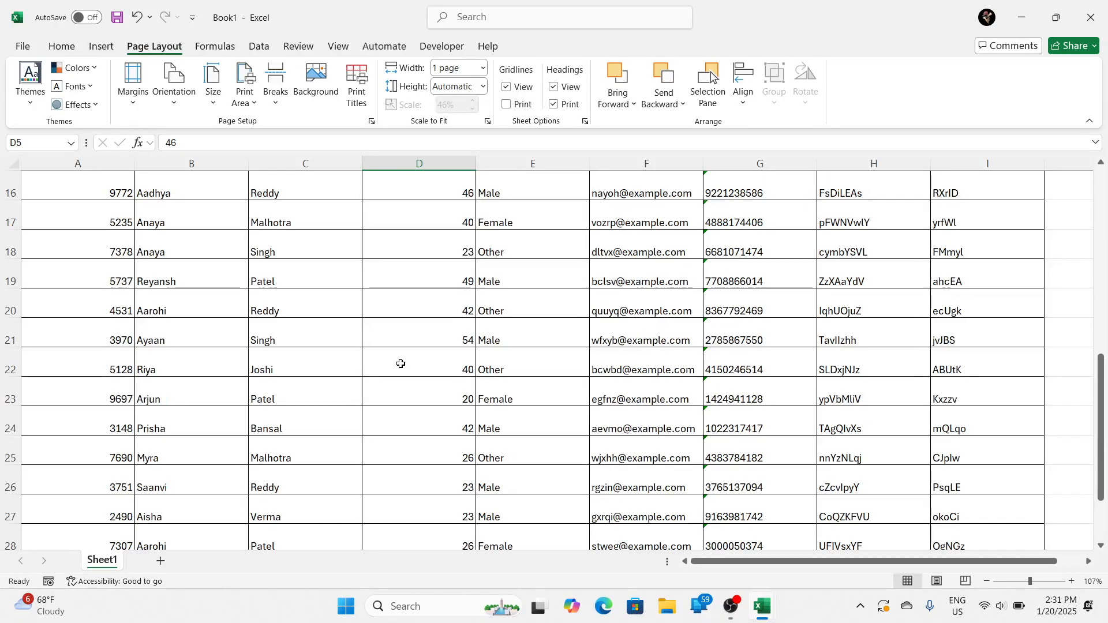
key("ctrl+p")
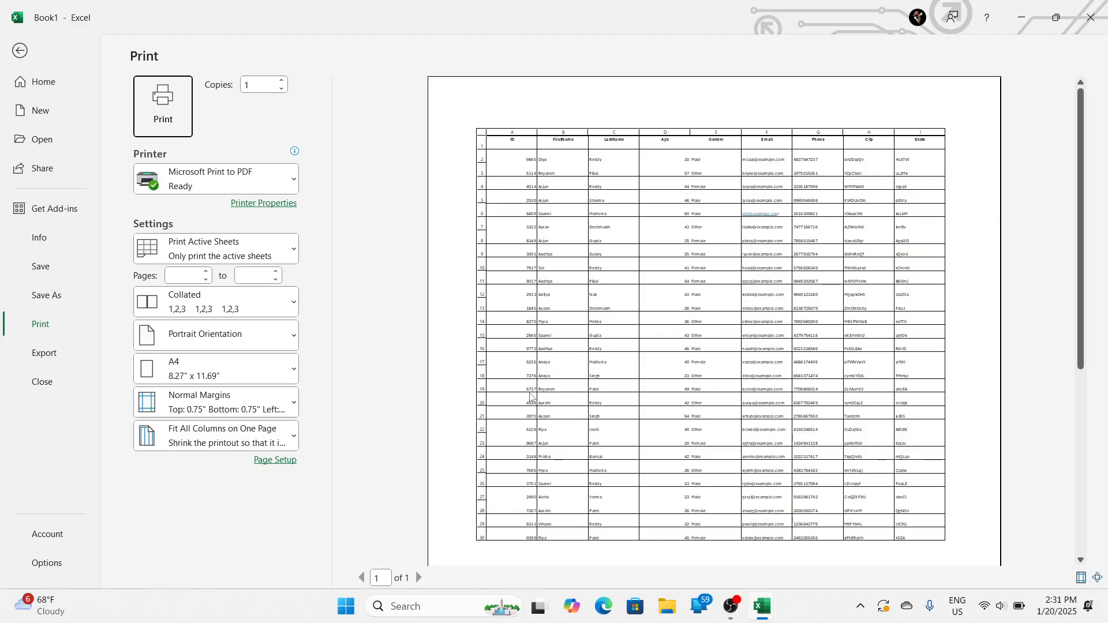
scroll(439, 457, "down", 4)
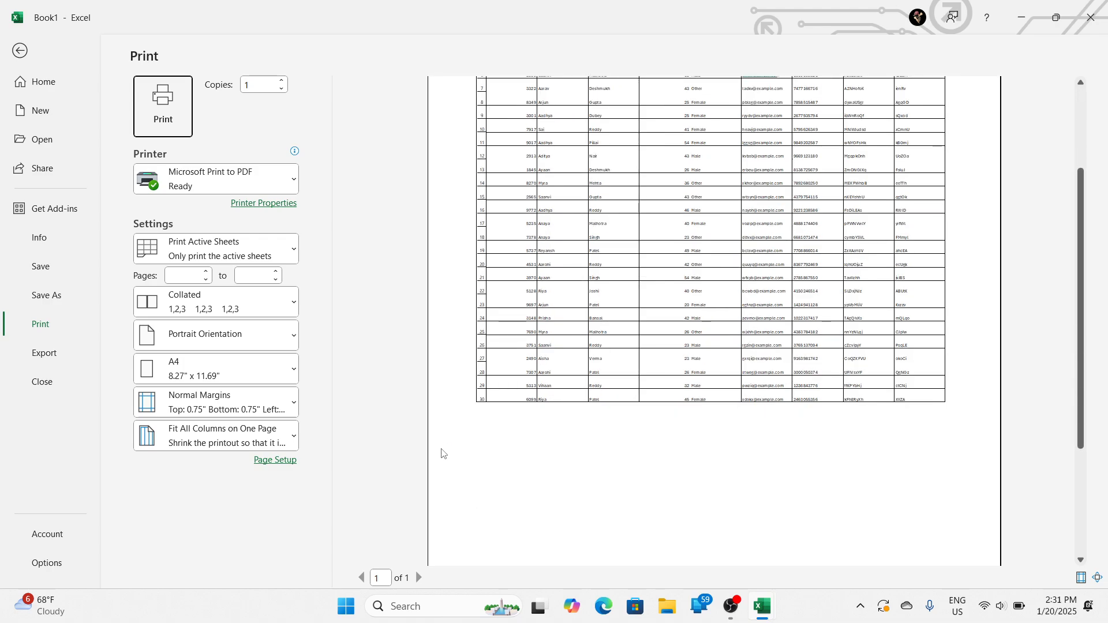
Step: Switch to the indian_name_data_large.xlsx workbook and view the second page of the indian sheet's print preview
scroll(442, 452, "down", 1)
left_click(414, 452)
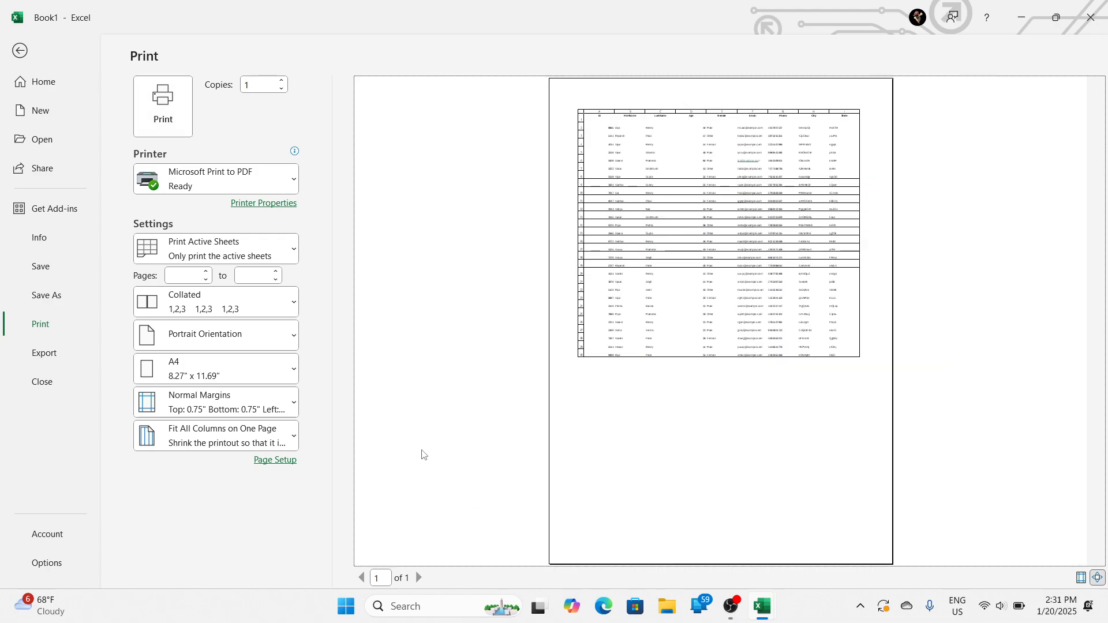
key("alt+Tab")
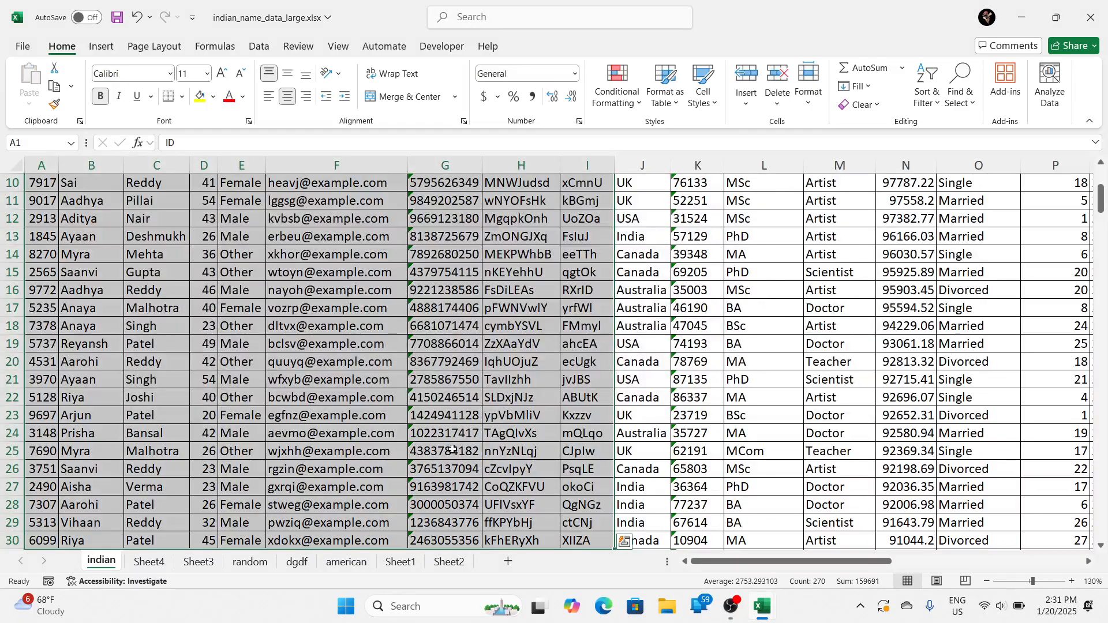
left_click(452, 449)
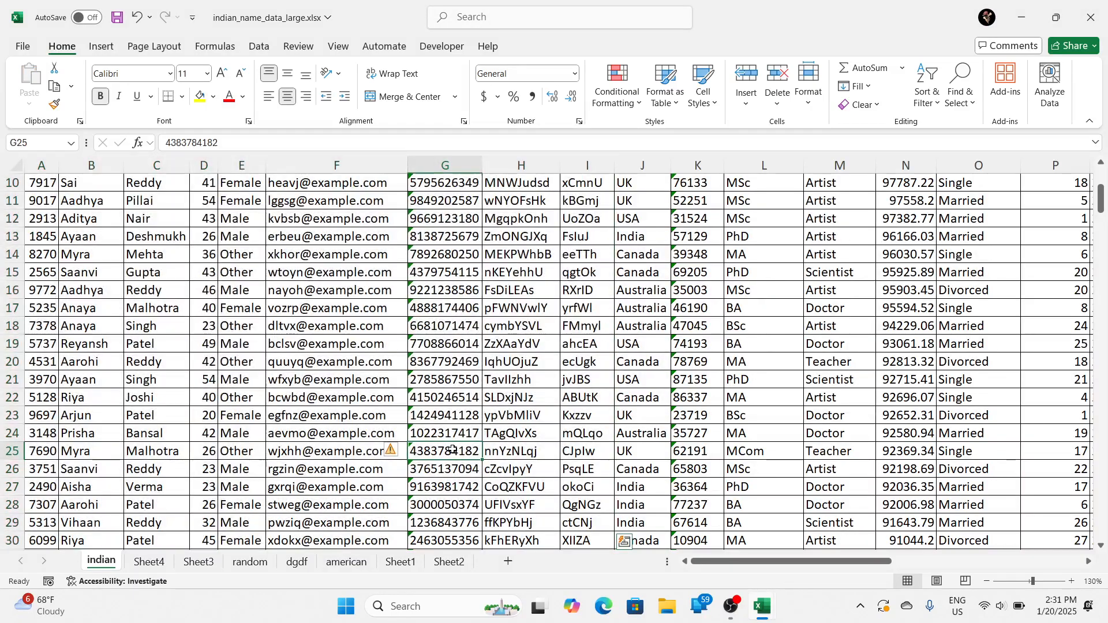
key("ctrl+p")
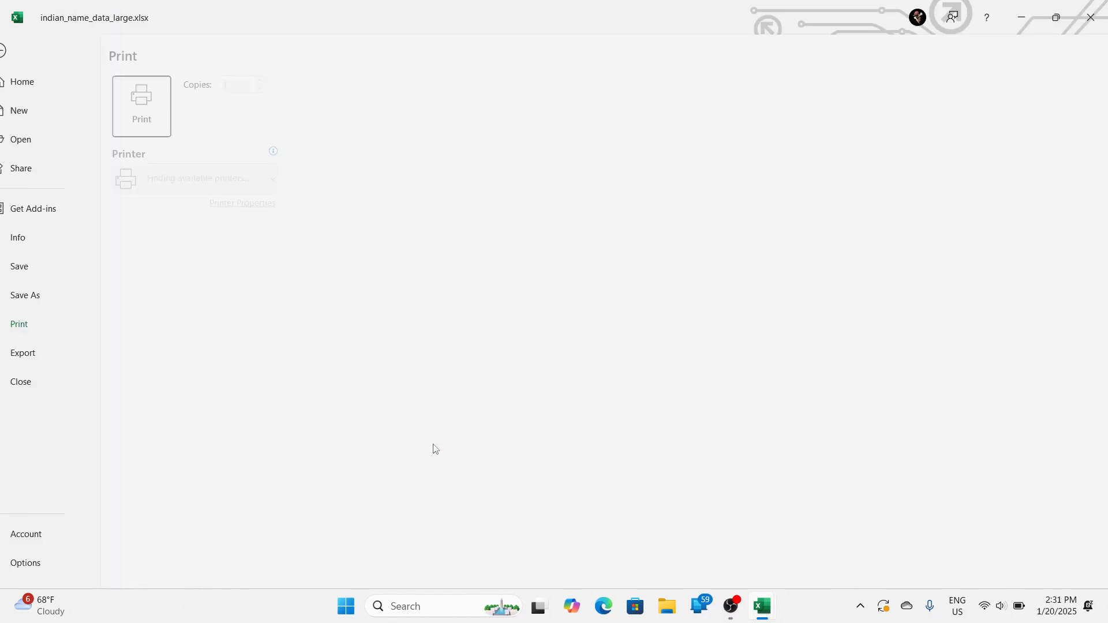
scroll(570, 320, "down", 4)
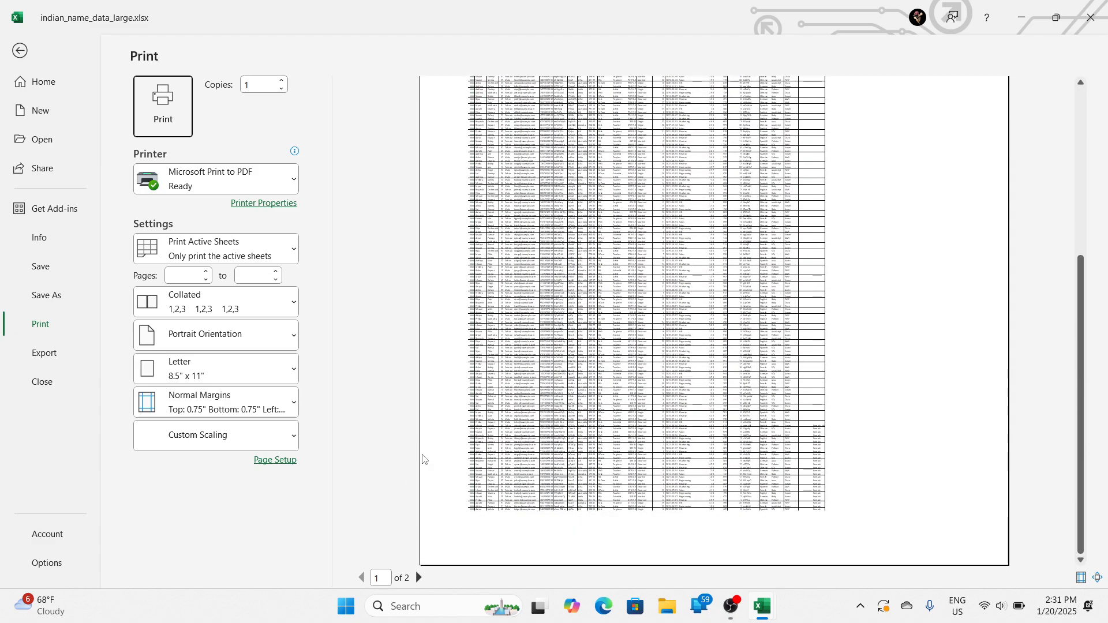
left_click(419, 578)
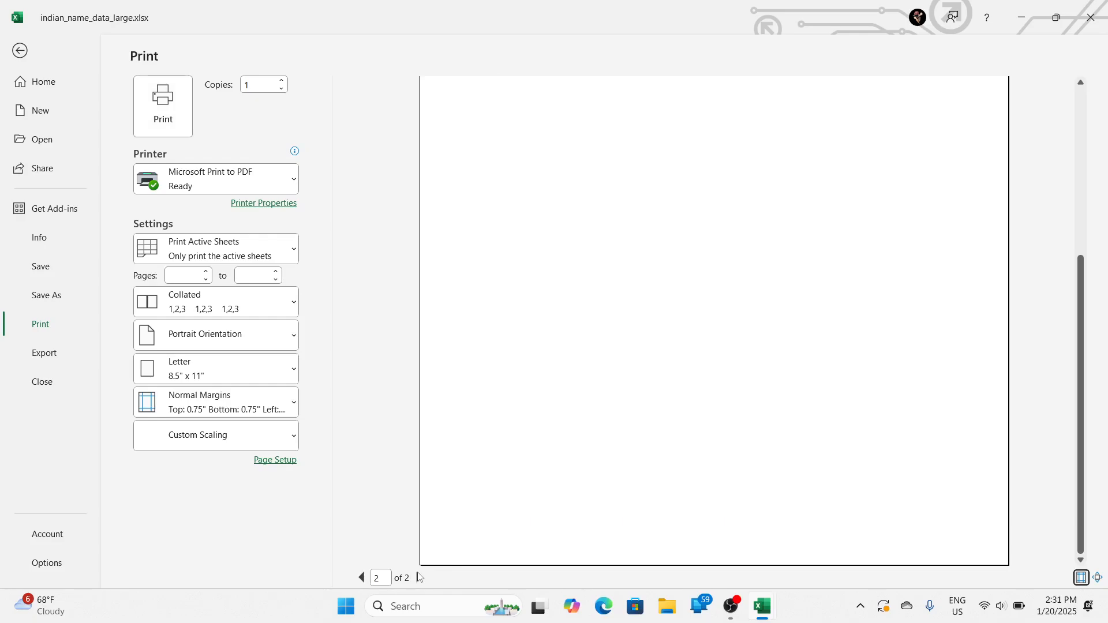
Step: Examine the second printed page at full-page and enlarged size, and return to the worksheet
scroll(547, 363, "up", 3)
left_click(547, 369)
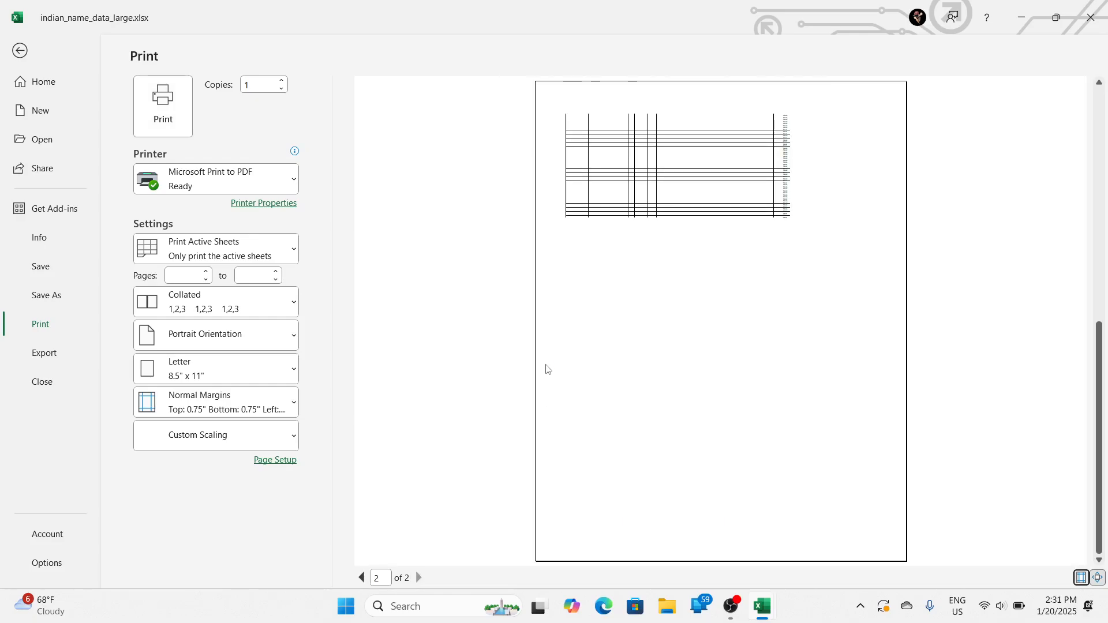
scroll(858, 159, "up", 2)
scroll(814, 202, "down", 2)
left_click(786, 196)
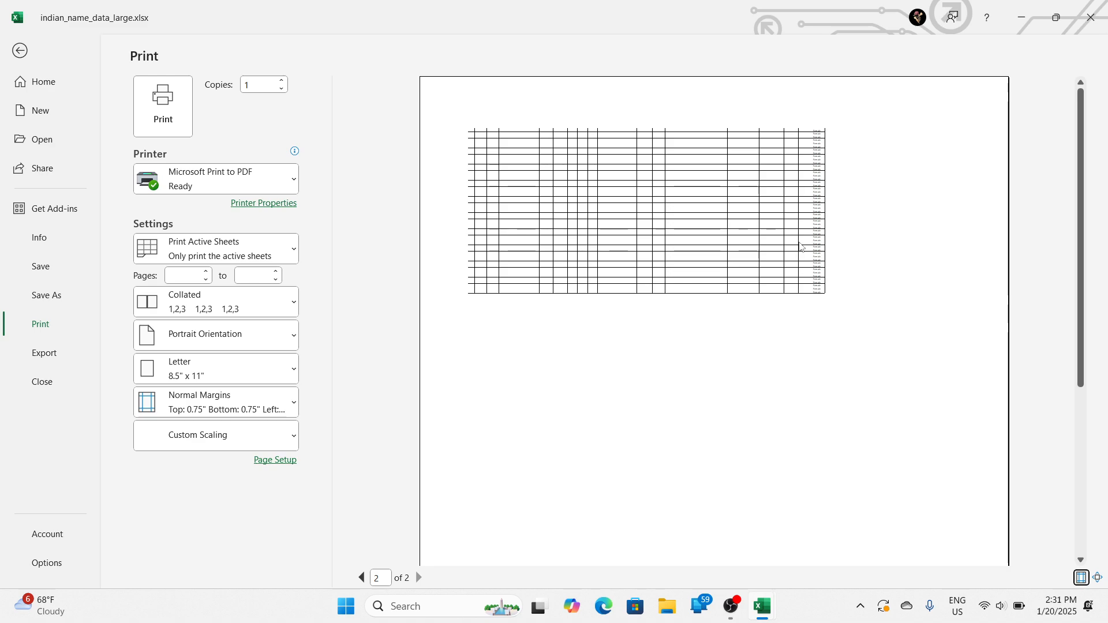
scroll(577, 427, "down", 5)
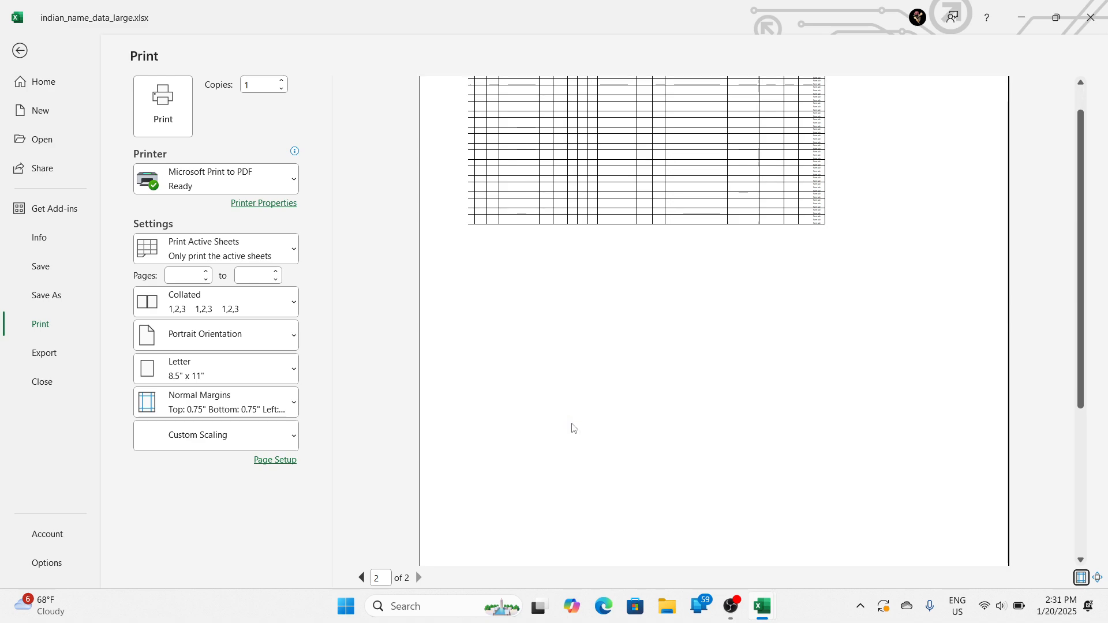
left_click(579, 428)
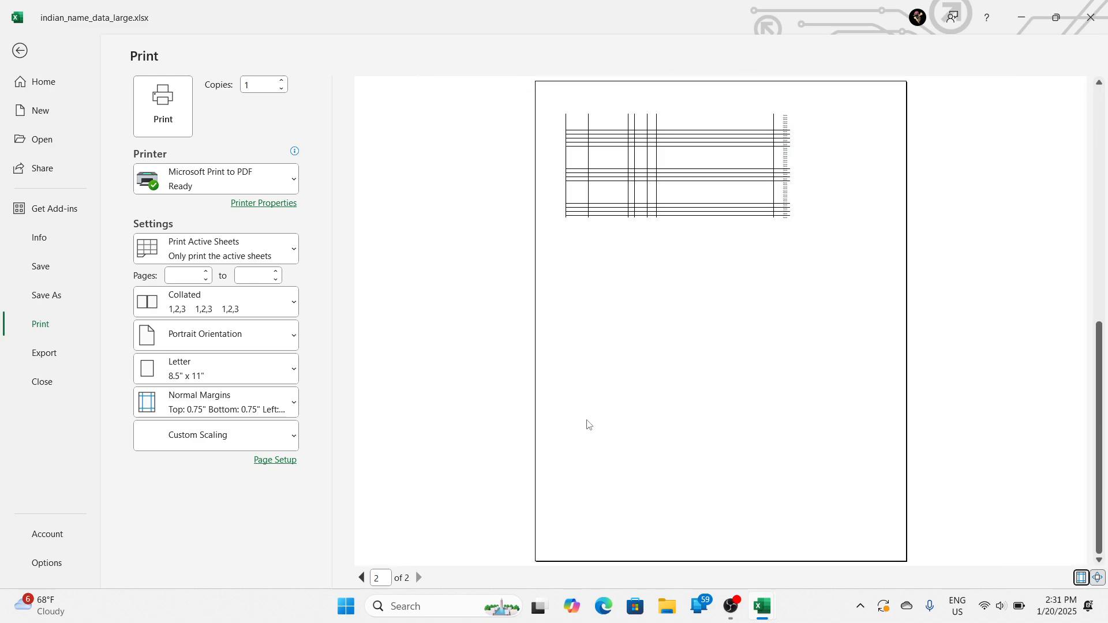
key("Escape")
Step: Look over the whole indian sheet at 10% zoom to examine where the page breaks divide it
scroll(604, 408, "down", 4)
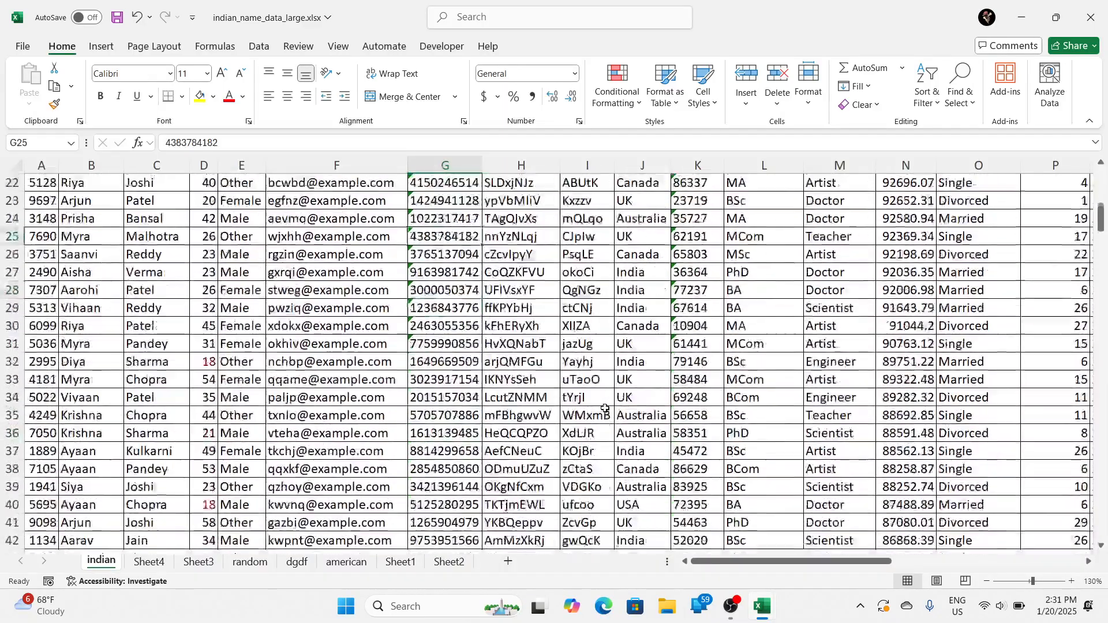
scroll(604, 408, "up", 7)
scroll(602, 409, "down", 6)
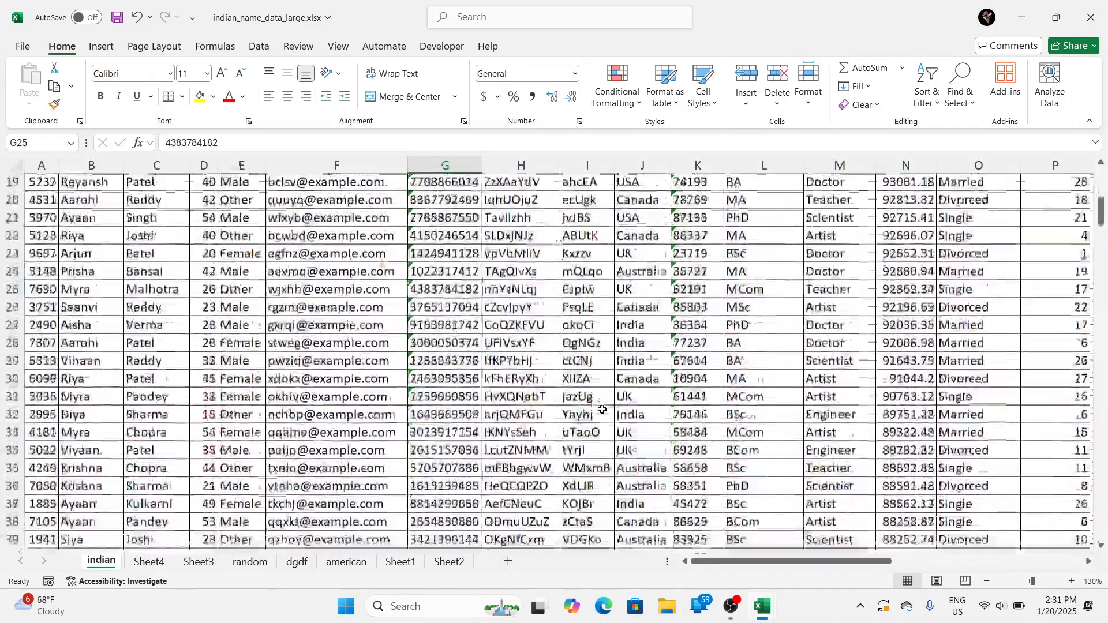
left_click(603, 409)
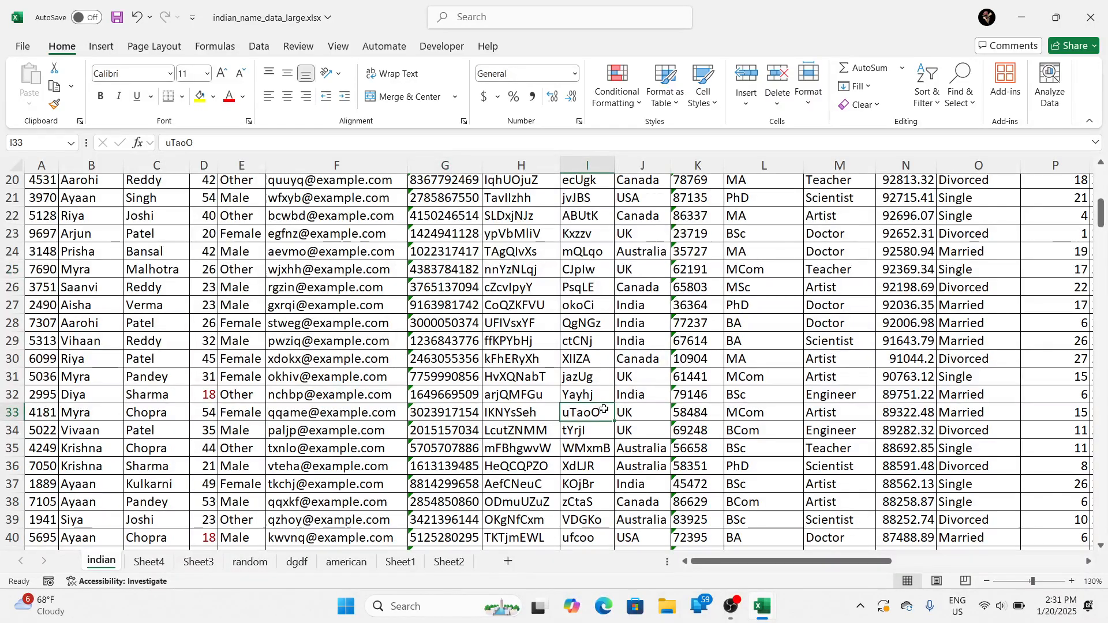
scroll(605, 409, "down", 20)
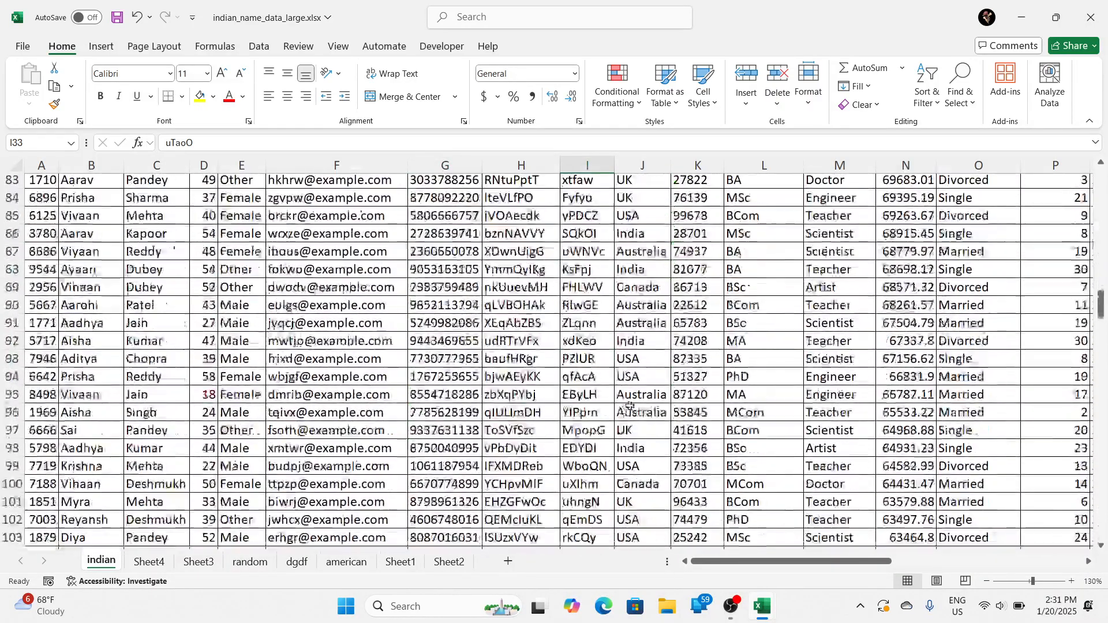
scroll(629, 405, "down", 8)
scroll(663, 401, "down", 4)
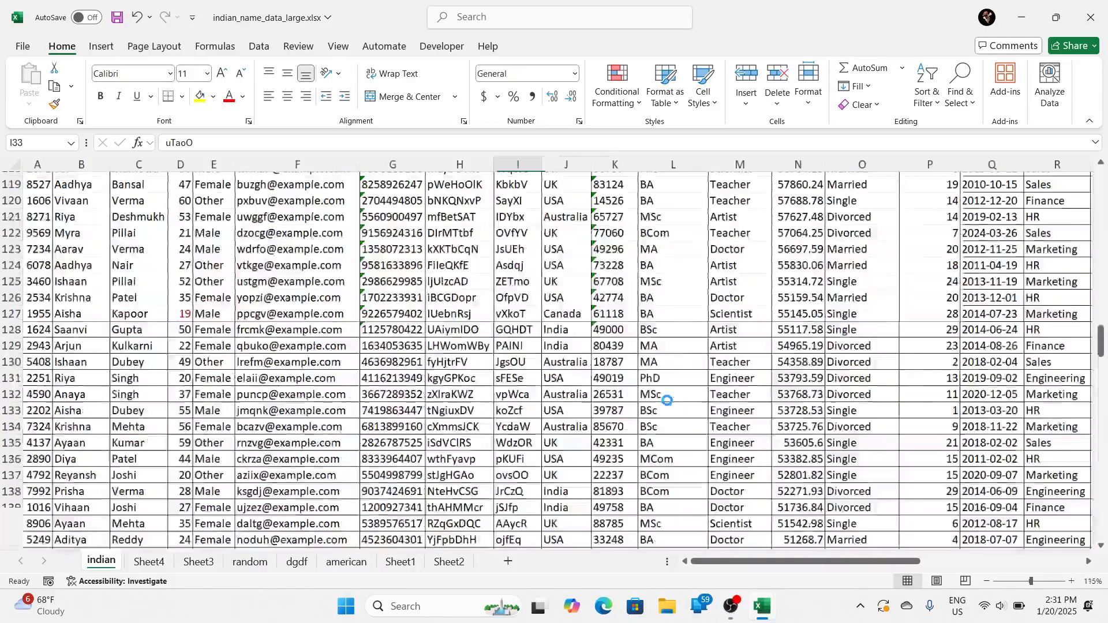
scroll(667, 399, "down", 3)
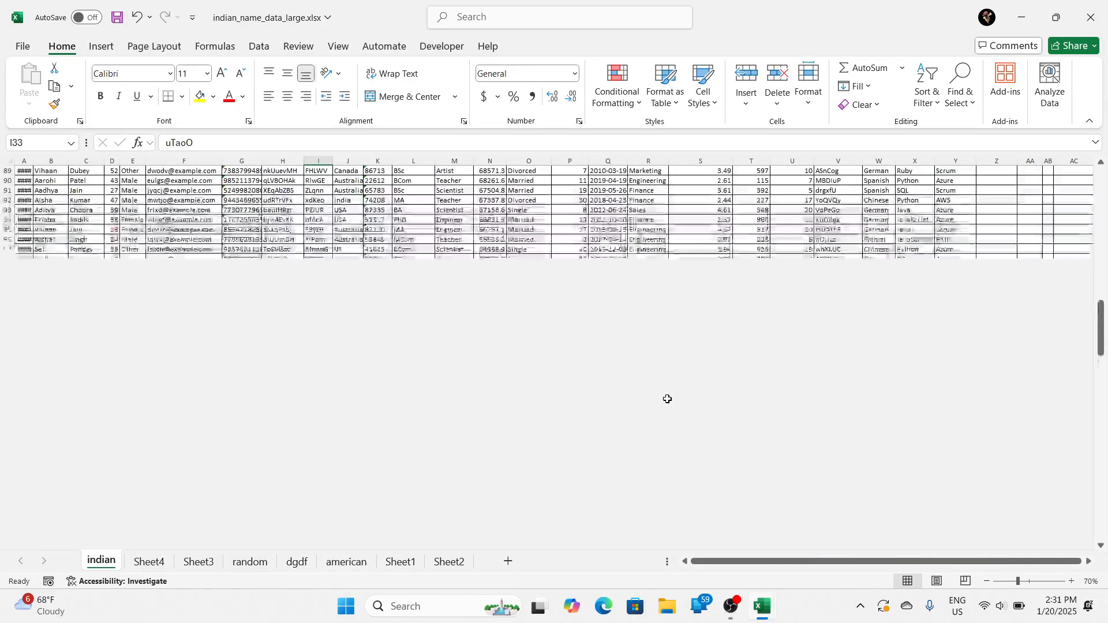
scroll(667, 399, "down", 1)
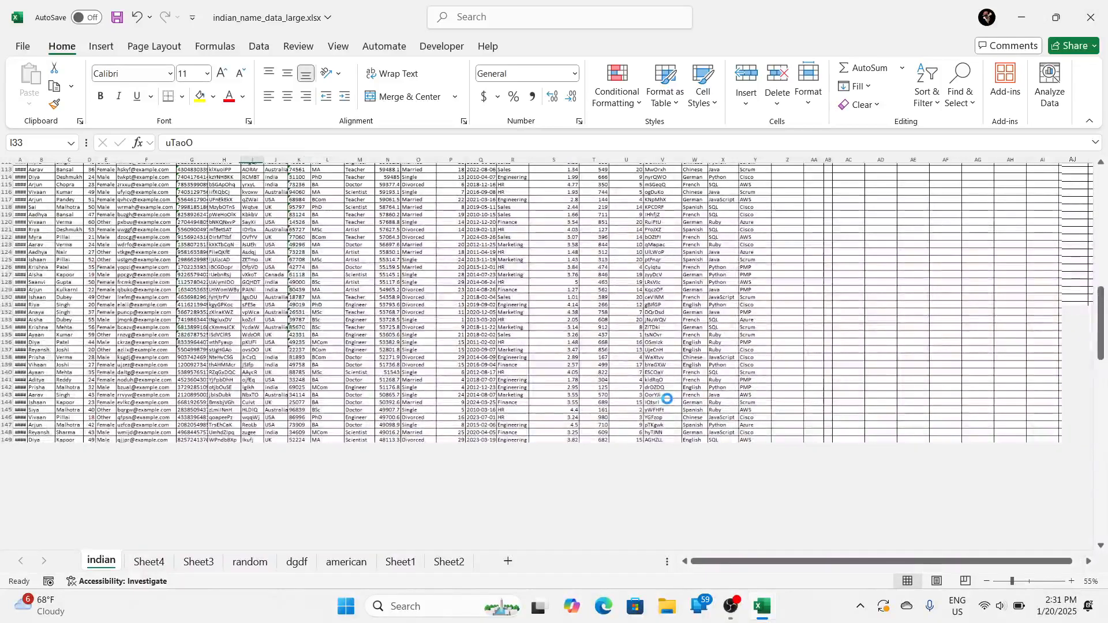
scroll(667, 399, "down", 2)
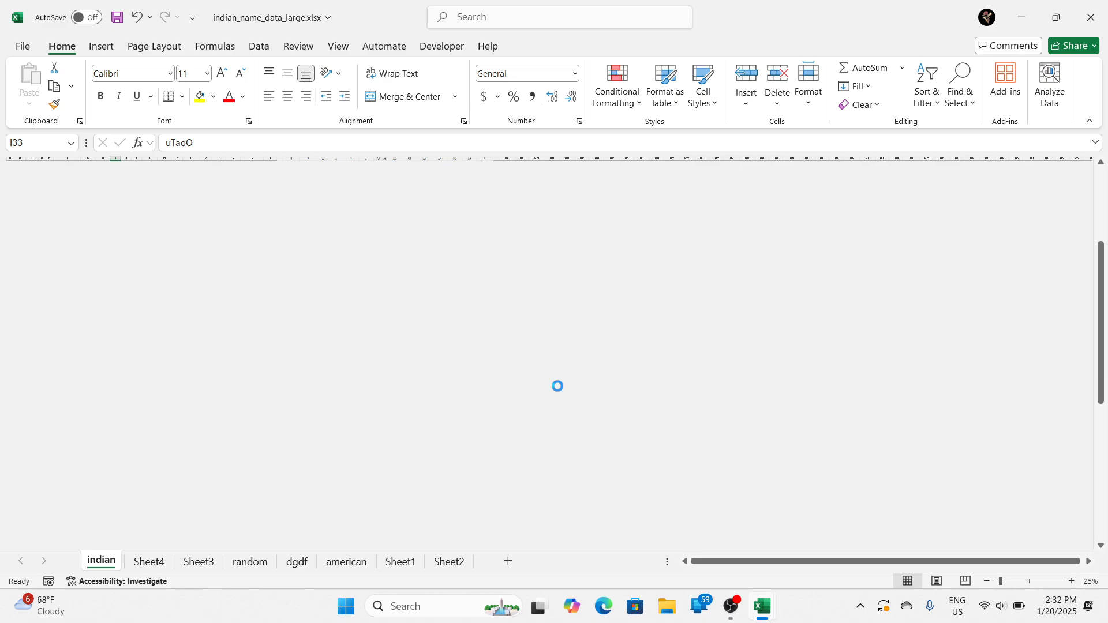
scroll(557, 386, "down", 1, "ctrl")
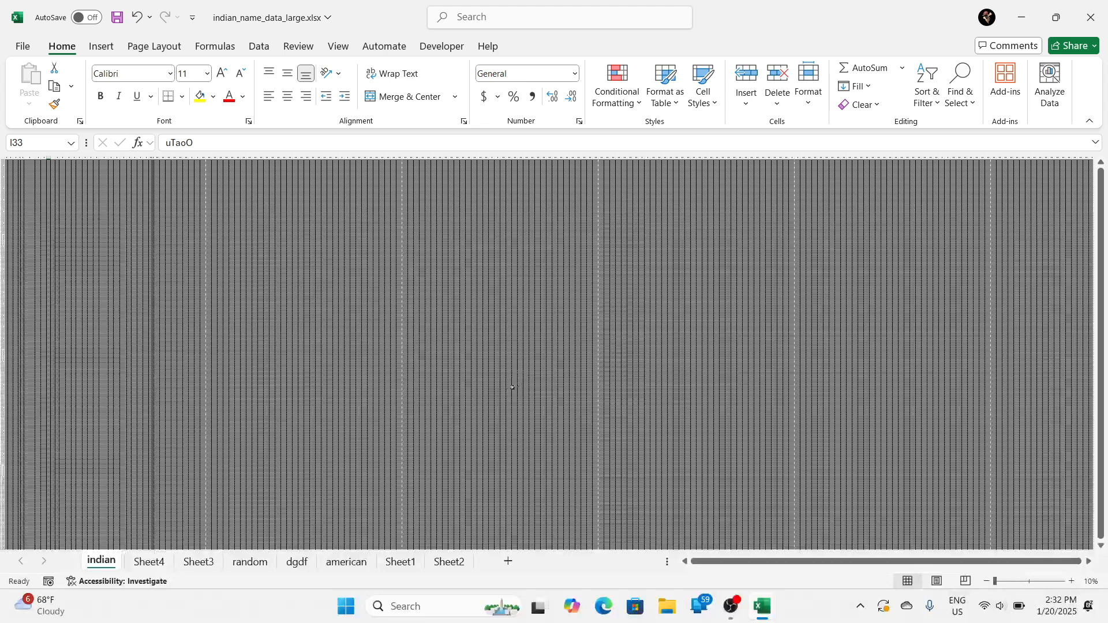
left_click(476, 403)
Step: Magnify the indian sheet to 40% and inspect the table from column A down to the separate entries in column AA
scroll(503, 401, "up", 2)
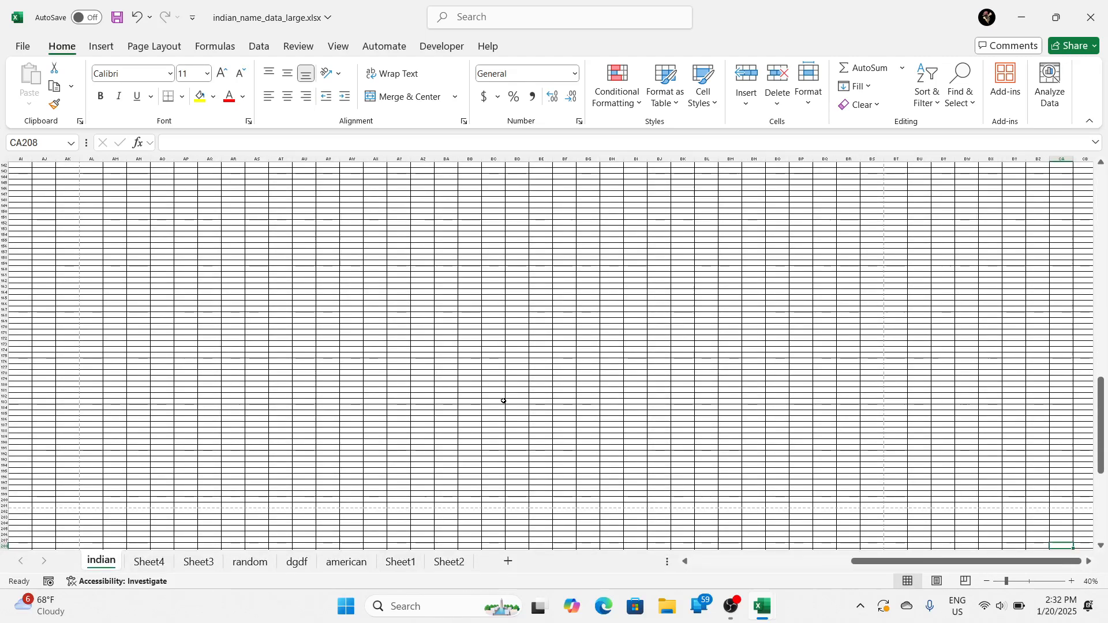
scroll(503, 401, "up", 19)
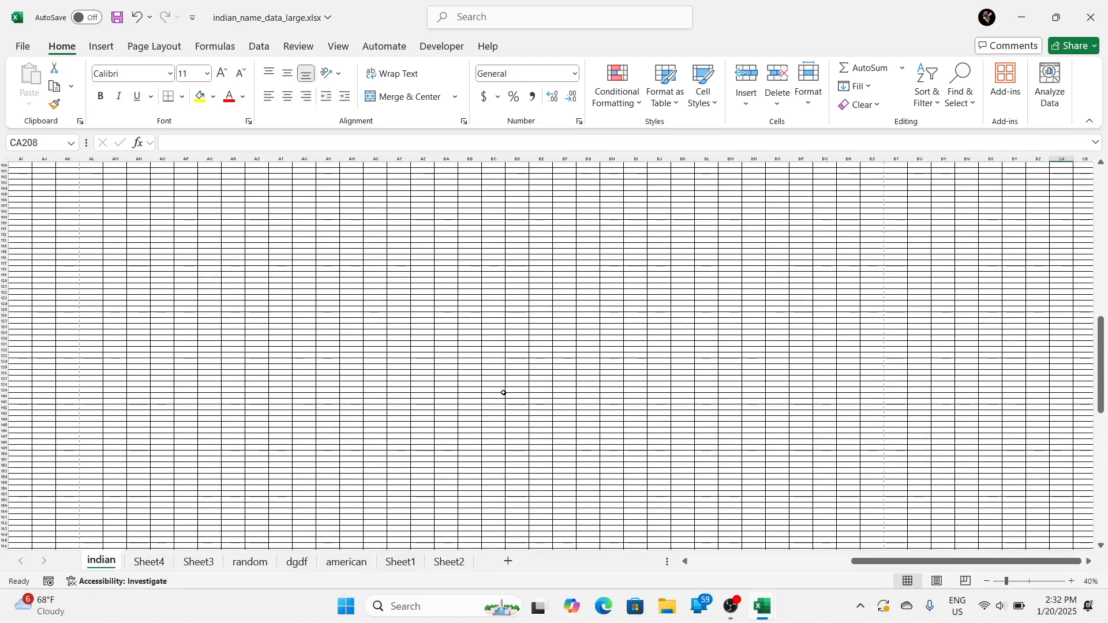
scroll(503, 393, "up", 11)
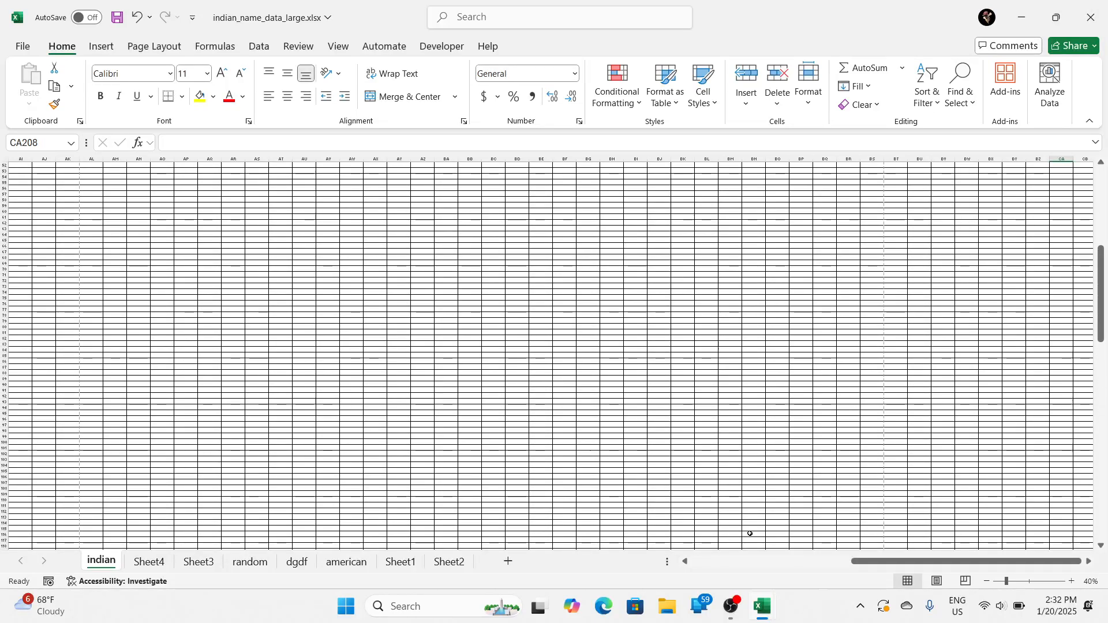
left_click(701, 564)
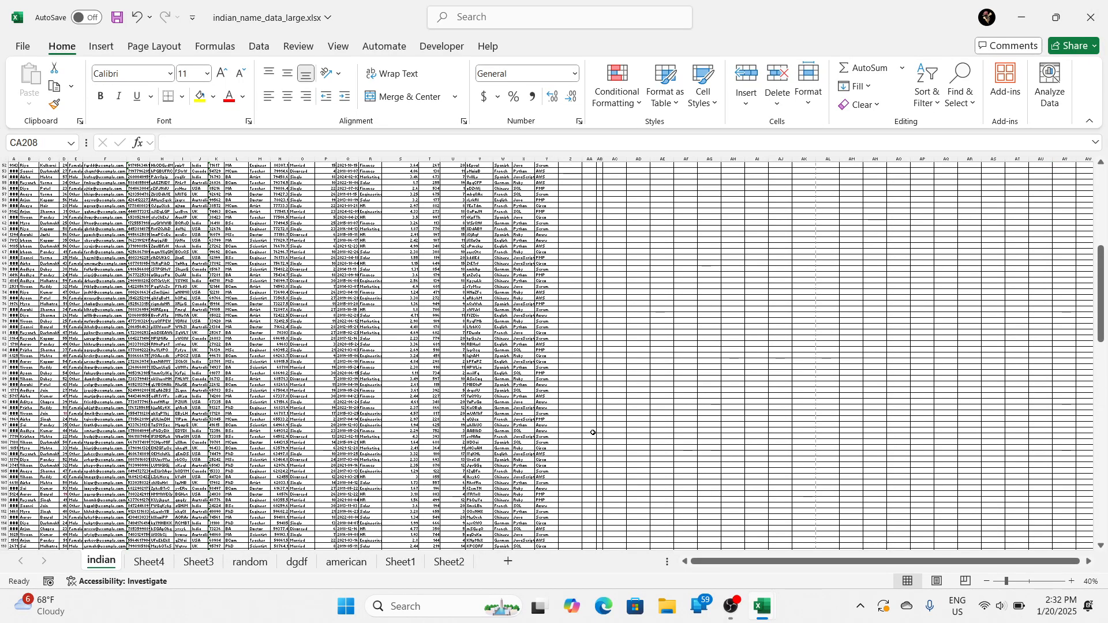
scroll(592, 432, "down", 10)
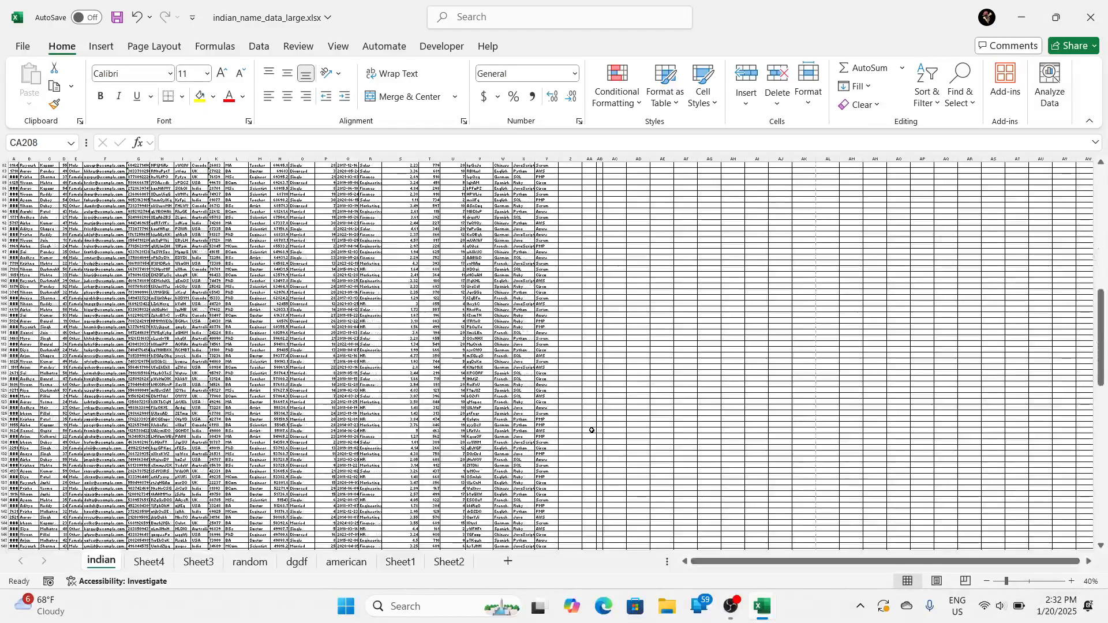
scroll(591, 430, "down", 18)
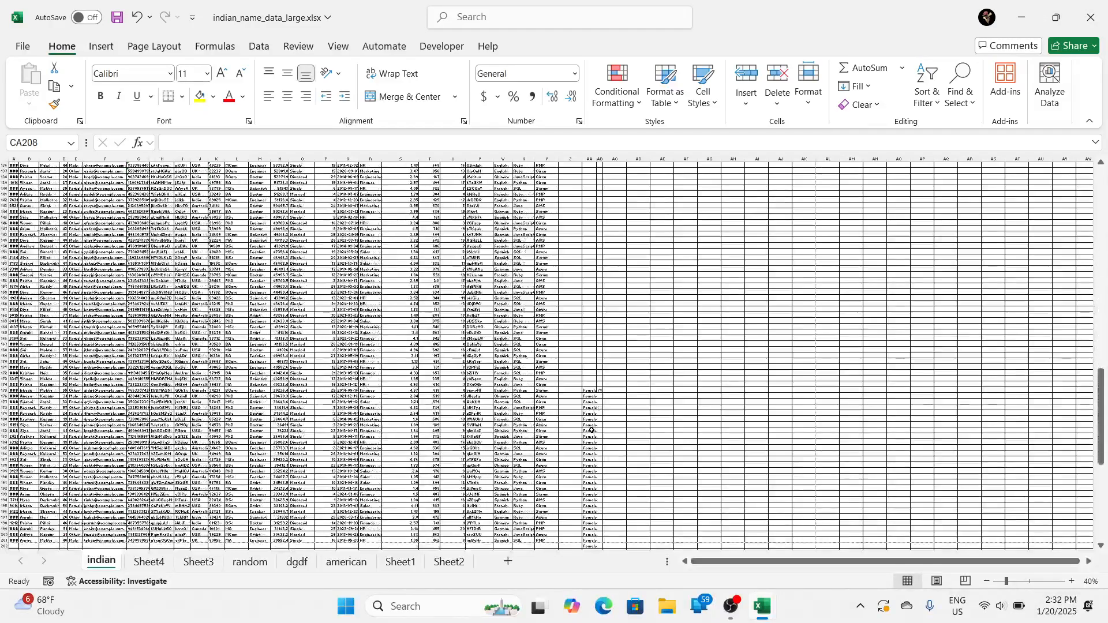
Step: Highlight the table's last rows up to Y201 and the separate entries in column AA starting at AA175 to compare their extents
left_click(435, 380)
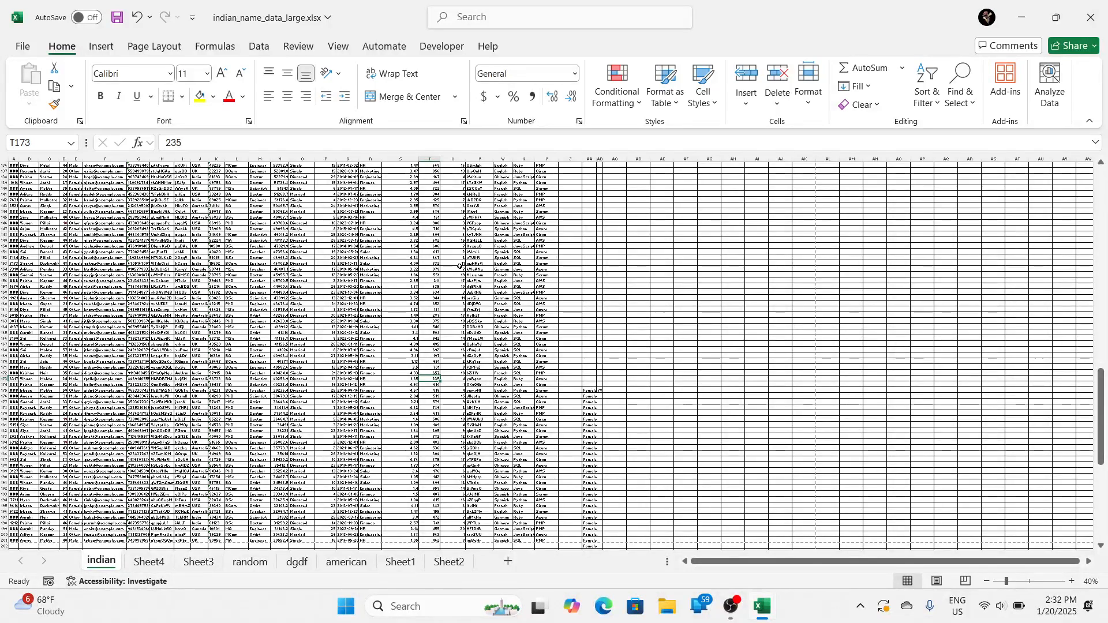
left_click_drag(213, 257, 404, 390)
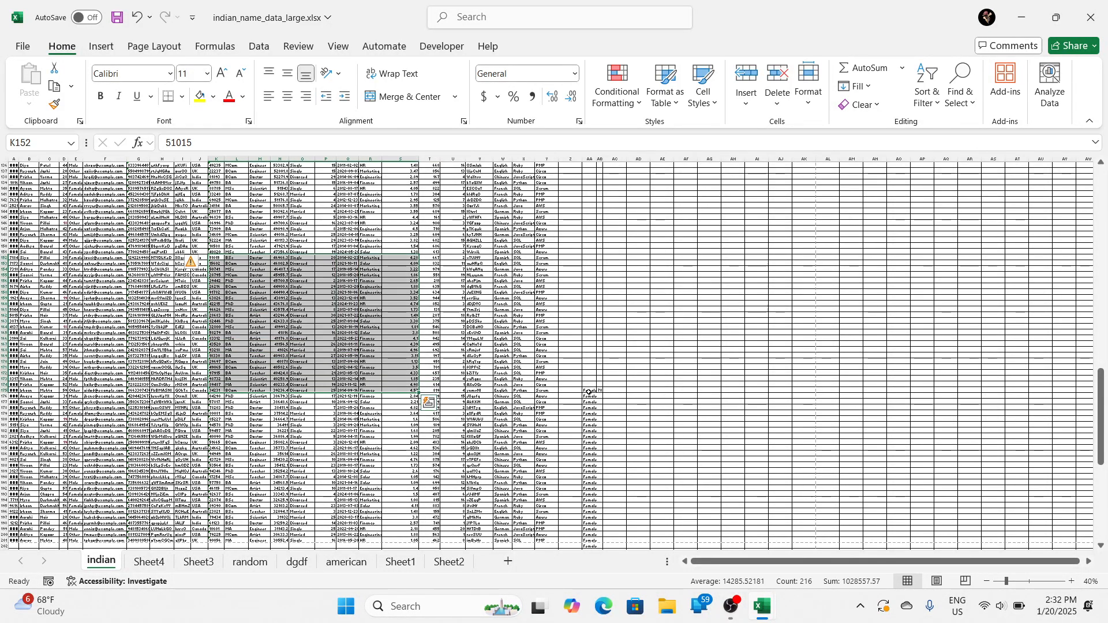
left_click_drag(589, 392, 591, 548)
scroll(422, 448, "down", 3)
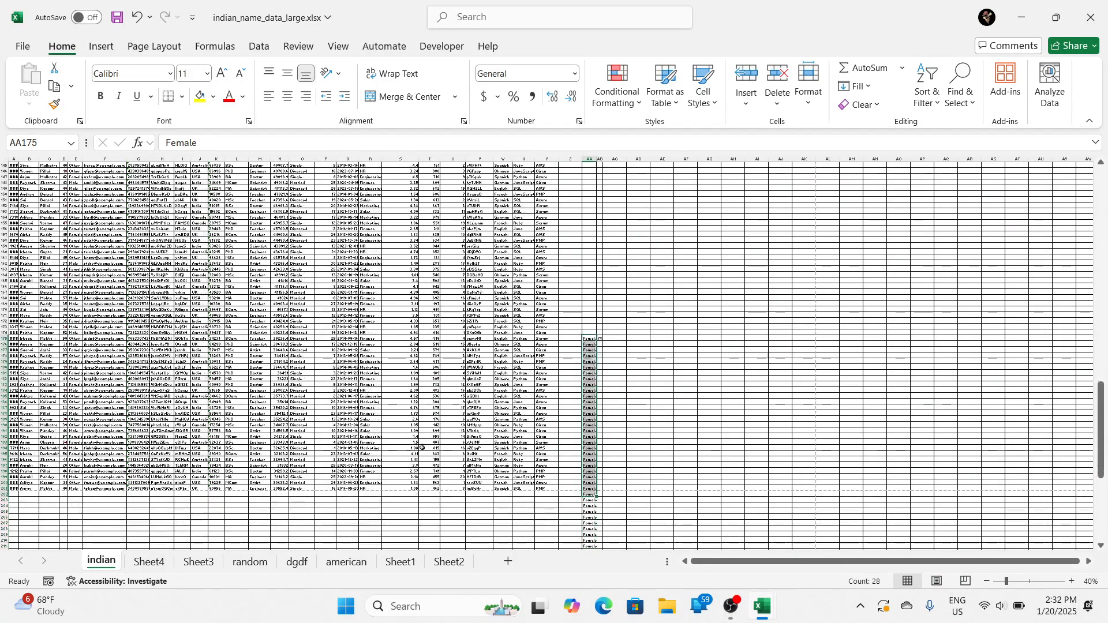
left_click_drag(425, 453, 23, 298)
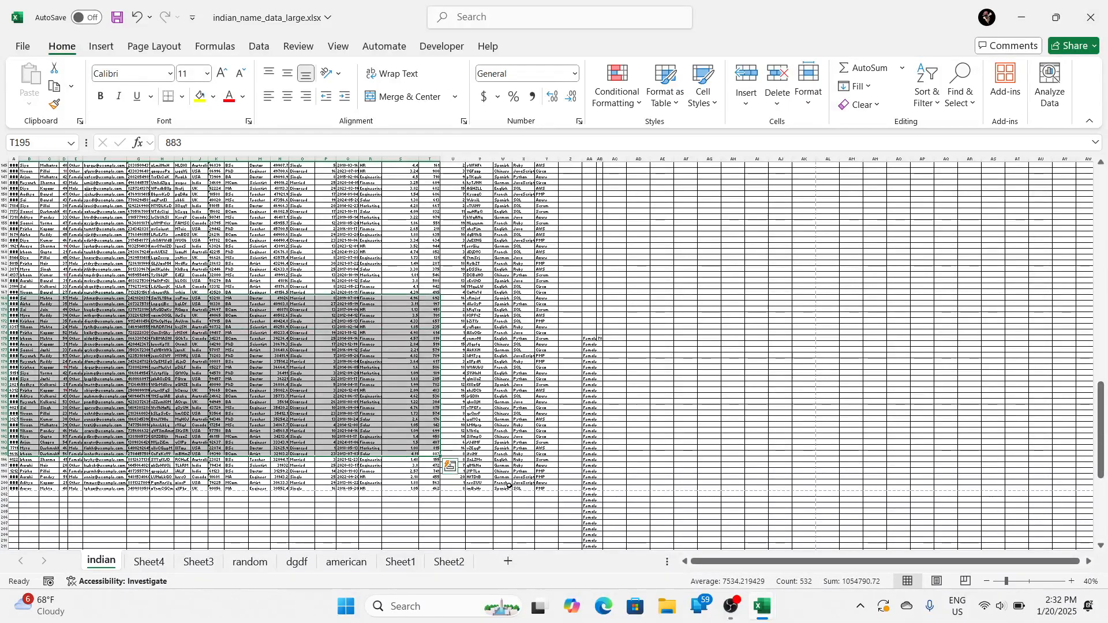
left_click_drag(545, 488, 41, 278)
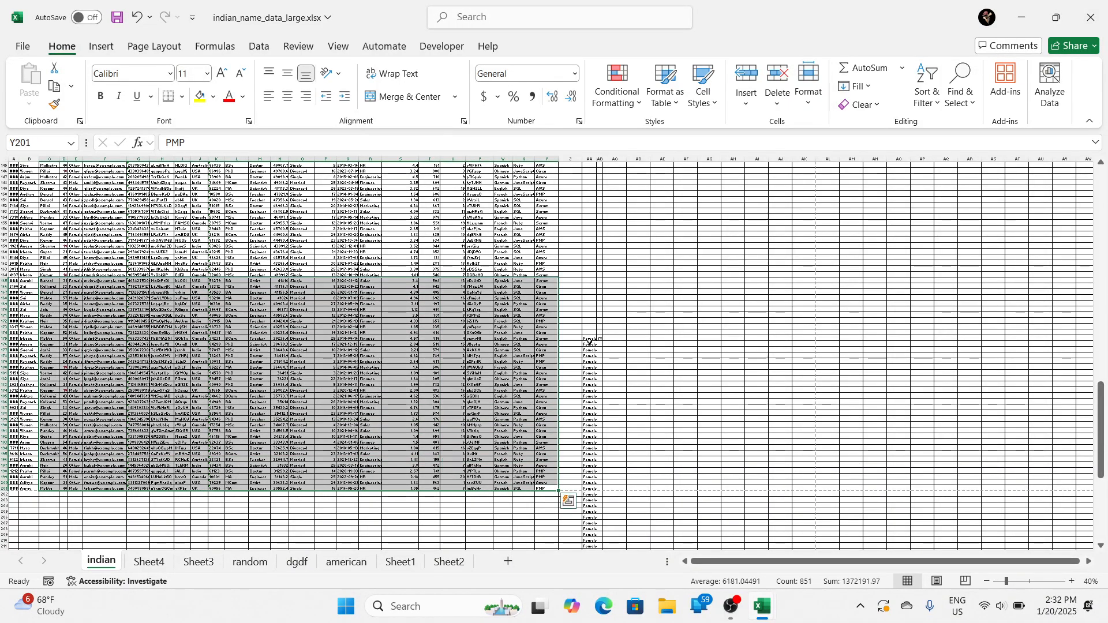
left_click_drag(588, 340, 598, 523)
Step: Preview the indian sheet's printout, examine its second page enlarged, and return to the worksheet
key("ctrl+p")
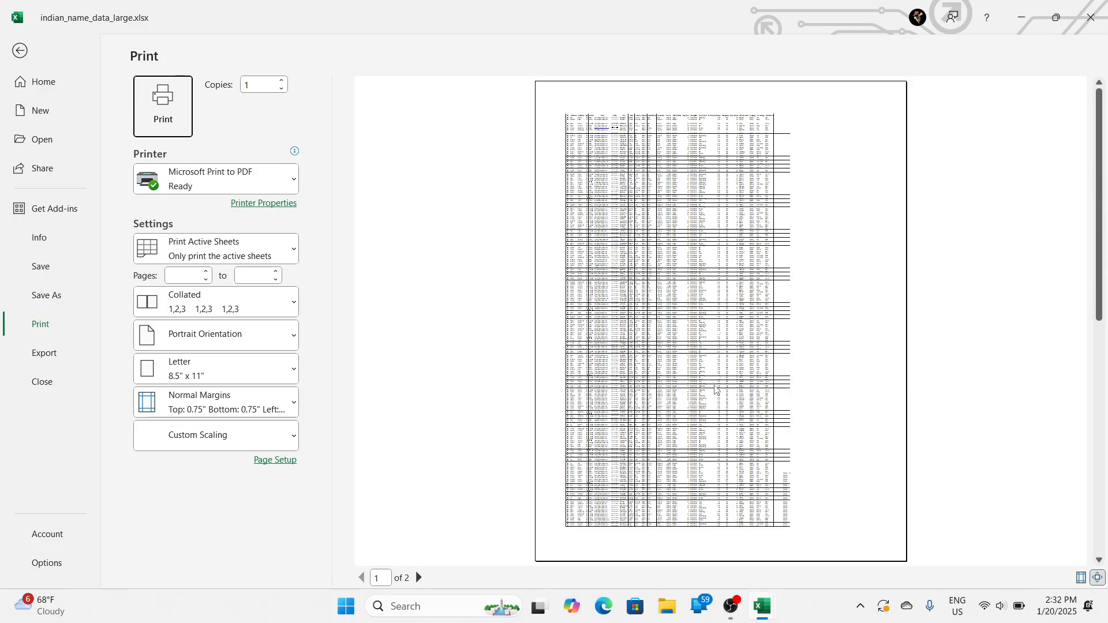
left_click(419, 577)
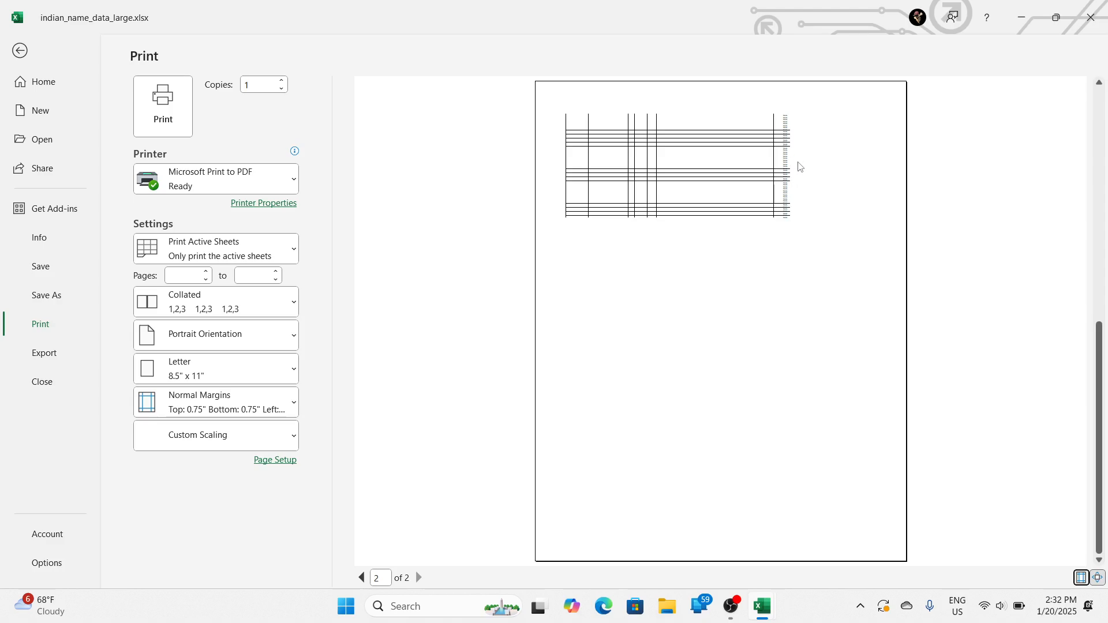
left_click(799, 167)
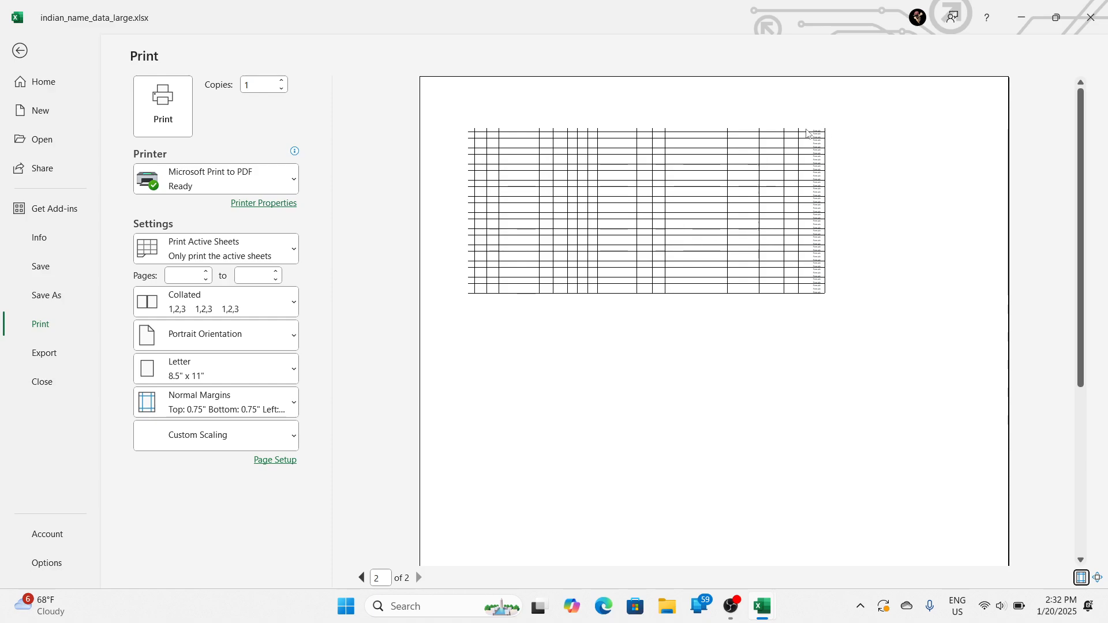
key("Escape")
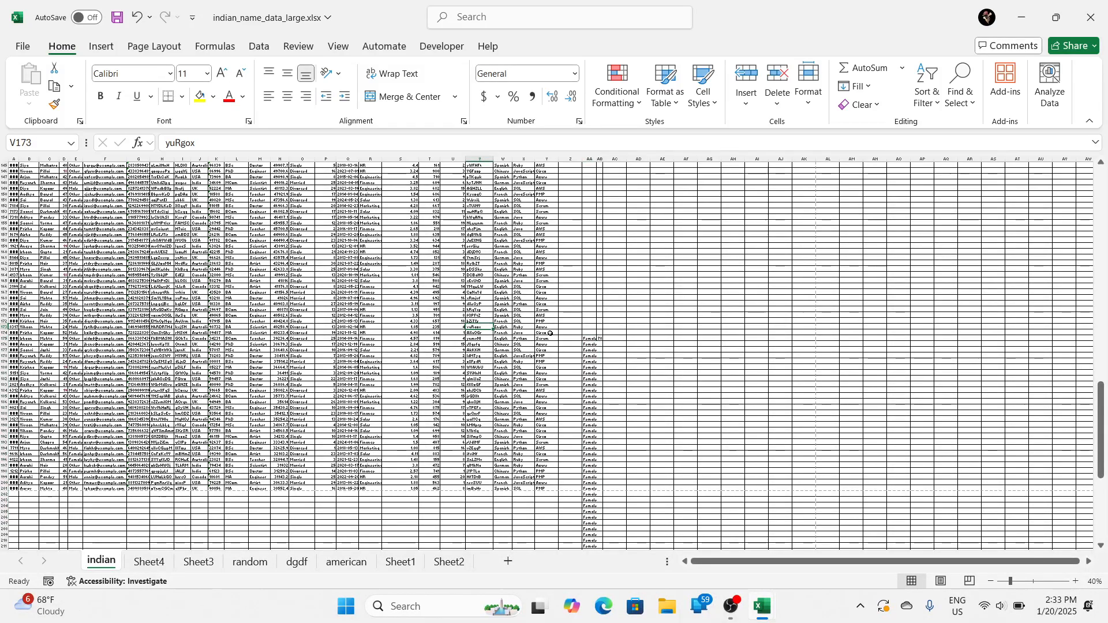
key("ctrl+p")
key("Escape")
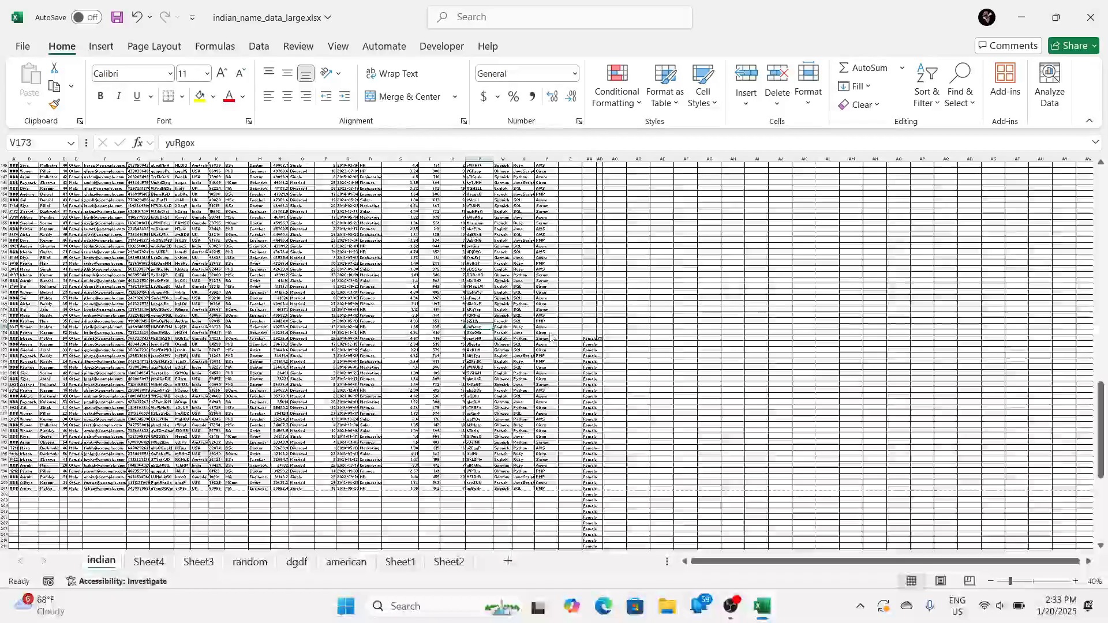
Step: Switch to the Book1 workbook and close its print preview to return to the worksheet
key("alt+Tab")
key("alt+Tab")
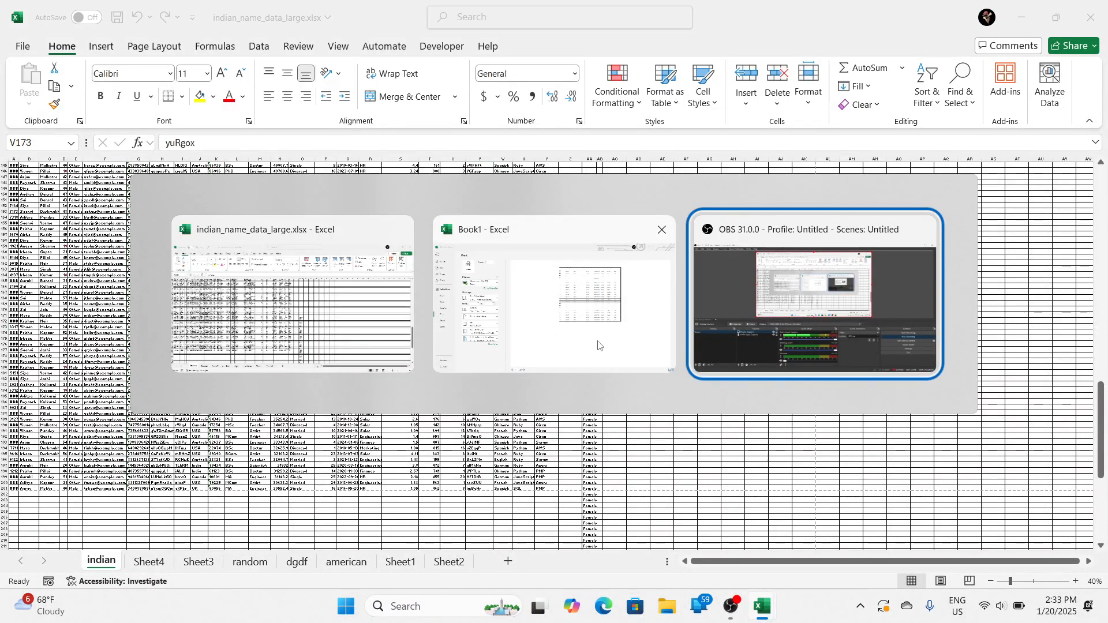
key("alt+shift+Tab")
key("Escape")
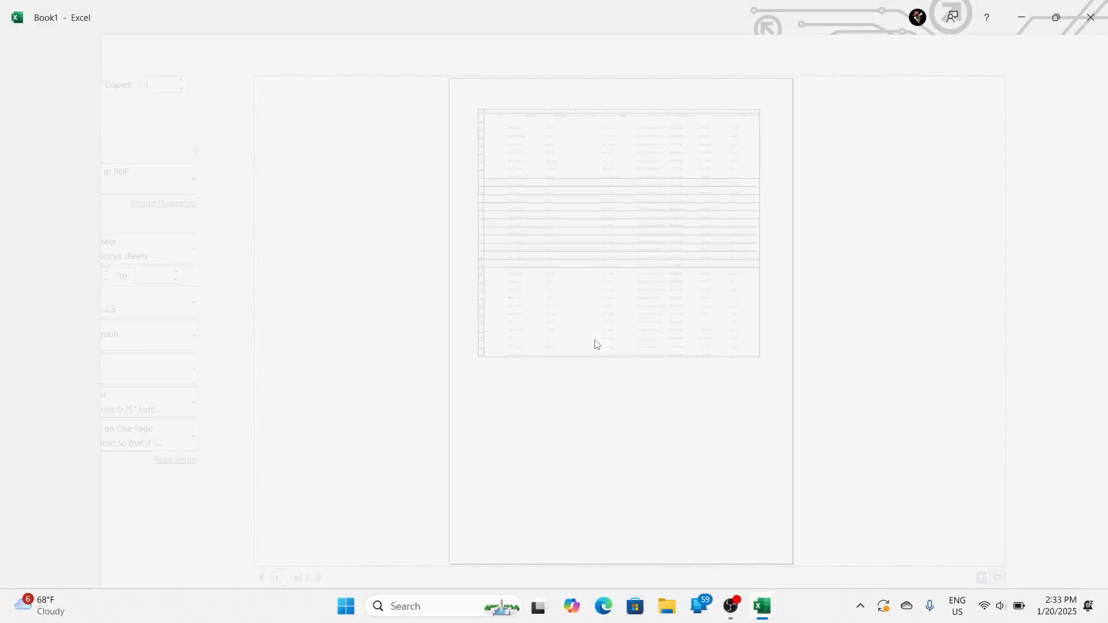
scroll(562, 349, "up", 5)
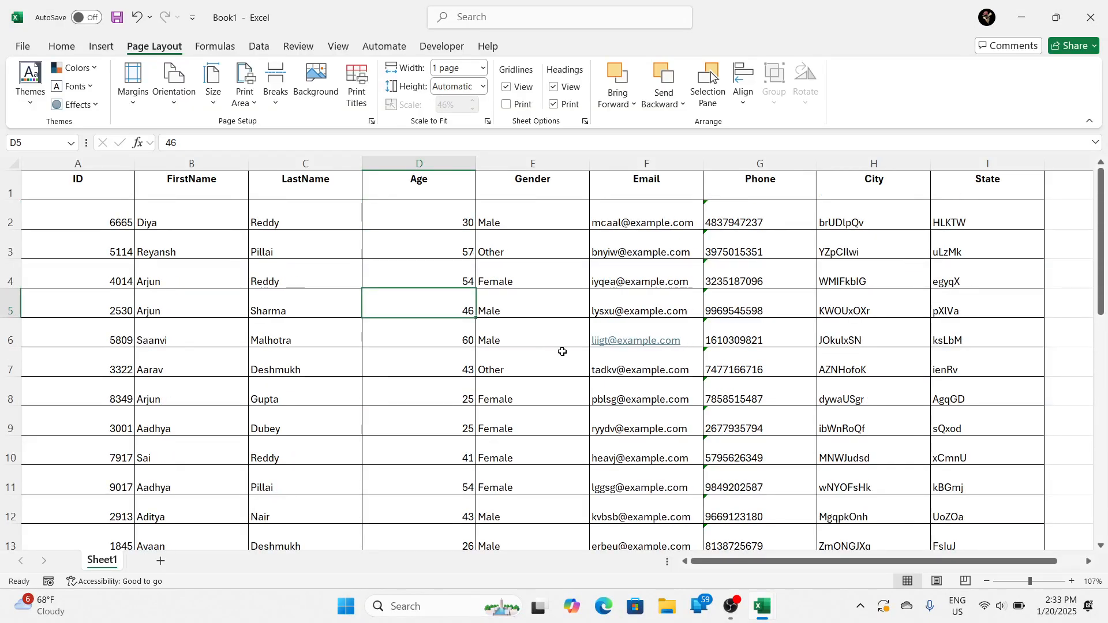
scroll(562, 352, "down", 2)
Step: Set the whole table's font size to 18 and center its contents horizontally and vertically
key("ctrl+a")
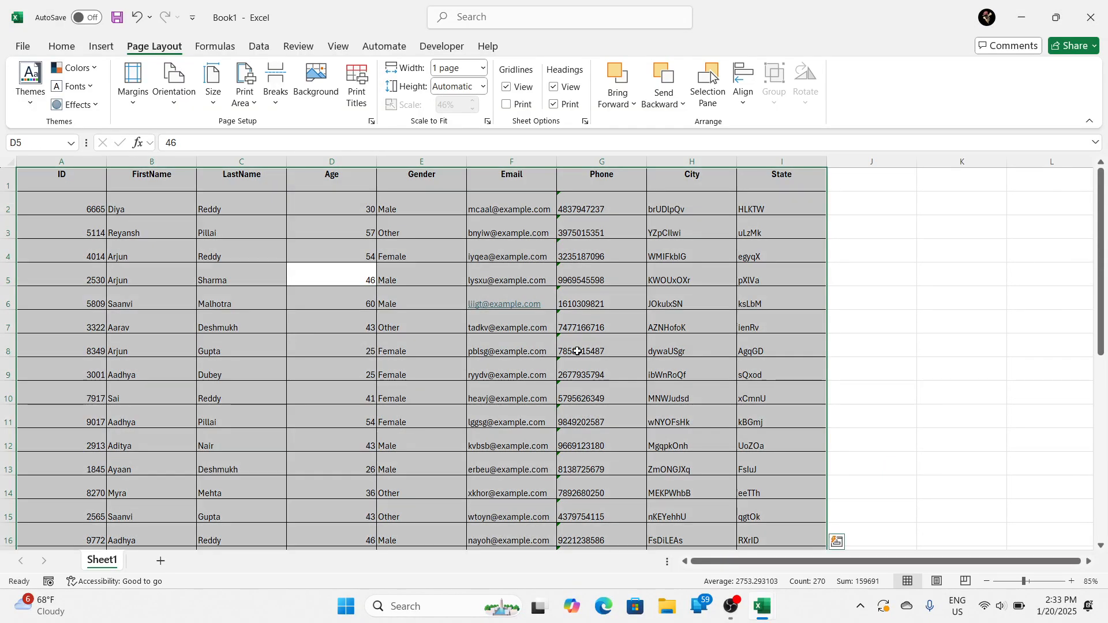
left_click(62, 46)
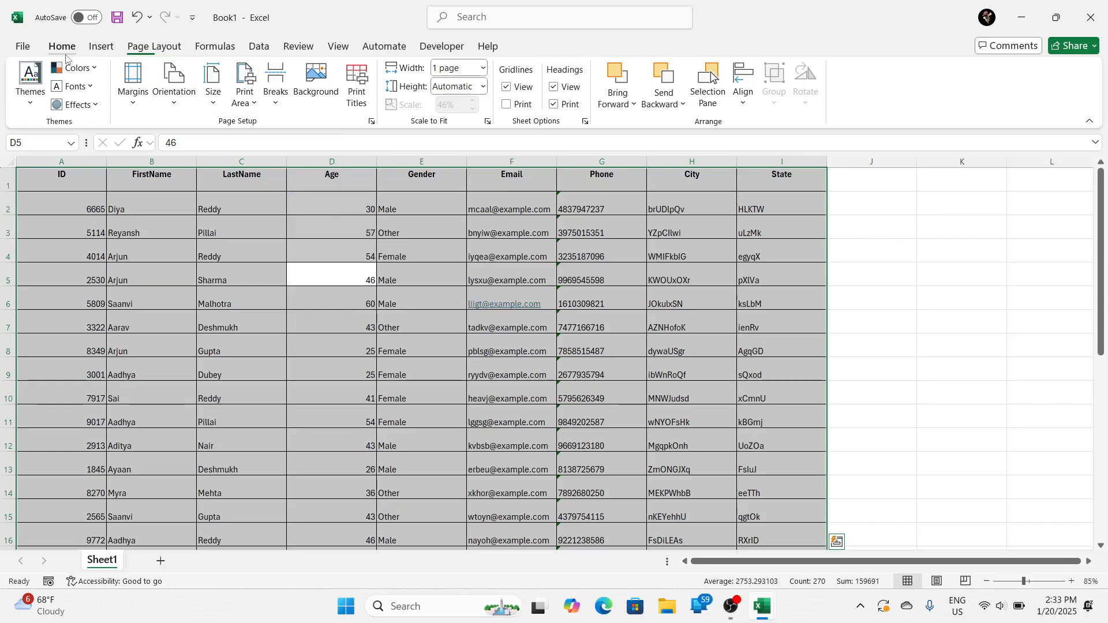
left_click(221, 74)
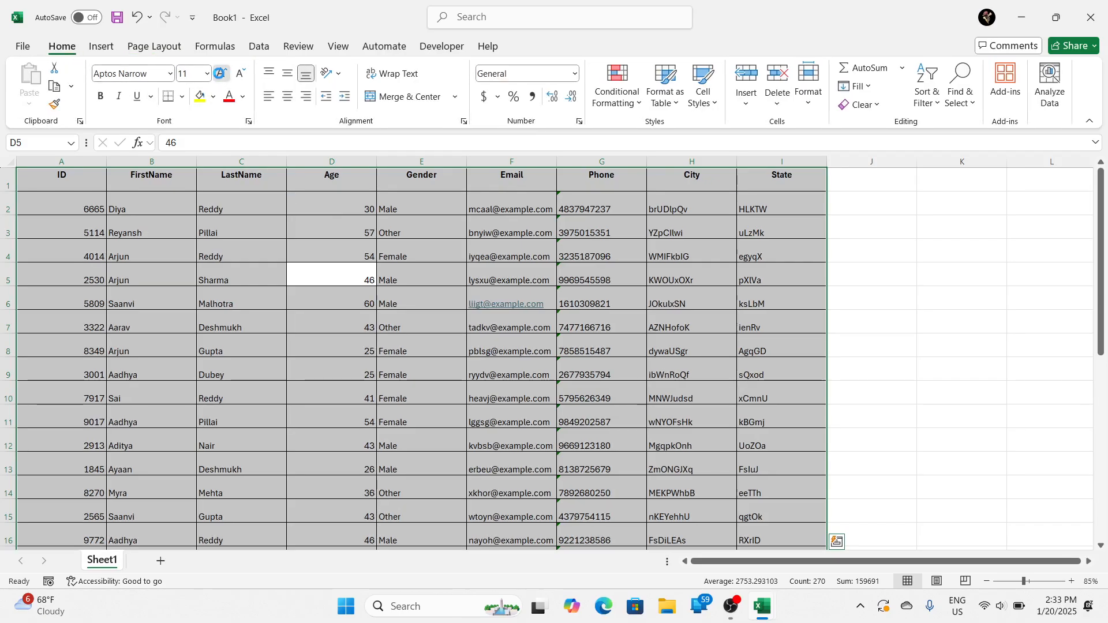
left_click(221, 73)
left_click(221, 73)
left_click(221, 74)
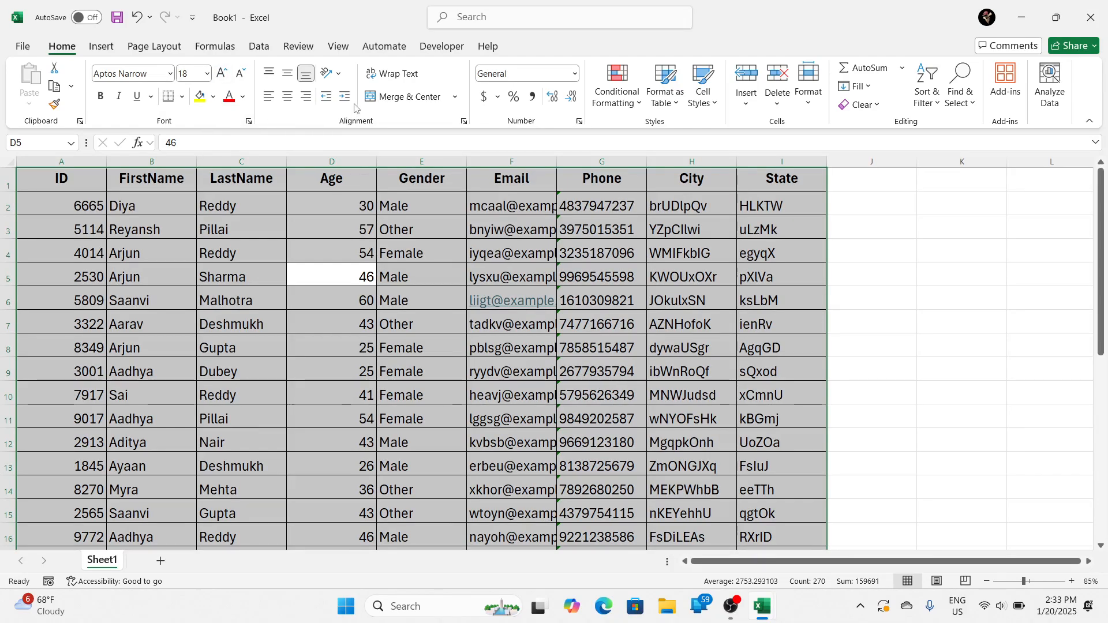
left_click(287, 96)
left_click(287, 73)
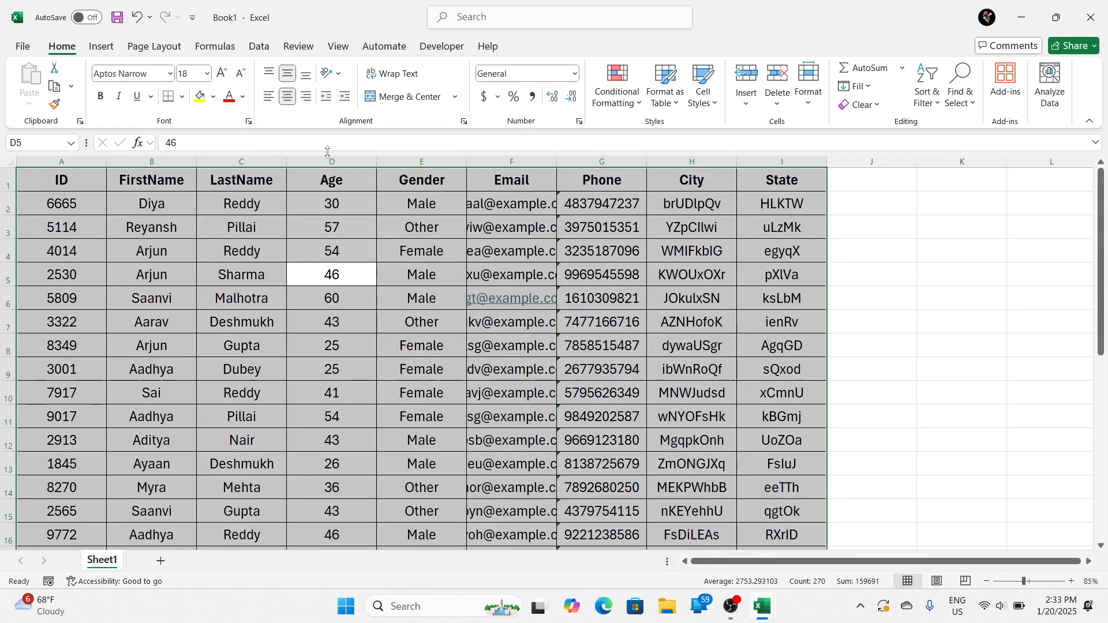
Step: AutoFit the Age column, followed by all columns of the sheet, to their contents
double_click(377, 162)
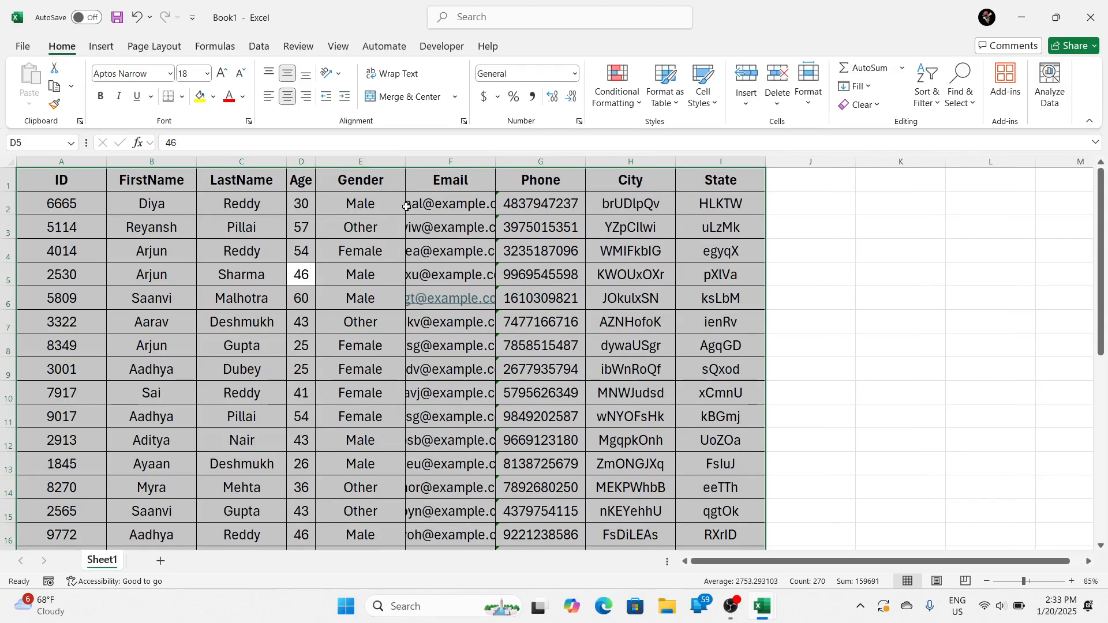
left_click(11, 162)
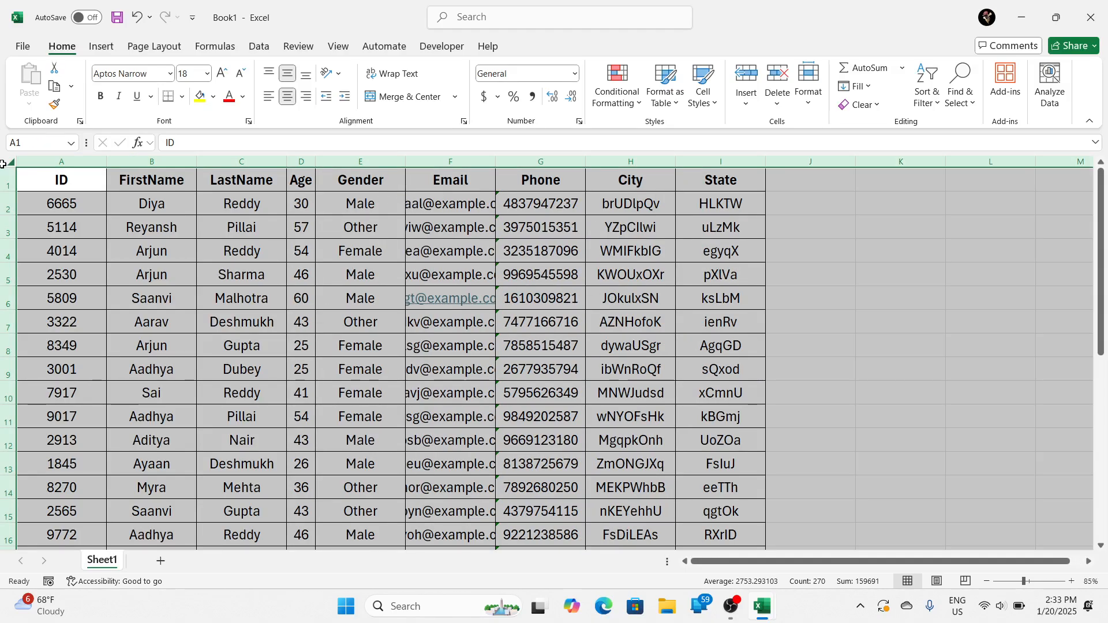
double_click(285, 162)
left_click(482, 266)
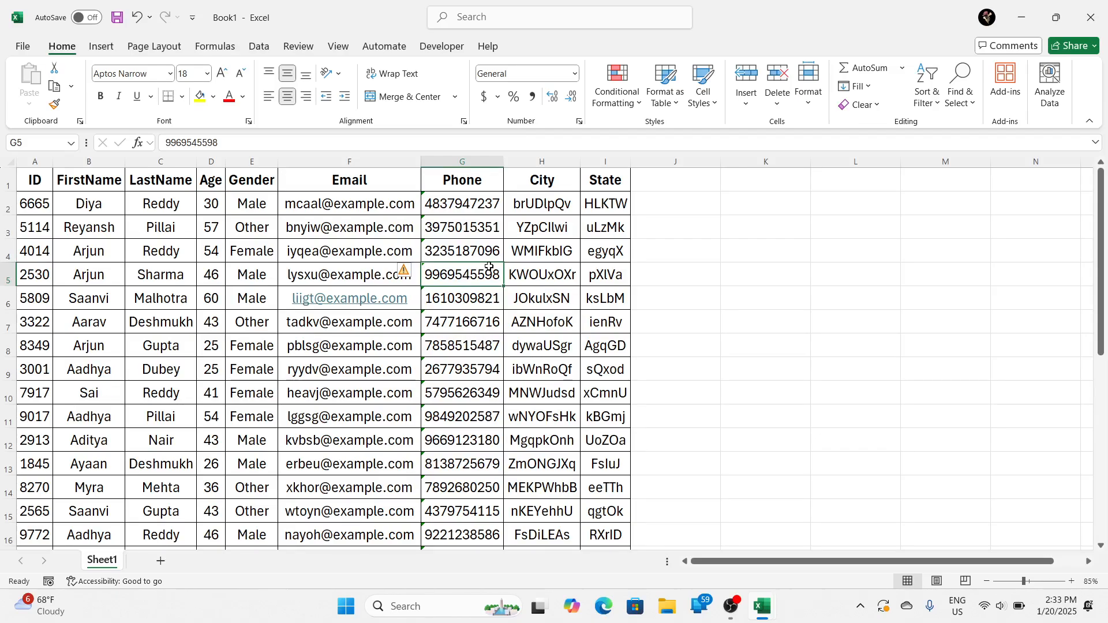
Step: Preview the printout of Sheet1 enlarged to examine the table on the page, and return to the worksheet
key("ctrl+p")
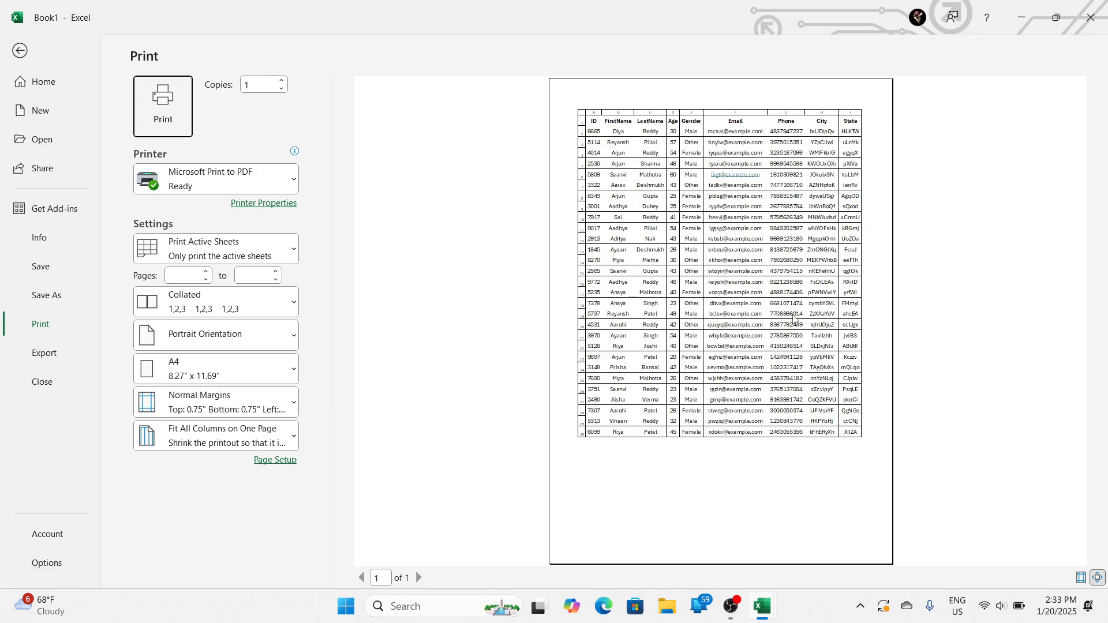
left_click(793, 319)
key("Escape")
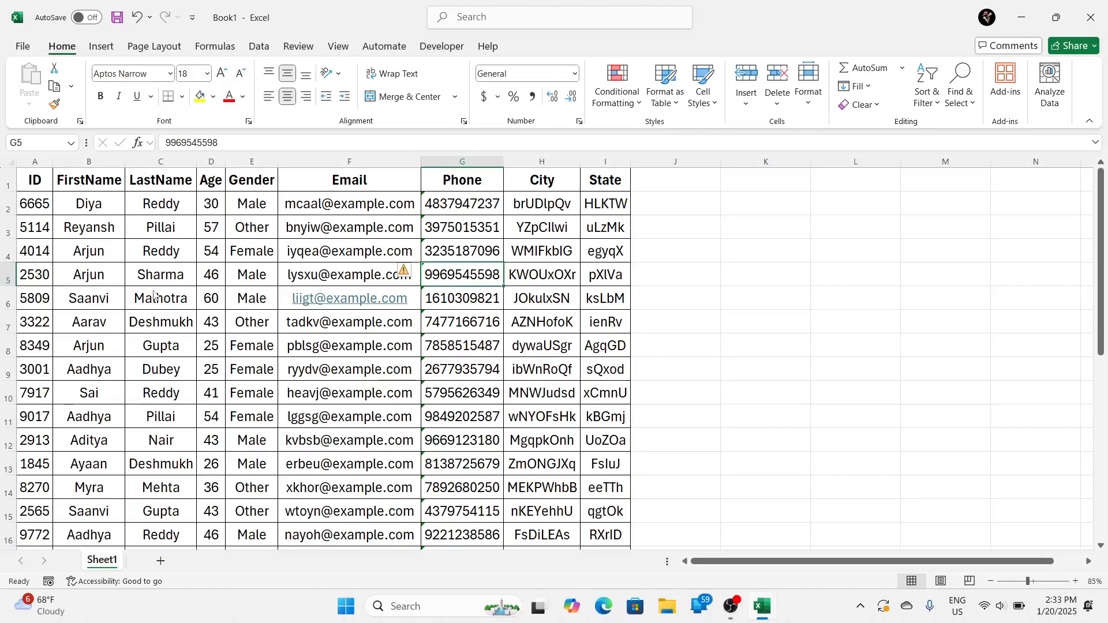
Step: Undo the column width adjustments on Sheet1, keeping the enlarged and centered text
left_click(161, 257)
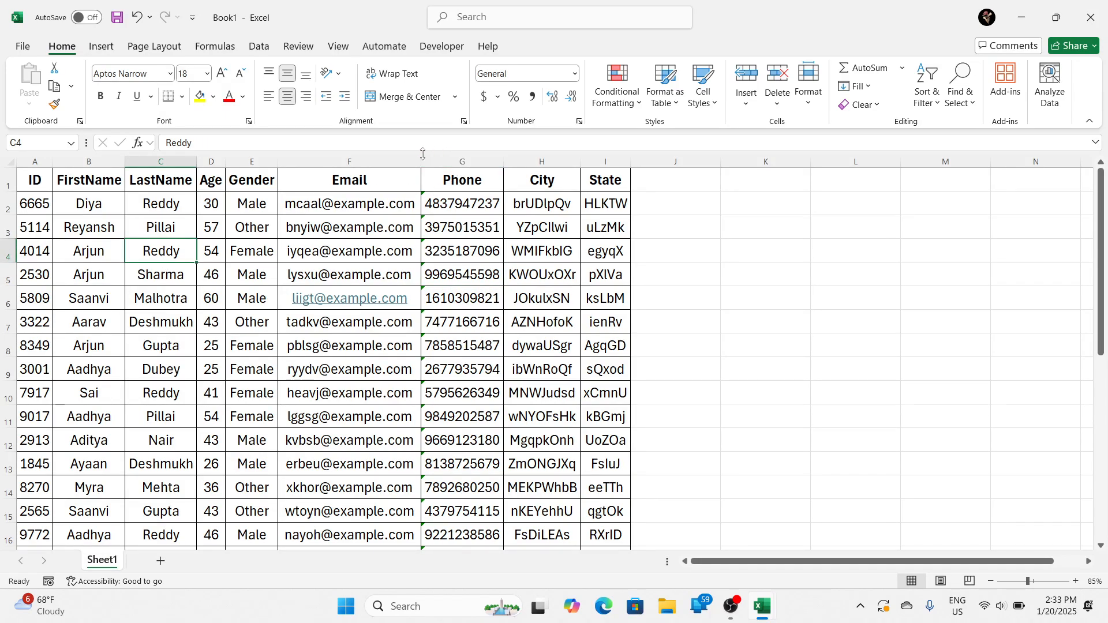
left_click(6, 162)
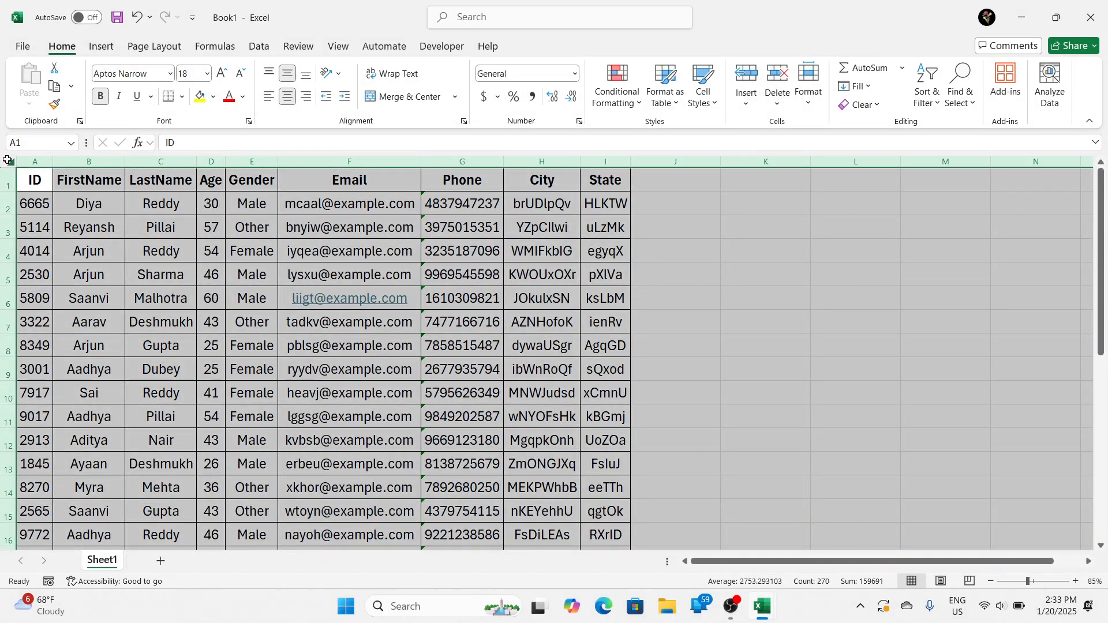
left_click(107, 200)
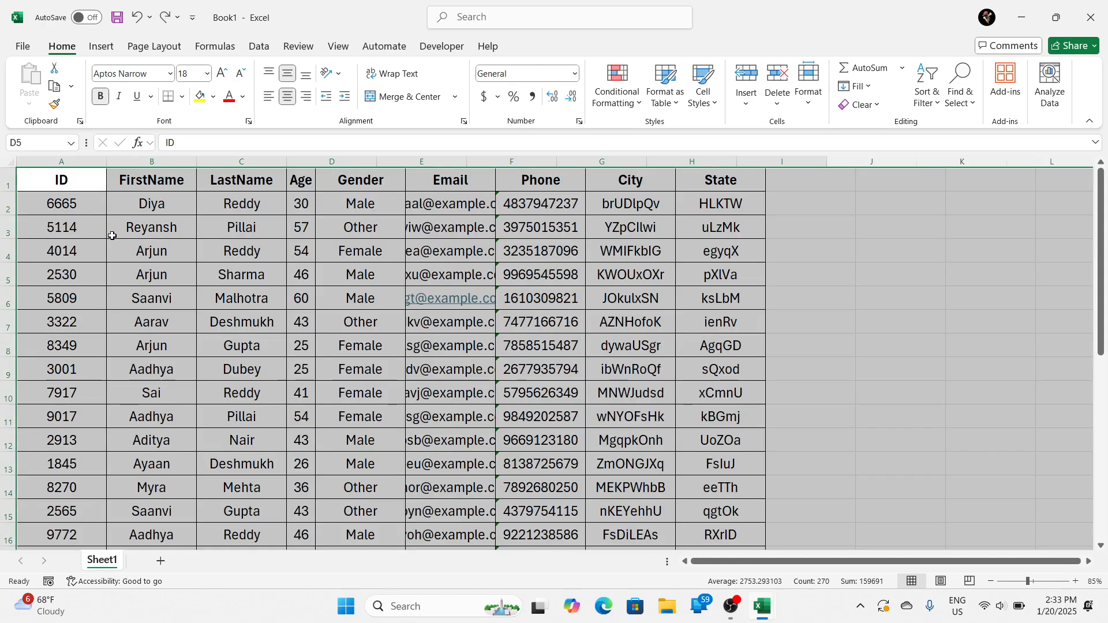
key("ctrl+a")
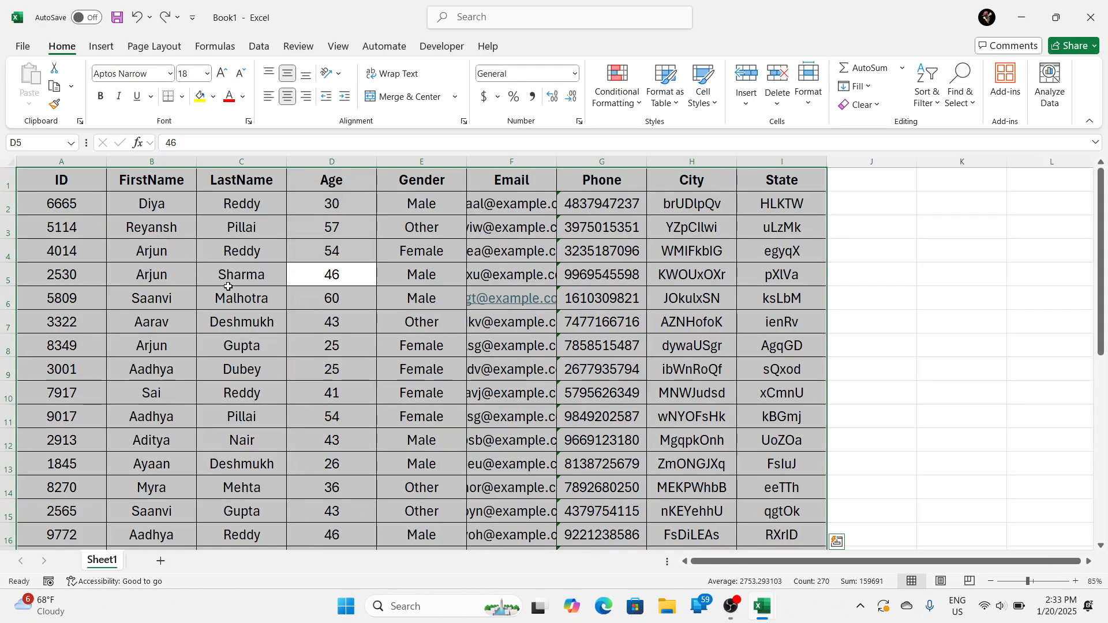
left_click(336, 278)
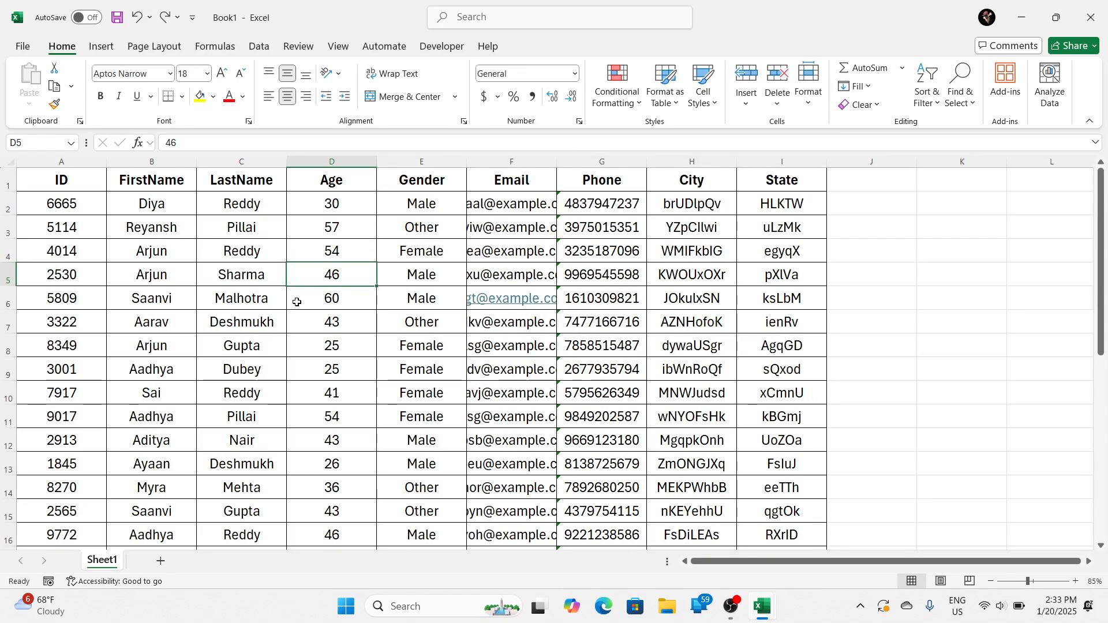
Step: Select the entire sheet and AutoFit every column's width to its contents
key("ctrl+a")
left_click_drag(112, 161, 111, 161)
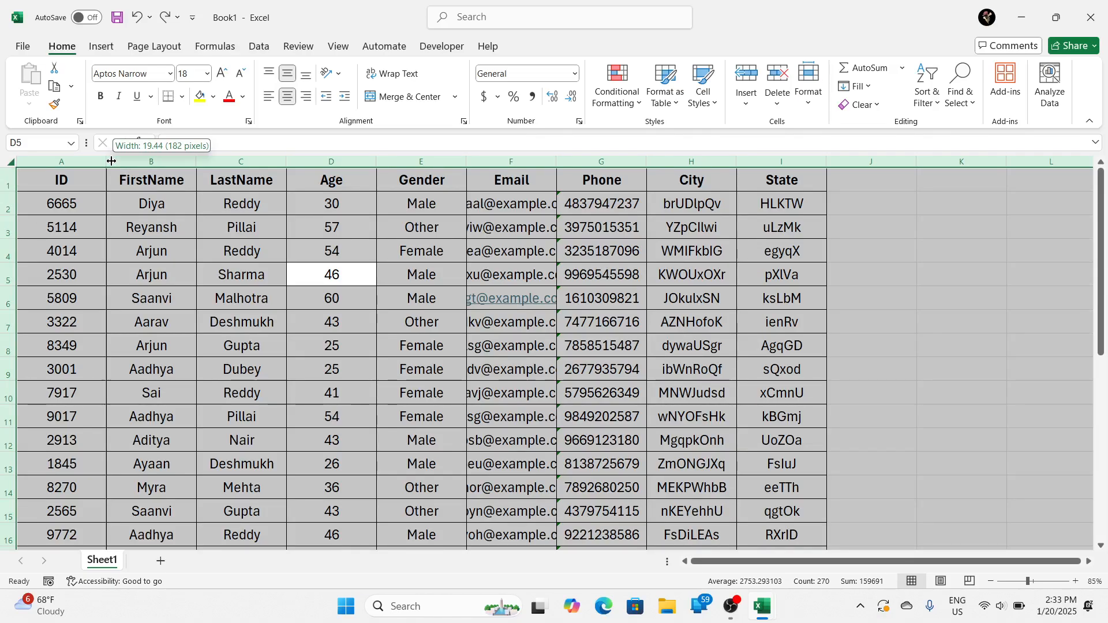
double_click(467, 161)
left_click(449, 223)
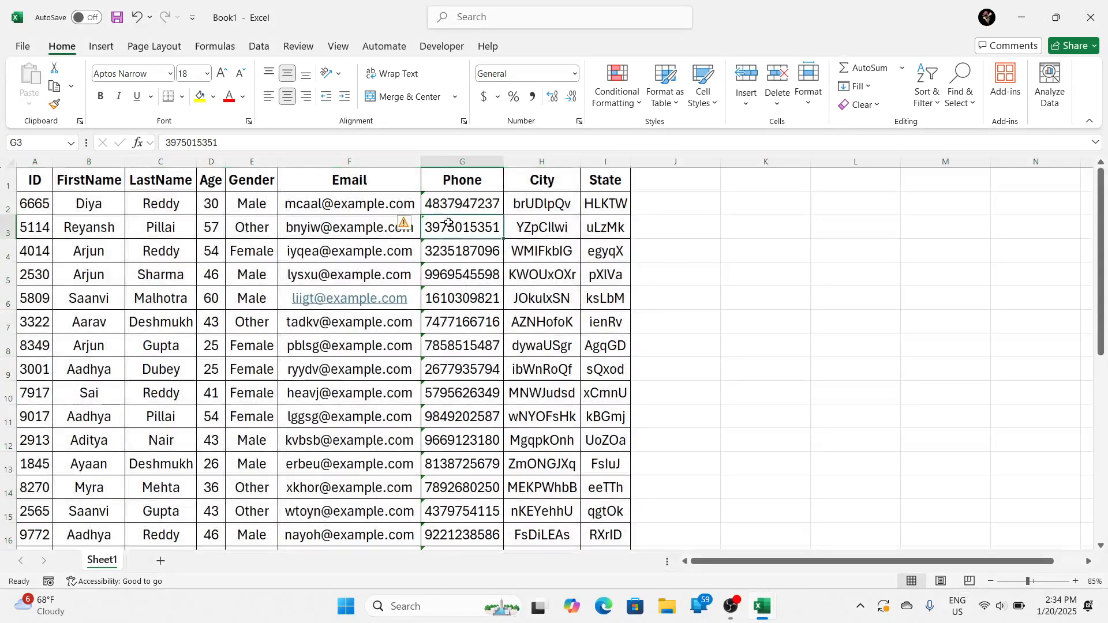
Step: Preview the printout, examine the page with its row and column headings down to the last row, and return to the worksheet
key("ctrl+p")
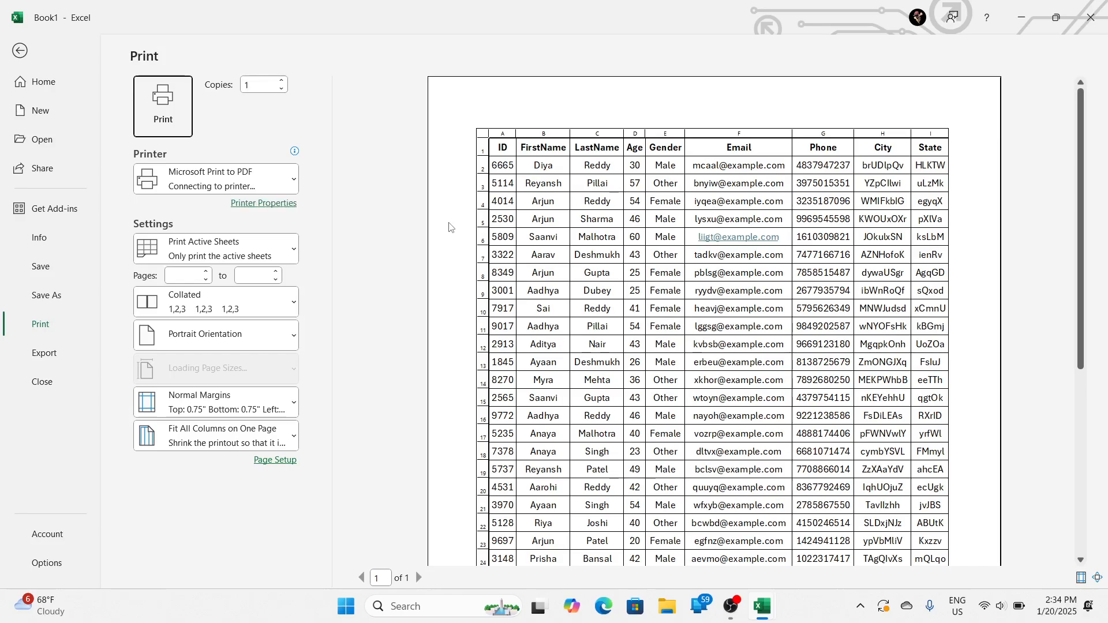
scroll(733, 254, "down", 1)
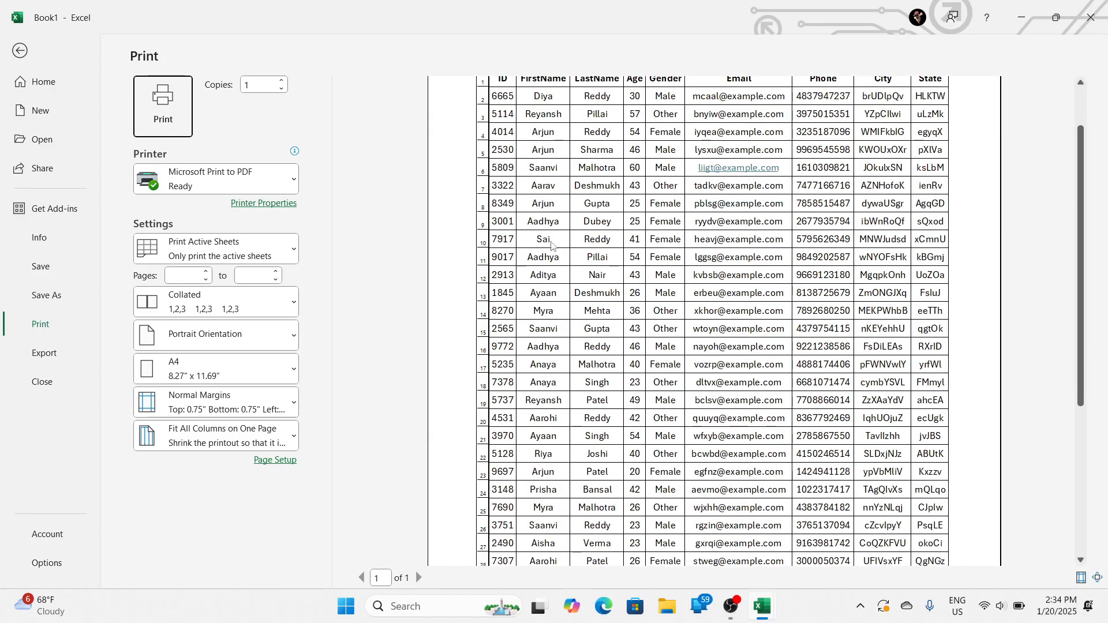
scroll(568, 370, "down", 1)
scroll(555, 386, "up", 2)
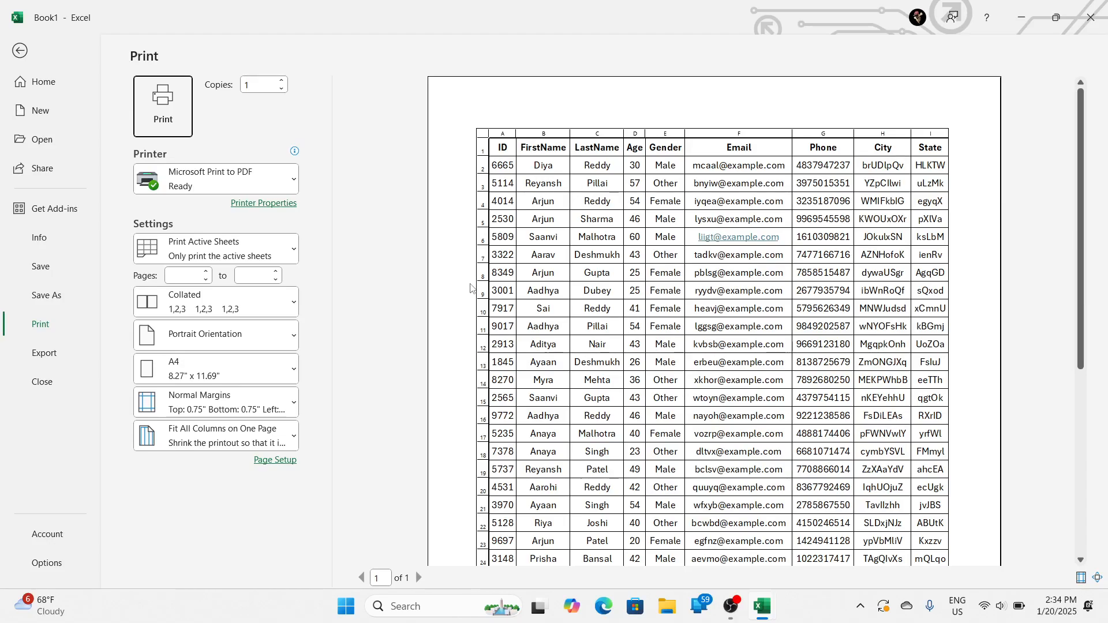
scroll(470, 290, "down", 3)
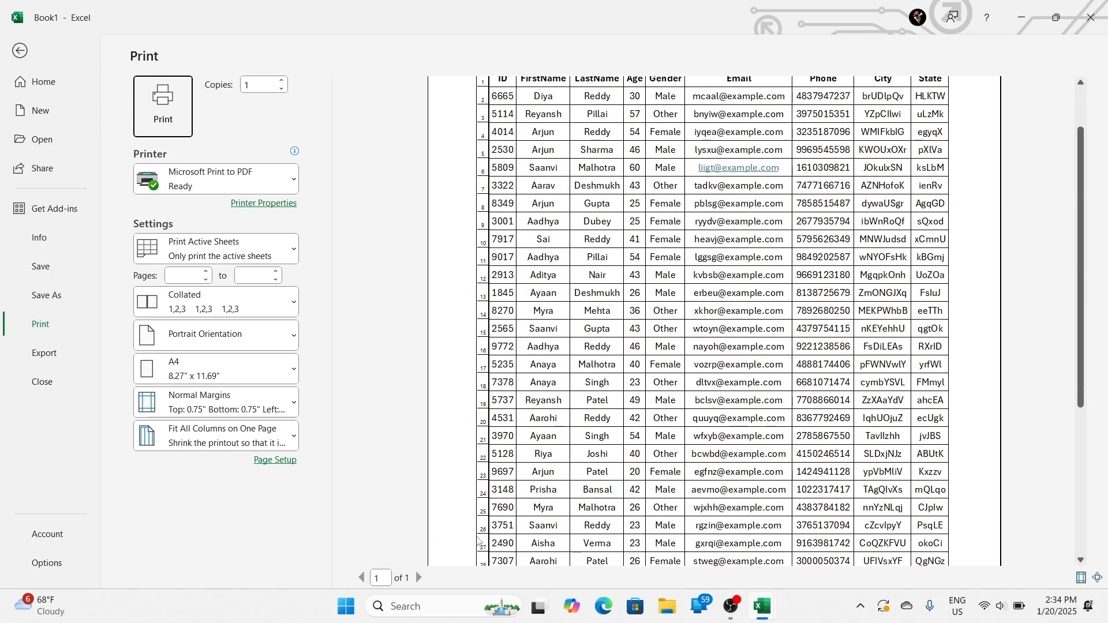
scroll(463, 526, "down", 4)
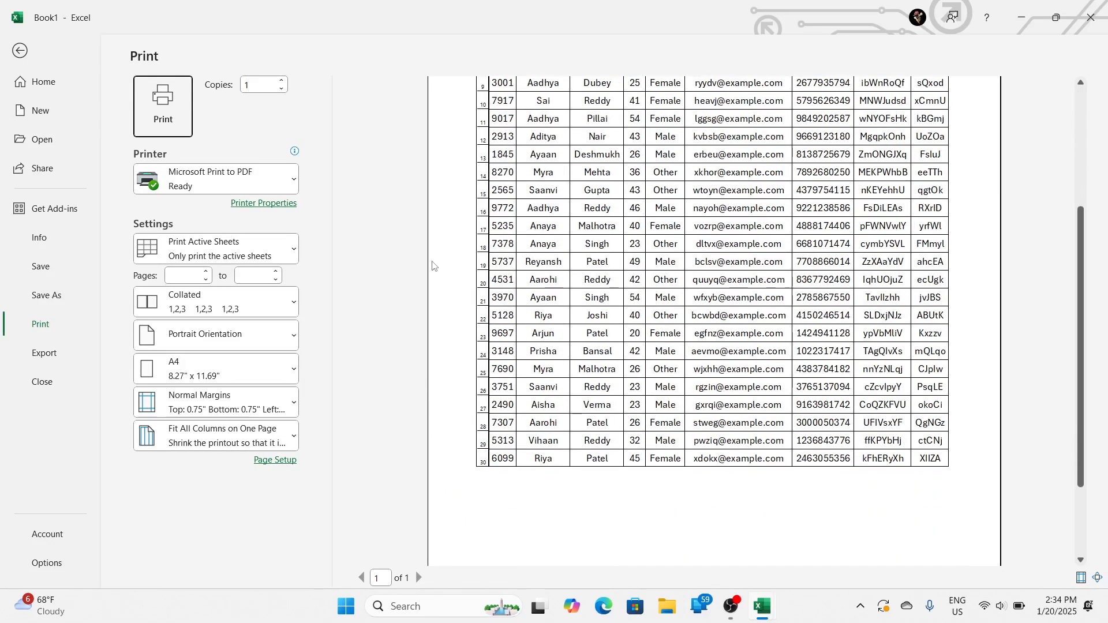
key("Escape")
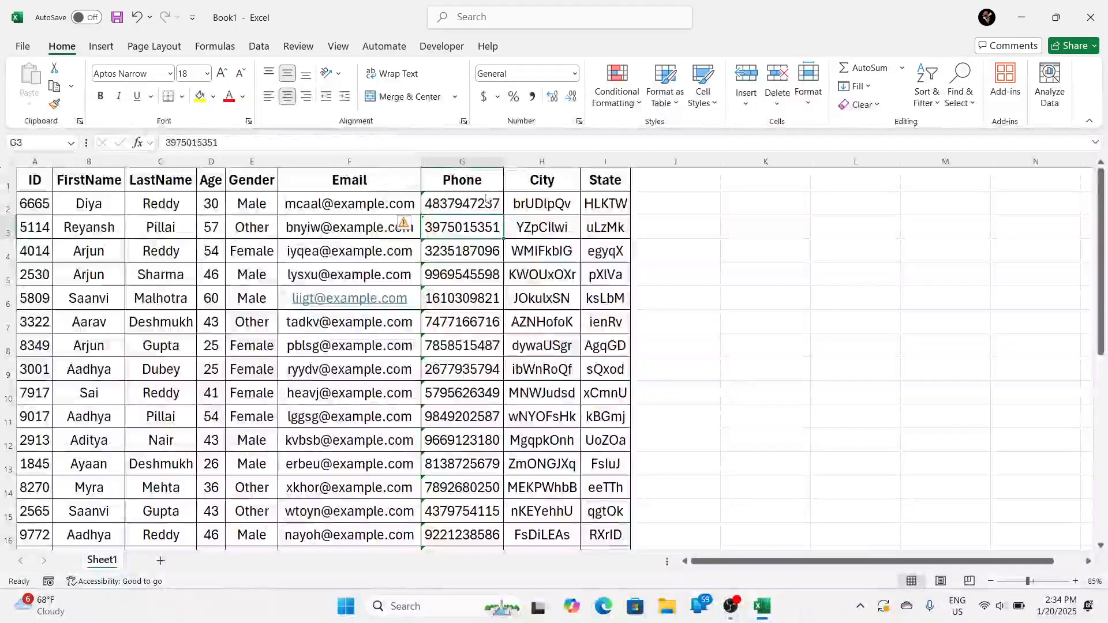
Step: Turn off printing of the row and column headings for Sheet1
left_click(358, 291)
left_click(527, 276)
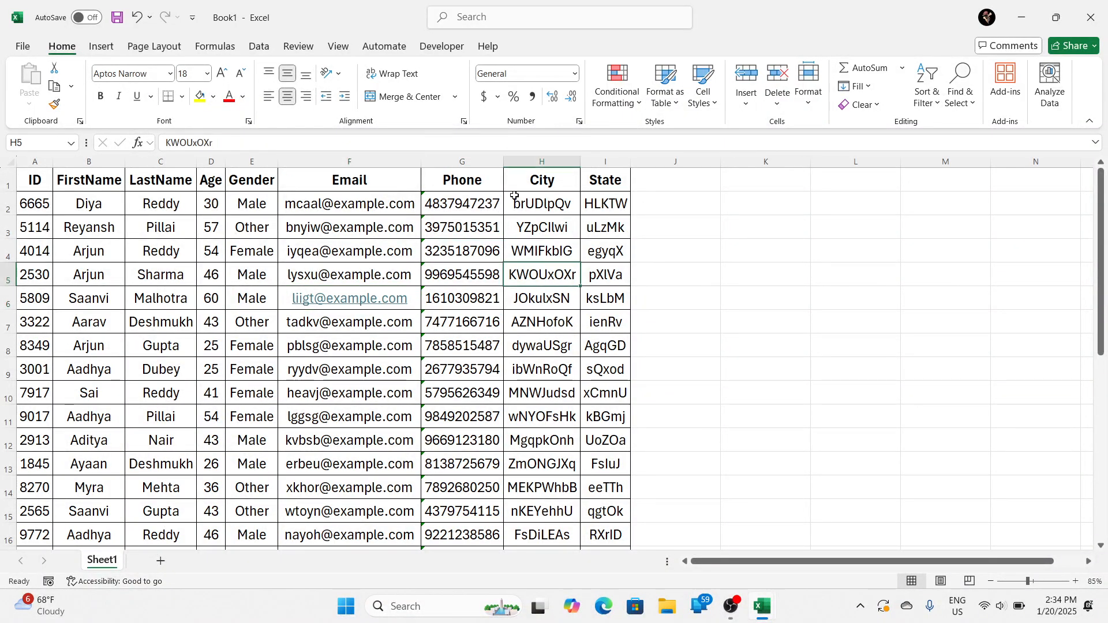
left_click(151, 50)
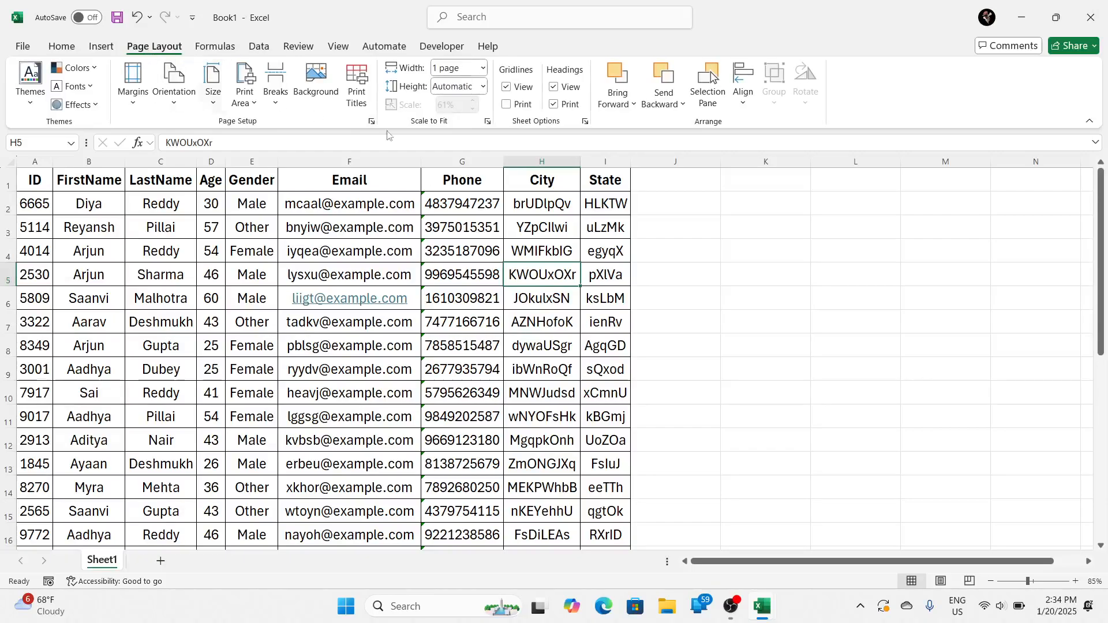
left_click(555, 106)
left_click(557, 106)
left_click(253, 243)
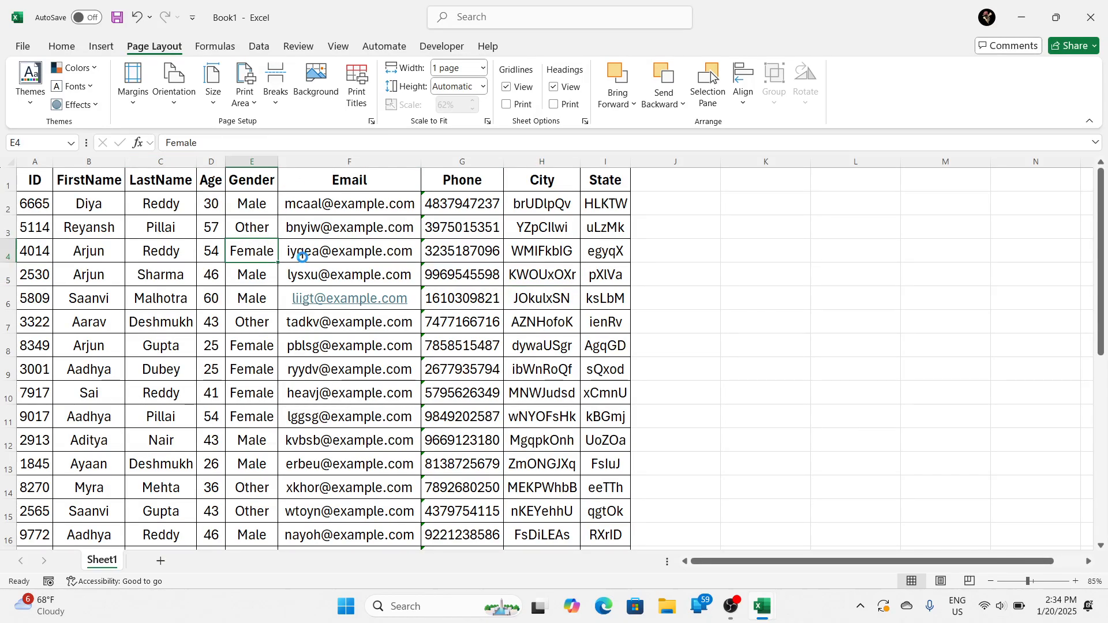
Step: Preview the Sheet1 printout to check the page without headings, and return to the worksheet
key("ctrl+p")
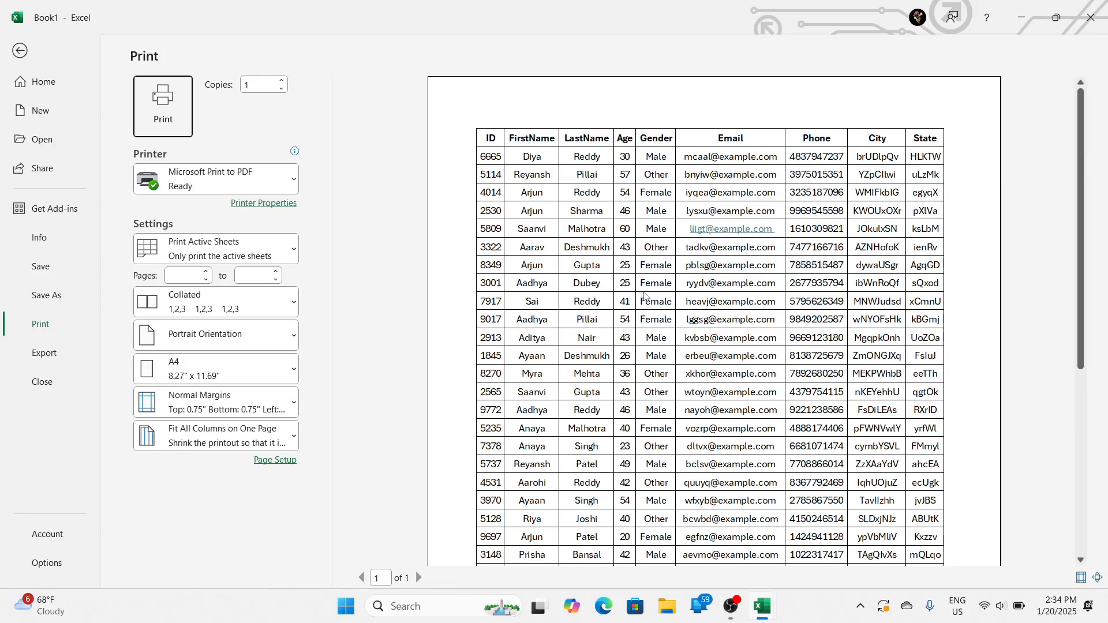
key("Escape")
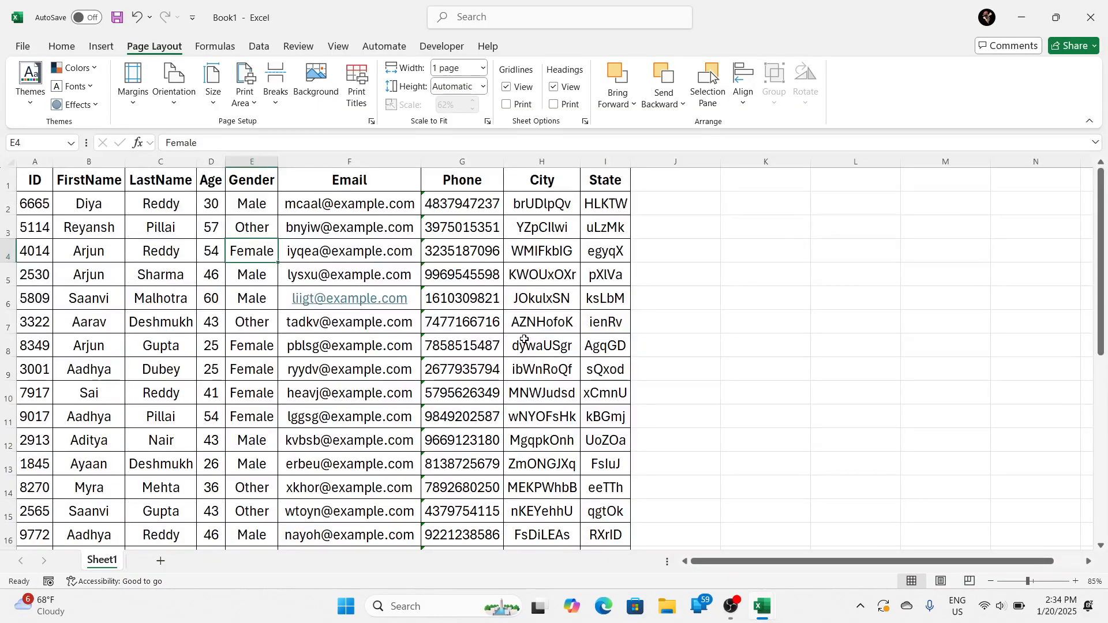
left_click(497, 326)
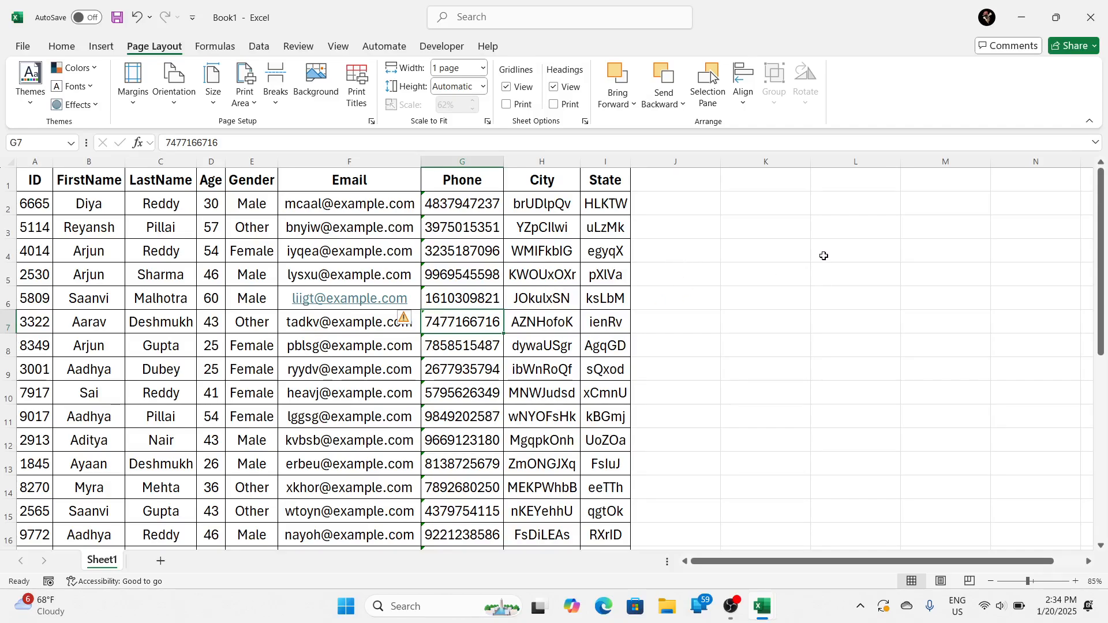
left_click_drag(824, 255, 959, 359)
left_click(556, 279)
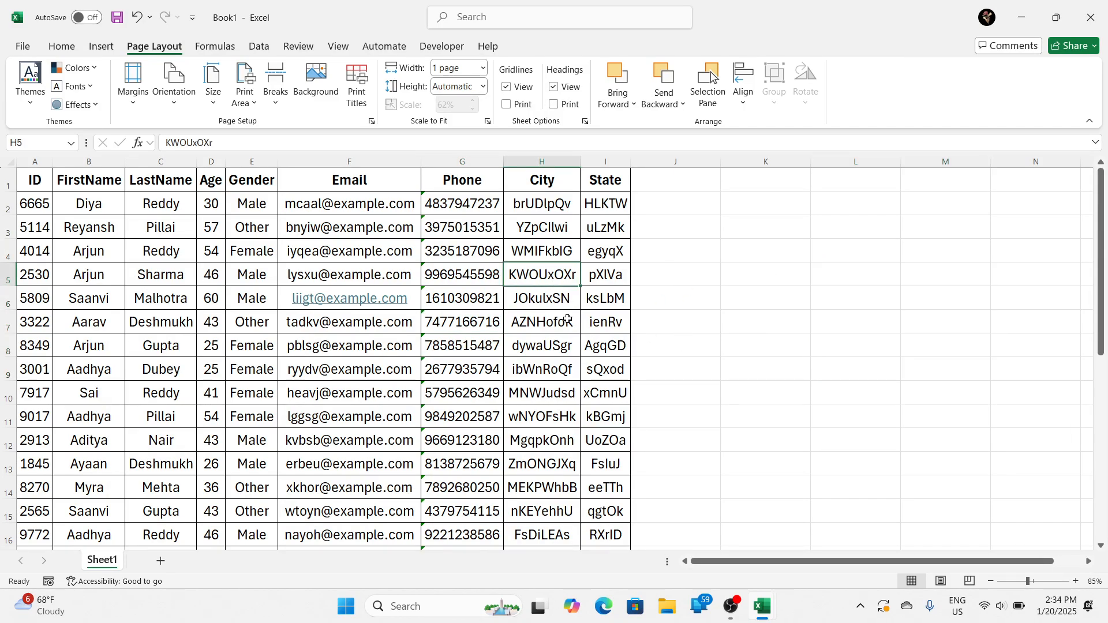
left_click(860, 227)
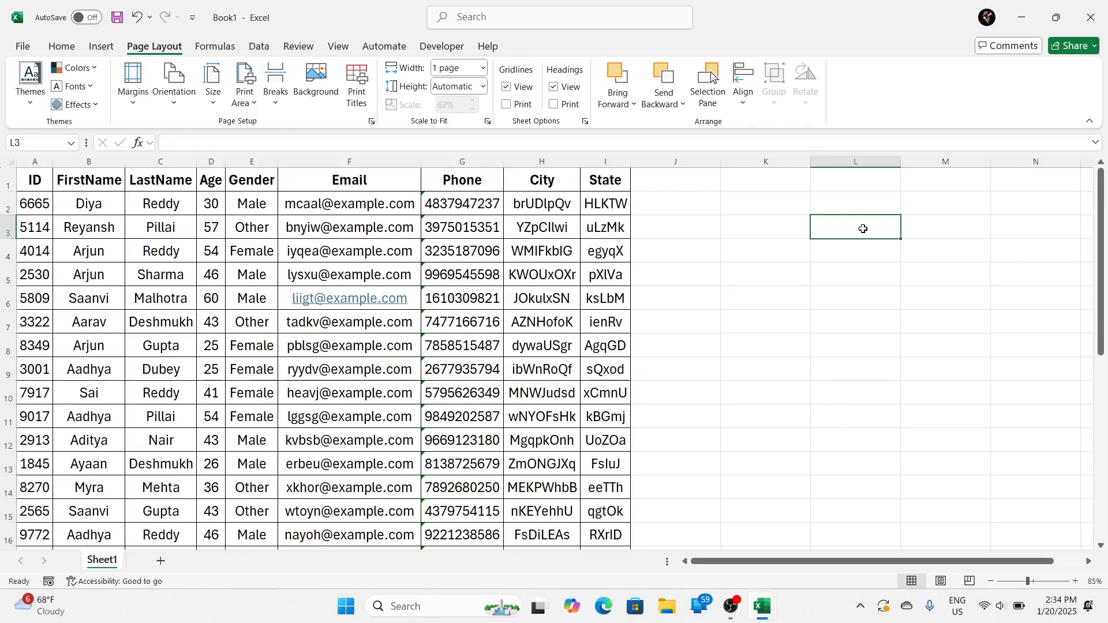
left_click(553, 274)
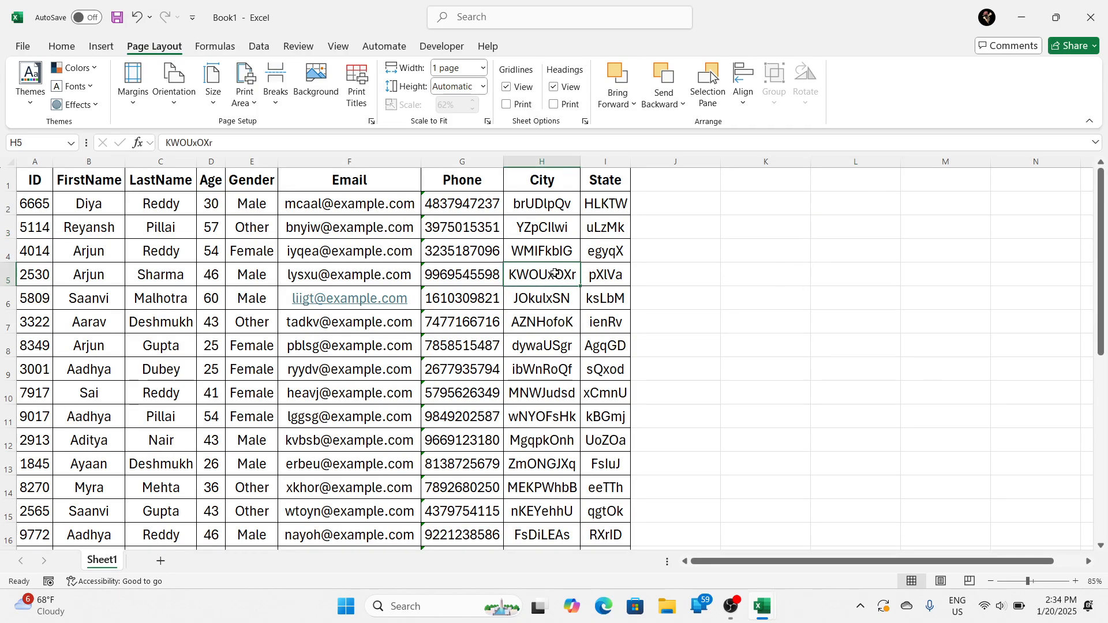
Step: Select the whole data table and remove all of its cell borders, then deselect it
key("ctrl+a")
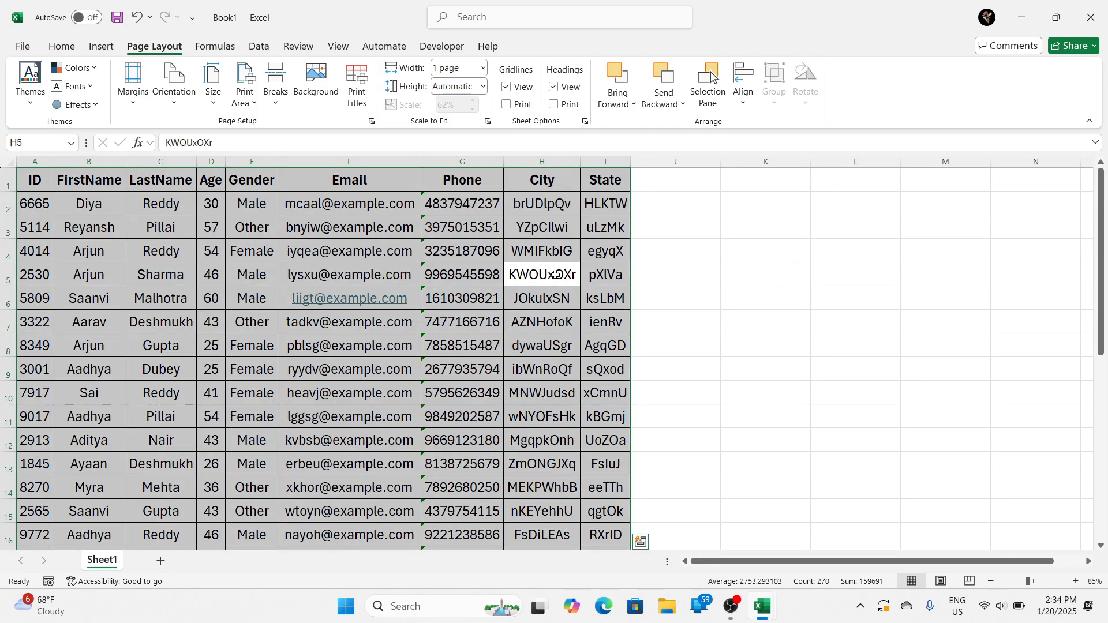
left_click(57, 47)
left_click(182, 96)
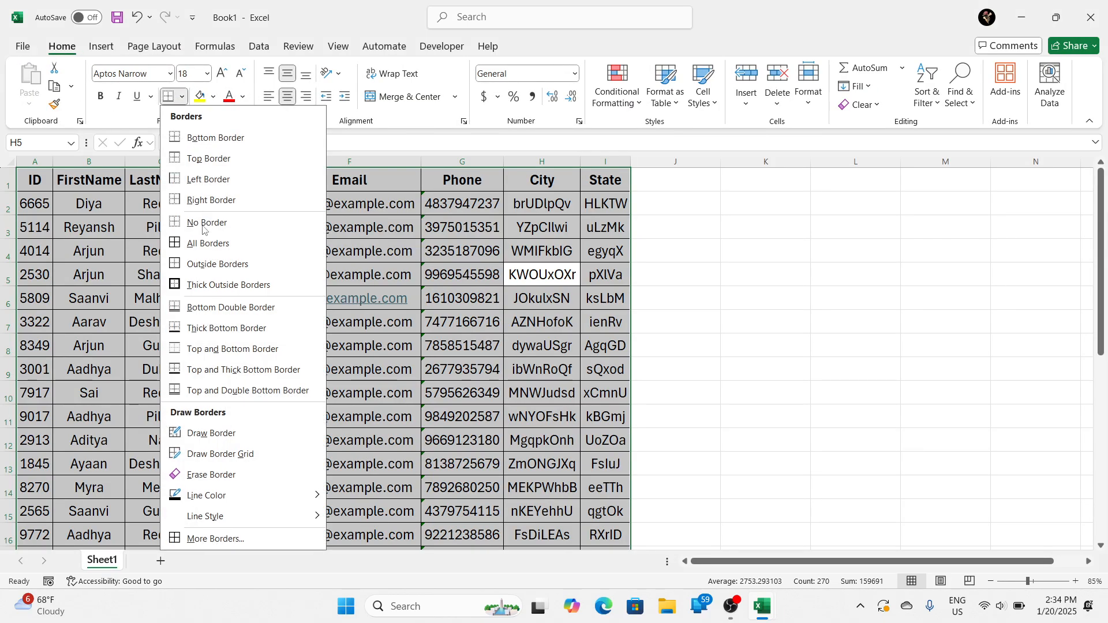
left_click(203, 226)
left_click(697, 283)
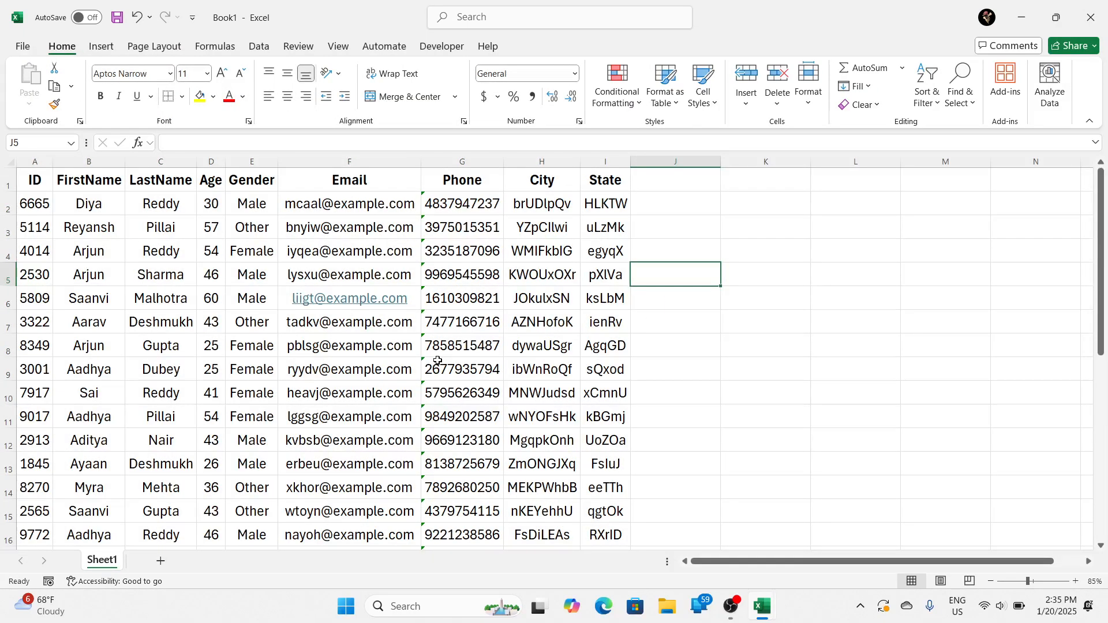
Step: Preview the Sheet1 printout to check the table without borders, and return to the worksheet
key("ctrl+p")
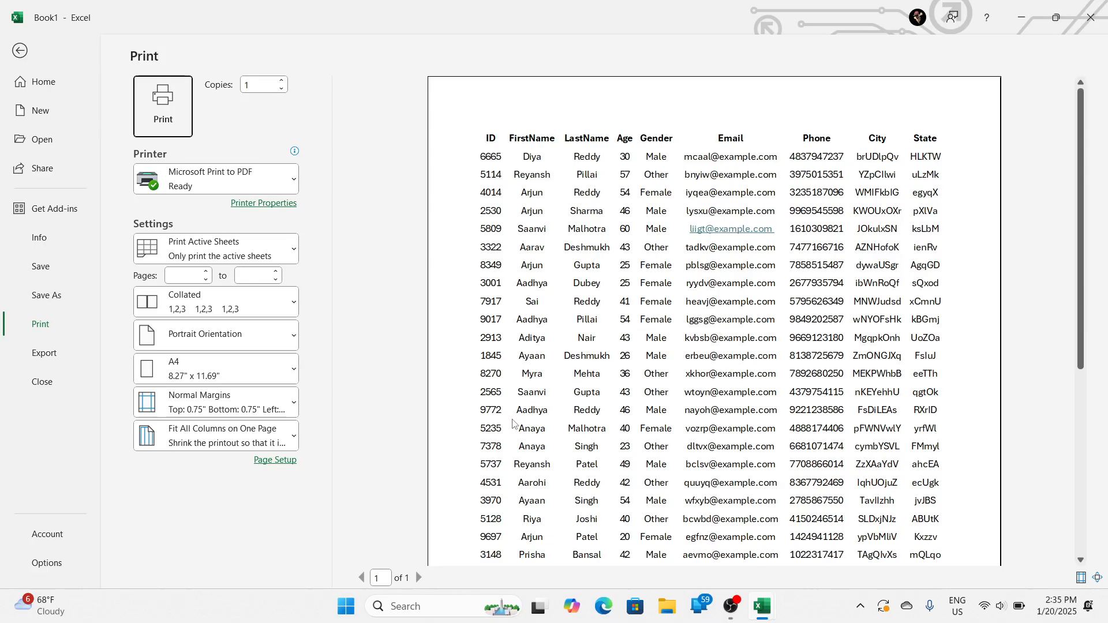
key("Escape")
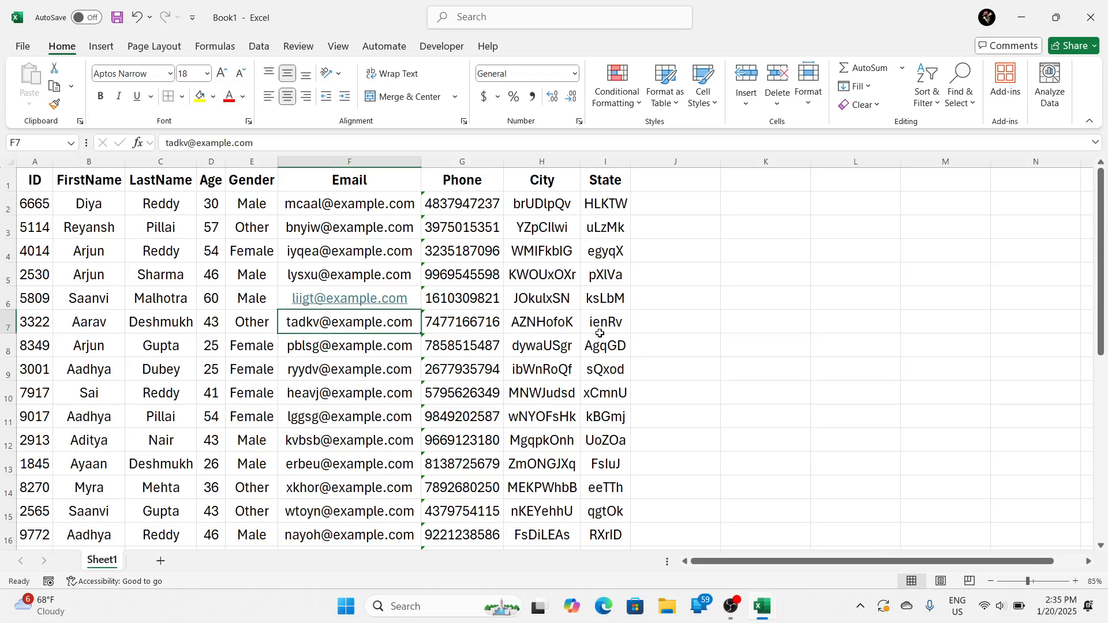
left_click(745, 275)
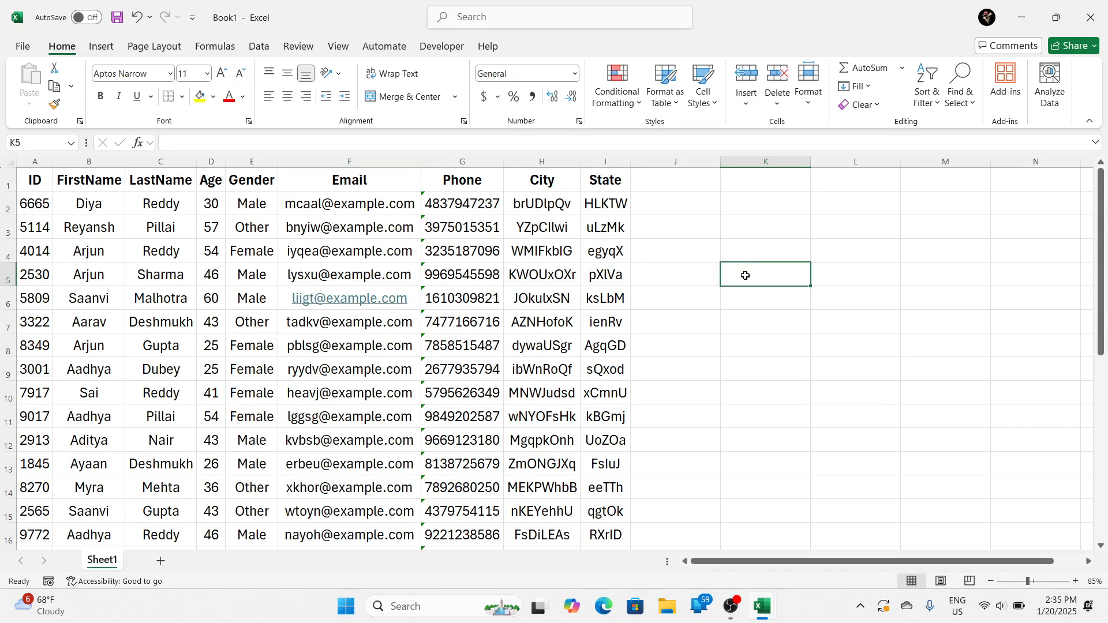
Step: Turn on printing of gridlines for Sheet1
left_click(510, 268)
left_click(155, 50)
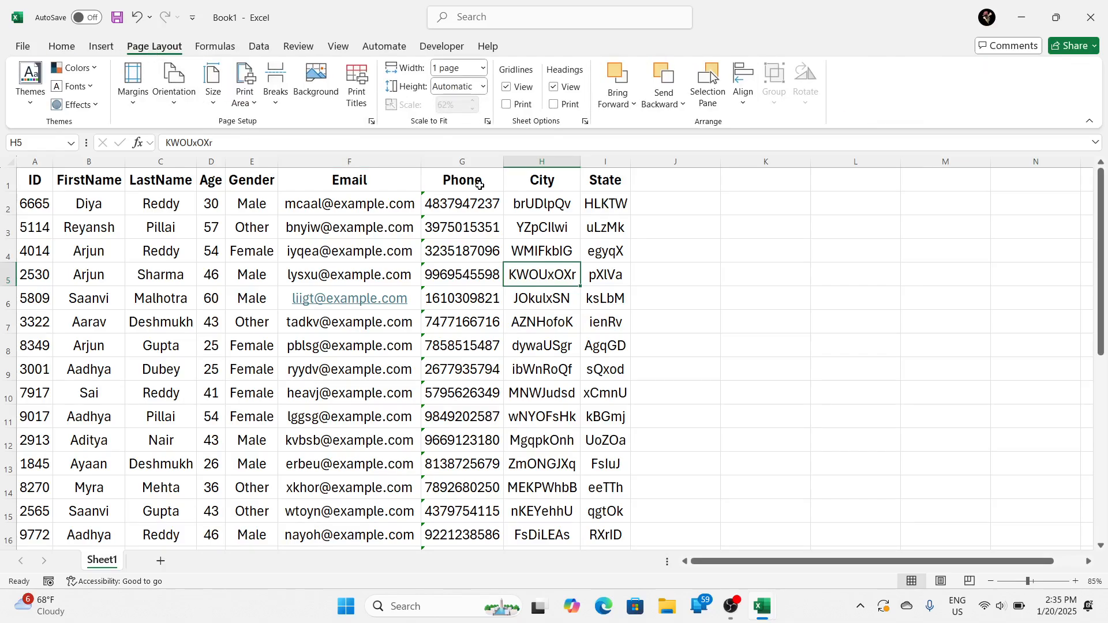
left_click(507, 105)
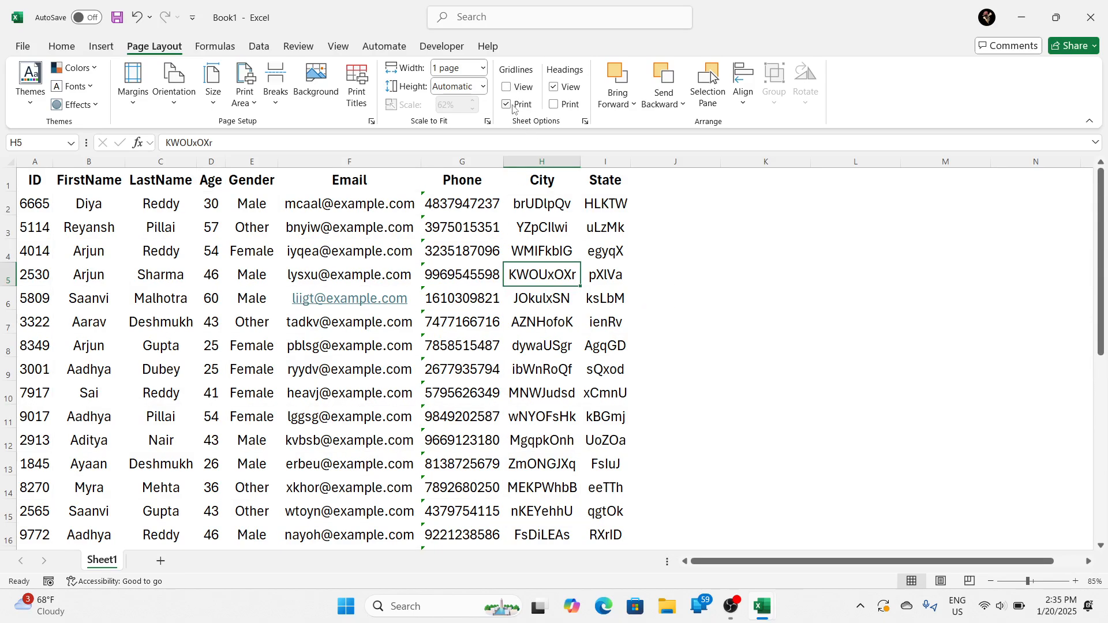
left_click(347, 49)
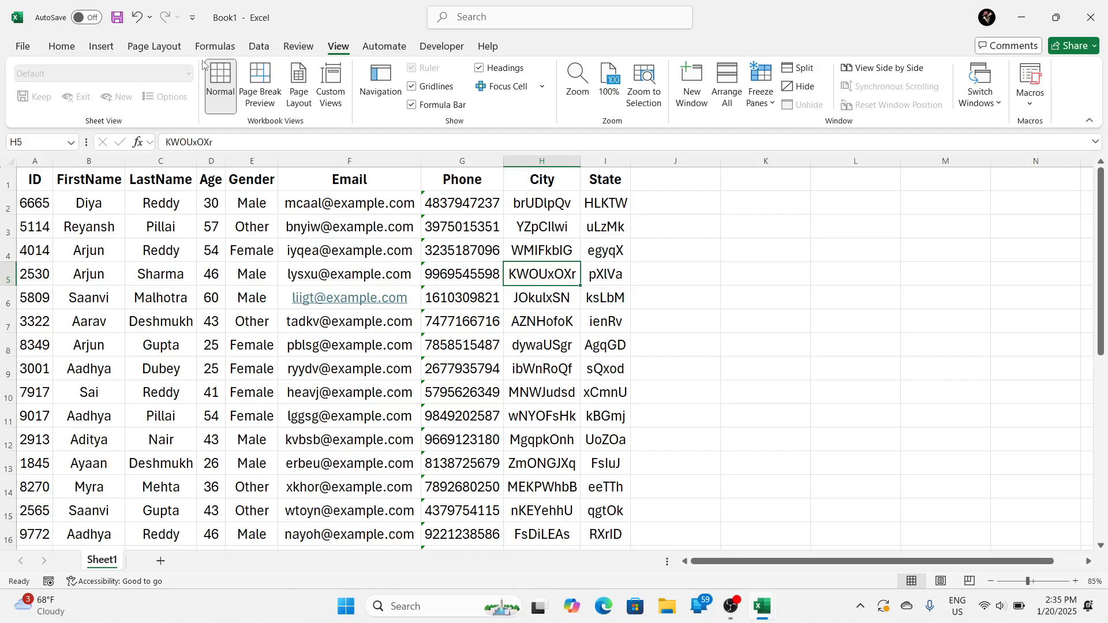
left_click(139, 47)
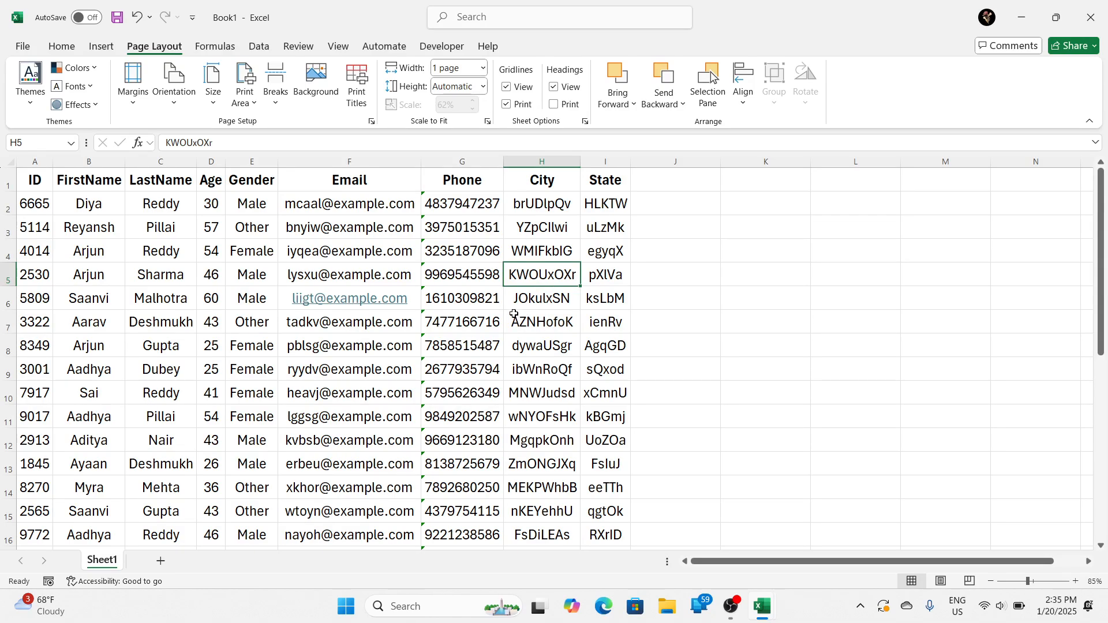
Step: Preview the printout with gridlines down to the last row, return to the worksheet, and turn gridline printing off again
key("ctrl+p")
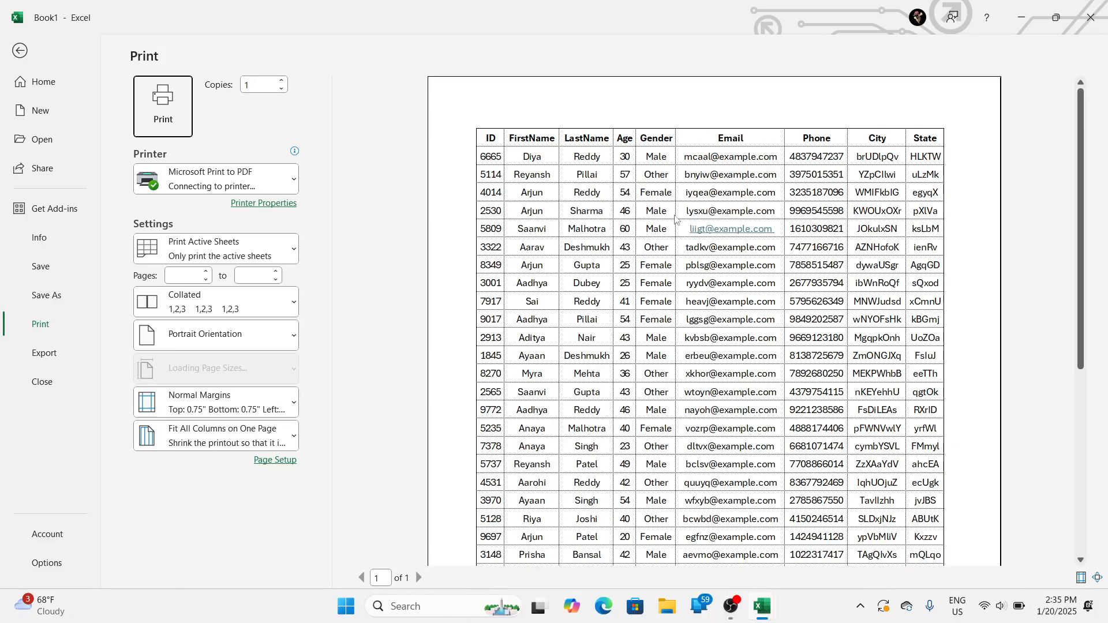
scroll(635, 391, "down", 3)
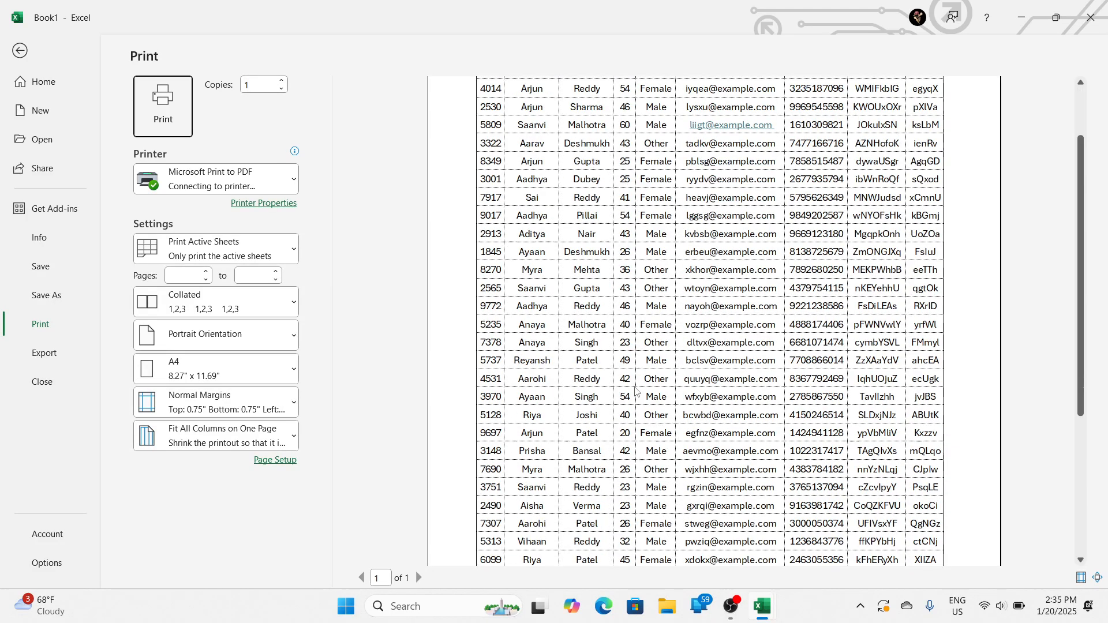
scroll(634, 391, "down", 3)
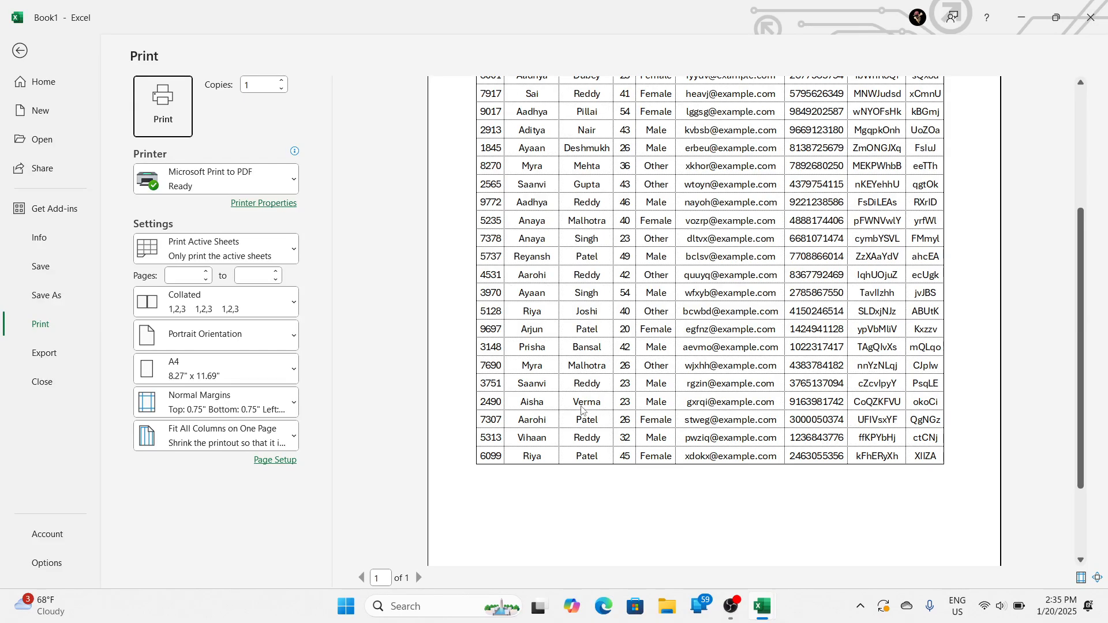
key("Escape")
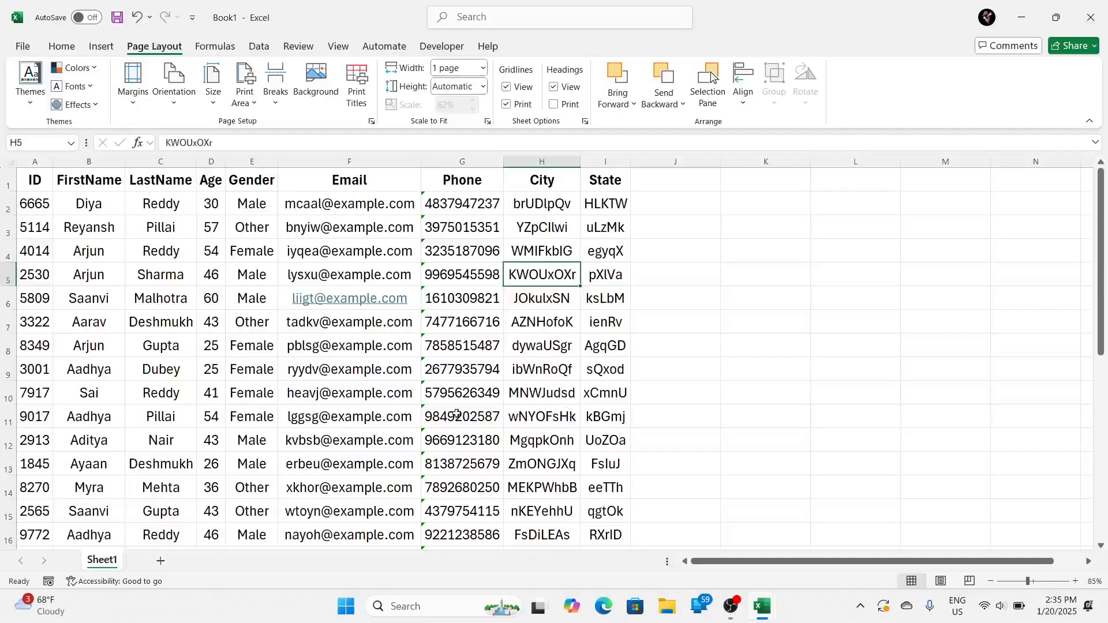
left_click(507, 105)
Step: Preview the printout without gridlines, examine the page down to its lower edge and as a whole page, and return to the worksheet
key("ctrl+p")
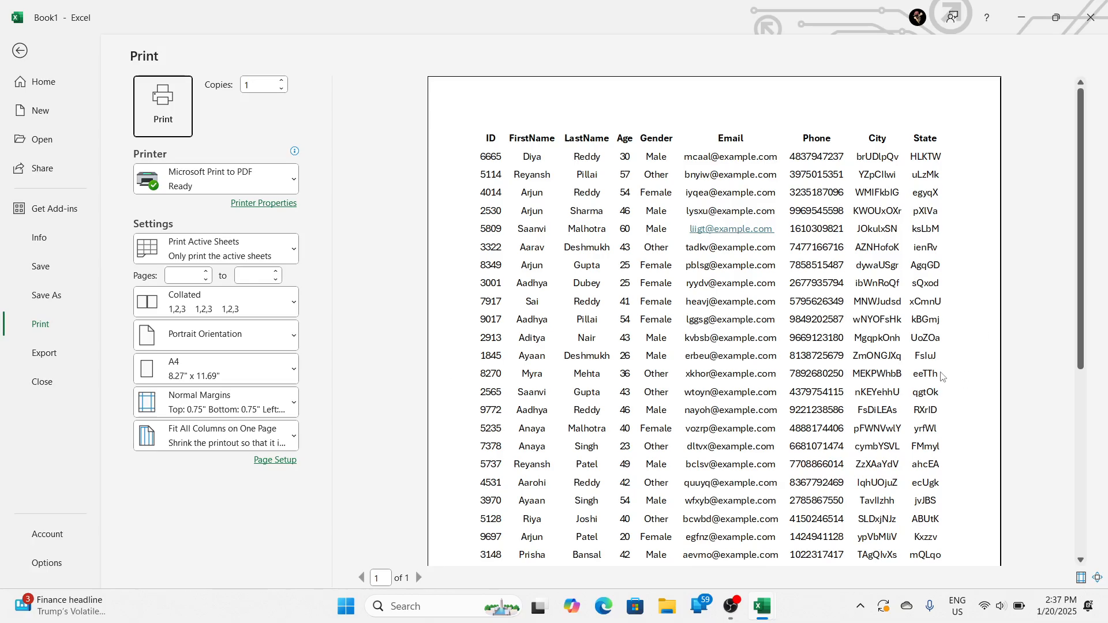
scroll(802, 523, "down", 4)
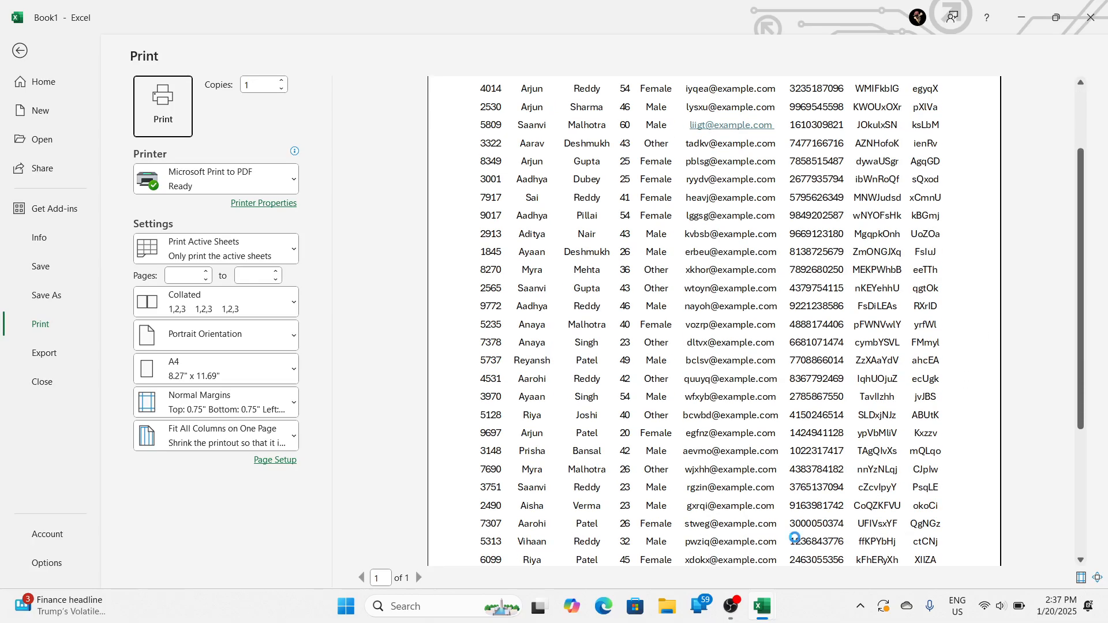
scroll(762, 523, "down", 4)
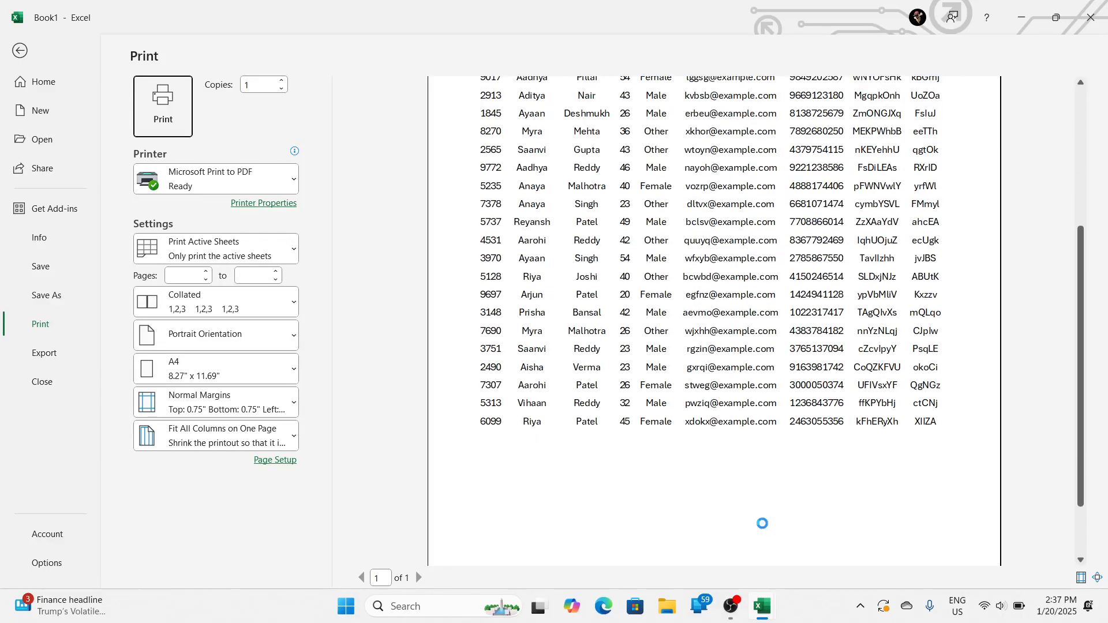
scroll(762, 523, "down", 2)
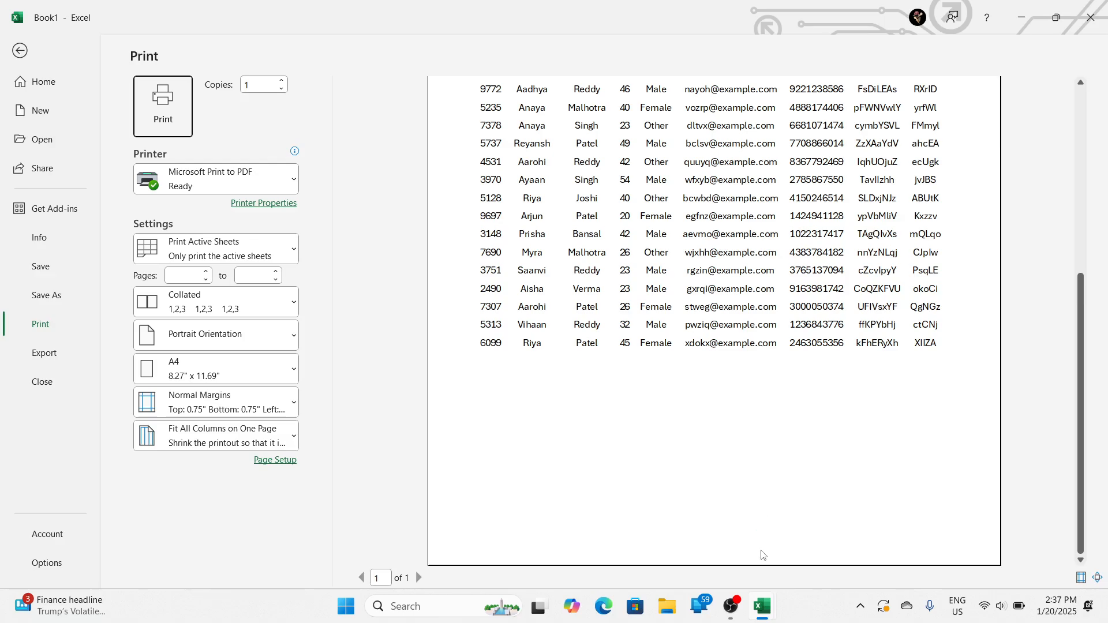
left_click(760, 550)
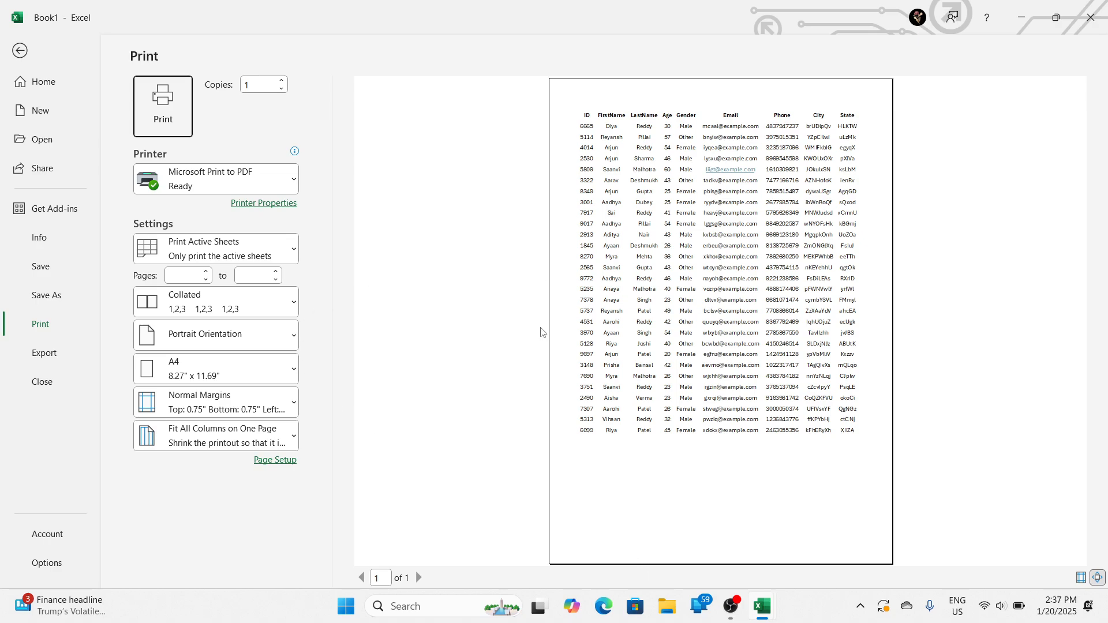
left_click(555, 373)
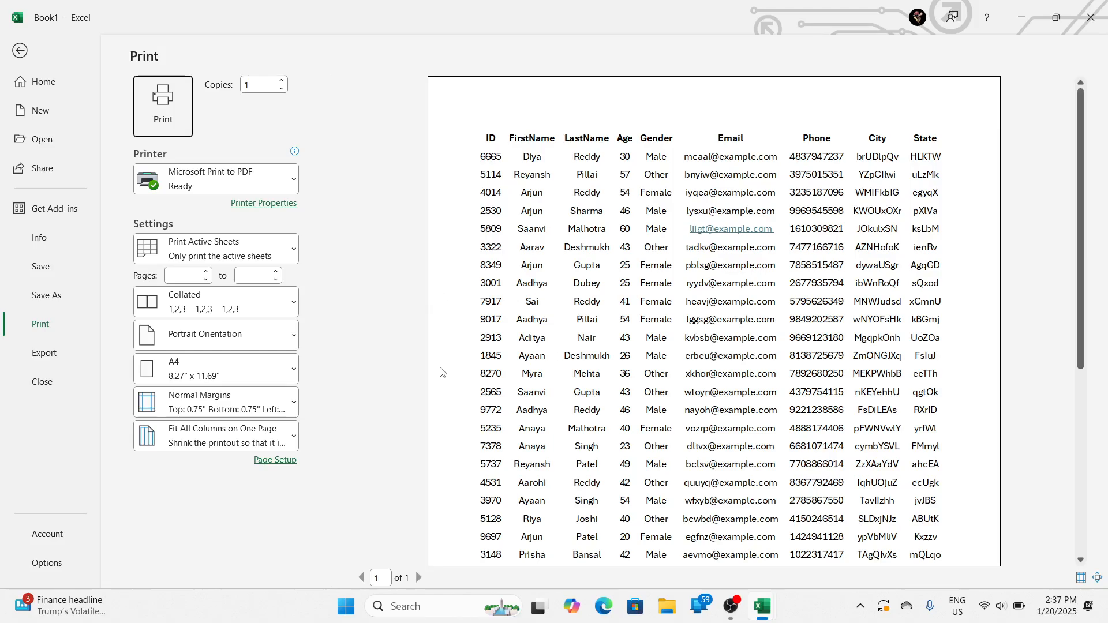
key("Escape")
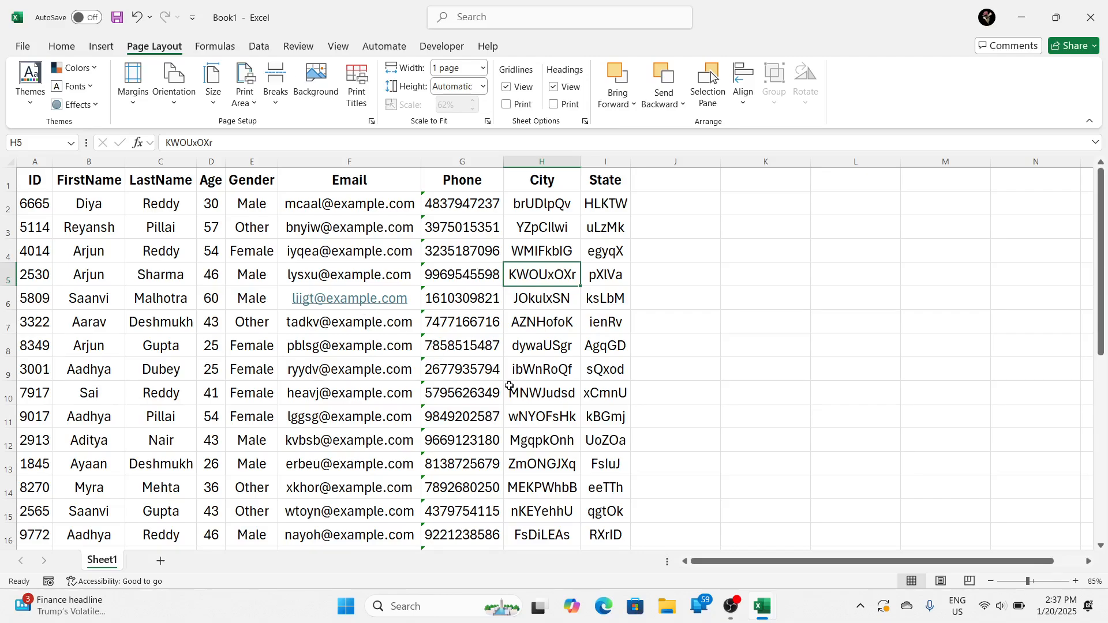
Step: Examine the left and top margin fields in the custom margin settings, and cancel without changing them
left_click(133, 98)
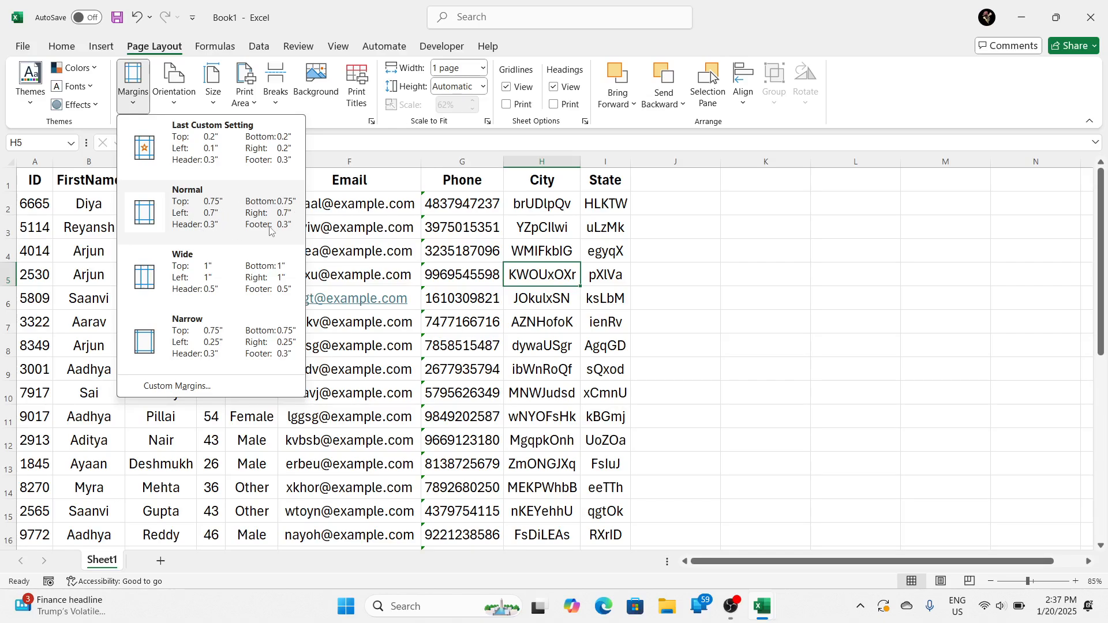
left_click(218, 388)
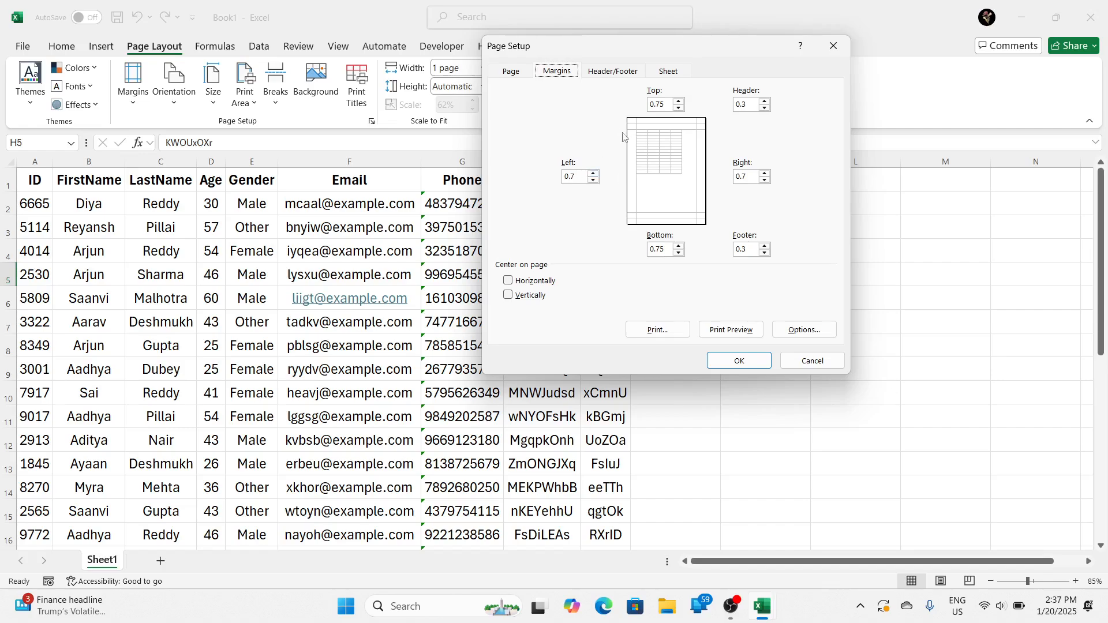
left_click(585, 174)
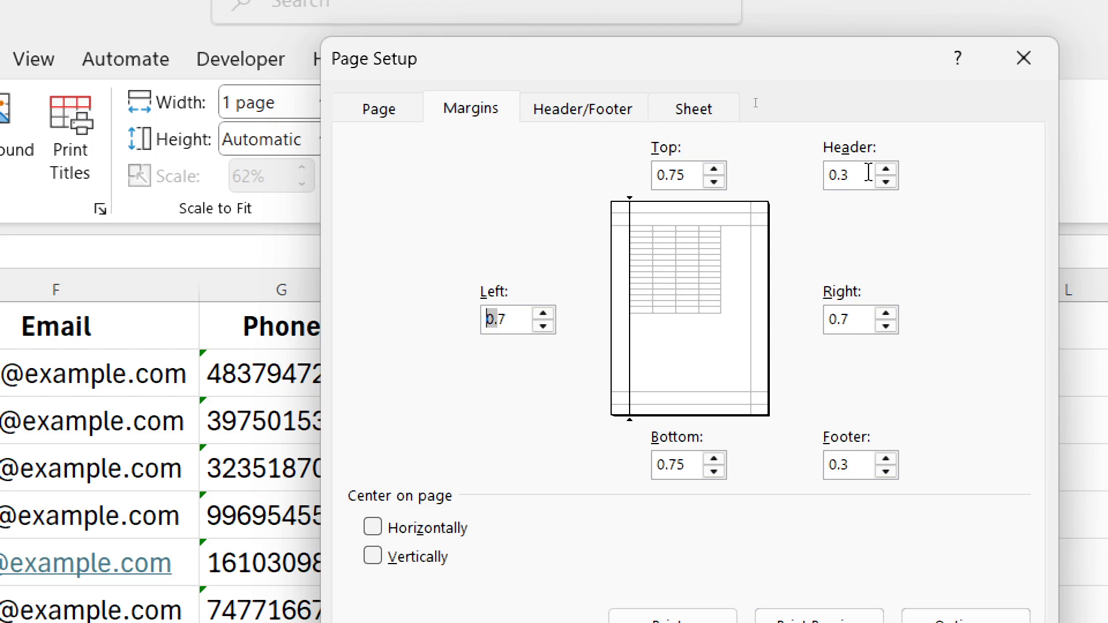
left_click(697, 175)
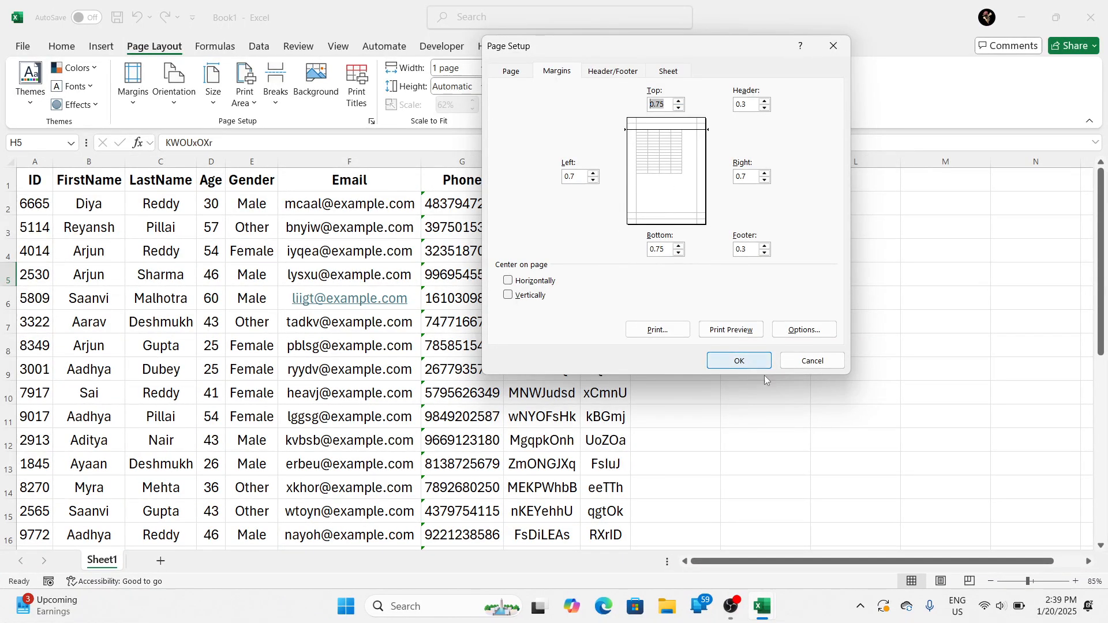
left_click(808, 364)
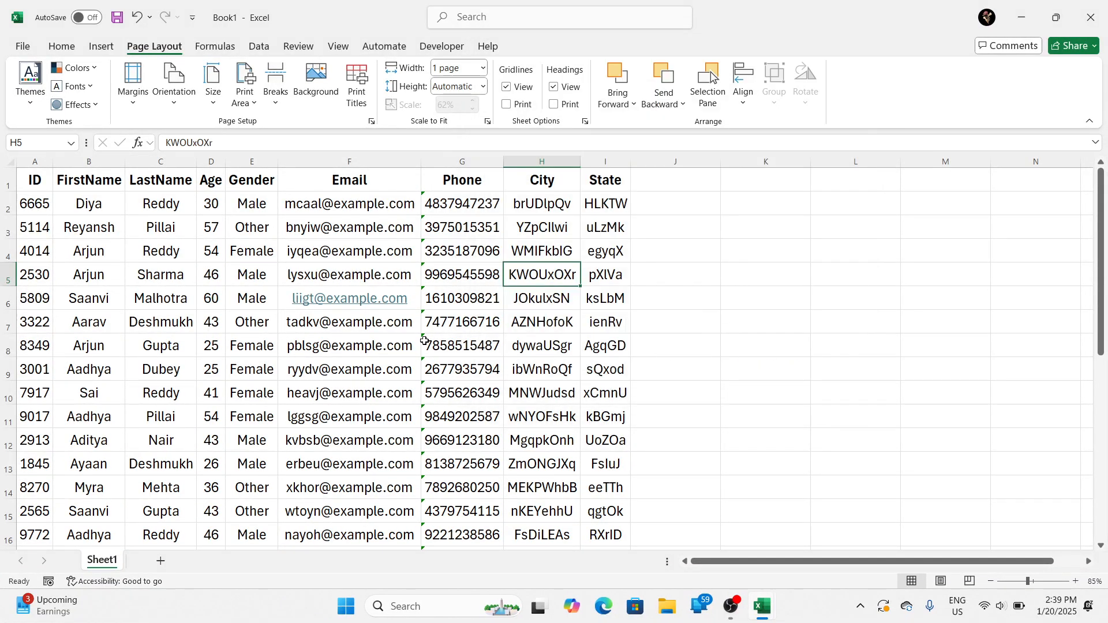
Step: Open the print settings for Sheet1 and review the list of available printers
left_click(249, 280)
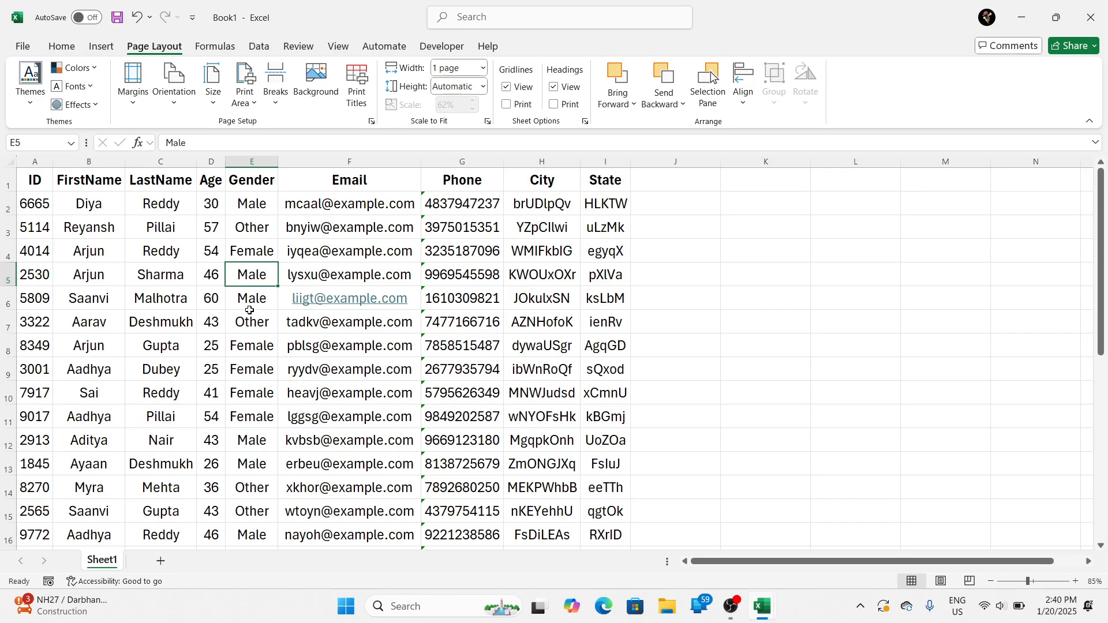
left_click(509, 231)
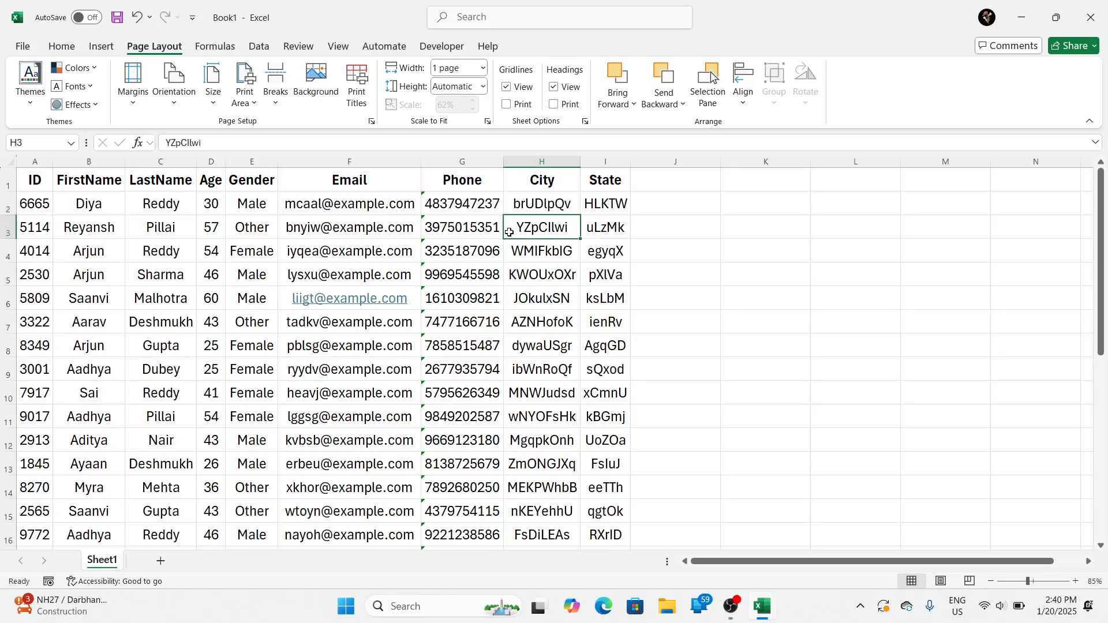
key("ctrl+p")
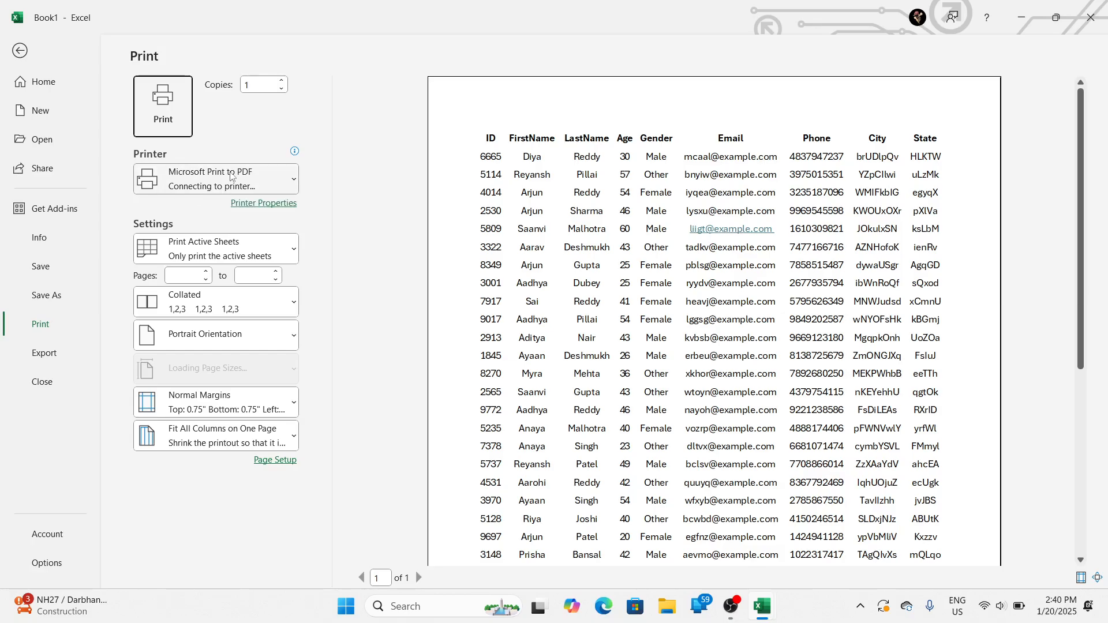
left_click(181, 175)
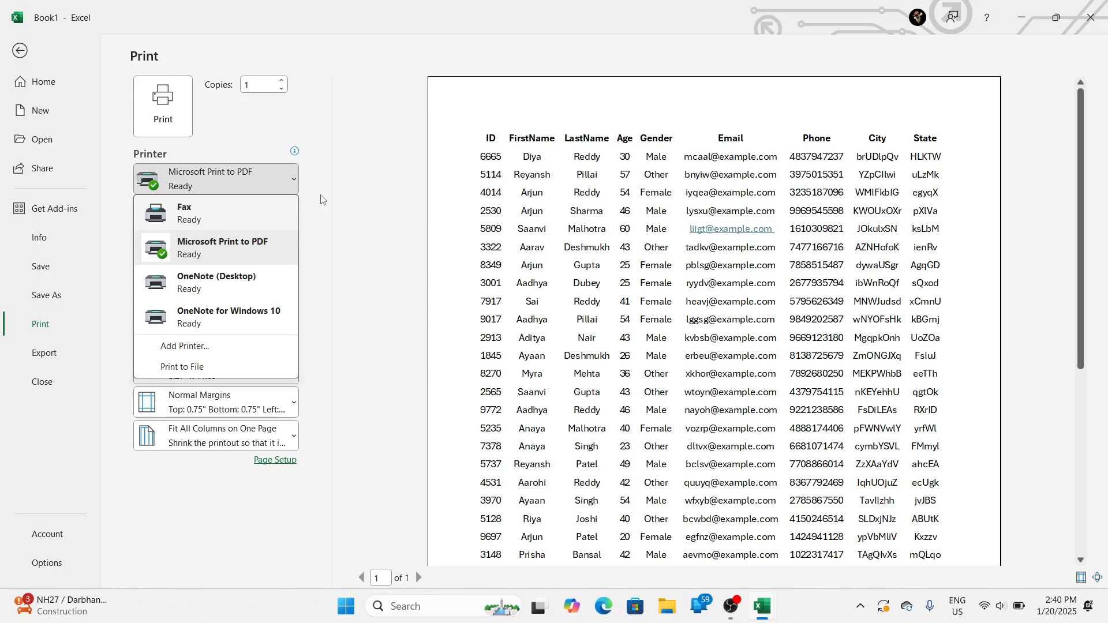
key("Escape")
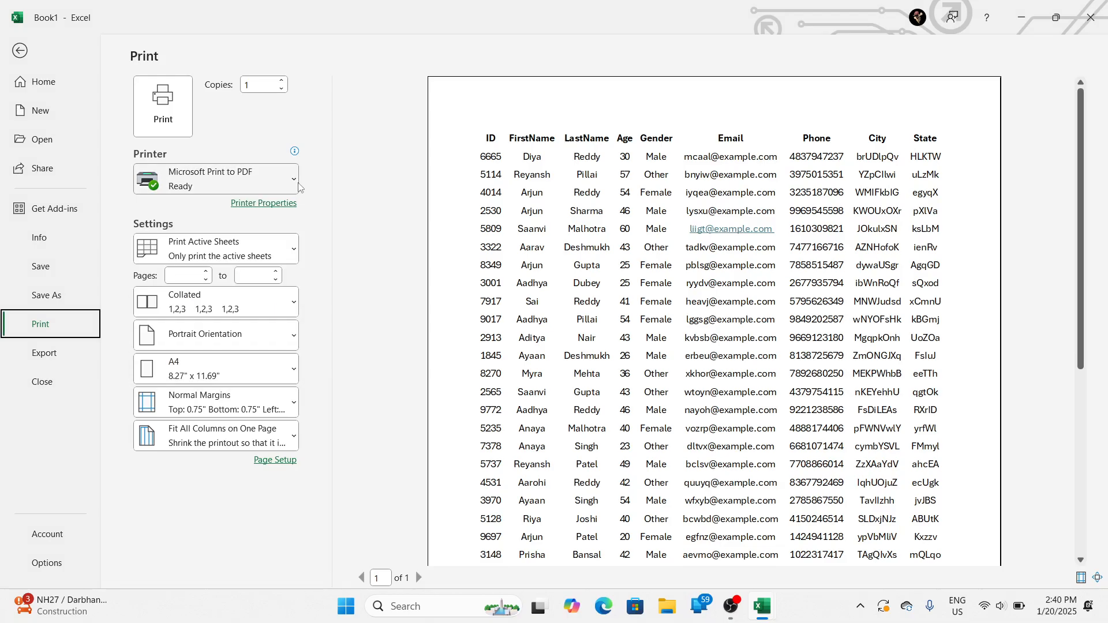
left_click(296, 182)
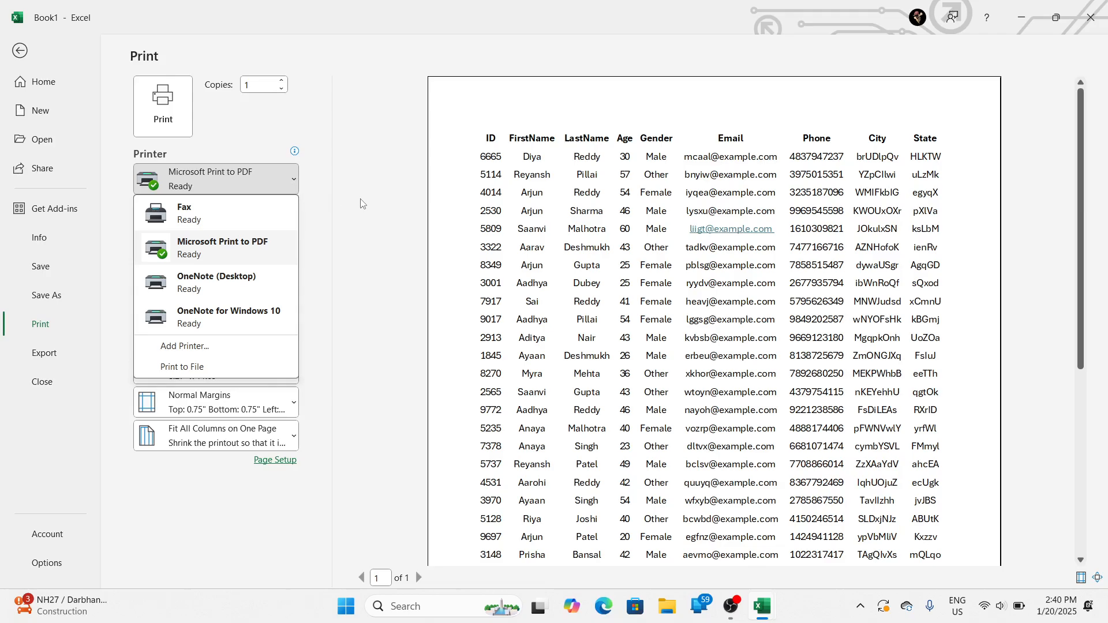
key("Escape")
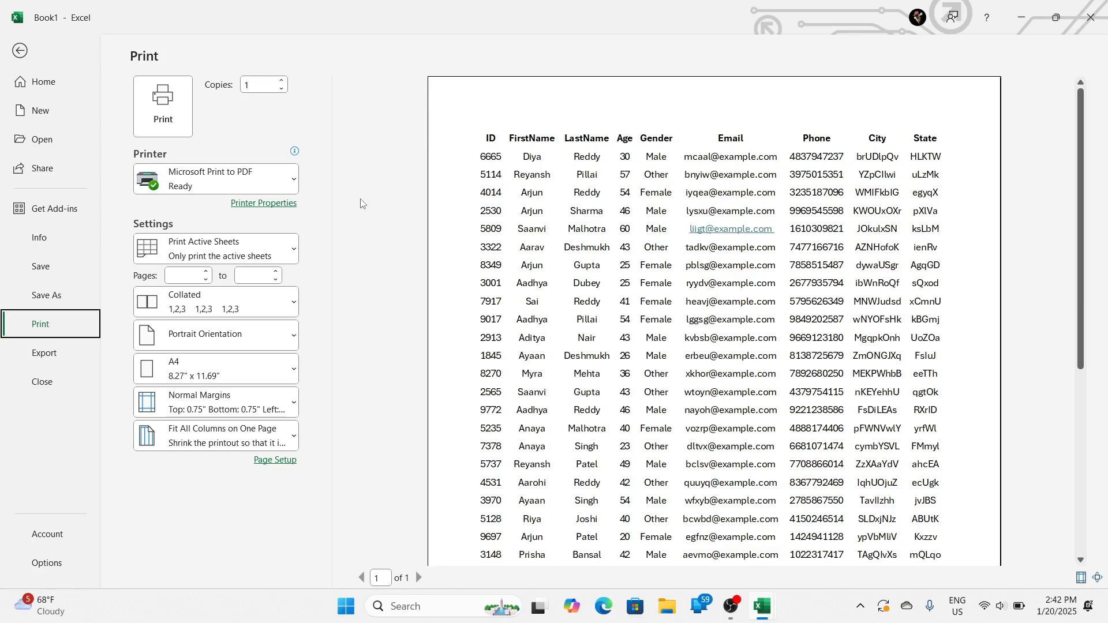
Step: Print the sheet with Microsoft Print to PDF and save the output on the Desktop as DATA
left_click(271, 177)
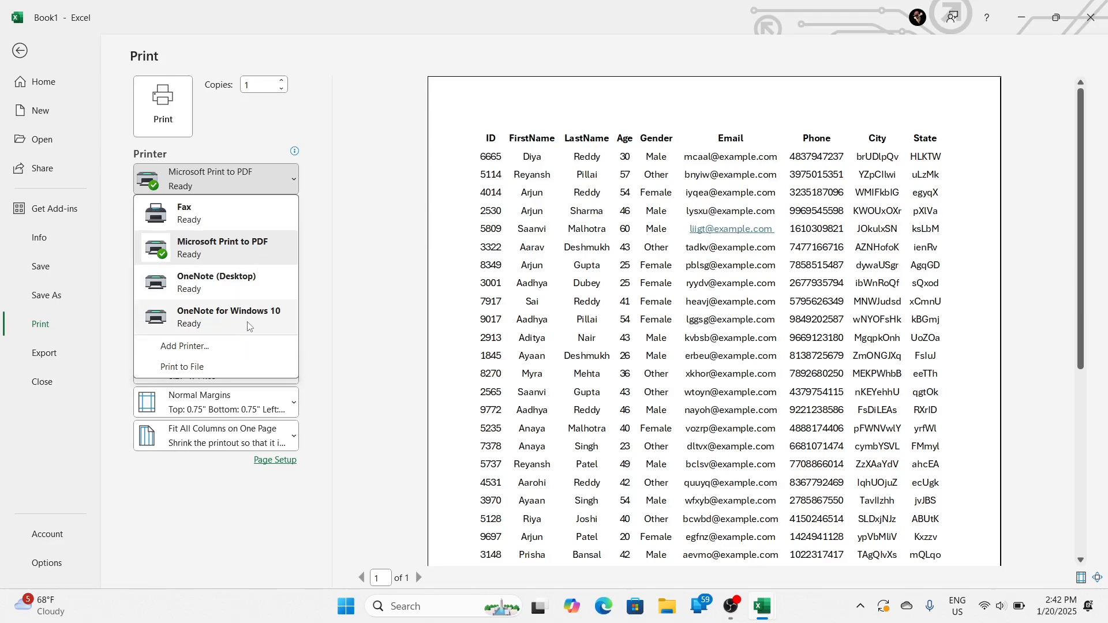
left_click(170, 123)
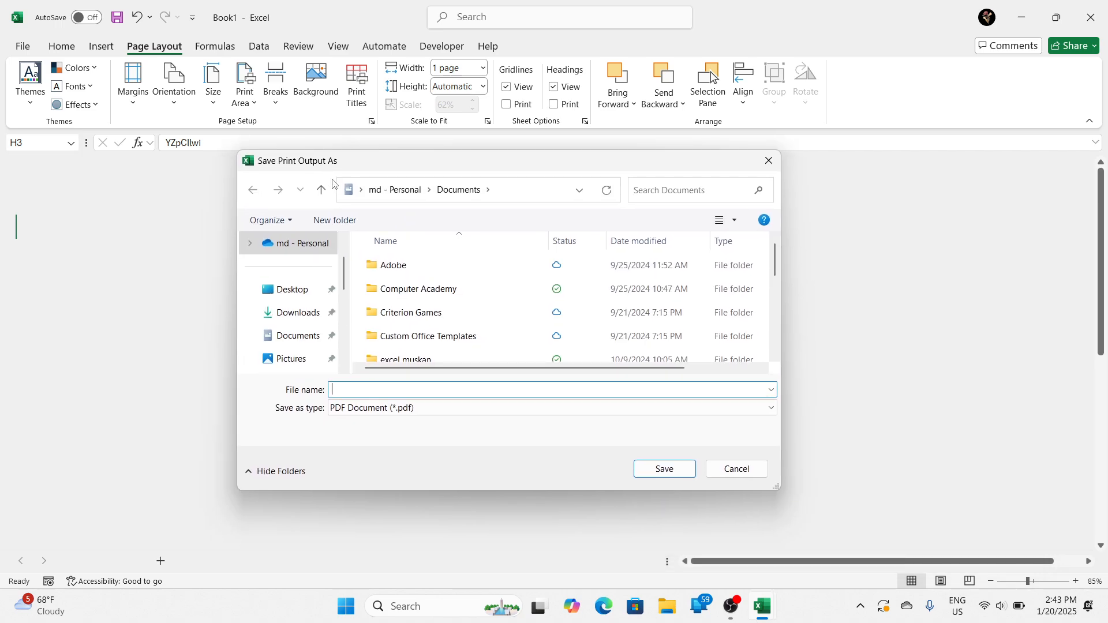
left_click(300, 298)
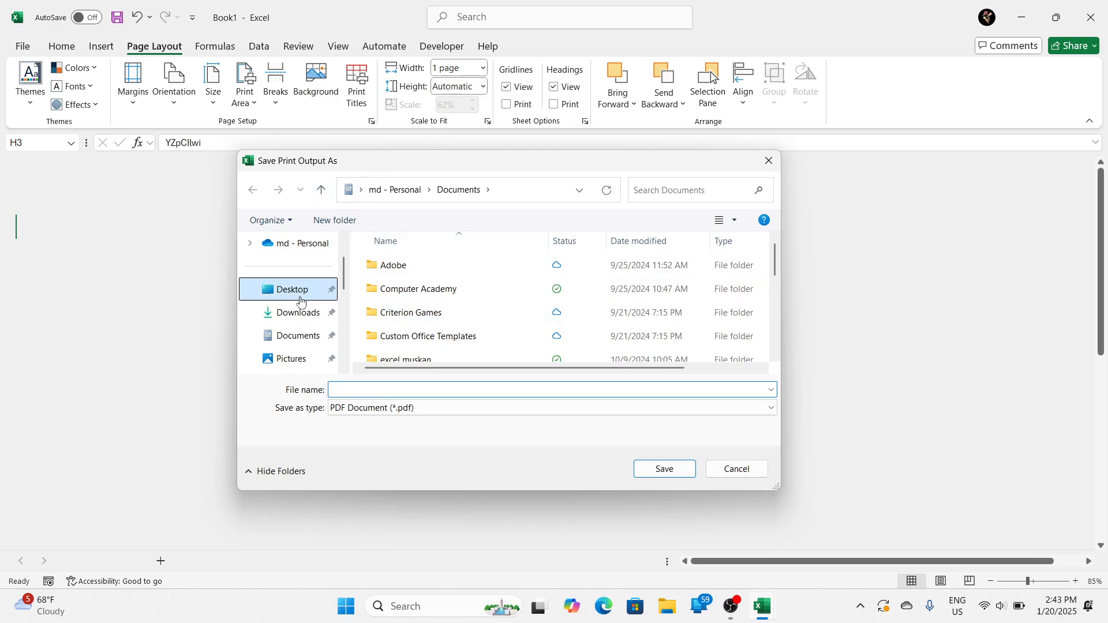
left_click(383, 395)
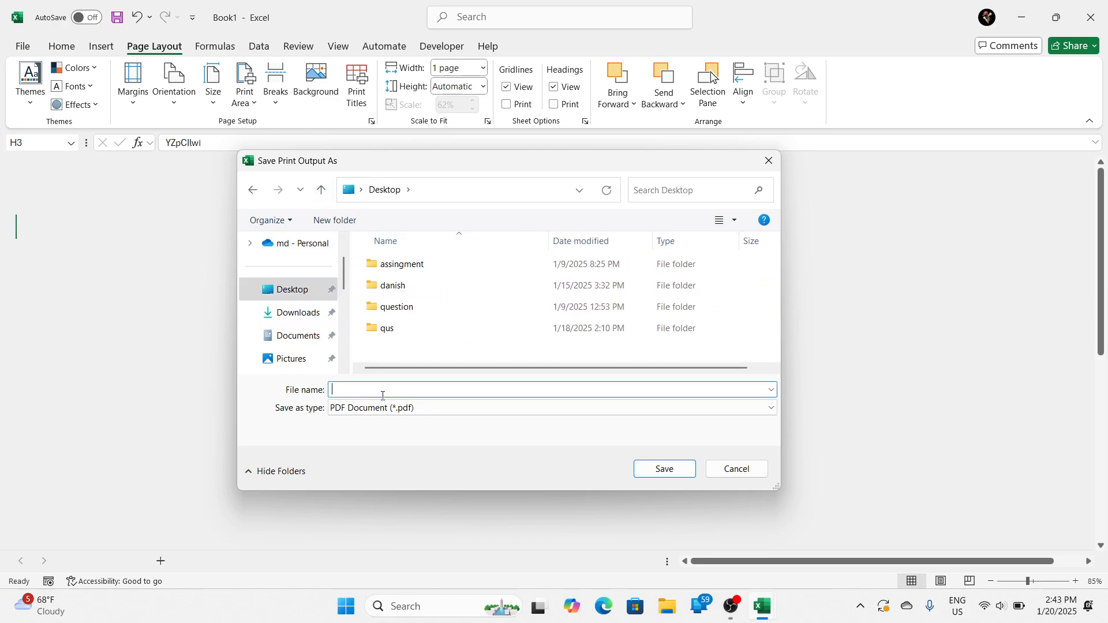
type("DATA")
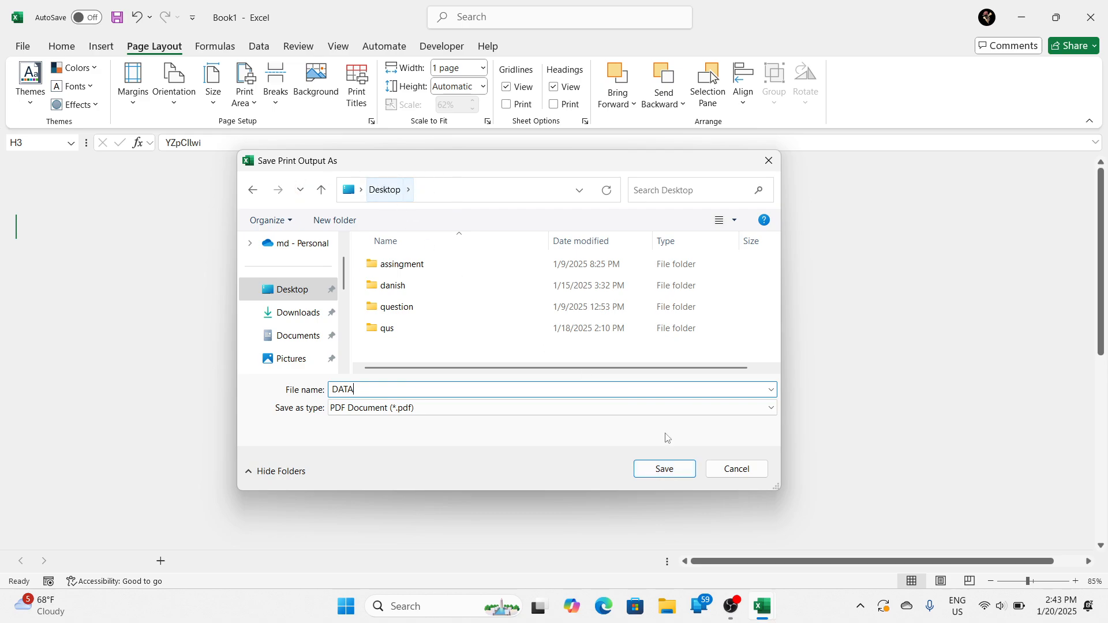
left_click(675, 467)
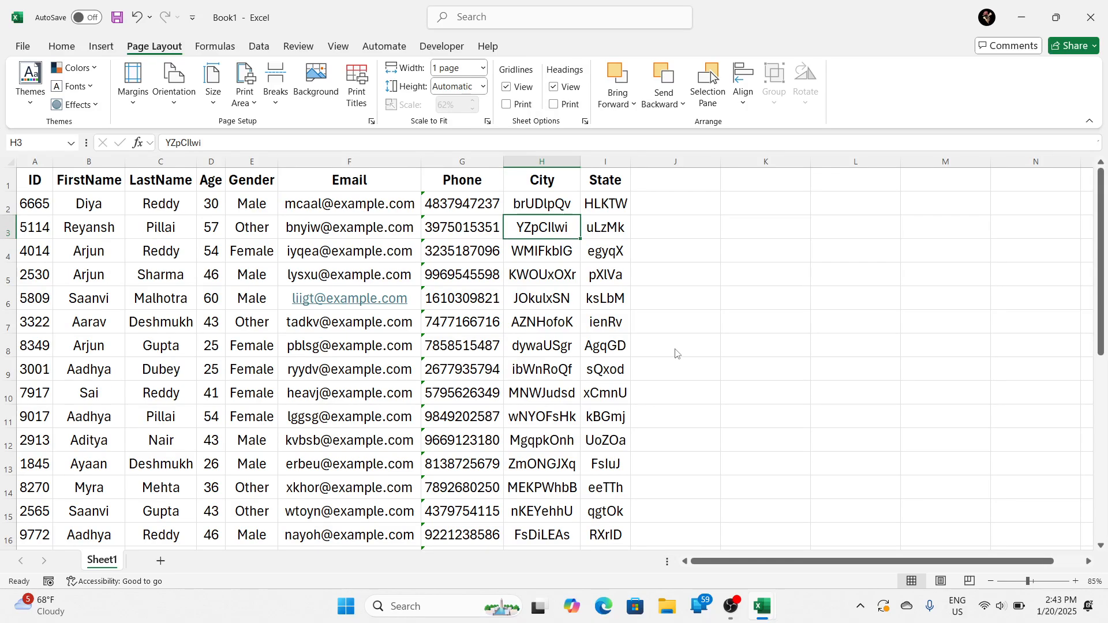
Step: Show the desktop, move DATA.pdf away from the other icons into the empty area, and refresh the desktop
key("super+d")
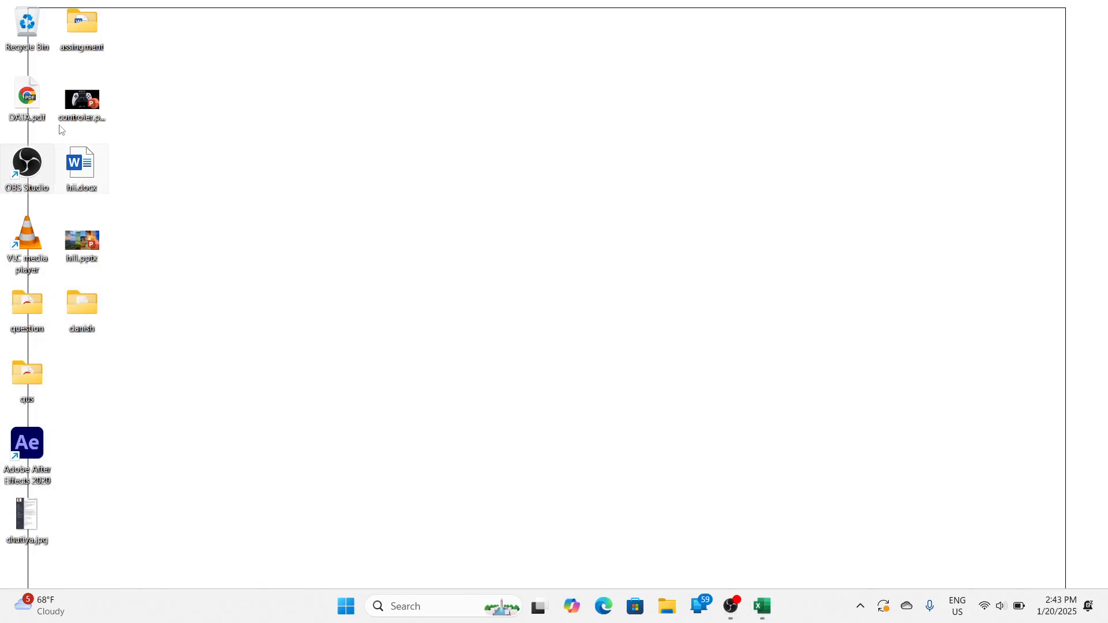
left_click_drag(23, 99, 507, 131)
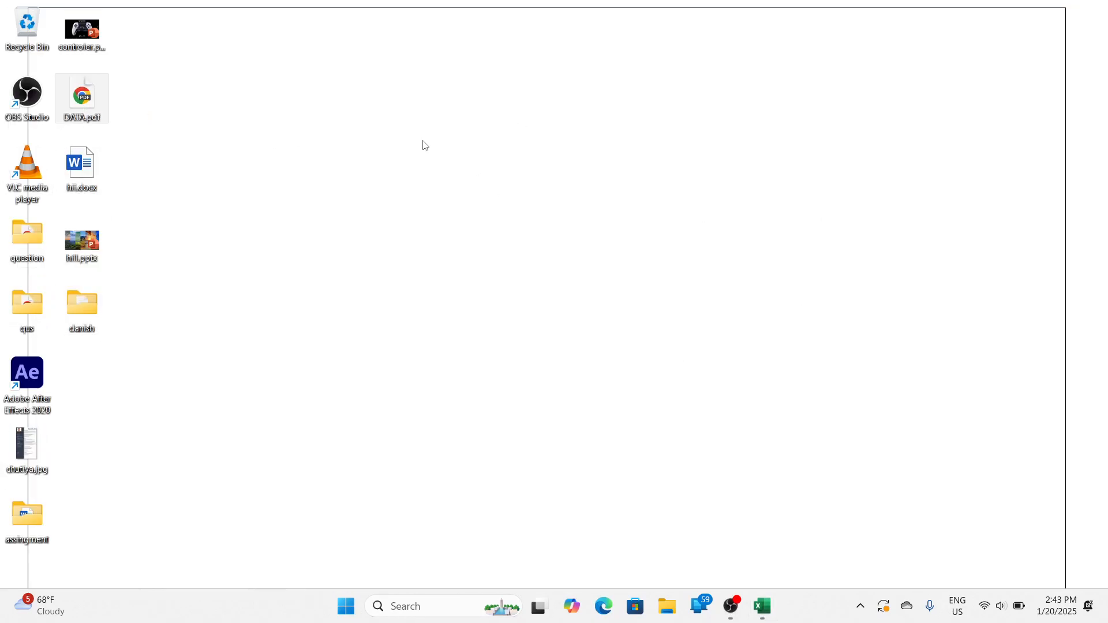
right_click(272, 88)
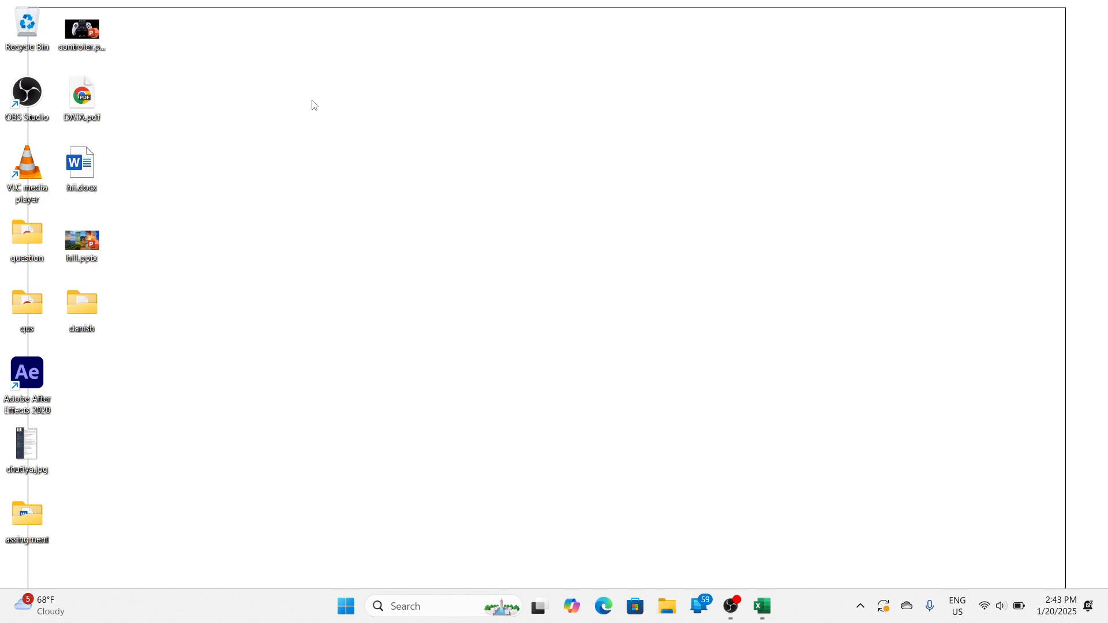
mouse_move(333, 102)
left_click(488, 175)
left_click_drag(82, 95, 638, 86)
right_click(480, 125)
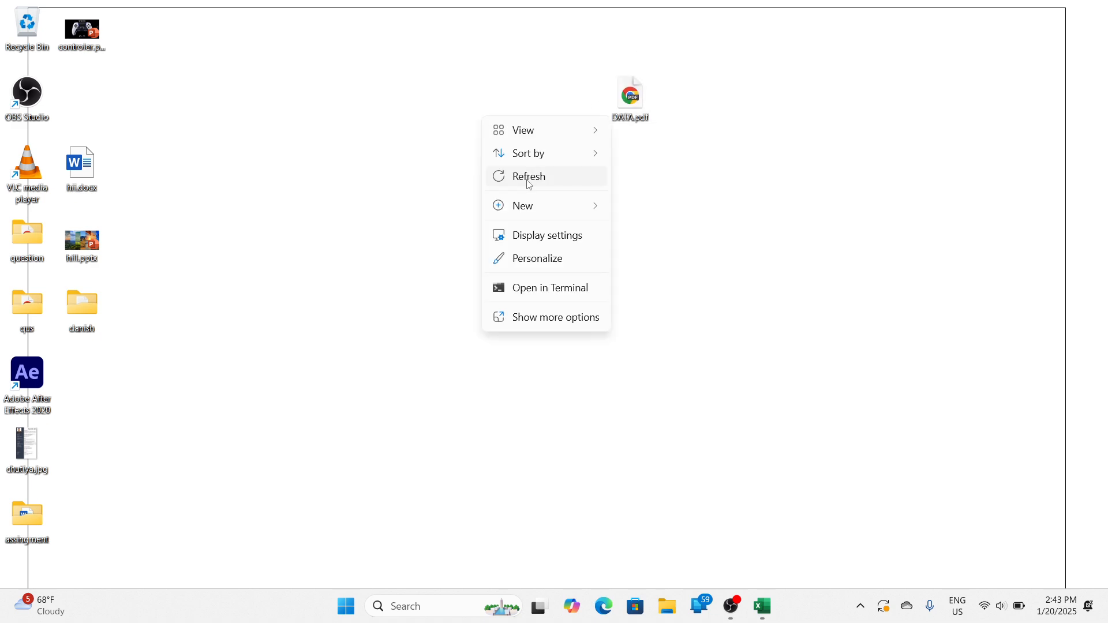
left_click(527, 175)
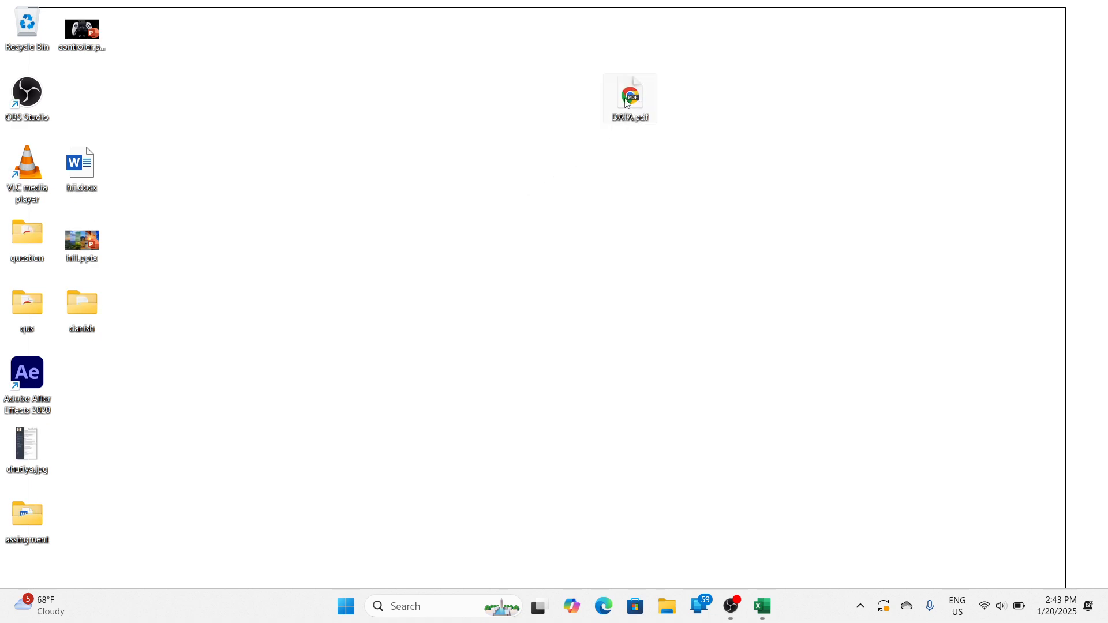
Step: Open DATA.pdf from the desktop, check the printed table down to its last row, and close it
double_click(627, 107)
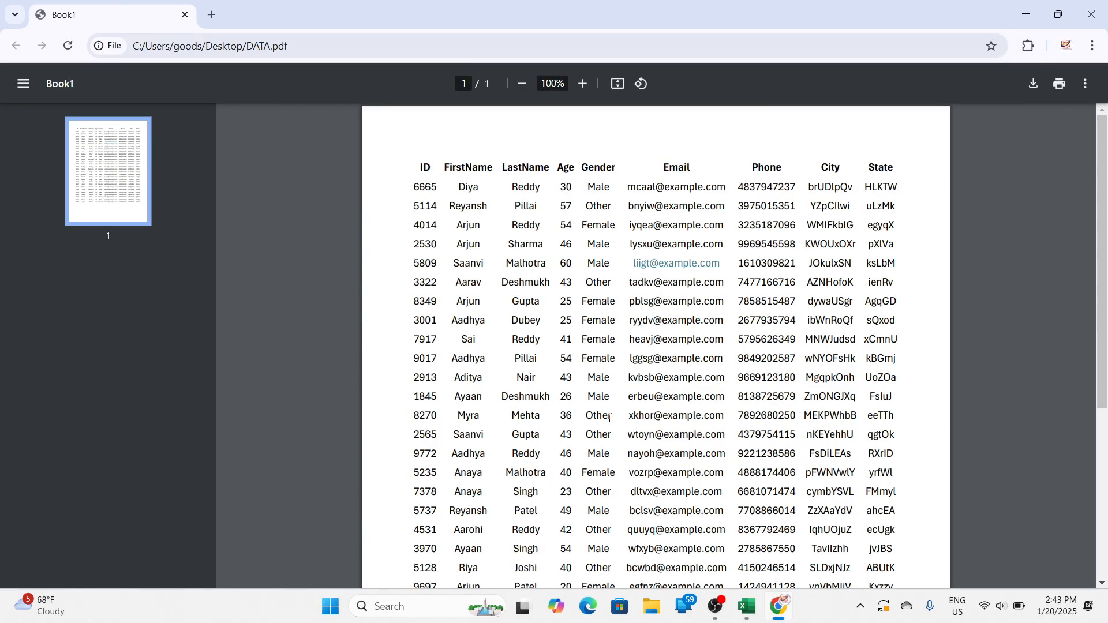
scroll(610, 400, "down", 5)
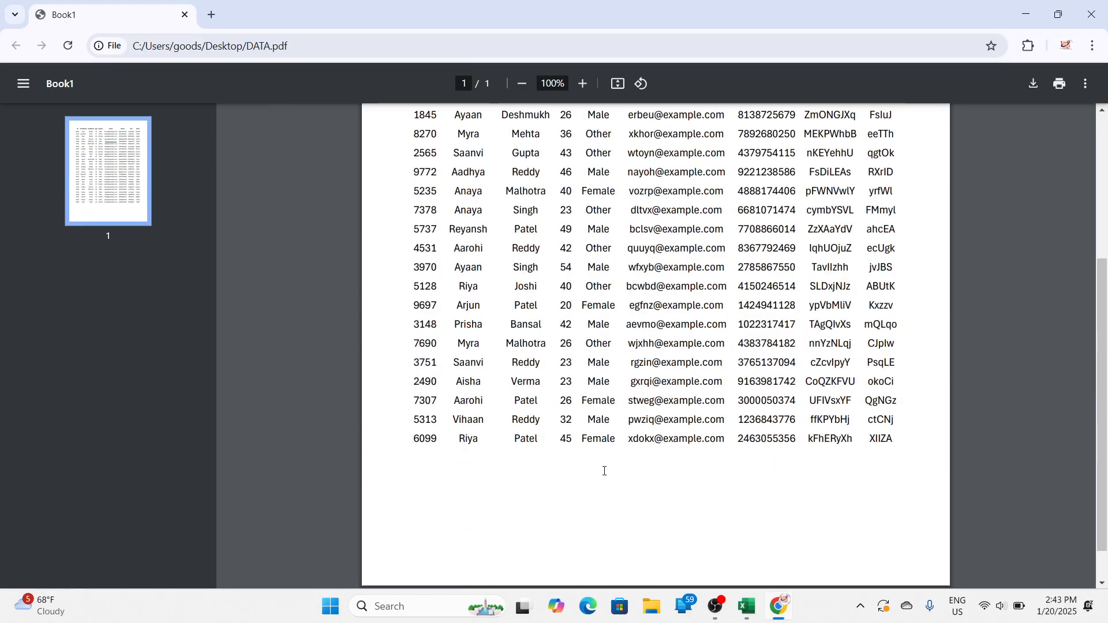
scroll(601, 468, "up", 5)
left_click(1091, 14)
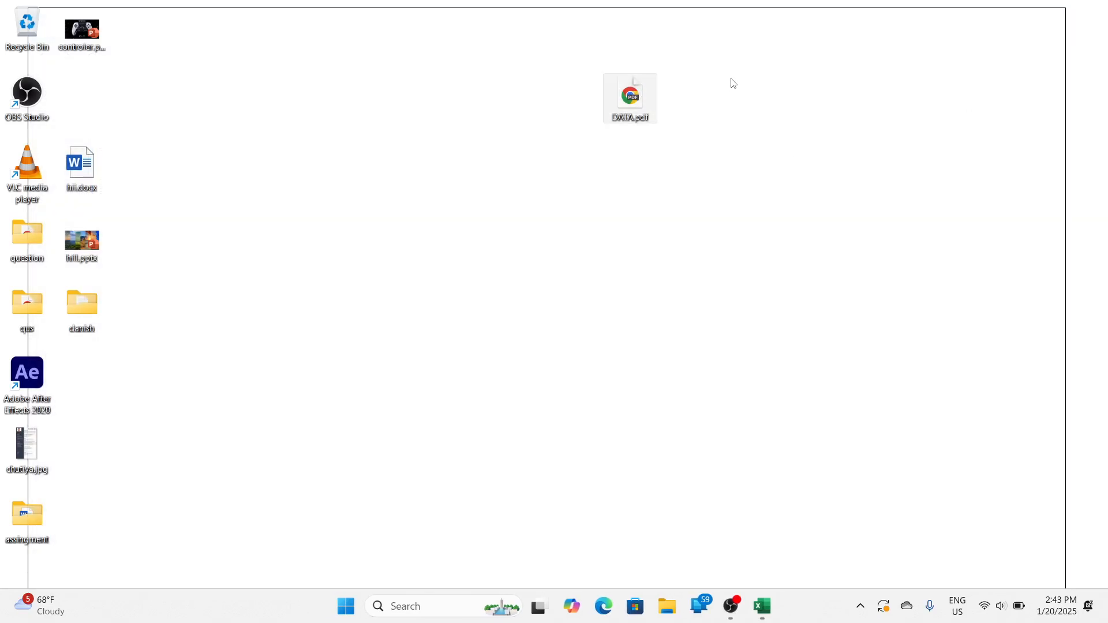
Step: Delete DATA.pdf from the desktop and switch back to the Excel worksheet
key("Delete")
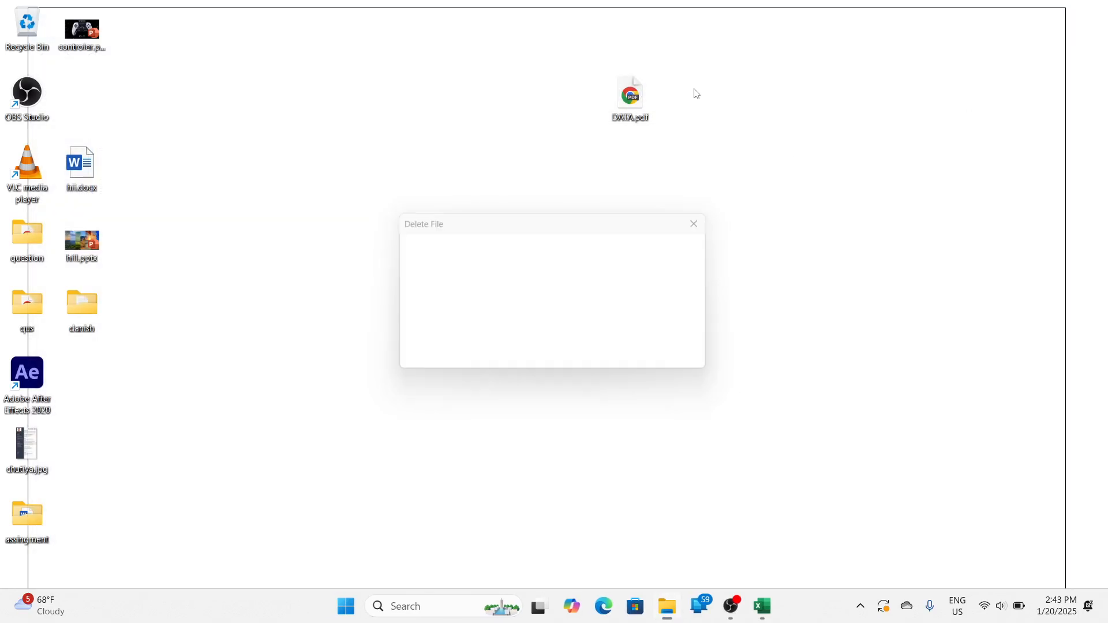
key("alt+Tab")
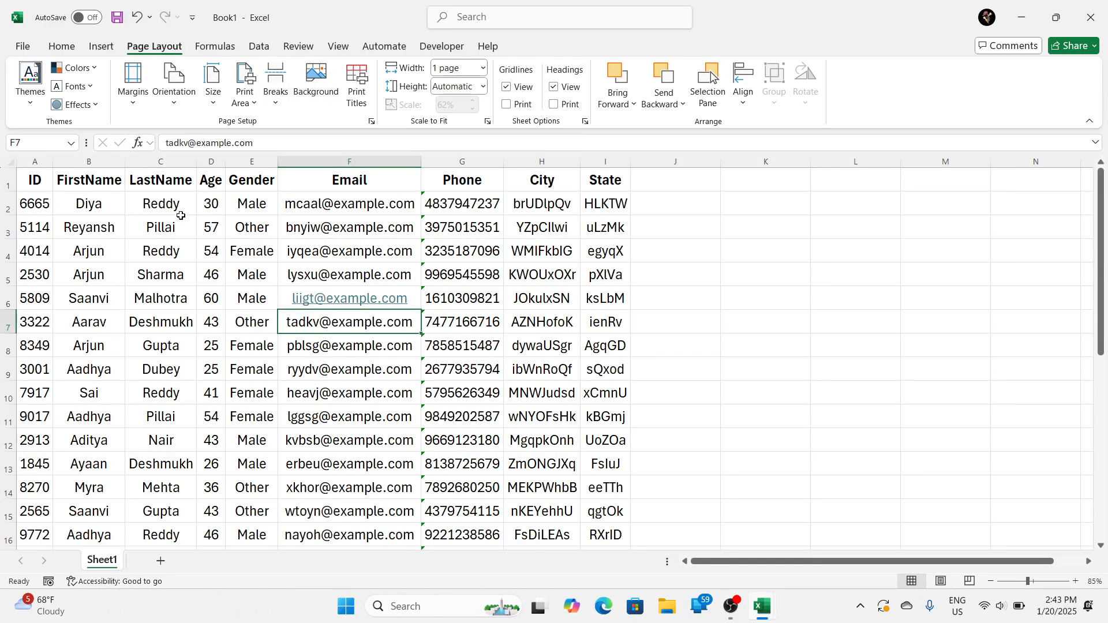
Step: Review the margin presets and the page orientation options without changing either
left_click(125, 103)
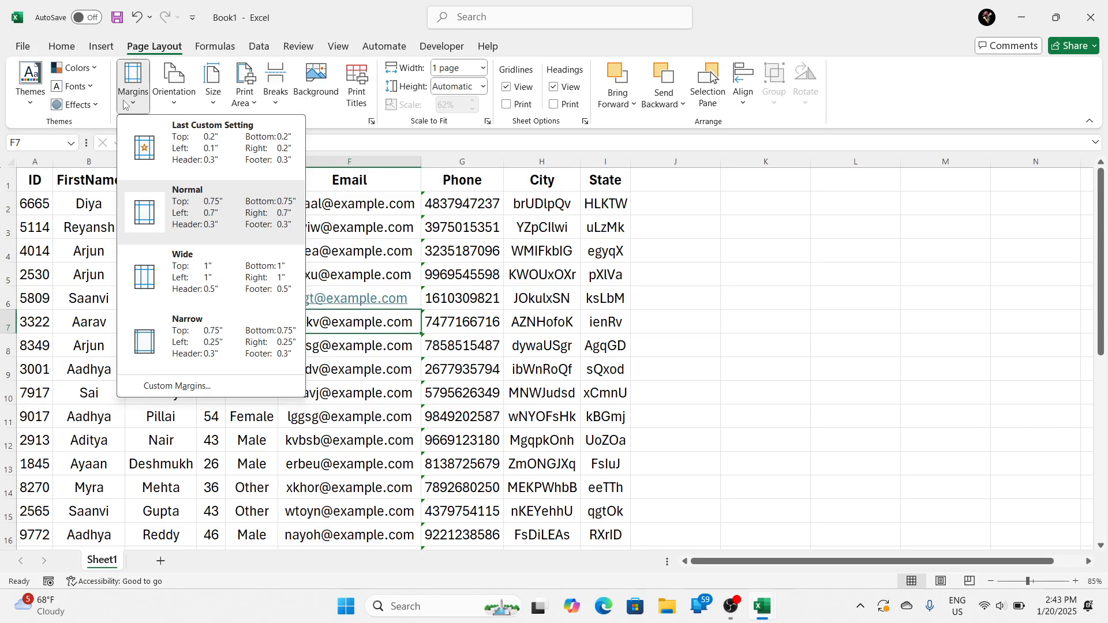
left_click(125, 102)
left_click(167, 104)
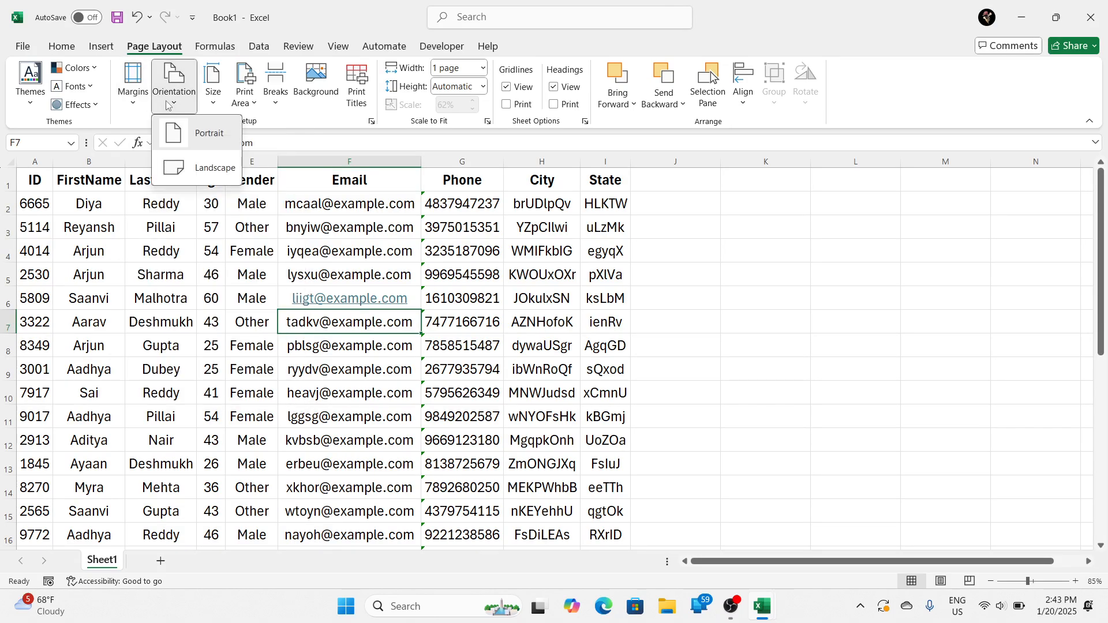
left_click(200, 257)
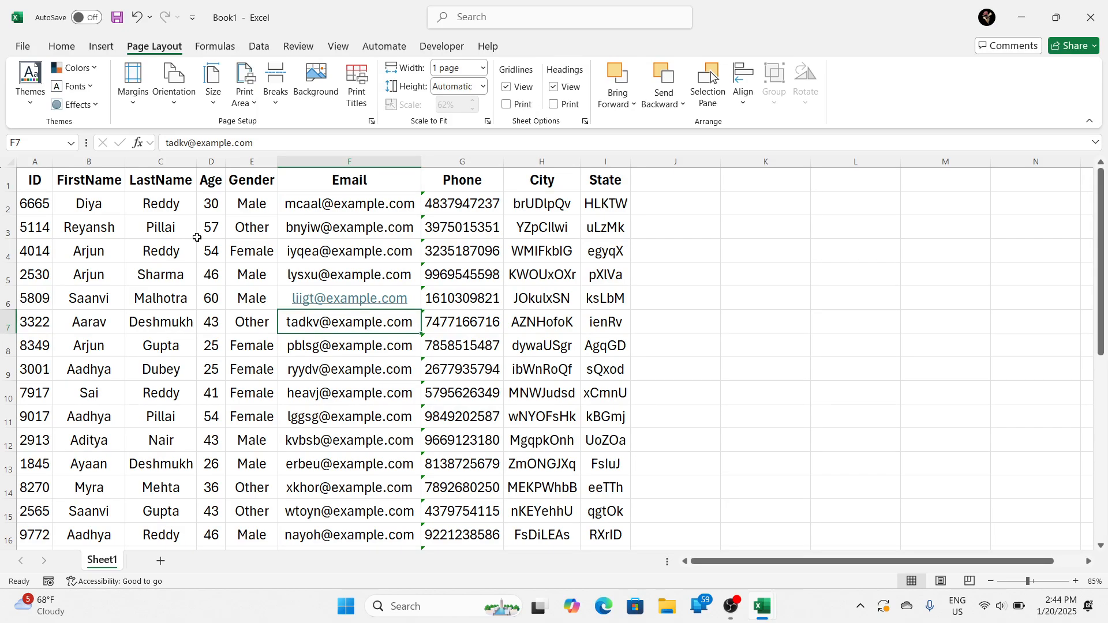
Step: Set the page orientation of Sheet1 to Landscape
left_click(138, 233)
left_click(90, 203)
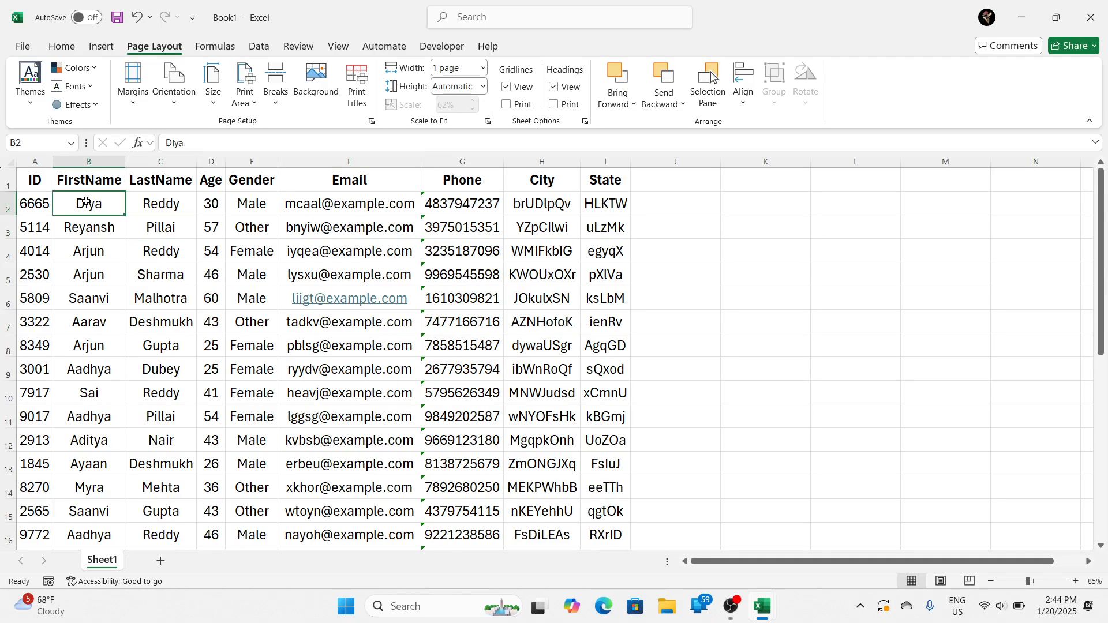
left_click(175, 104)
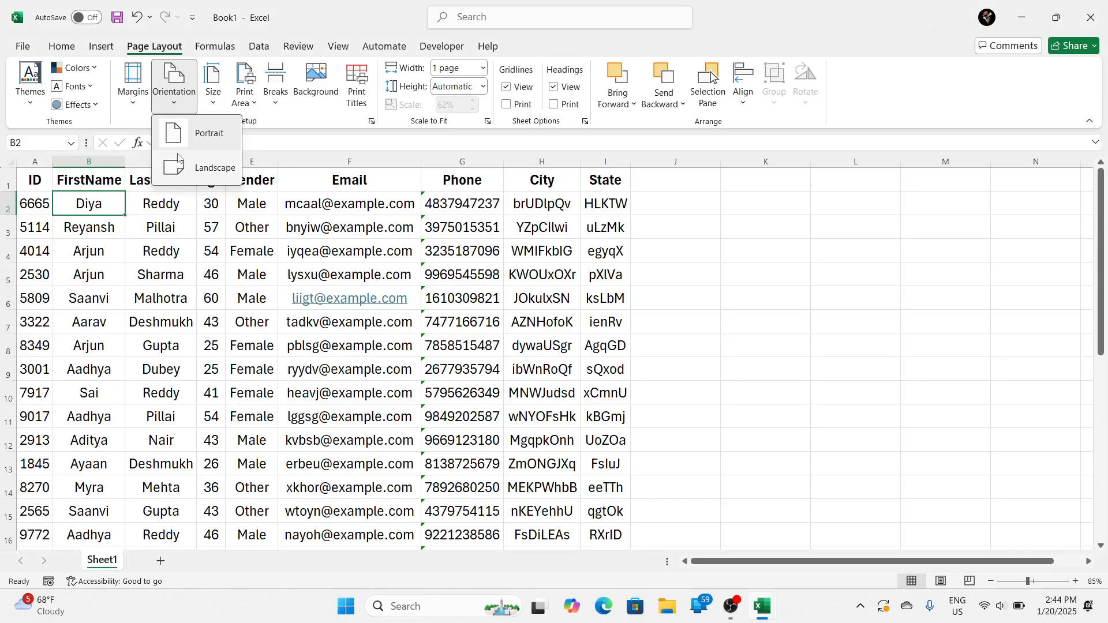
left_click(212, 170)
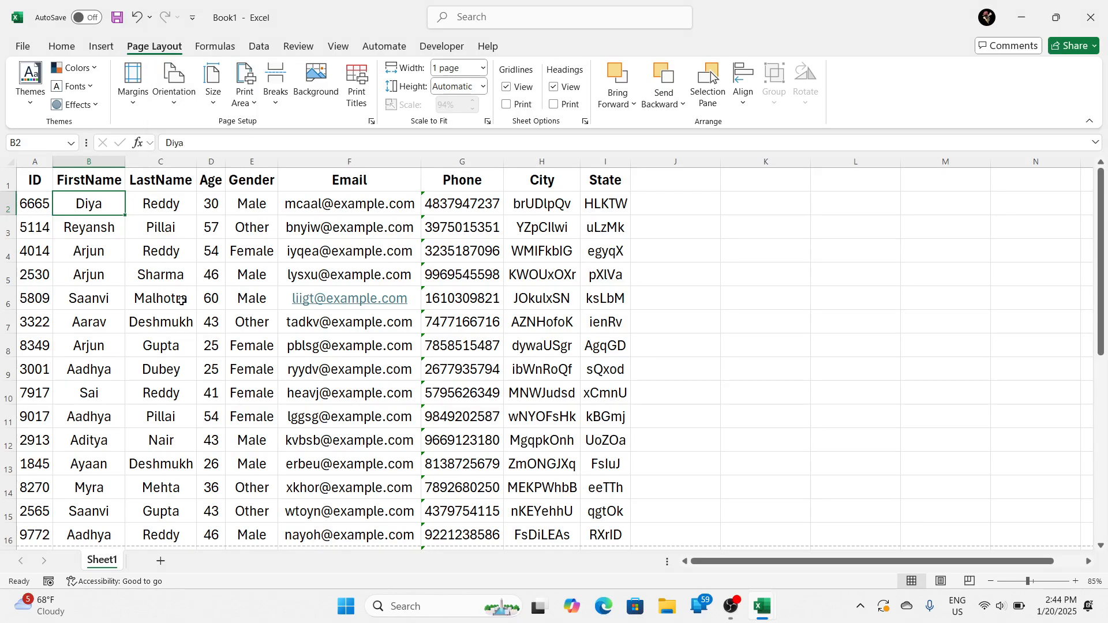
Step: Preview the landscape printout, examine its first and second pages, and return to the worksheet
key("ctrl+p")
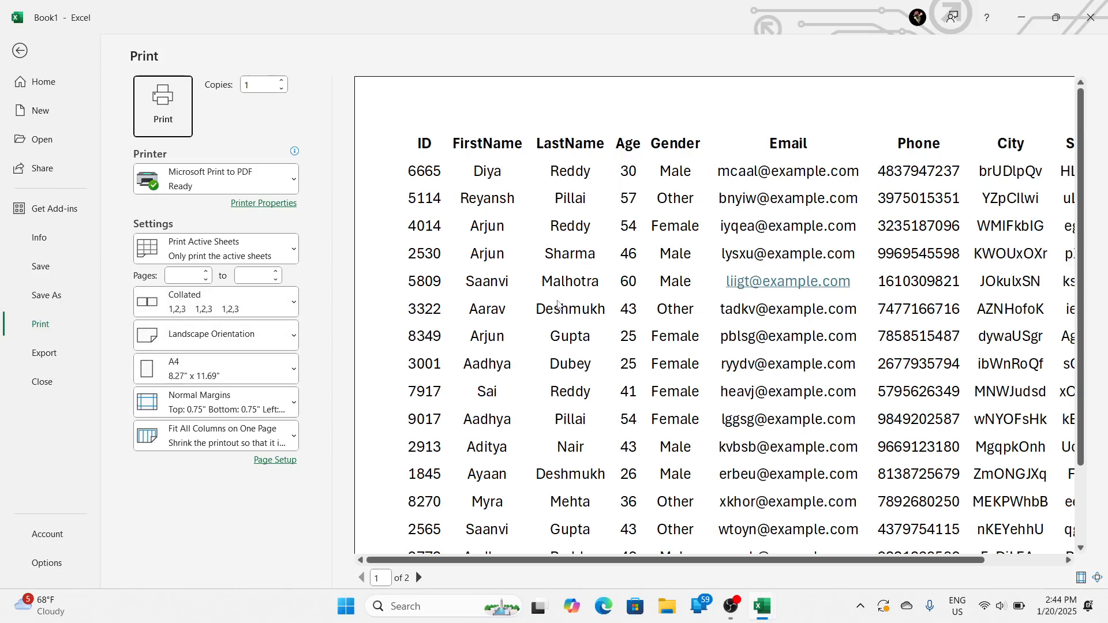
scroll(561, 320, "down", 2)
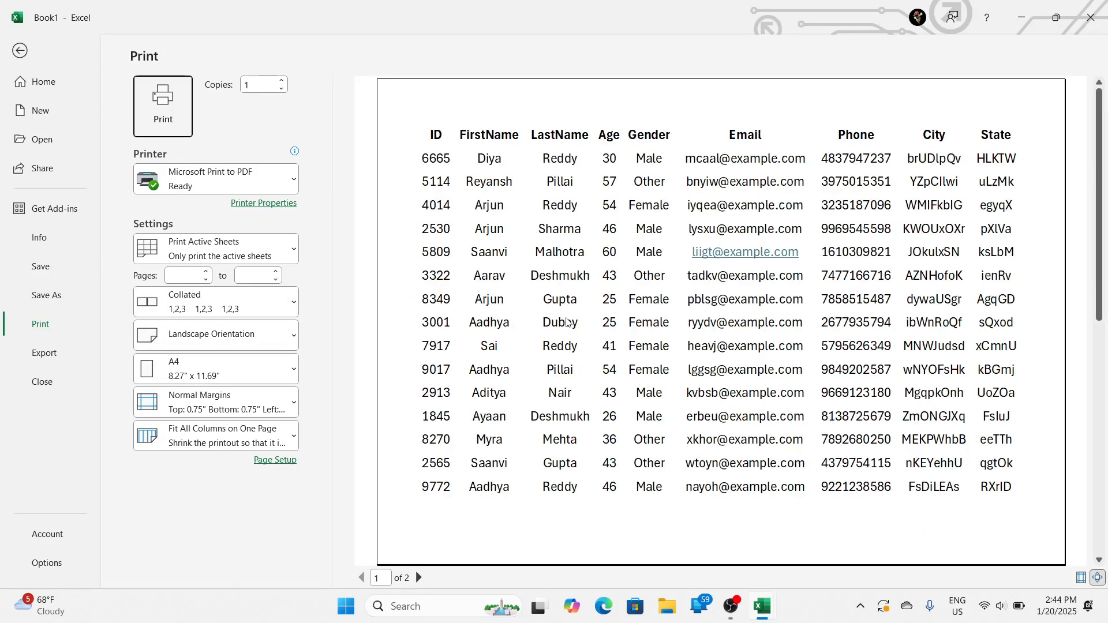
left_click(419, 577)
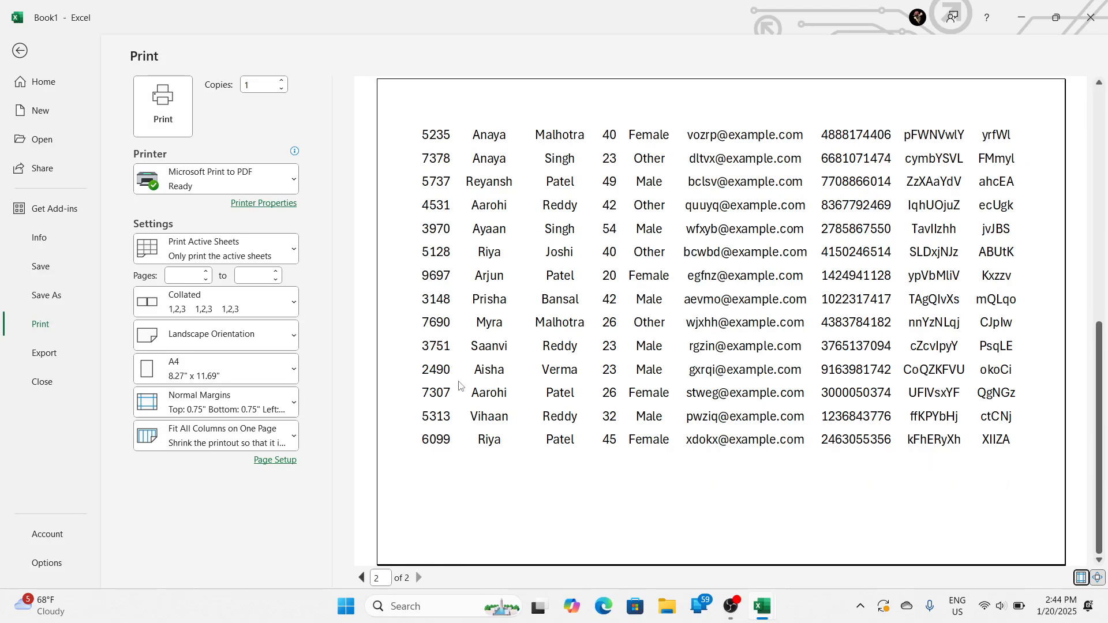
key("Escape")
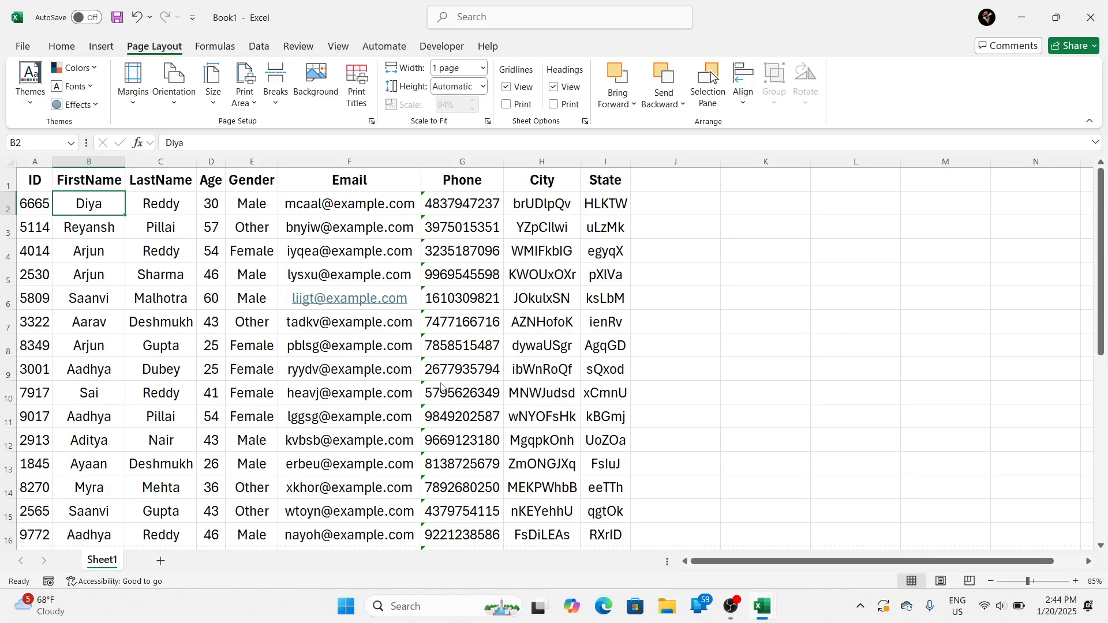
key("ctrl+p")
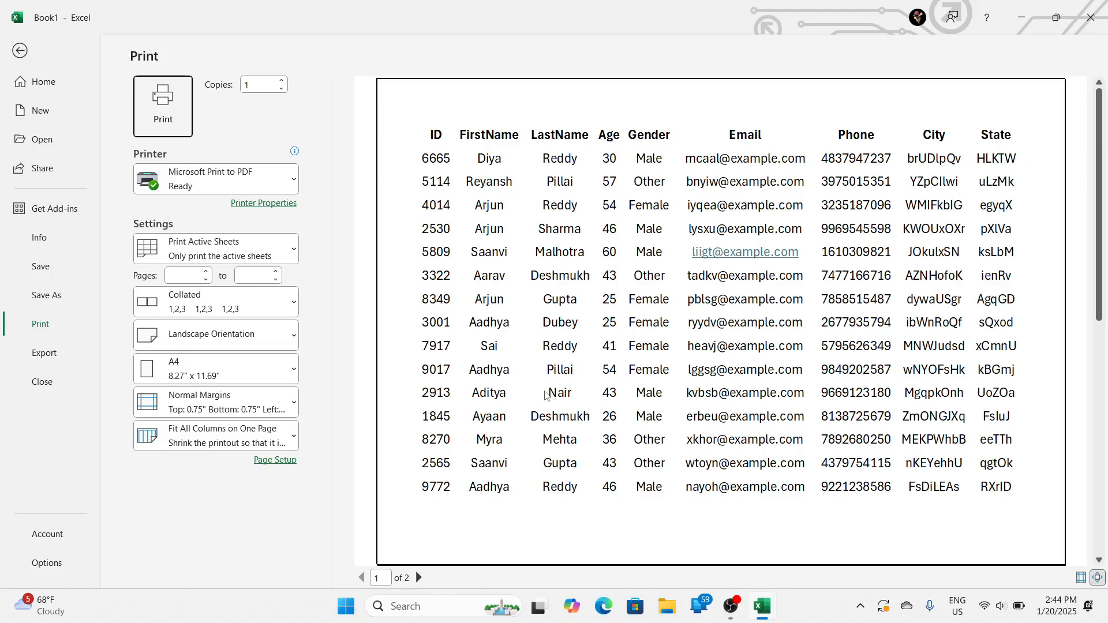
key("Escape")
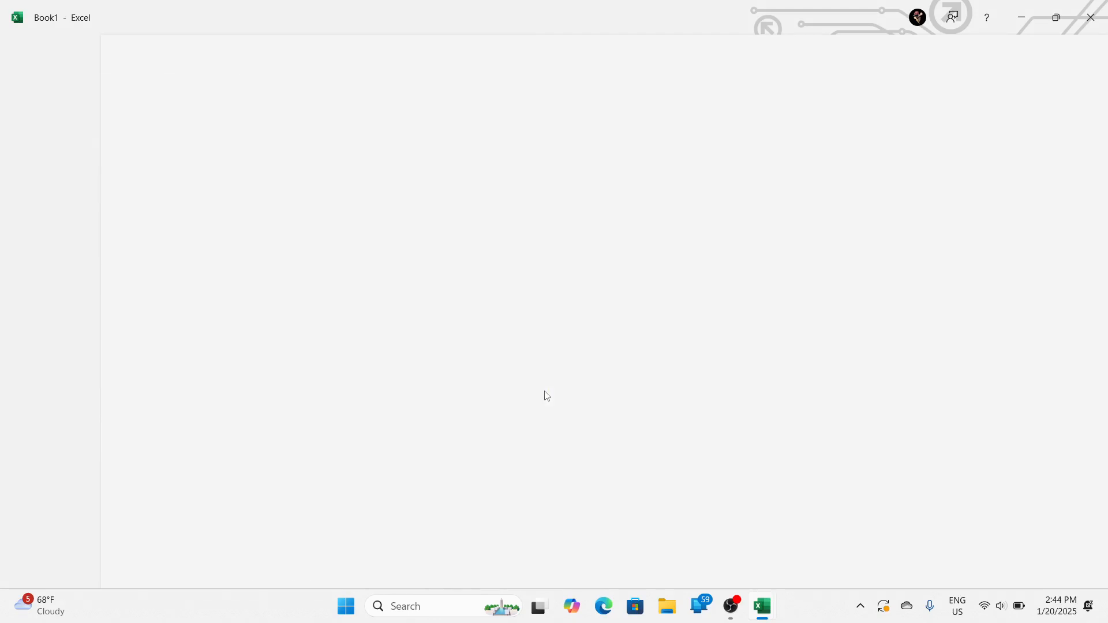
Step: Set the printout height to 1 page, preview the landscape sheet, and return to the worksheet
left_click(58, 322)
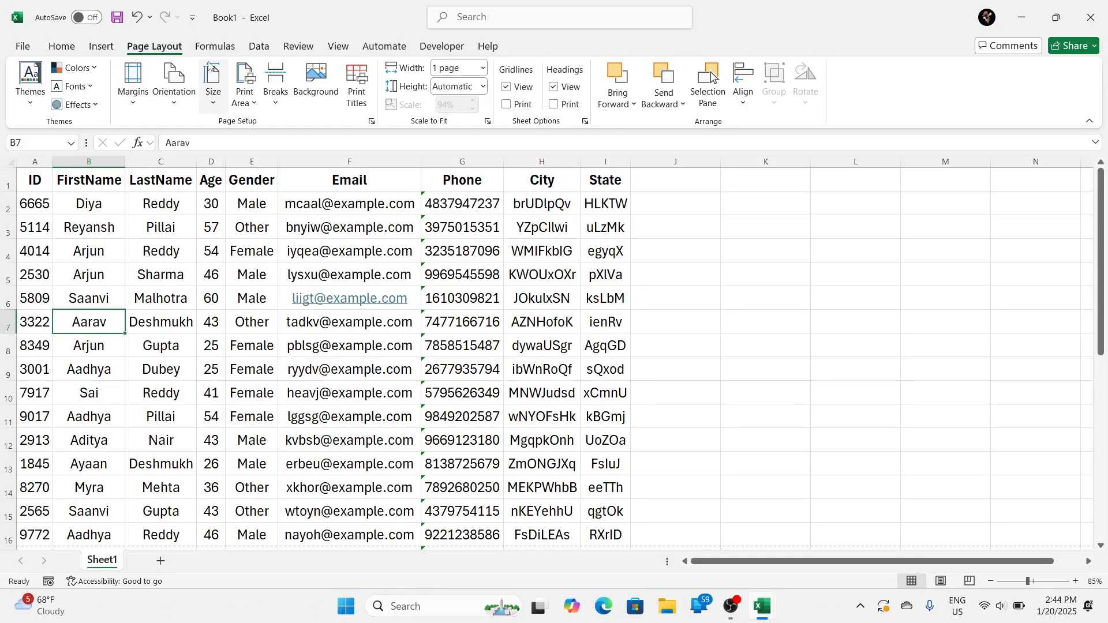
left_click(167, 89)
left_click(168, 90)
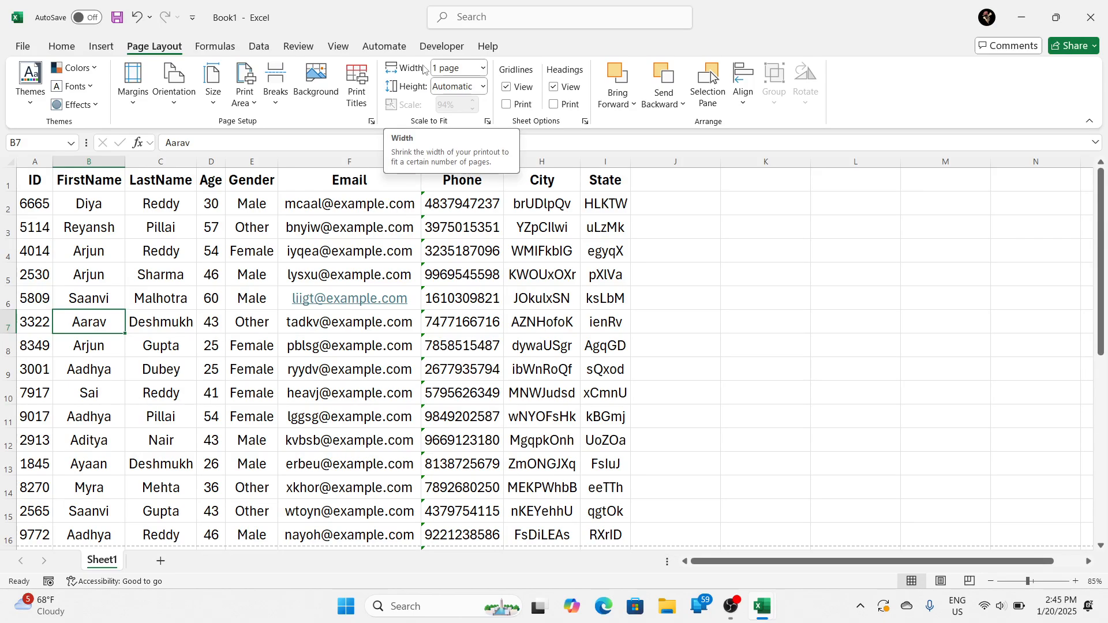
left_click(478, 87)
left_click(454, 126)
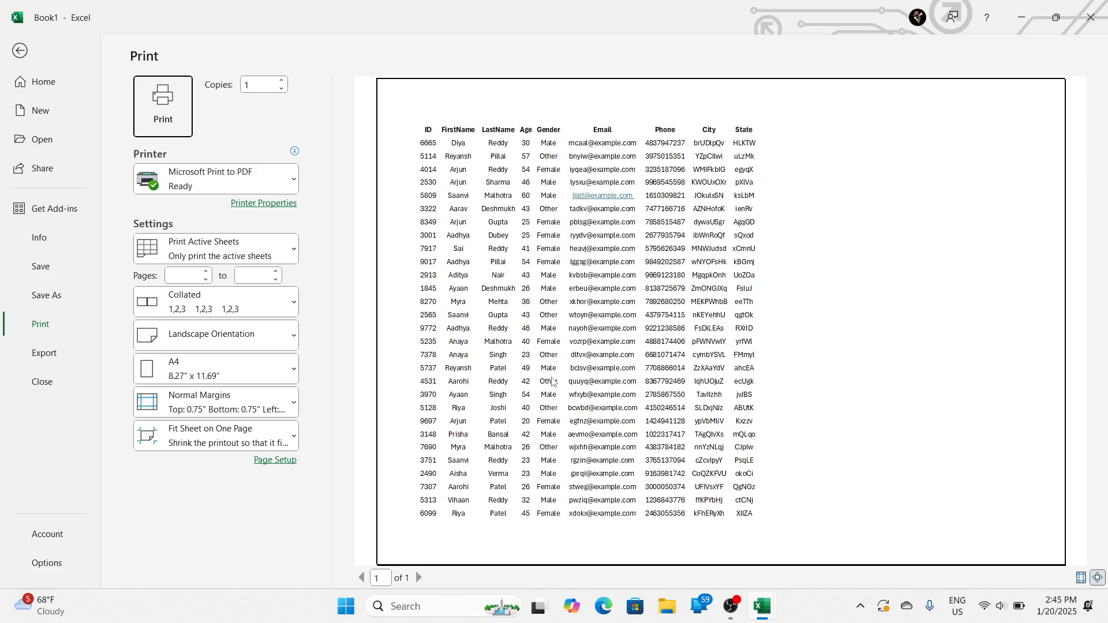
key("Escape")
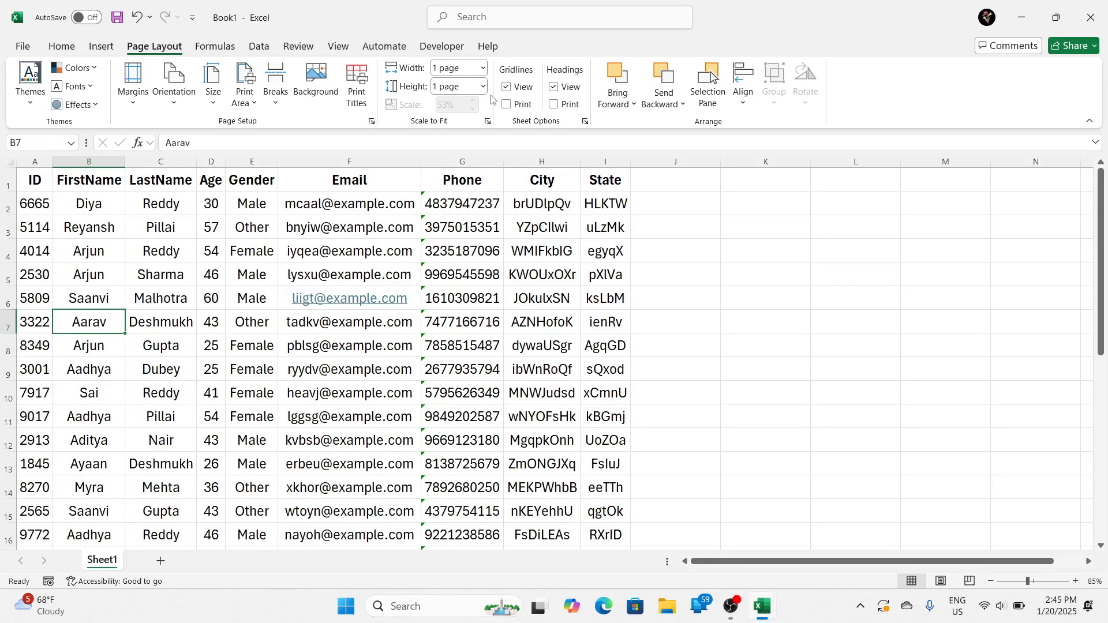
Step: Set both the height and the width of the printout scaling to Automatic
left_click(487, 88)
left_click(483, 121)
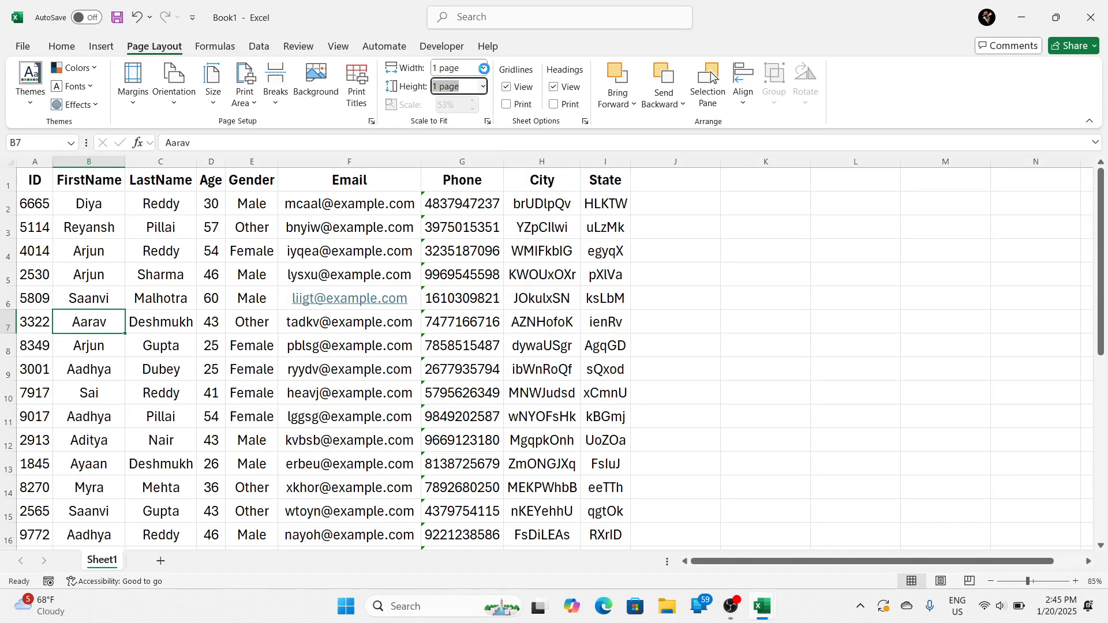
left_click(482, 69)
left_click(459, 87)
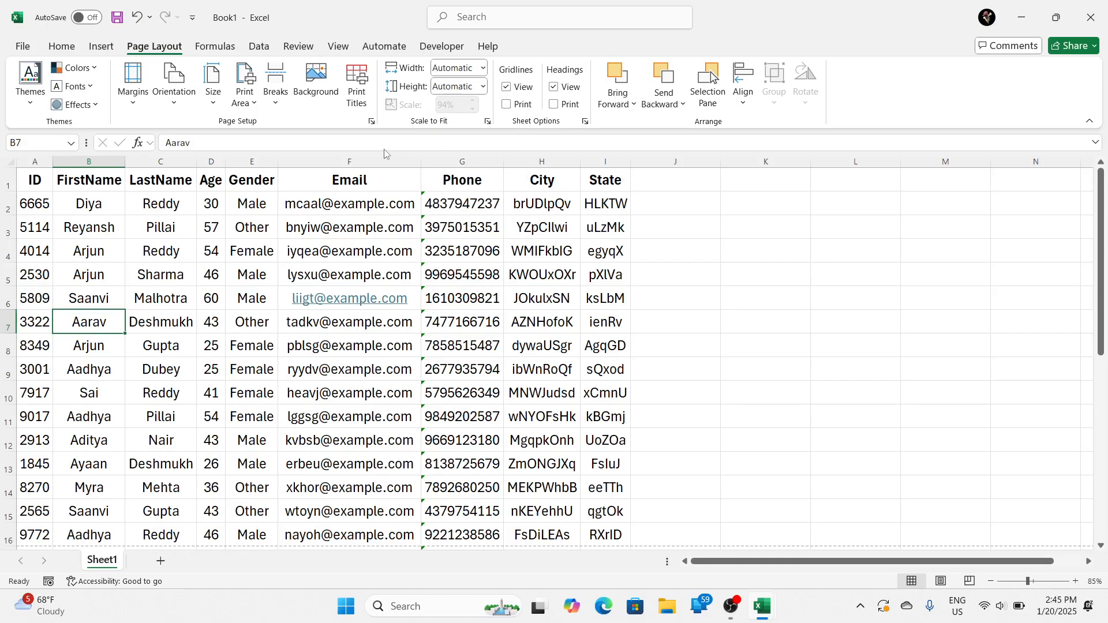
Step: Examine the table from the header row down to the page break below row 16 to see which rows fit on the first landscape page
left_click(214, 97)
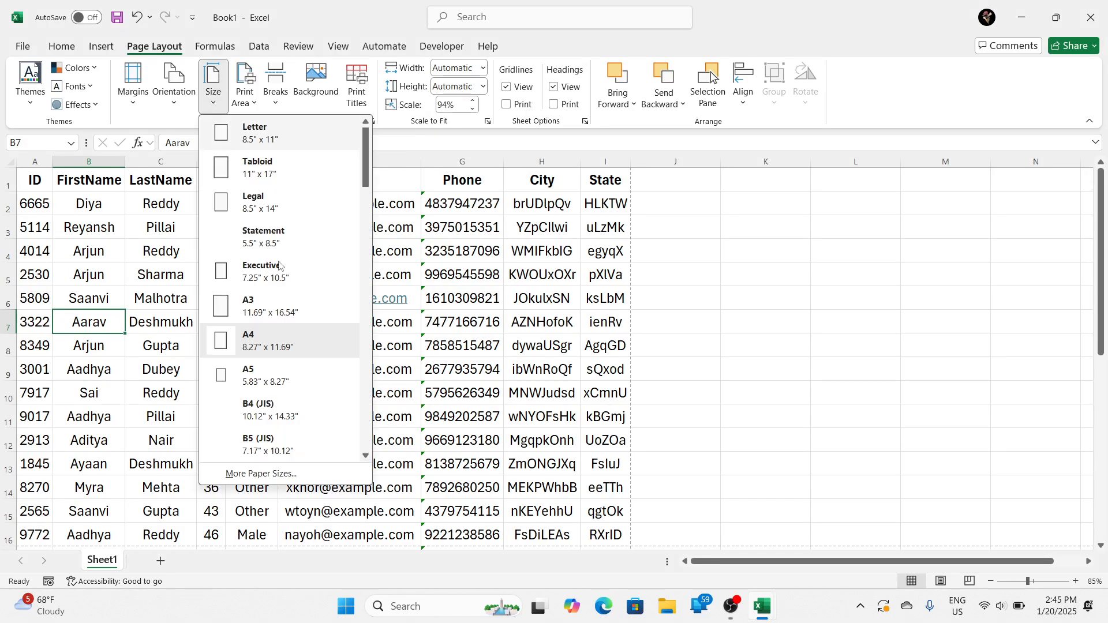
left_click(523, 299)
left_click_drag(35, 180, 590, 488)
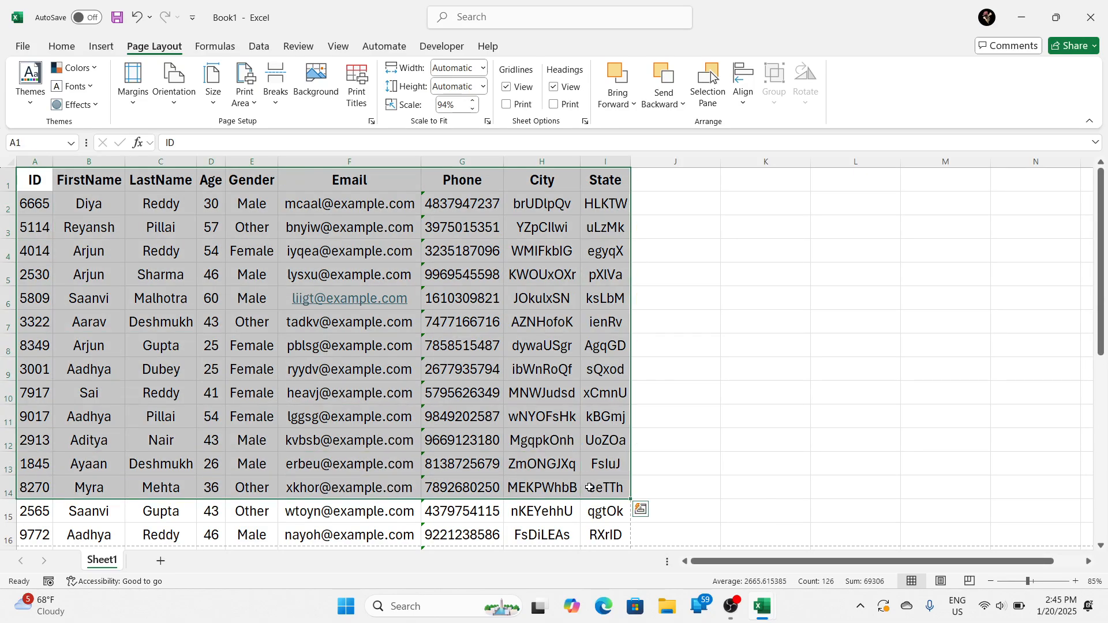
left_click(141, 490)
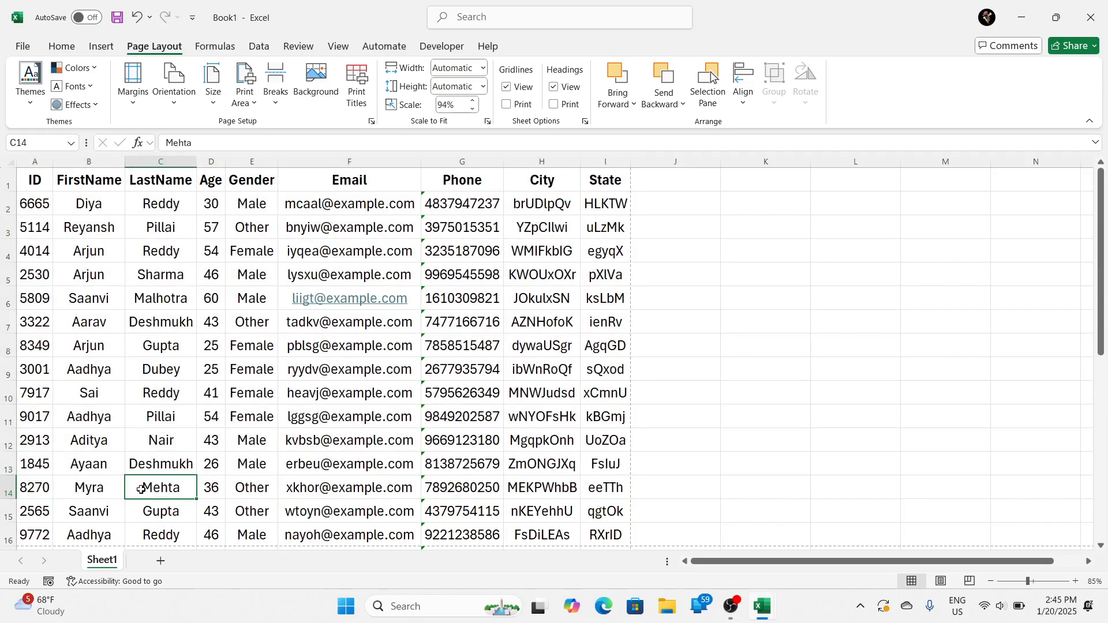
left_click_drag(35, 177, 588, 536)
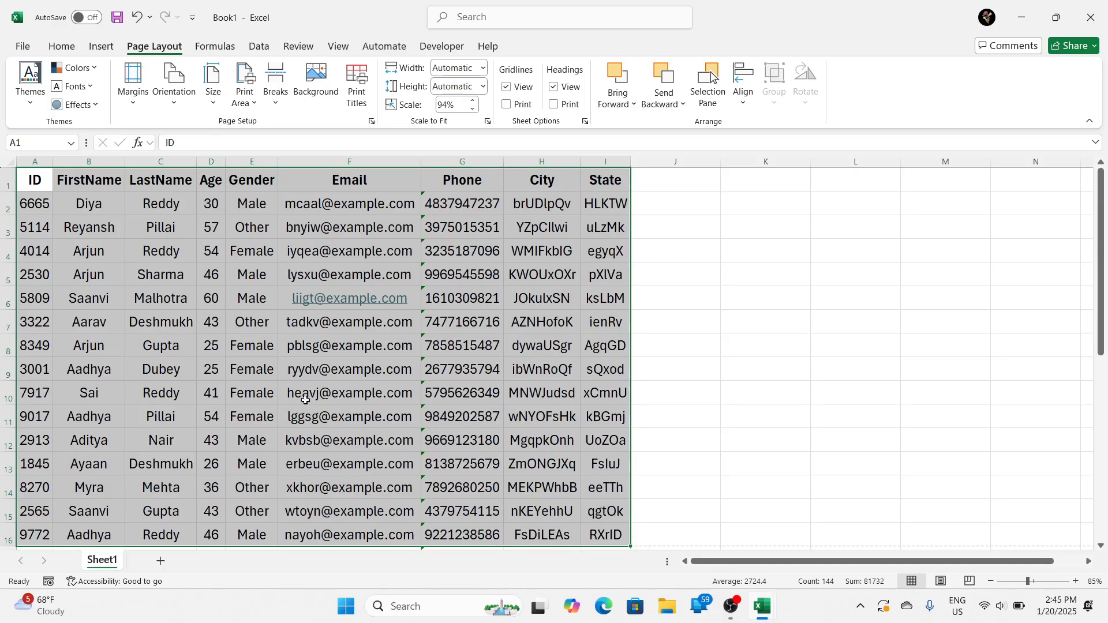
scroll(305, 392, "down", 3)
left_click(249, 346)
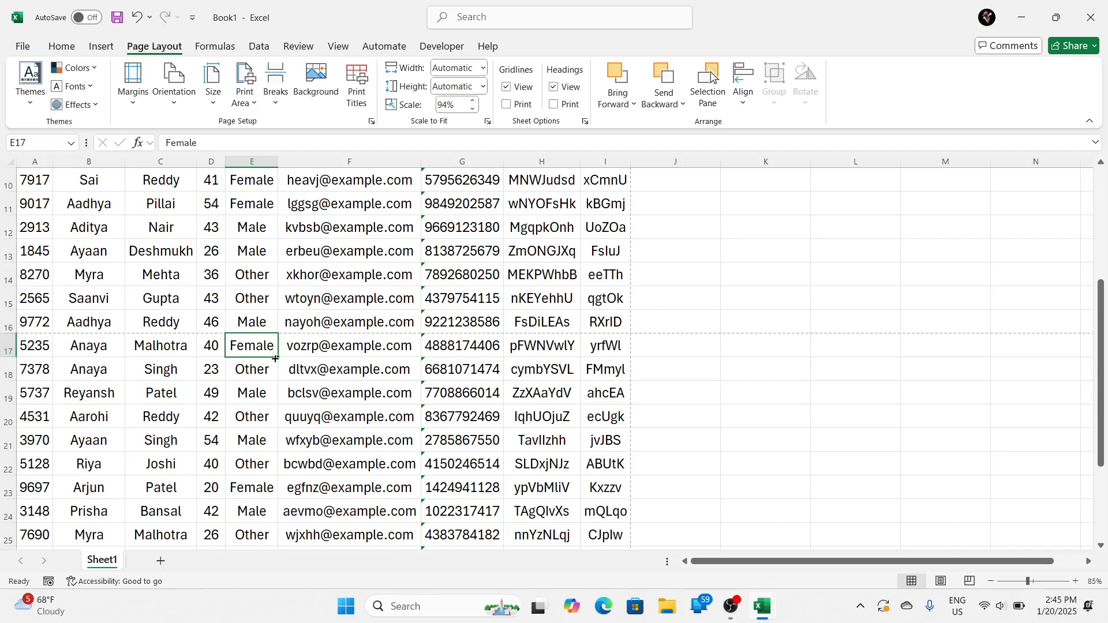
scroll(271, 404, "up", 3)
scroll(260, 436, "down", 2)
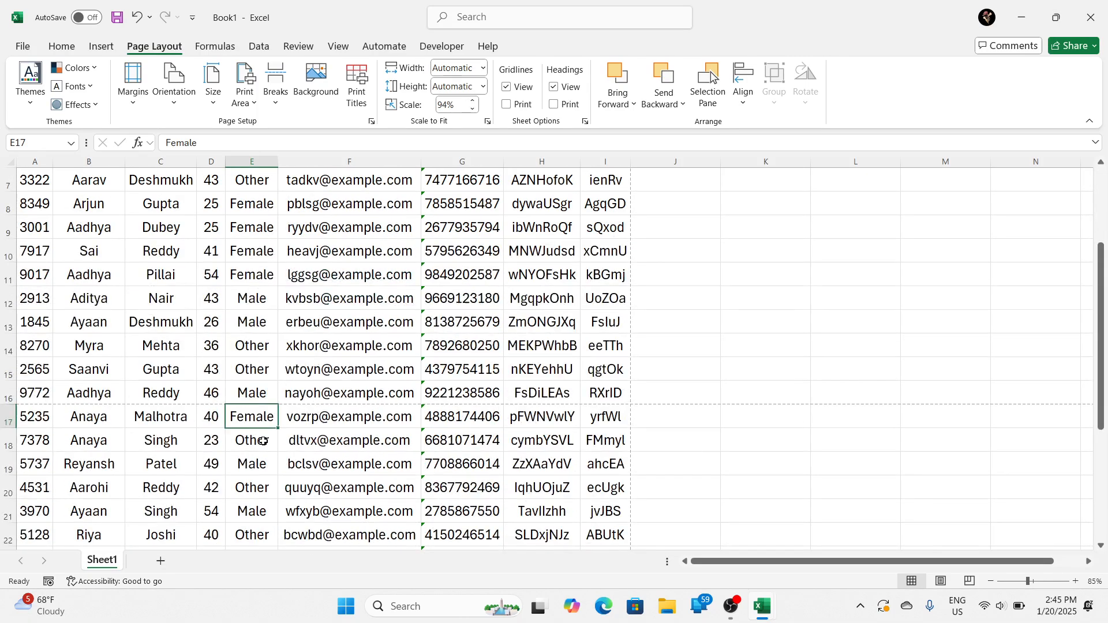
scroll(263, 442, "up", 2)
Step: Change the page orientation of Sheet1 to Portrait
left_click(138, 95)
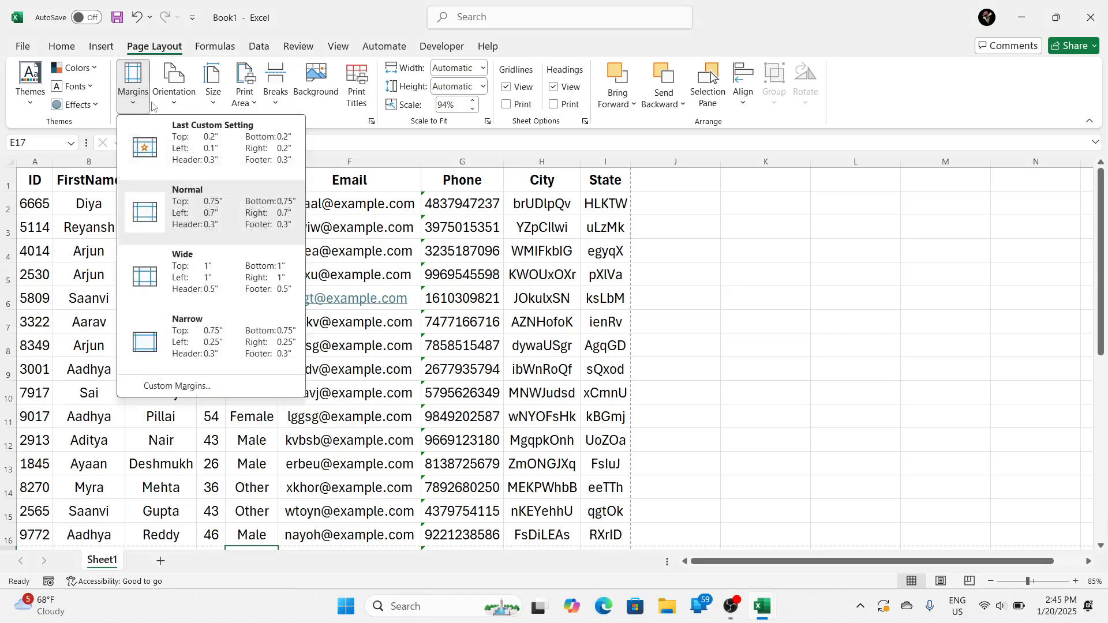
left_click(156, 104)
left_click(173, 93)
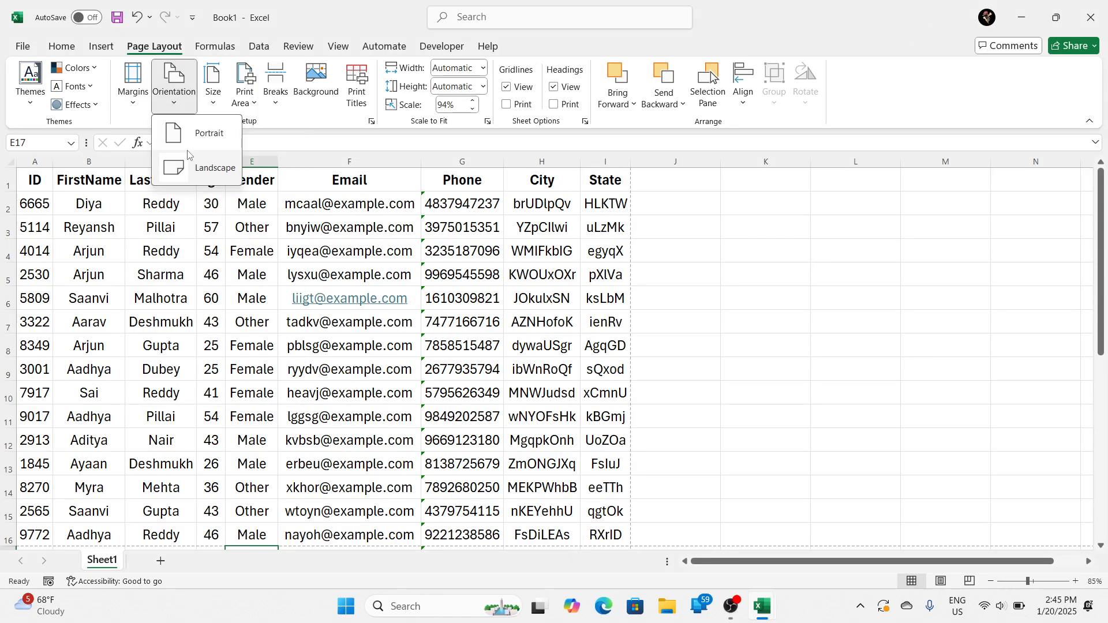
left_click(188, 158)
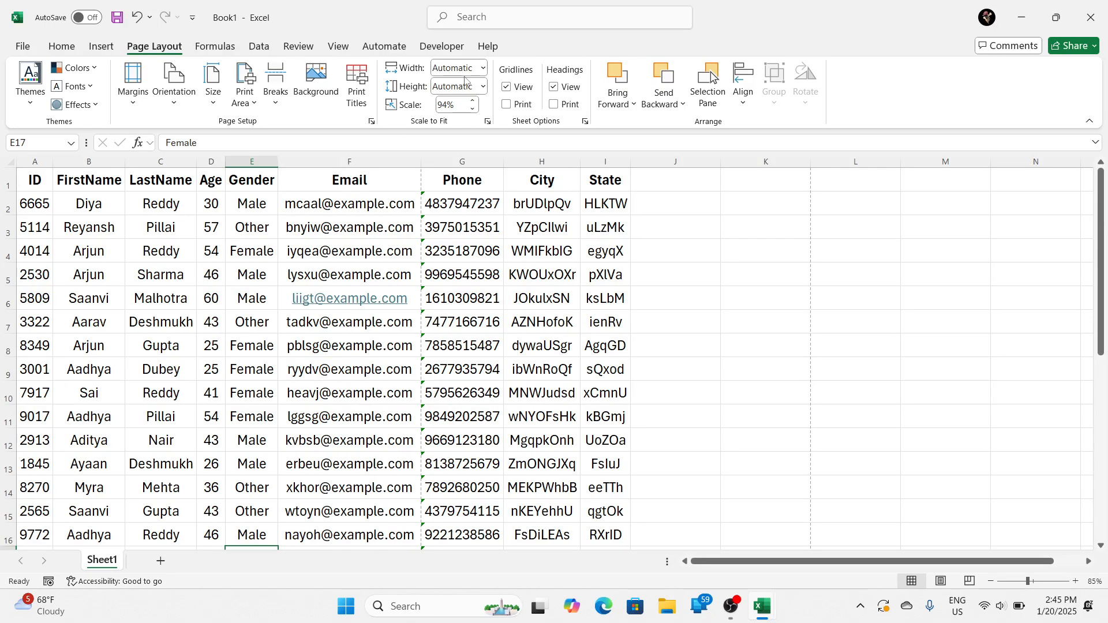
Step: Check the width scaling options, leave the width at Automatic, and open the print preview of the portrait sheet
left_click(483, 68)
left_click(469, 89)
left_click(484, 69)
left_click(484, 69)
key("ctrl+p")
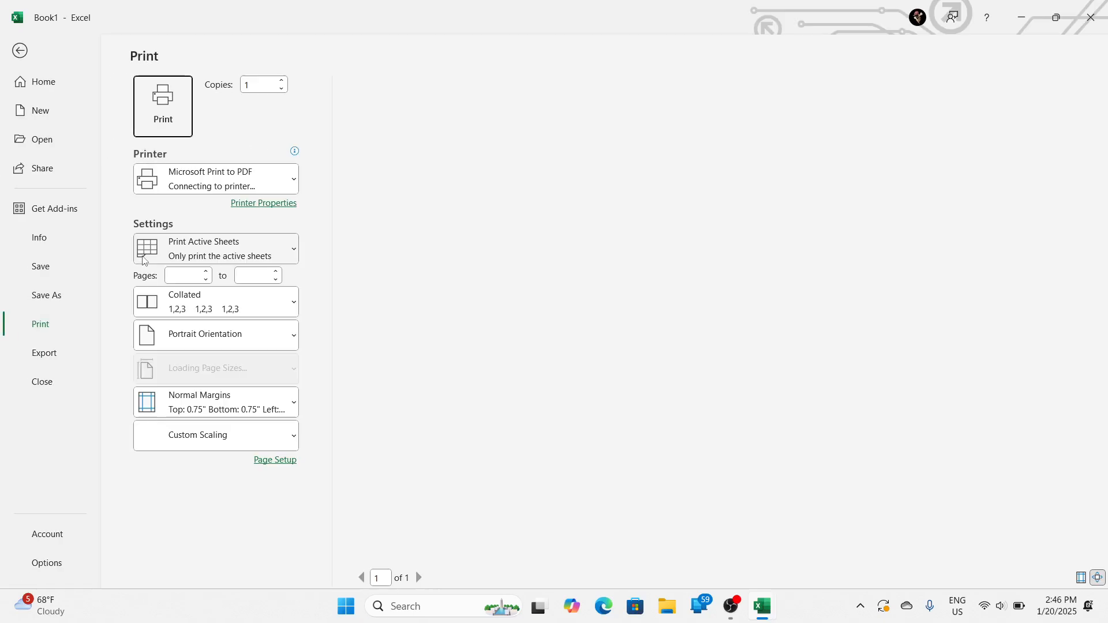
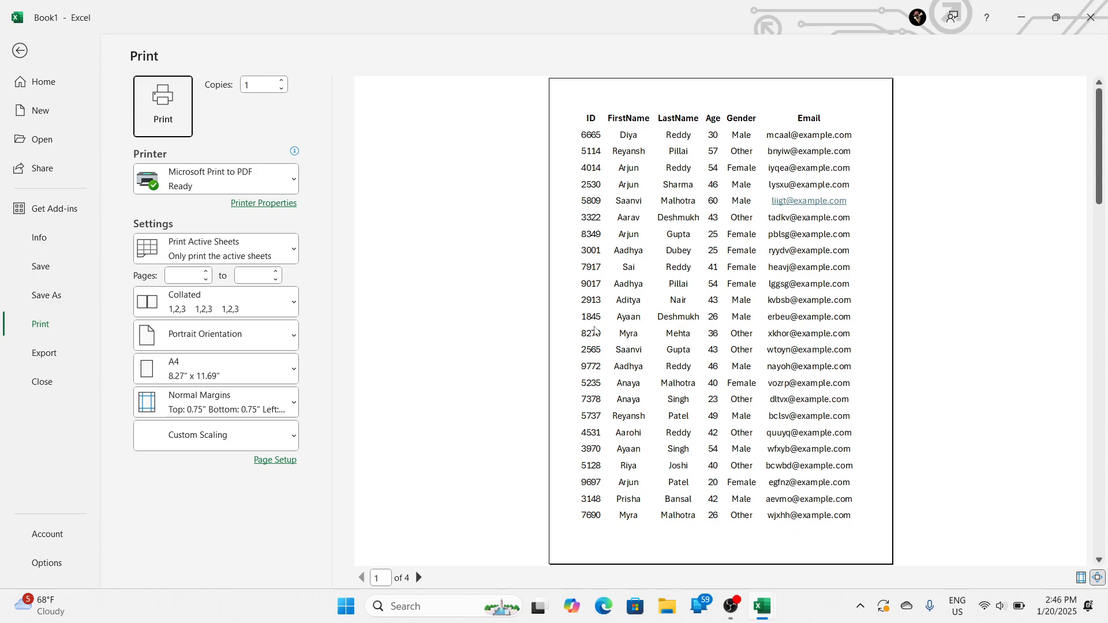
Step: Page through the print preview of the portrait sheet to see how the columns and rows split, then return to the worksheet
left_click(418, 578)
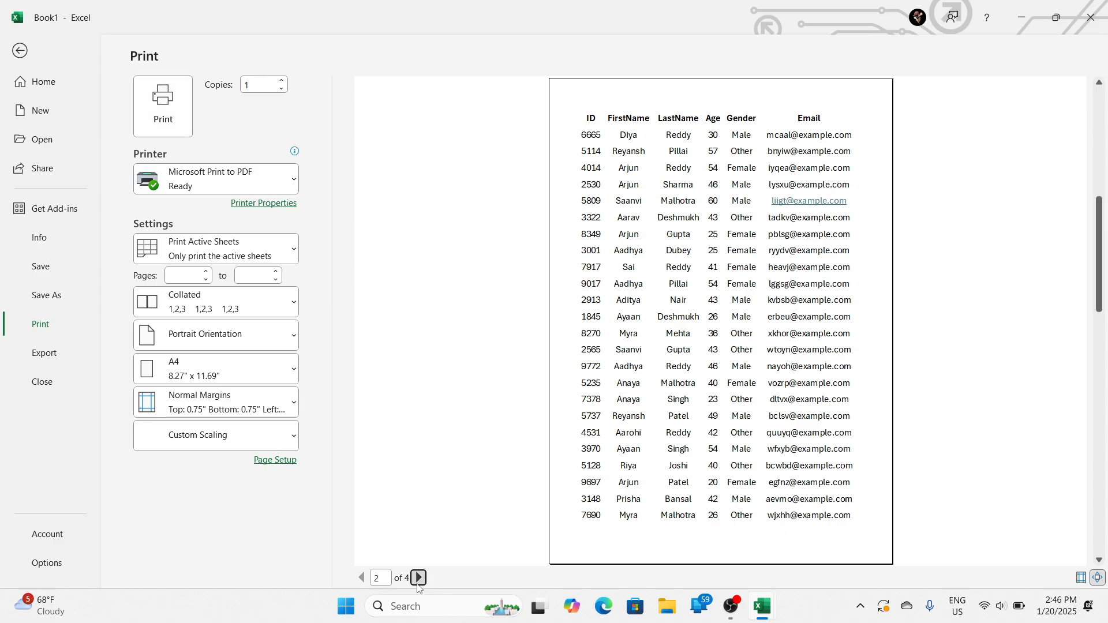
left_click(361, 578)
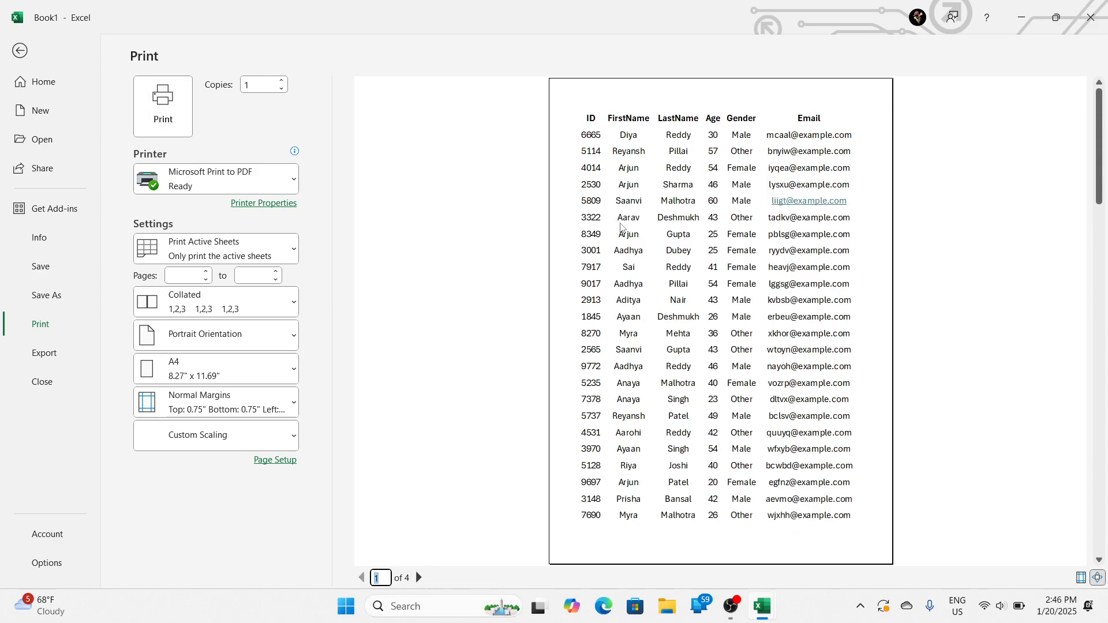
left_click(419, 577)
left_click(419, 577)
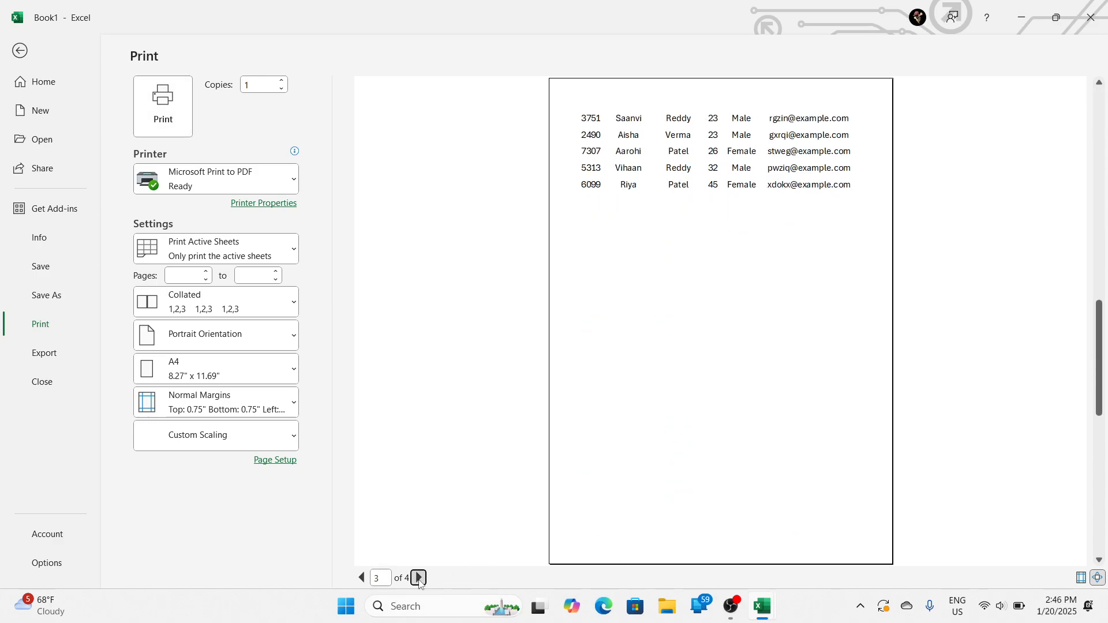
key("Escape")
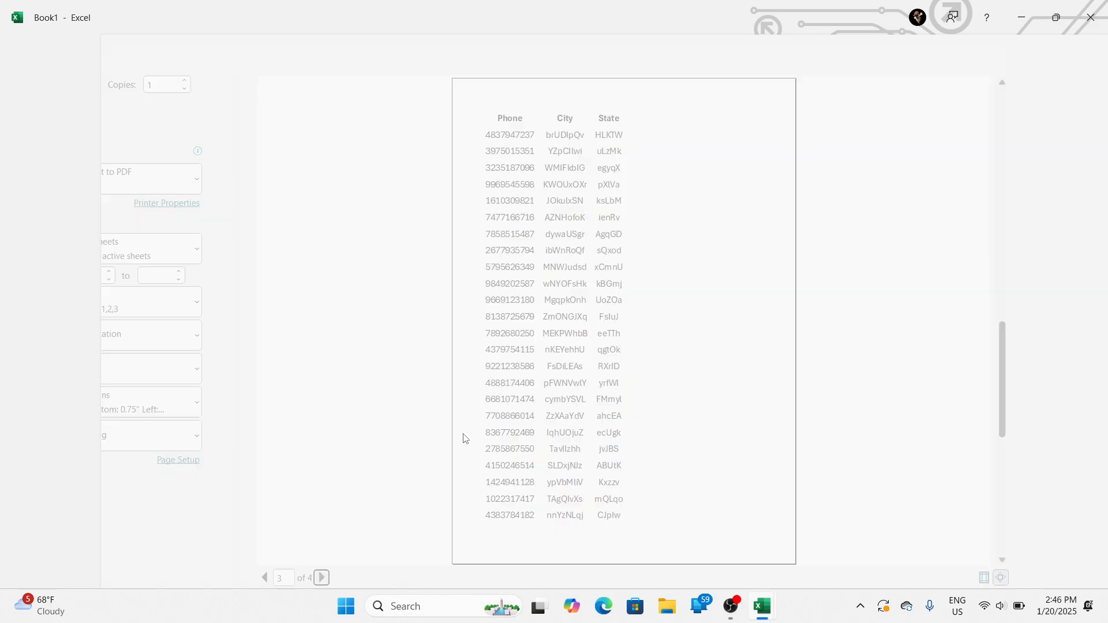
Step: Set the range A1:I17, from the ID header through the State column, as the print area
left_click_drag(35, 186, 580, 512)
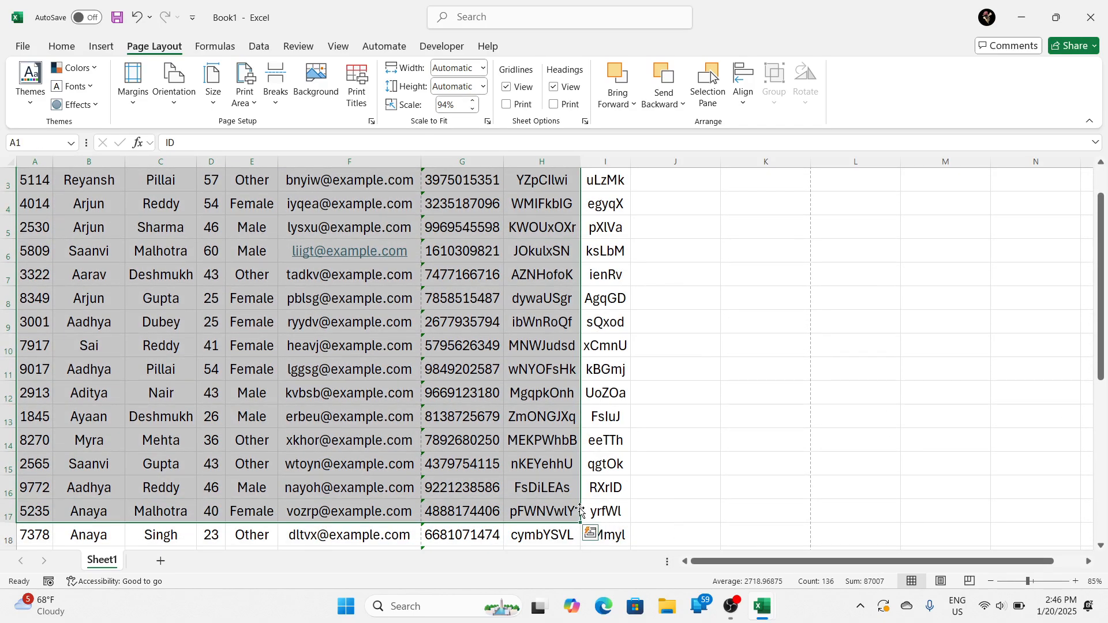
key("shift+Right")
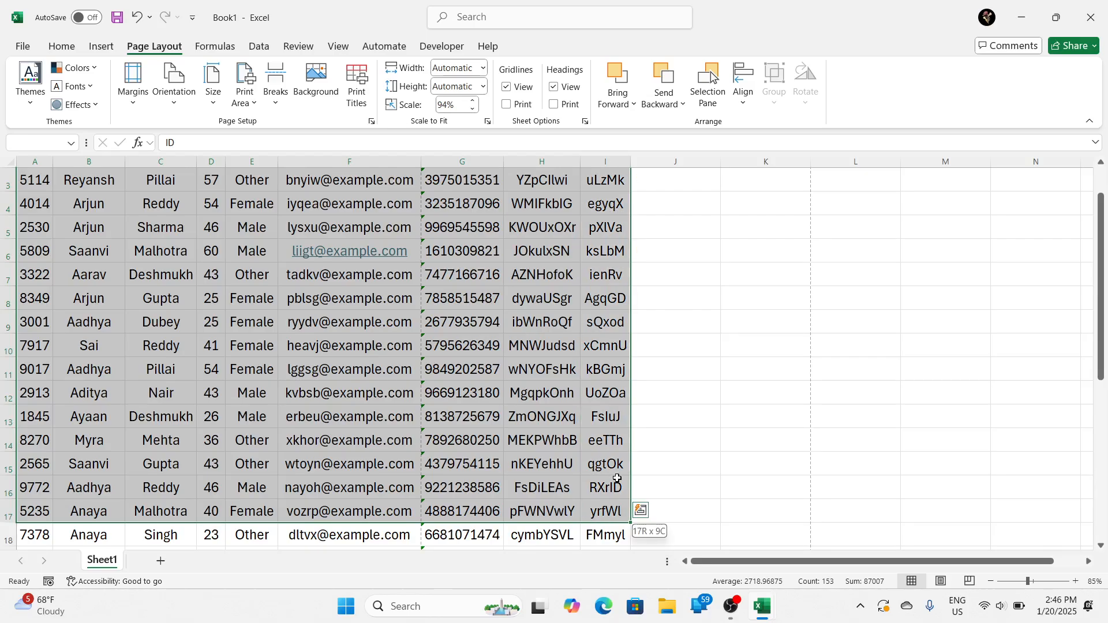
scroll(365, 453, "up", 1)
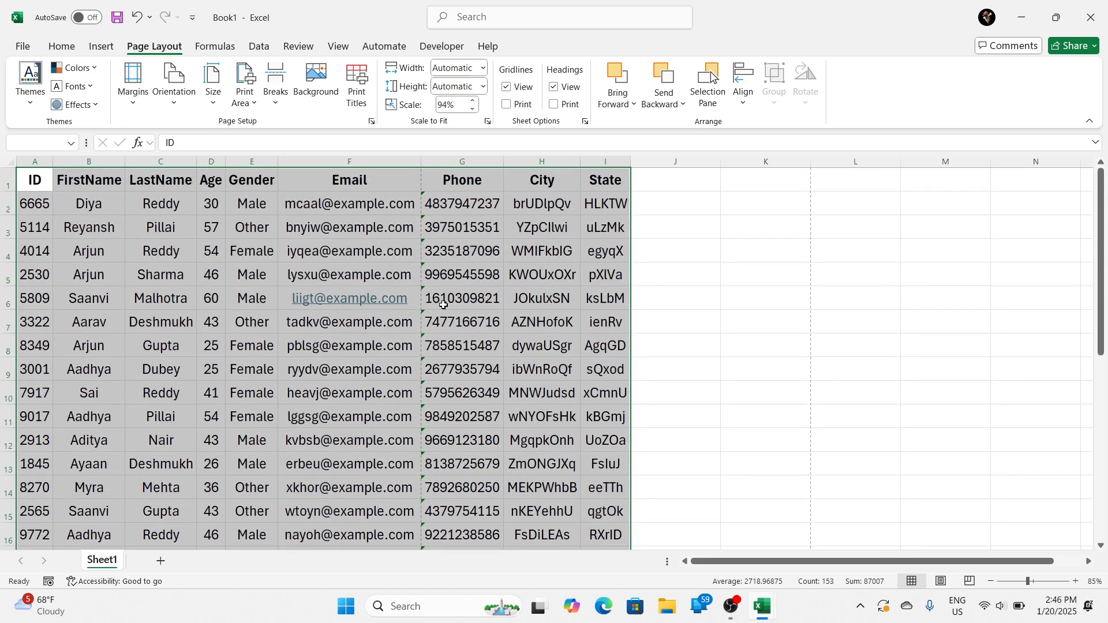
left_click(233, 106)
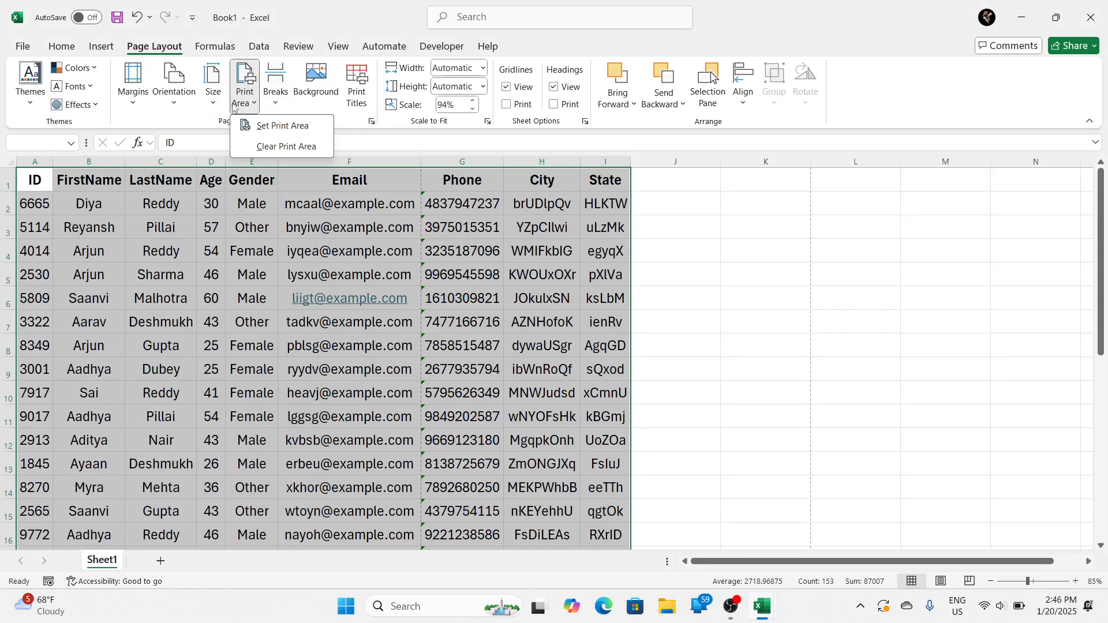
left_click(274, 128)
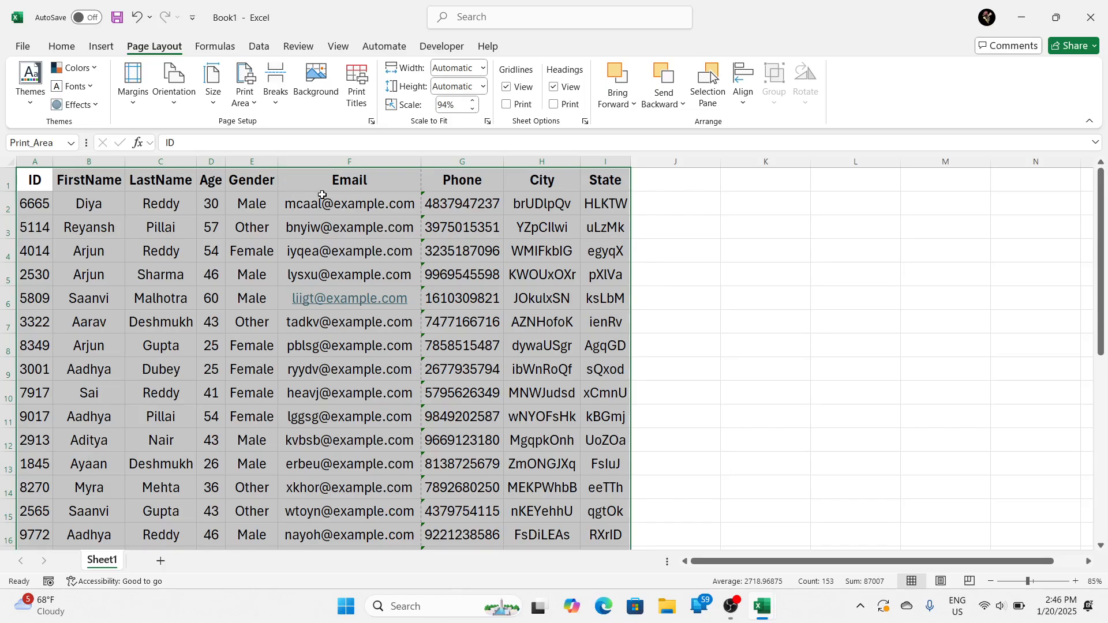
Step: Check both pages of the print area in the print preview and return to the worksheet
key("ctrl+p")
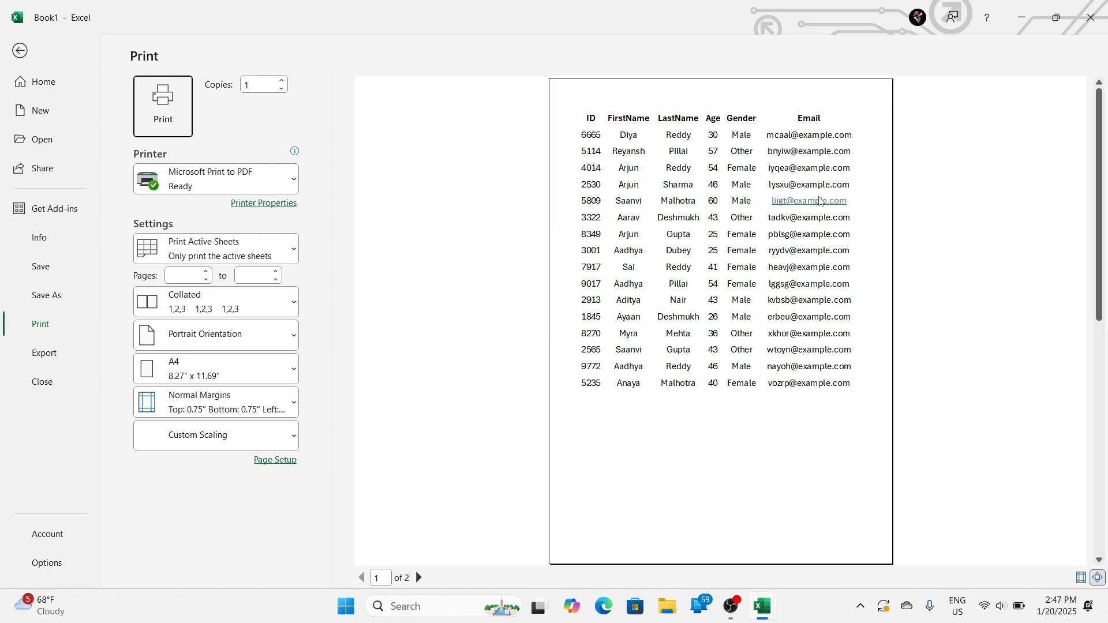
left_click(419, 578)
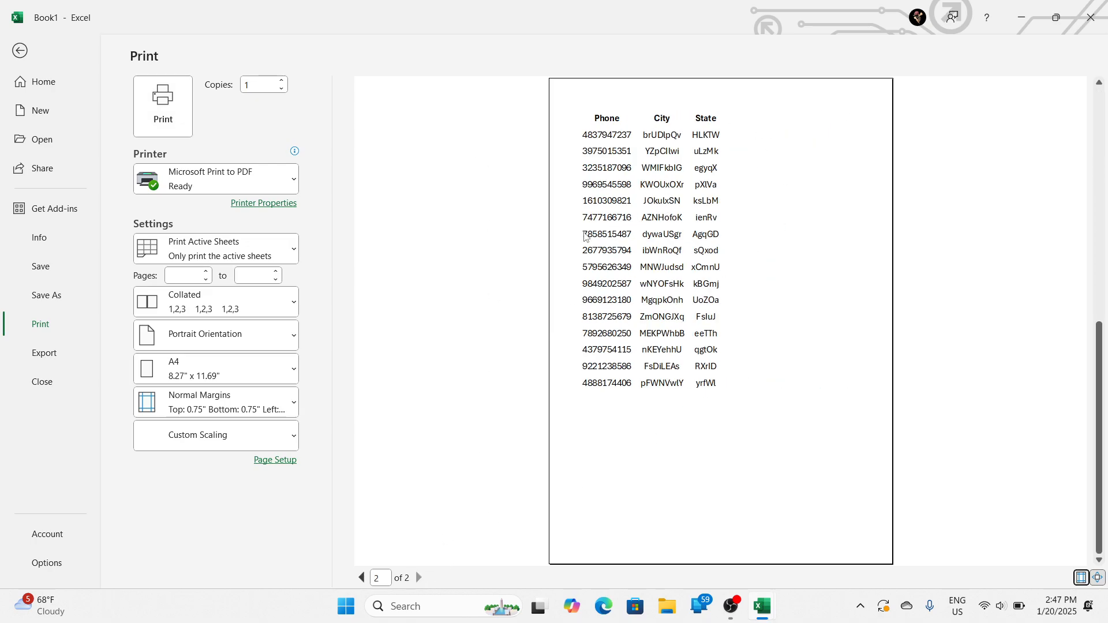
key("Escape")
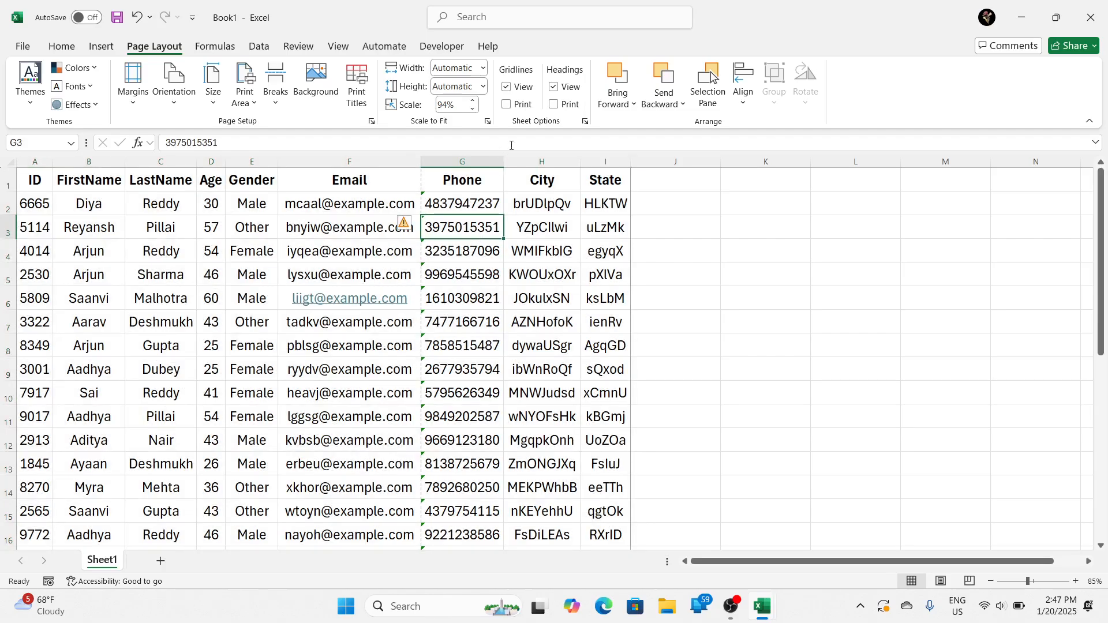
Step: Set the width scaling to 1 page and check in the print preview how the print area fits
left_click(483, 69)
left_click(490, 104)
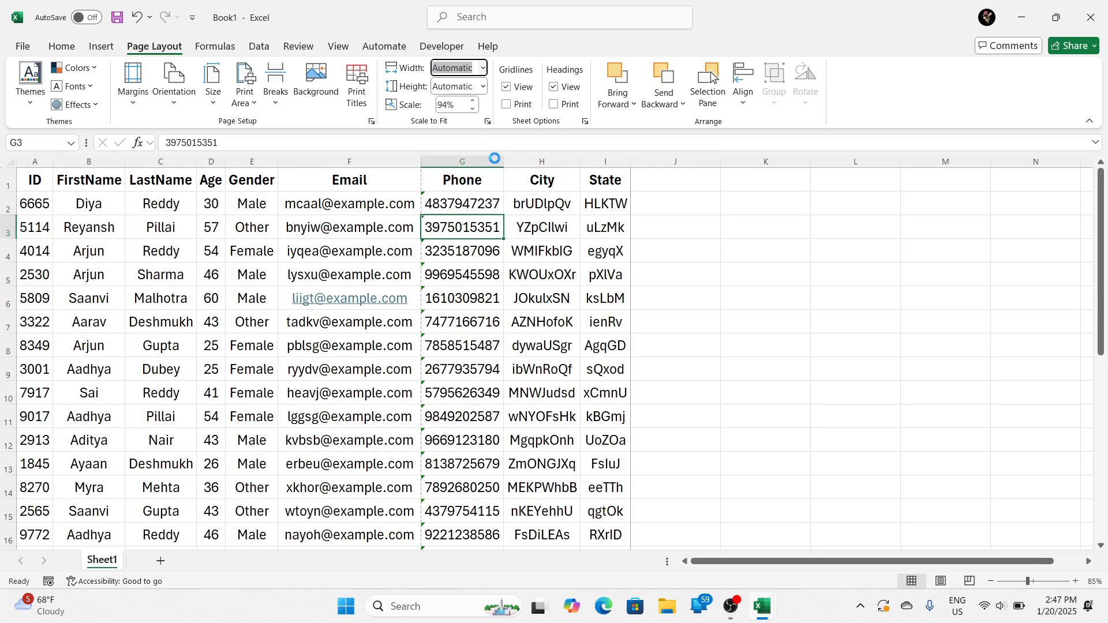
key("ctrl+p")
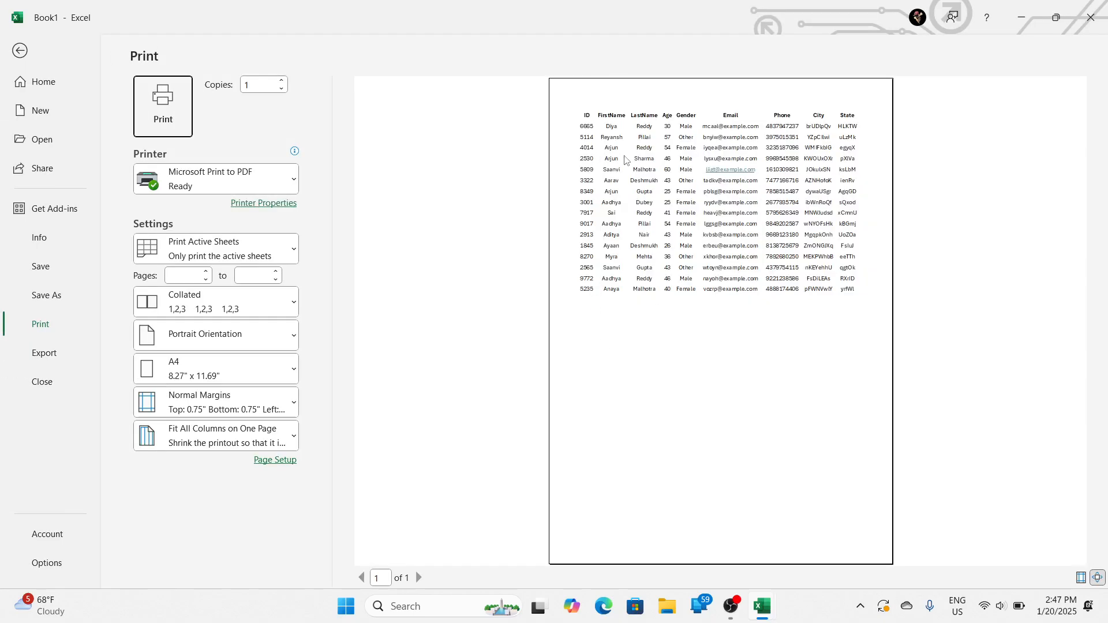
left_click(692, 182)
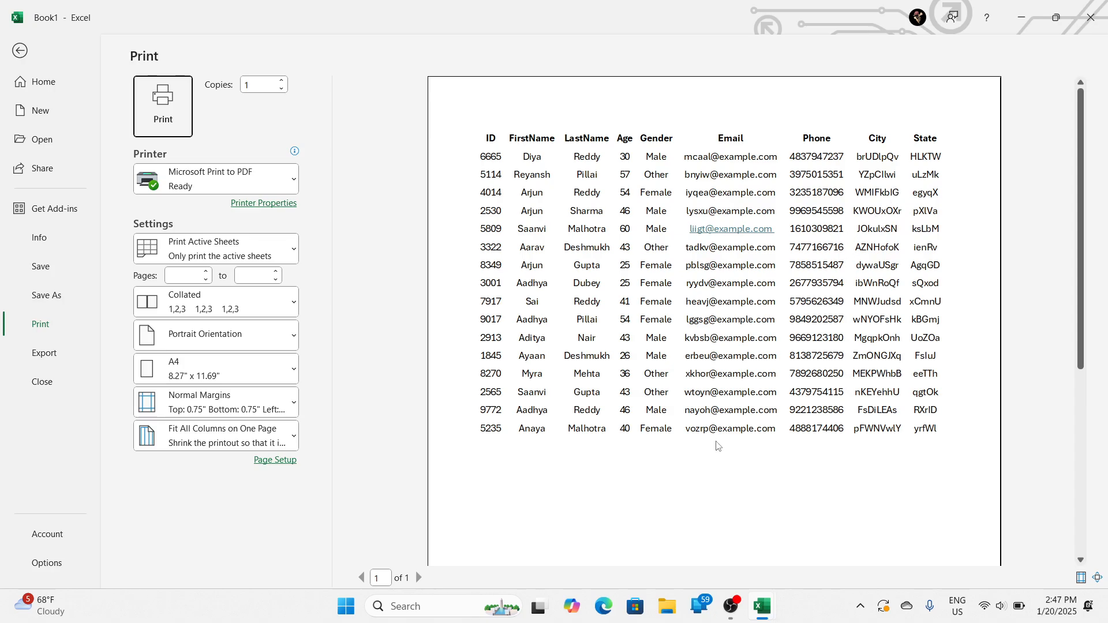
scroll(717, 445, "down", 3)
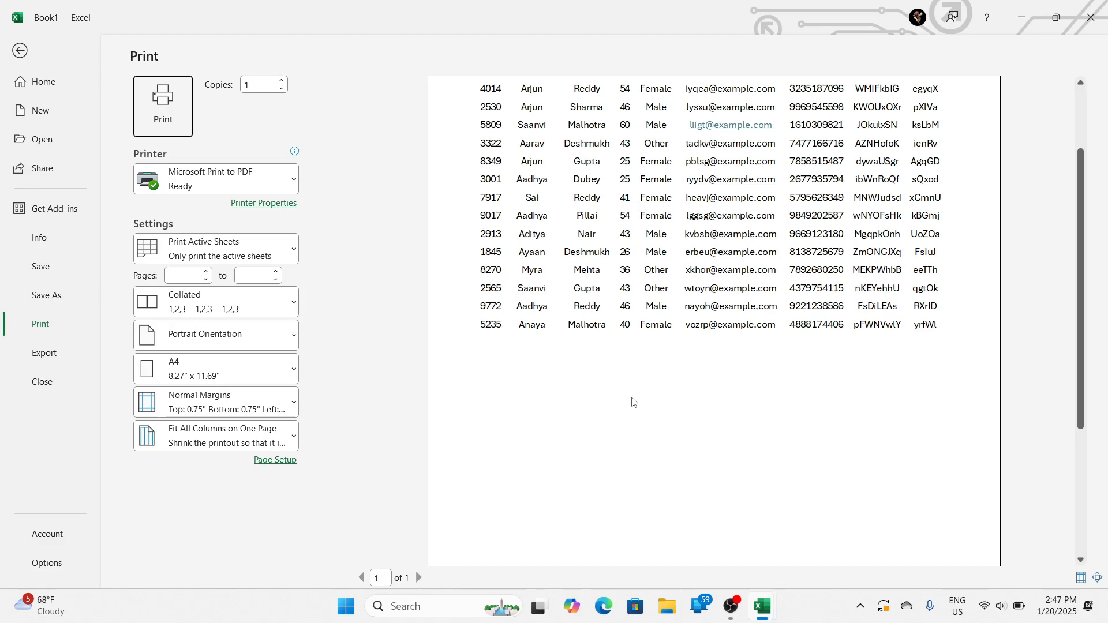
key("Escape")
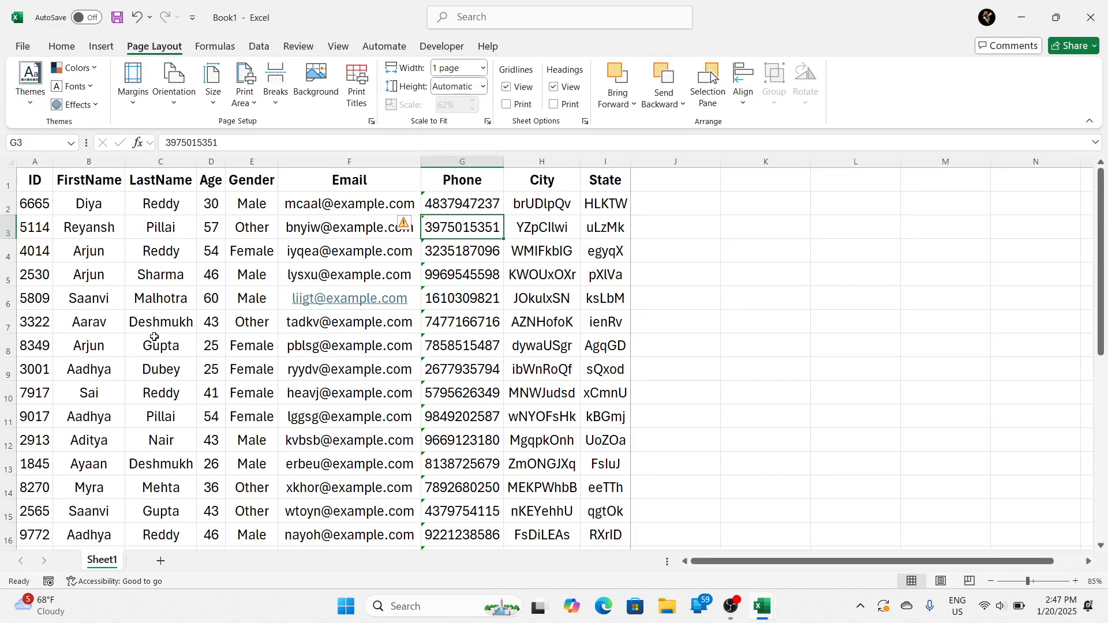
Step: Clear the print area from Sheet1
scroll(152, 339, "down", 5)
scroll(151, 348, "up", 1)
scroll(151, 347, "up", 3)
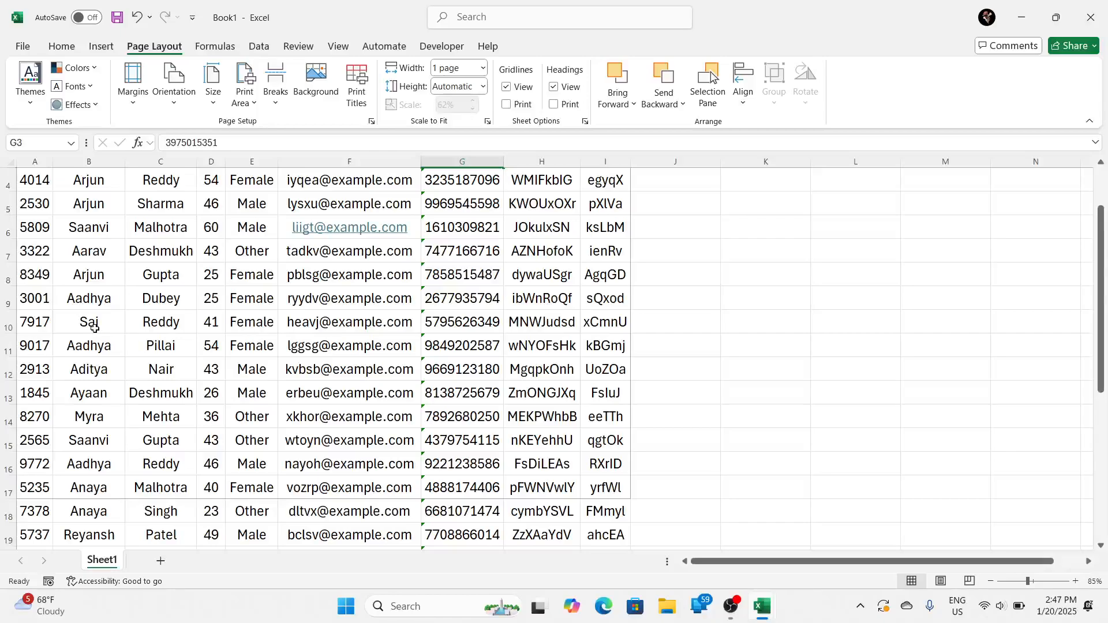
left_click(89, 322)
left_click(246, 97)
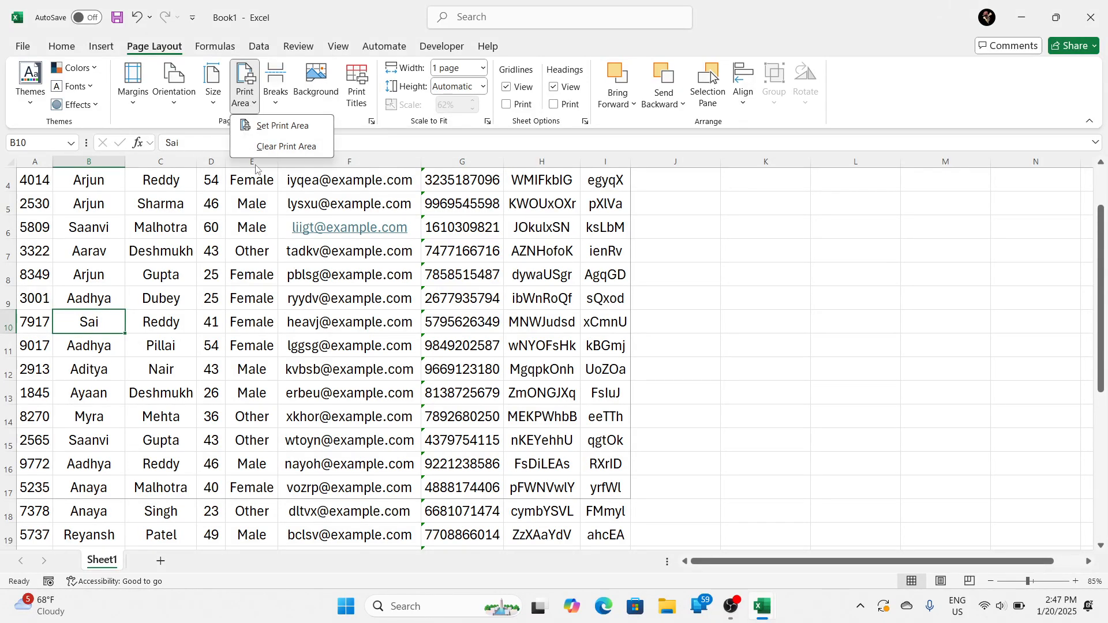
left_click(286, 148)
scroll(215, 336, "up", 1)
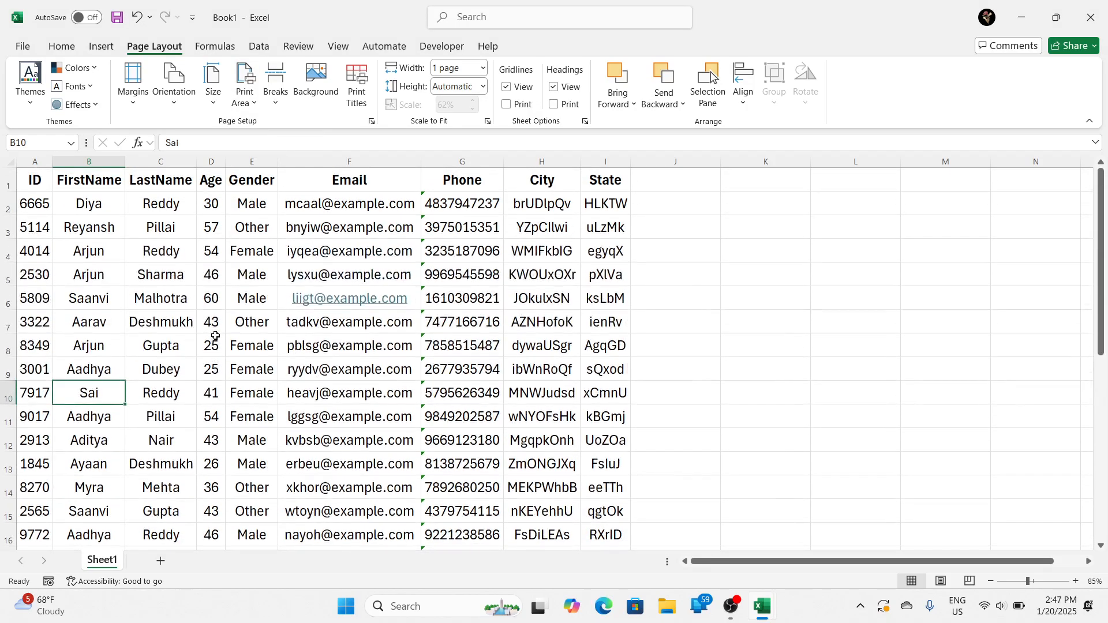
Step: Examine the print preview of the full table down to its last row and return to the worksheet
key("ctrl+p")
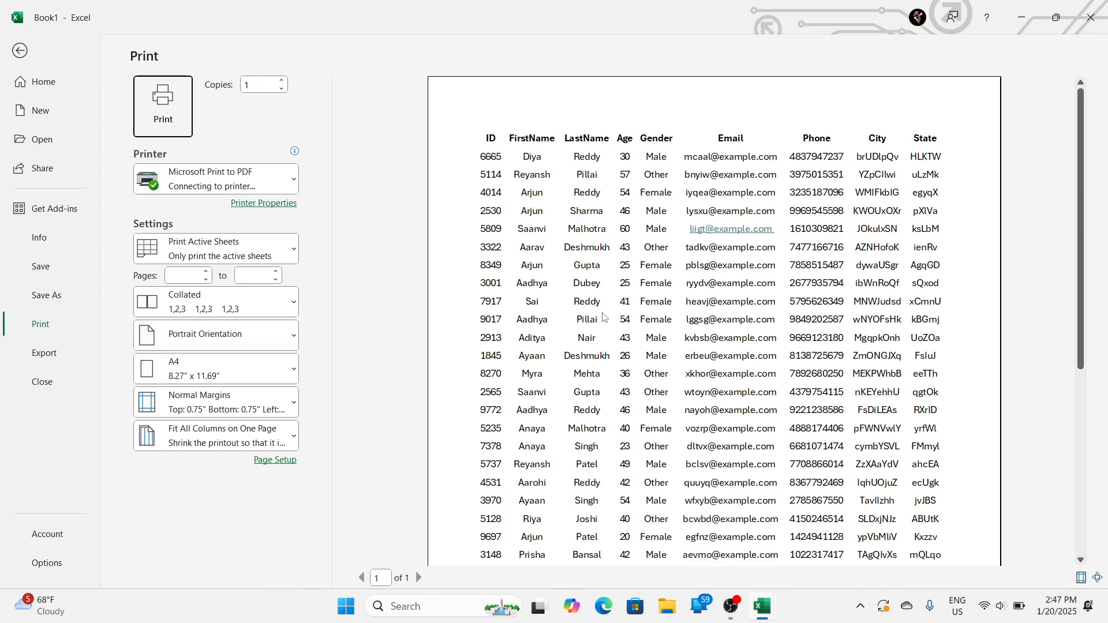
scroll(612, 330, "down", 4)
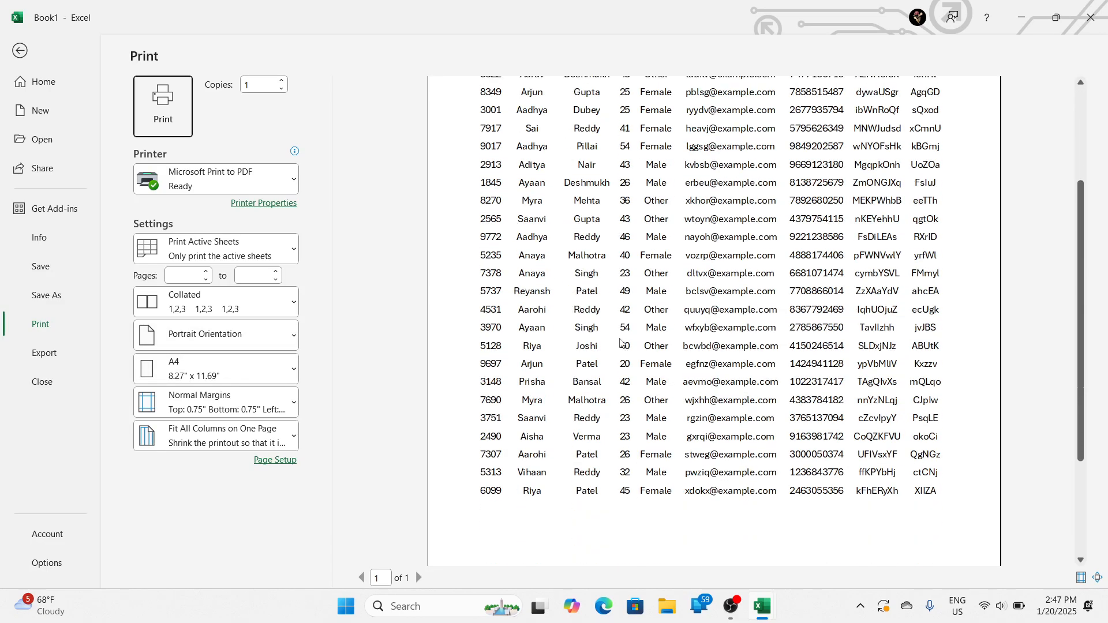
left_click(621, 344)
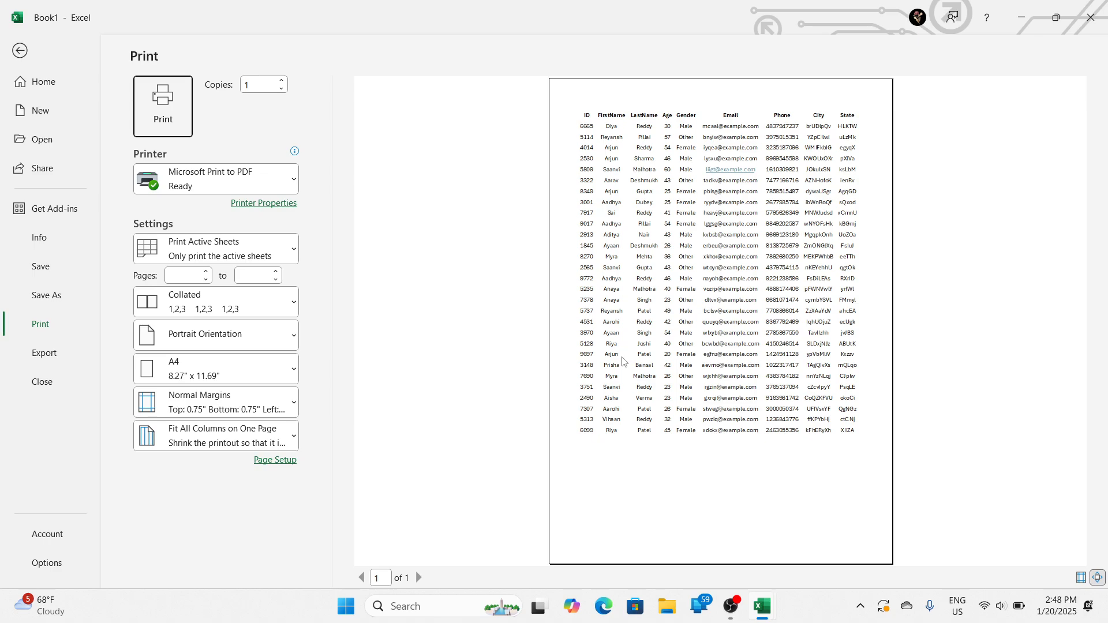
key("Escape")
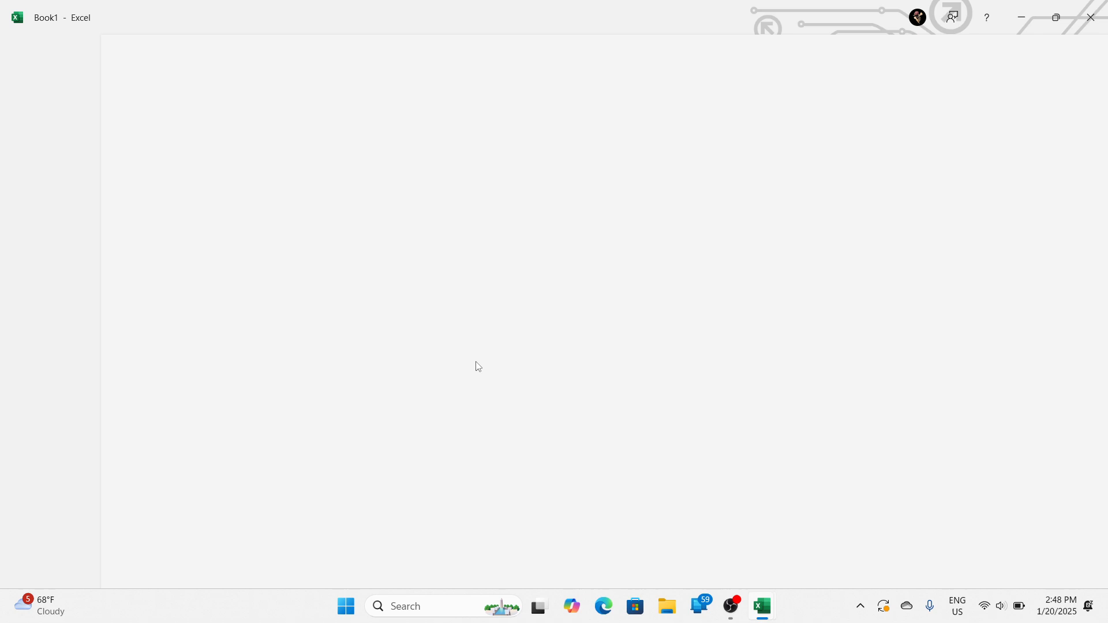
Step: Insert a page break at cell D11 in the Age column and check the split in the print preview
left_click(184, 281)
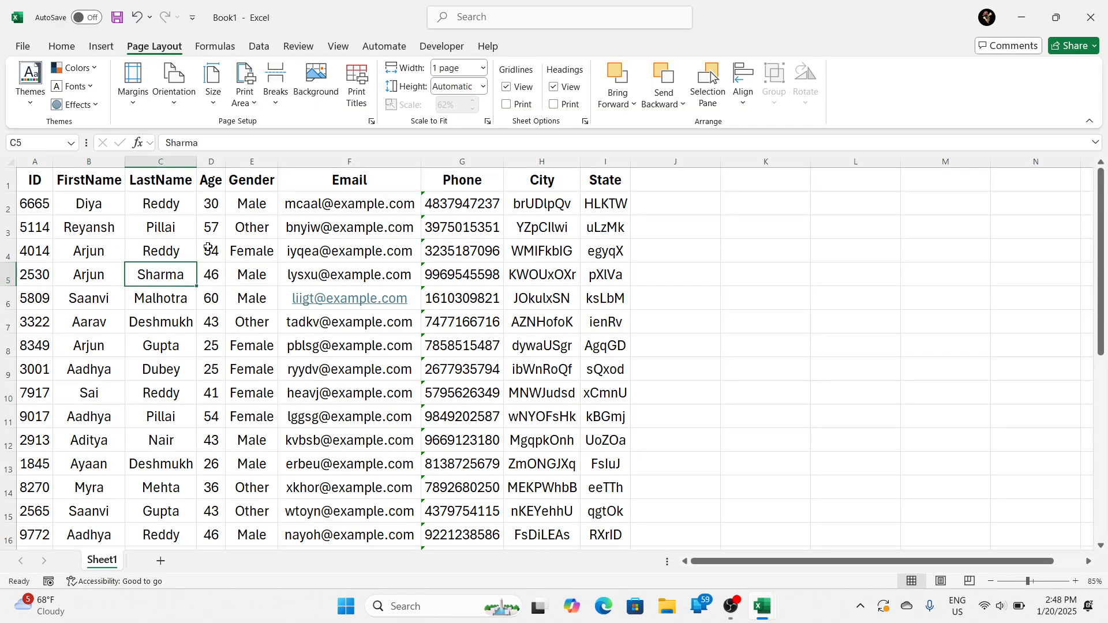
left_click(281, 99)
left_click(179, 326)
left_click_drag(18, 174, 369, 324)
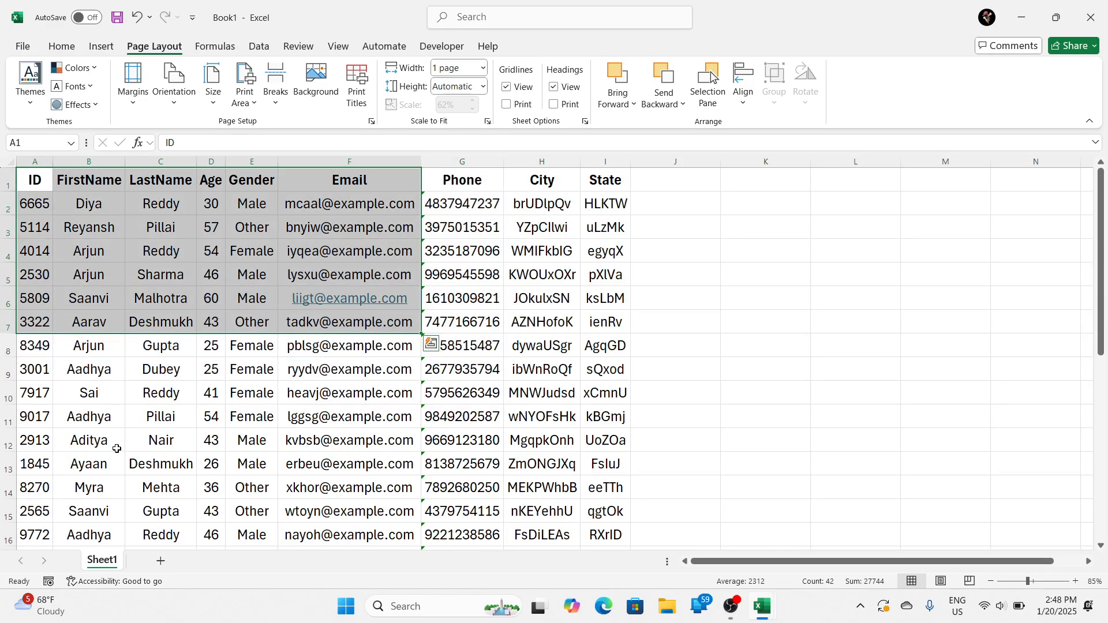
left_click(170, 411)
left_click(230, 409)
left_click(218, 419)
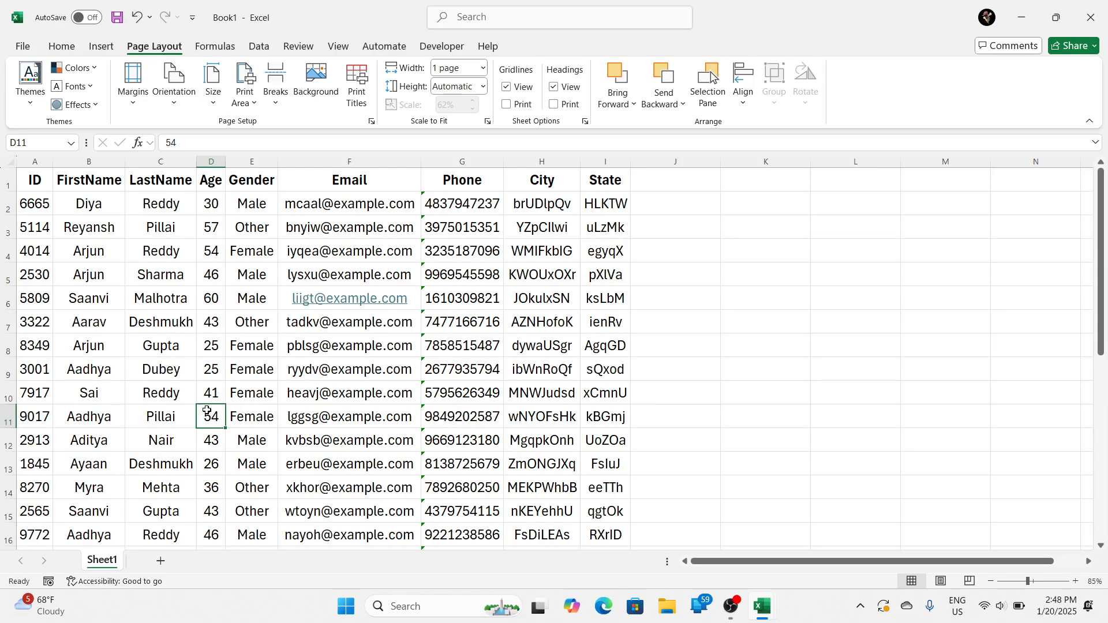
left_click(277, 103)
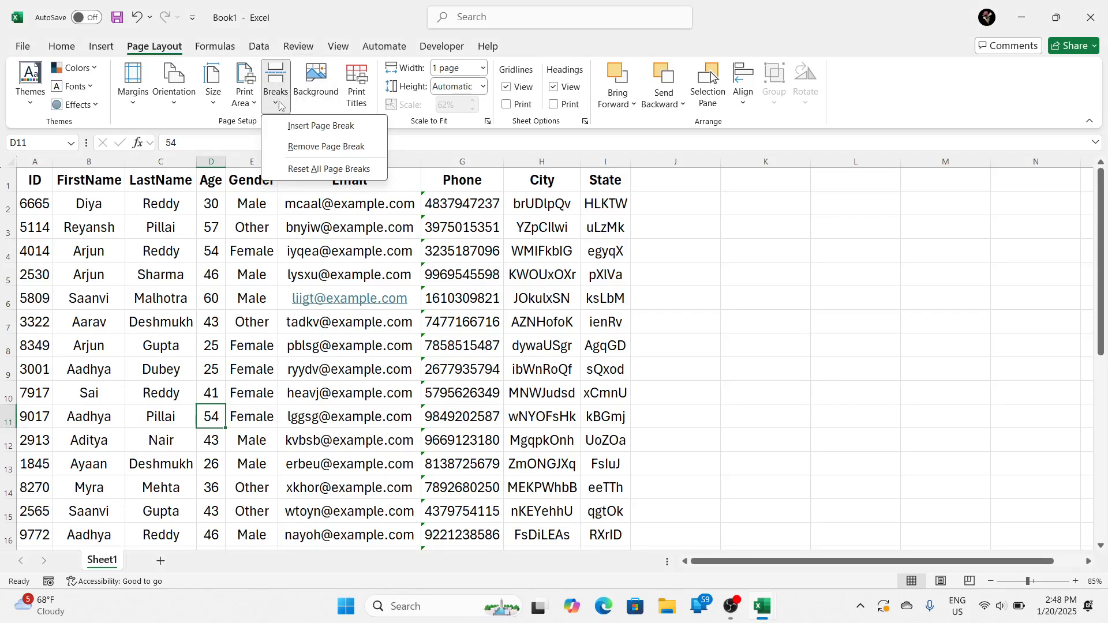
left_click(312, 127)
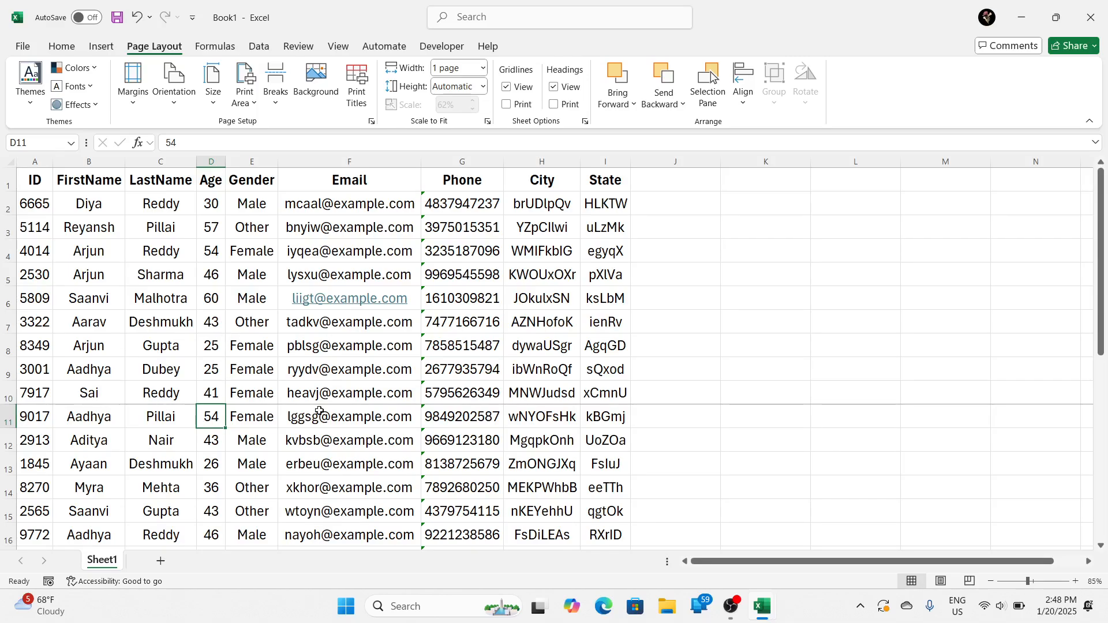
key("ctrl+p")
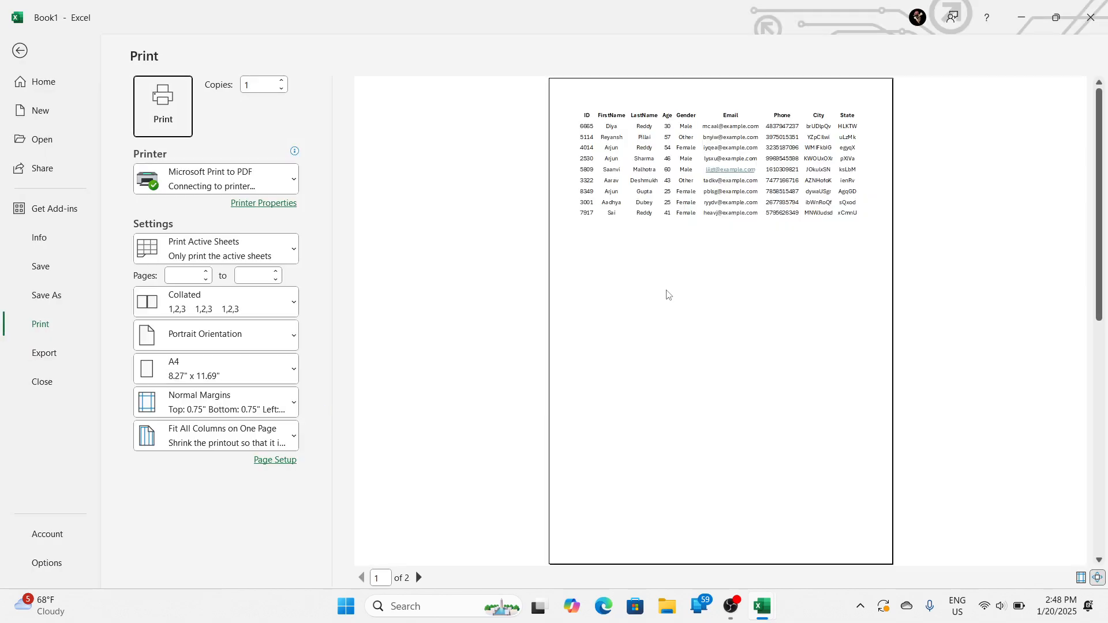
key("Escape")
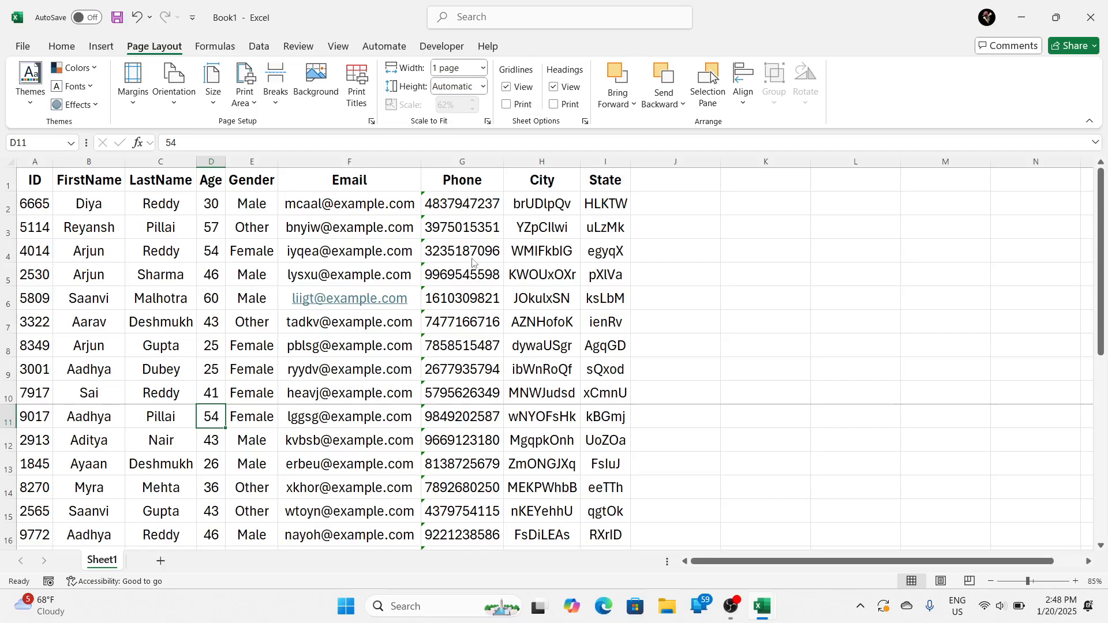
Step: Set the width scaling to Automatic and open the print preview to see the effect of the inserted page break
left_click(484, 69)
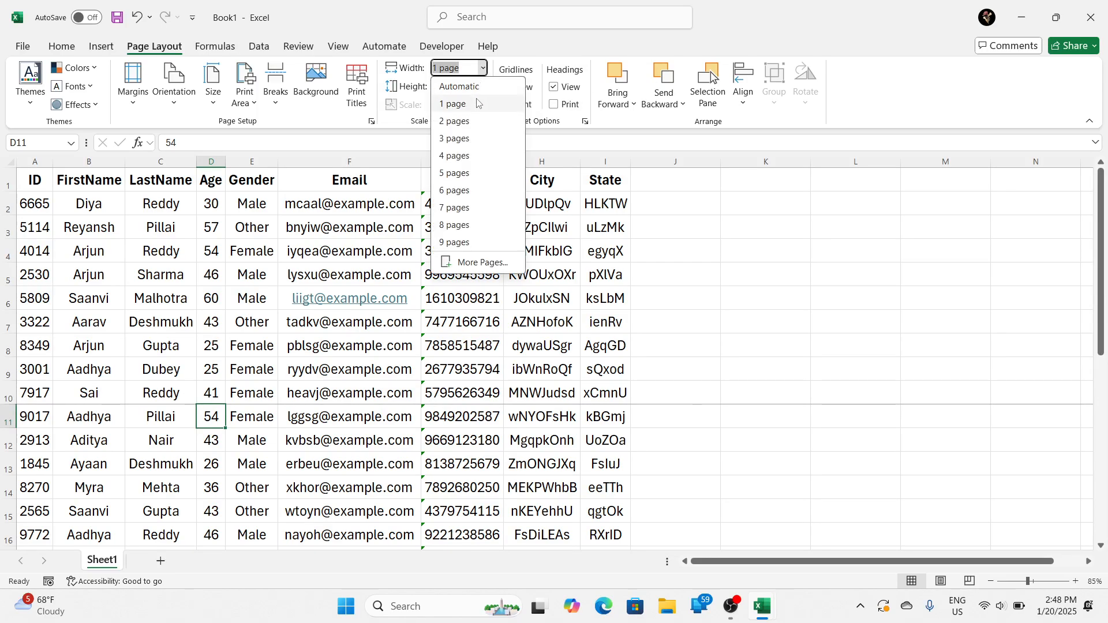
left_click(479, 88)
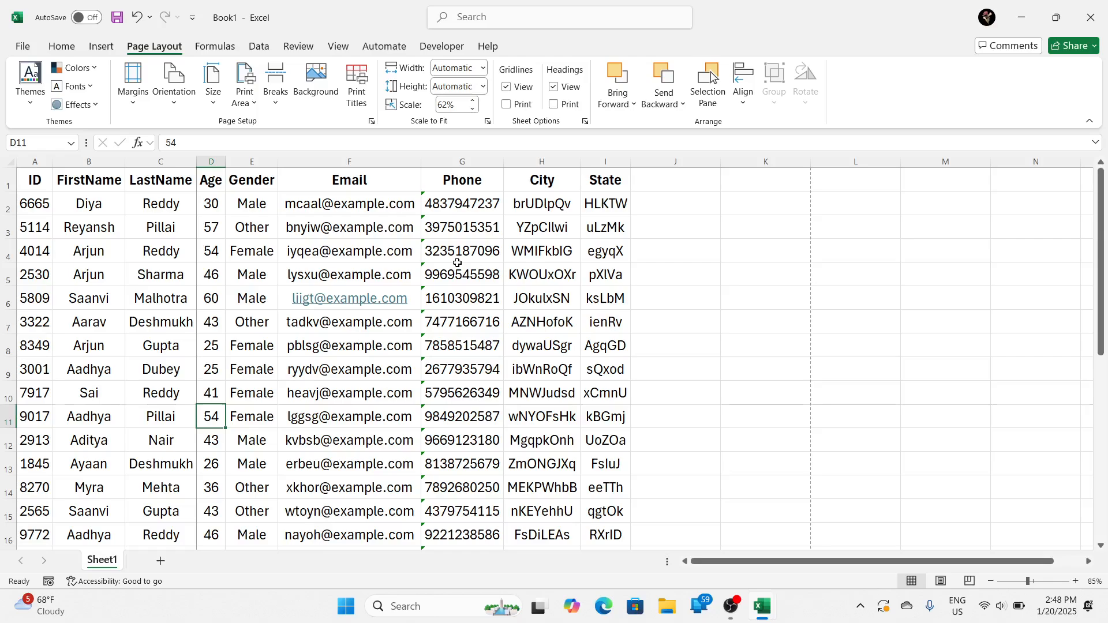
key("ctrl+p")
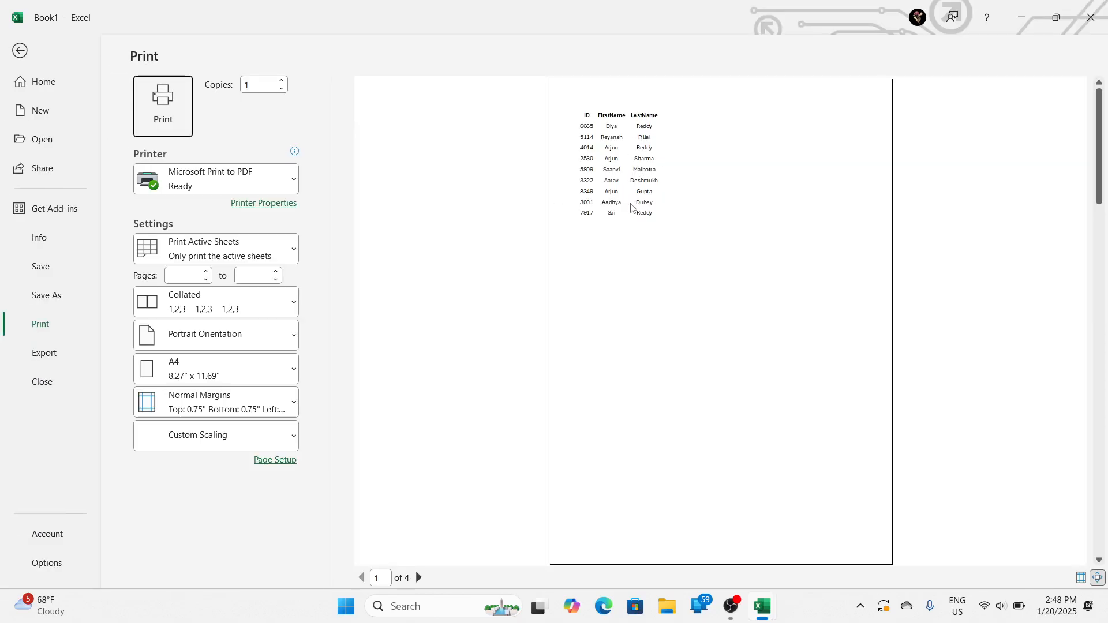
Step: Zoom in on the first page in the print preview to examine the page split and return to the worksheet
left_click(621, 179)
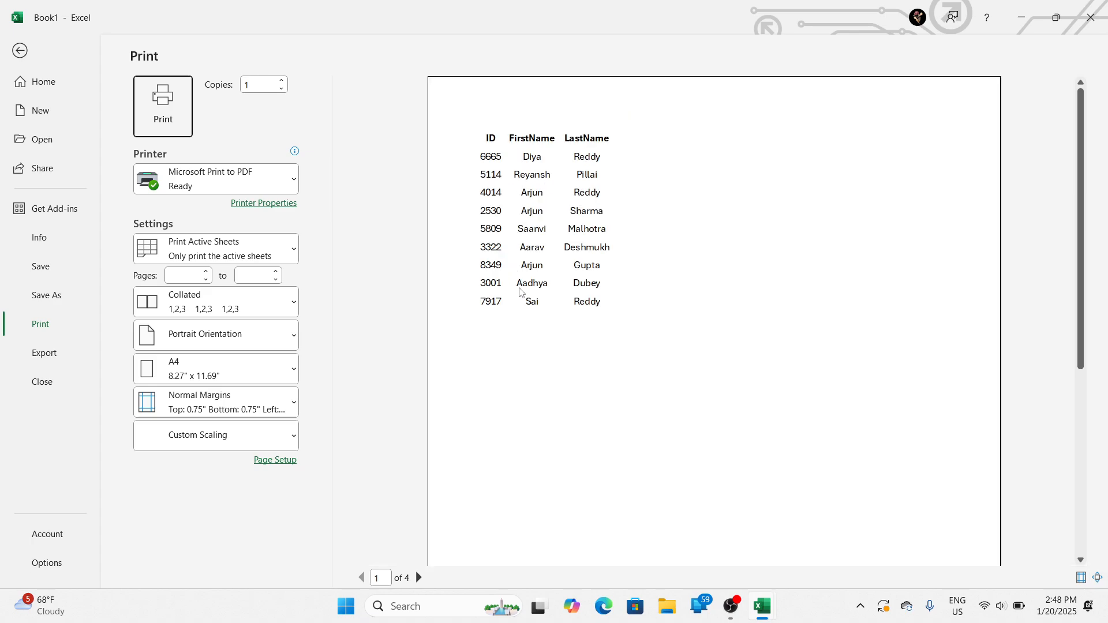
key("Escape")
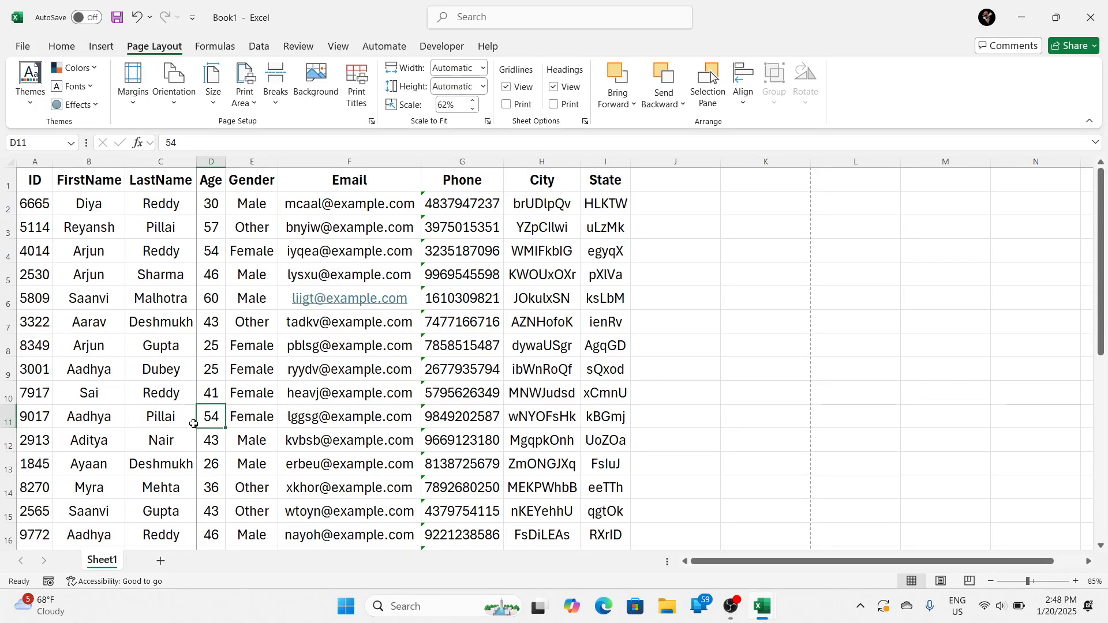
key("ctrl+p")
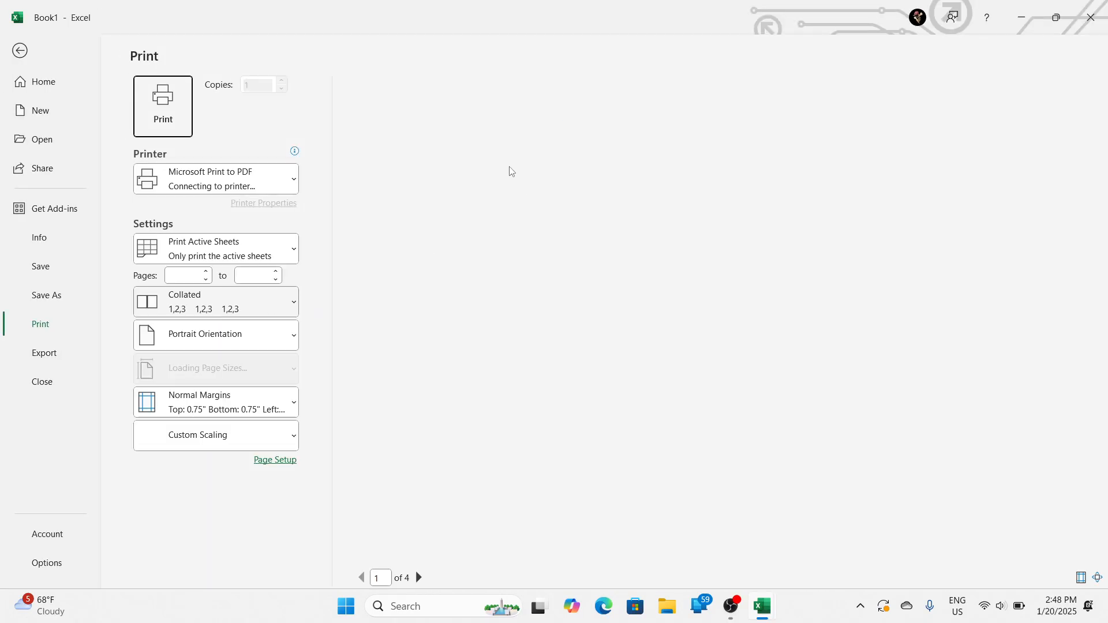
key("Escape")
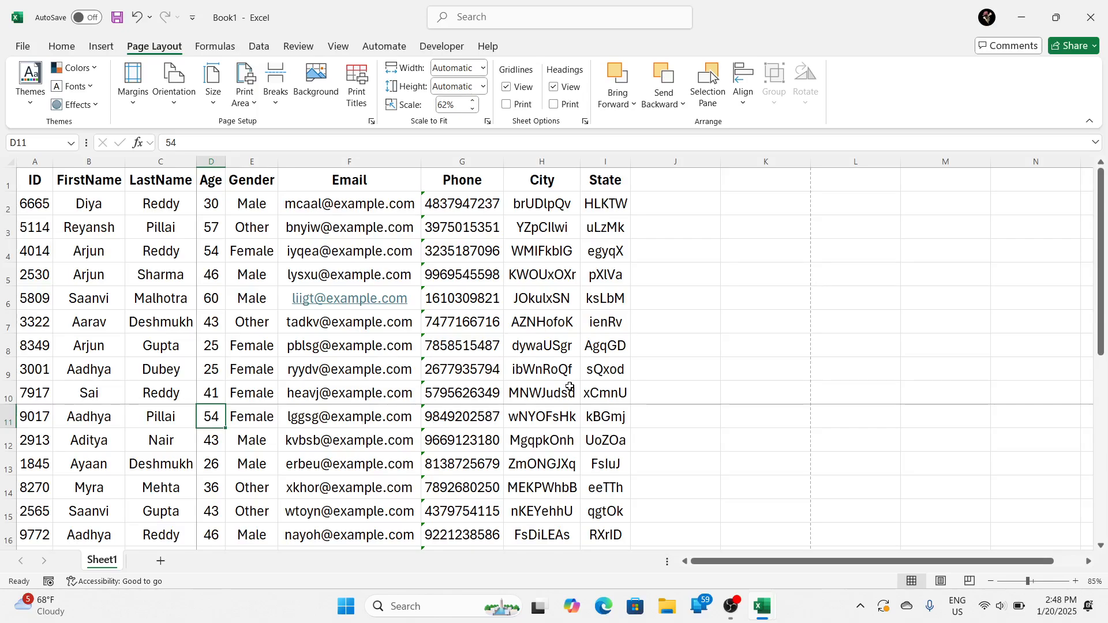
Step: Reset all page breaks in the worksheet from cell D11
left_click(560, 397)
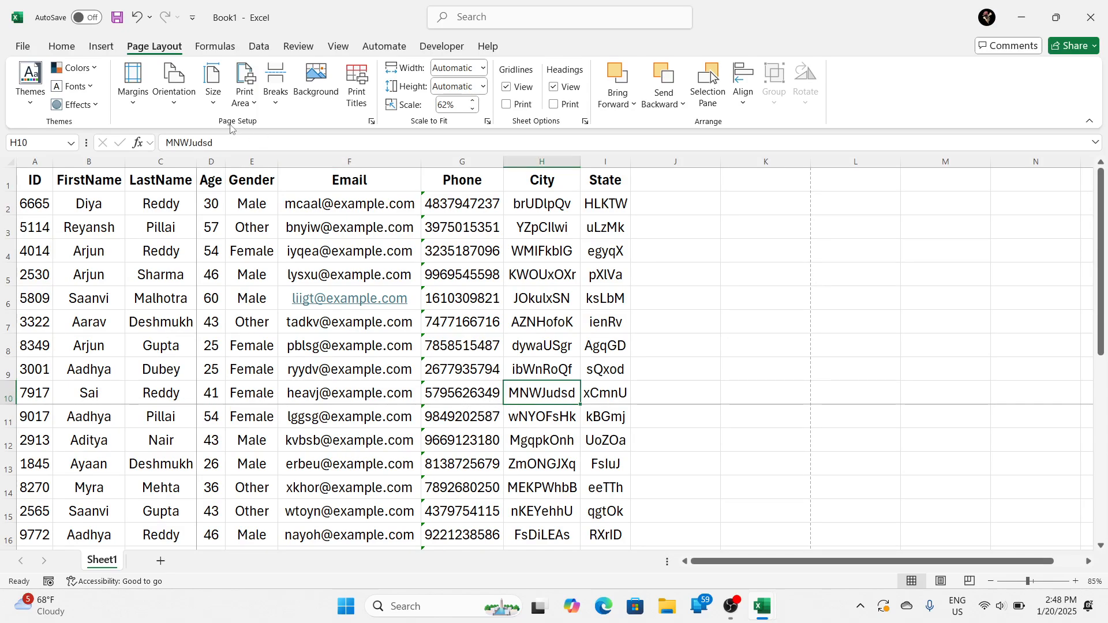
left_click(275, 90)
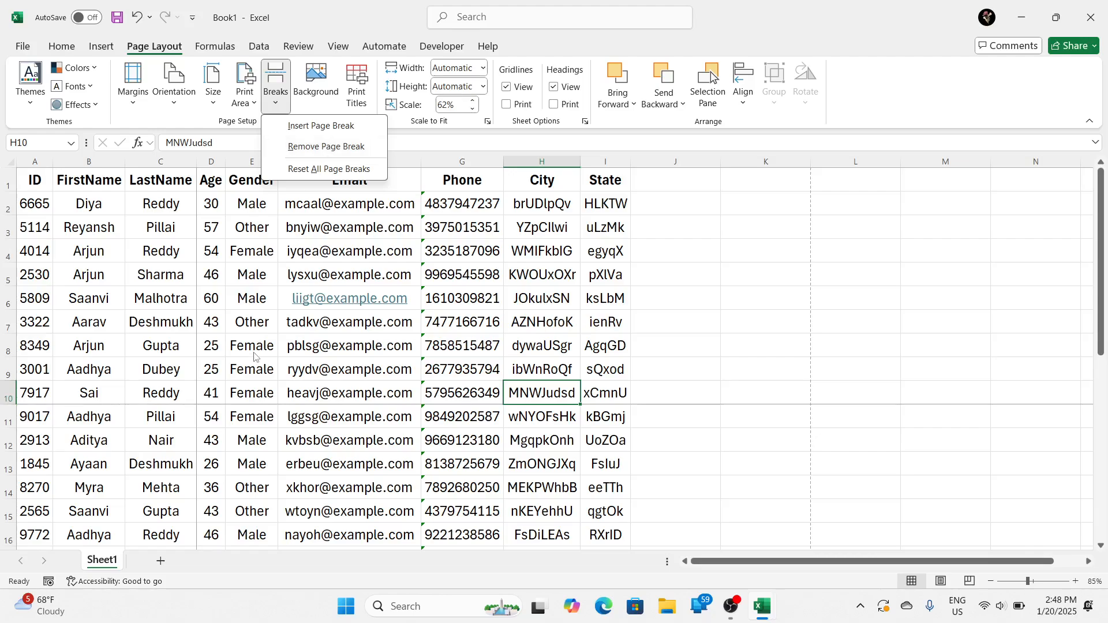
left_click(208, 415)
left_click(209, 416)
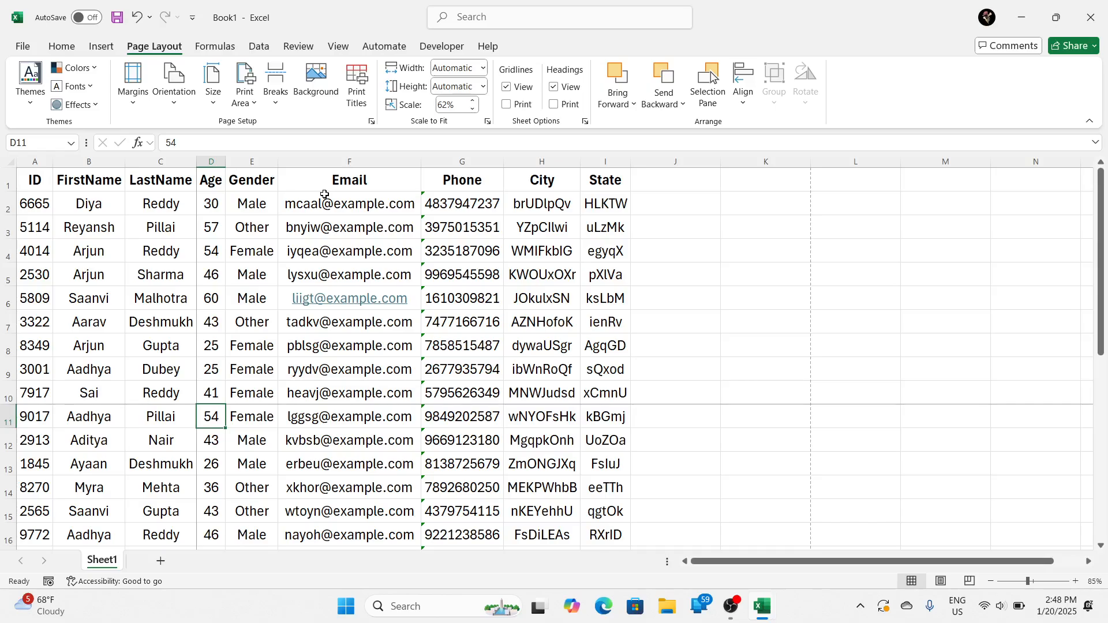
scroll(338, 294, "down", 2)
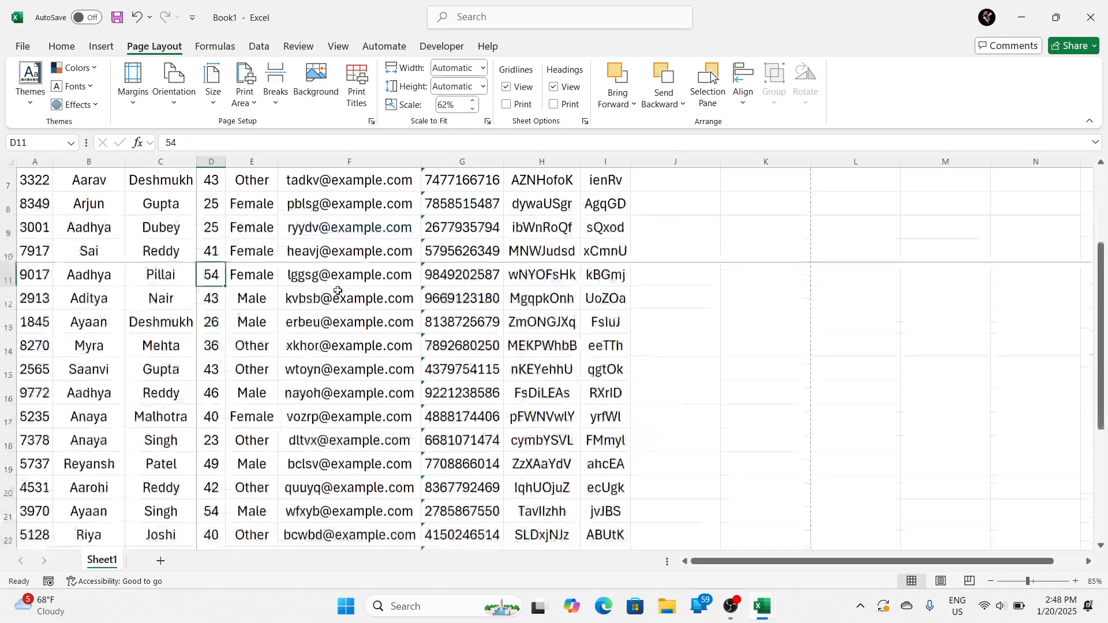
scroll(305, 324, "up", 2)
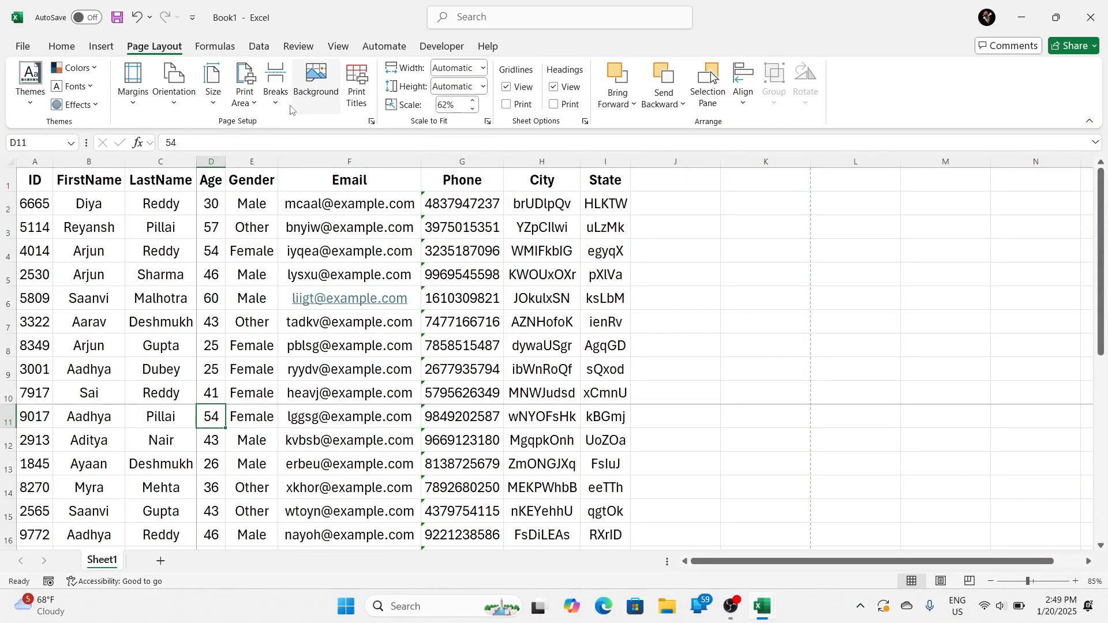
left_click(276, 91)
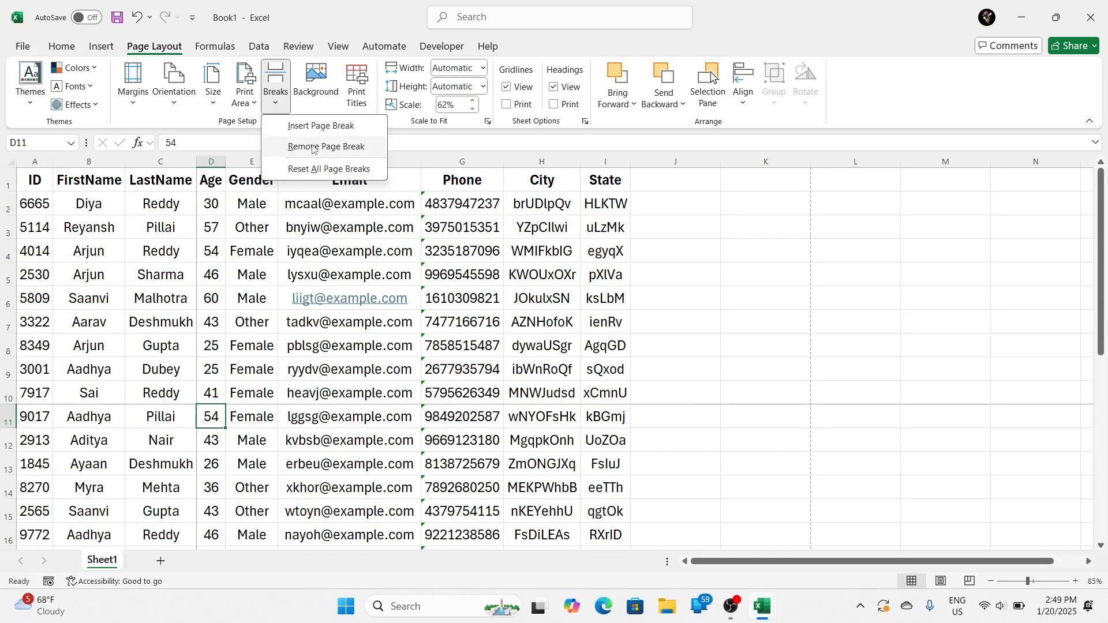
left_click(316, 168)
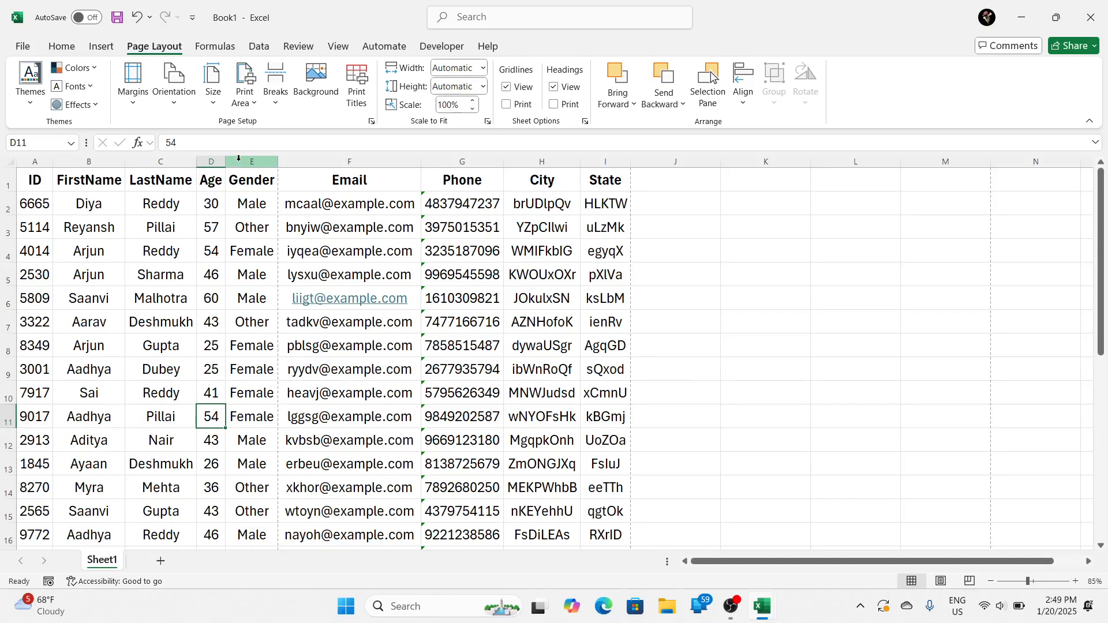
Step: Check the page layout without manual page breaks in the print preview and return to the worksheet
key("ctrl+p")
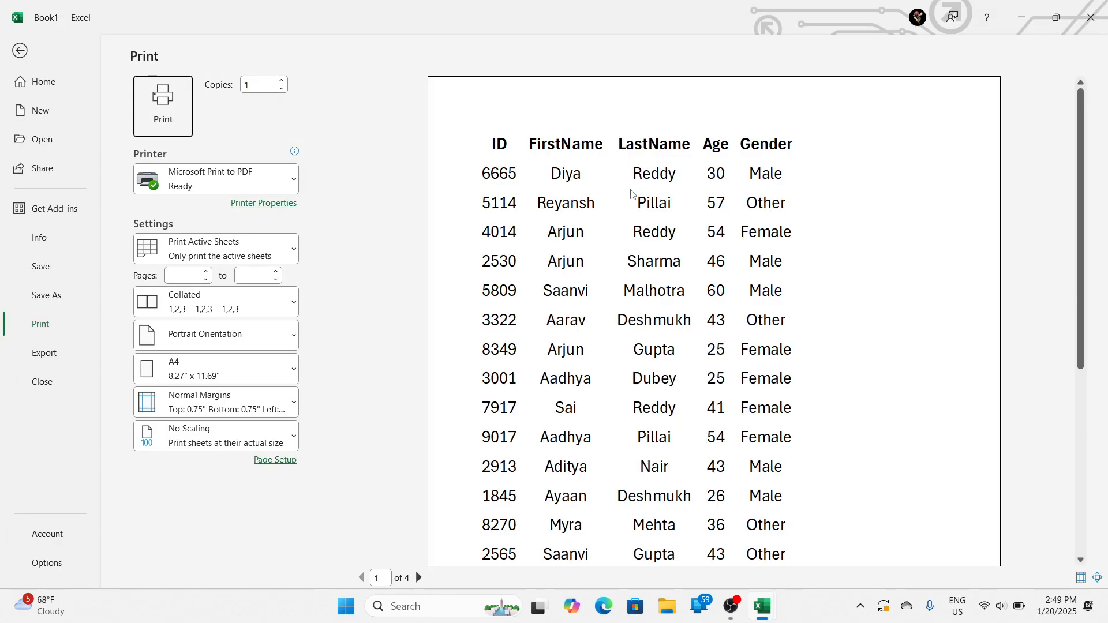
left_click(634, 197)
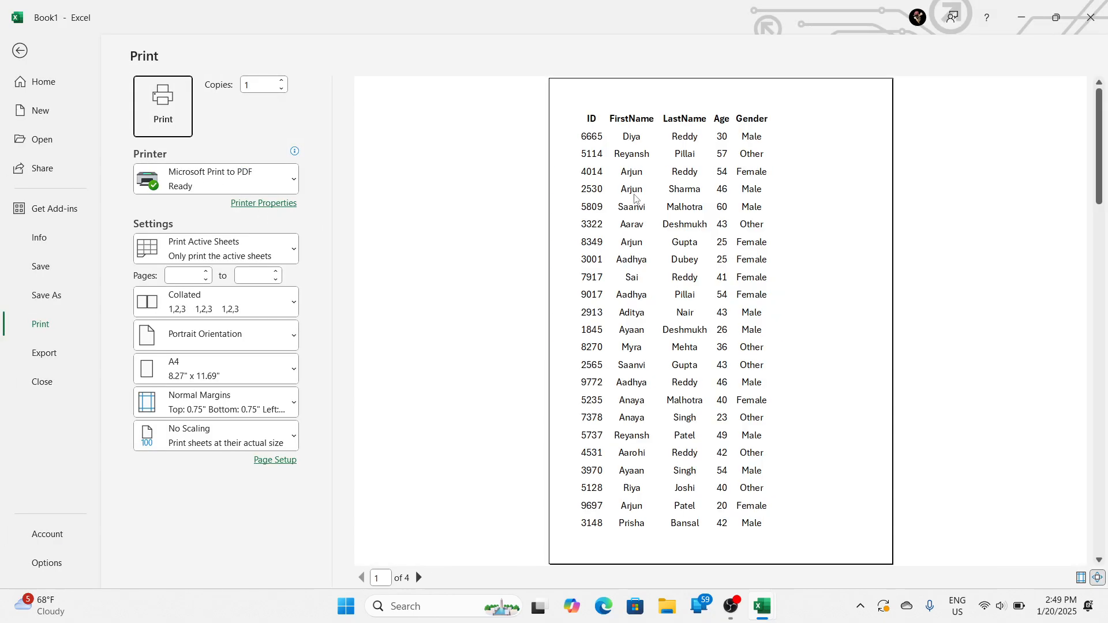
key("Escape")
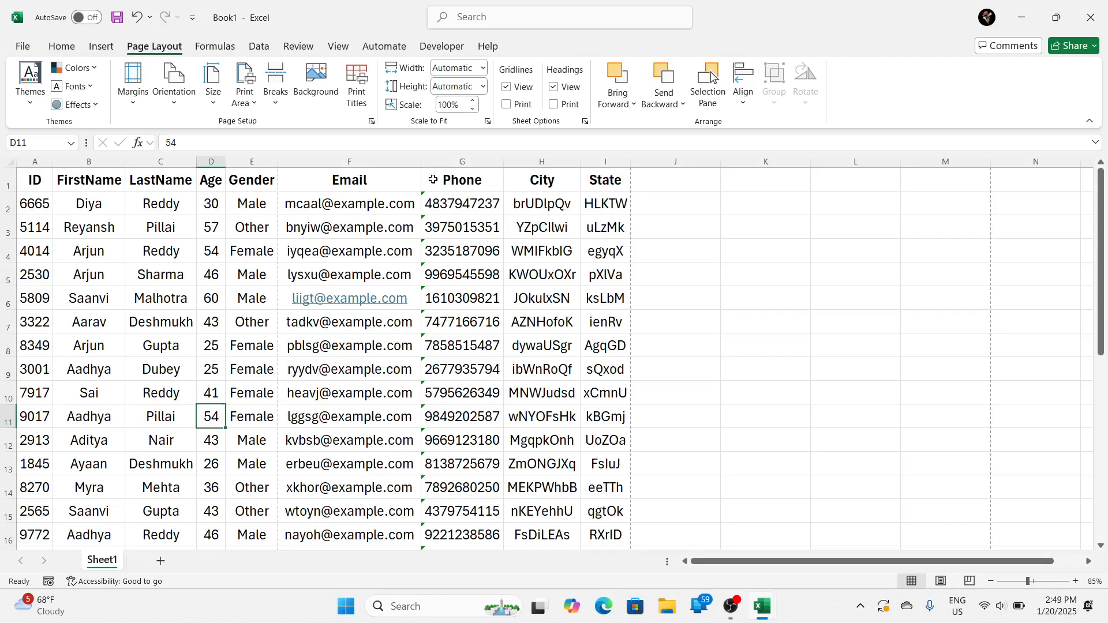
Step: Insert a sheet background from a Bing search for the Animals category without the Creative Commons filter, using the picture with elephant and giraffe on white
left_click(305, 92)
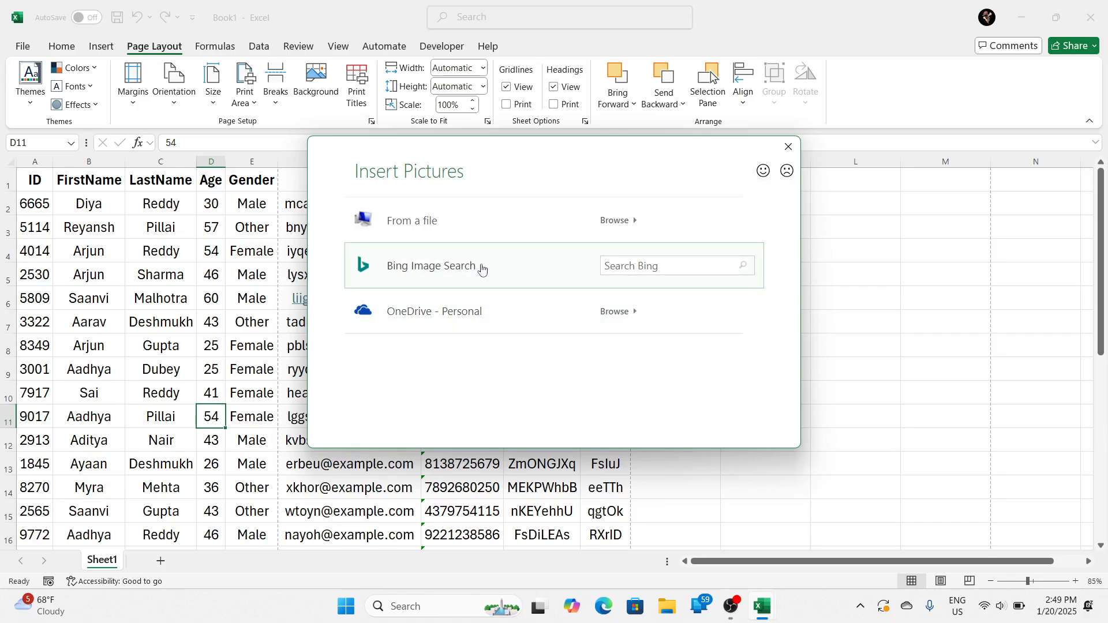
left_click(619, 267)
left_click(483, 312)
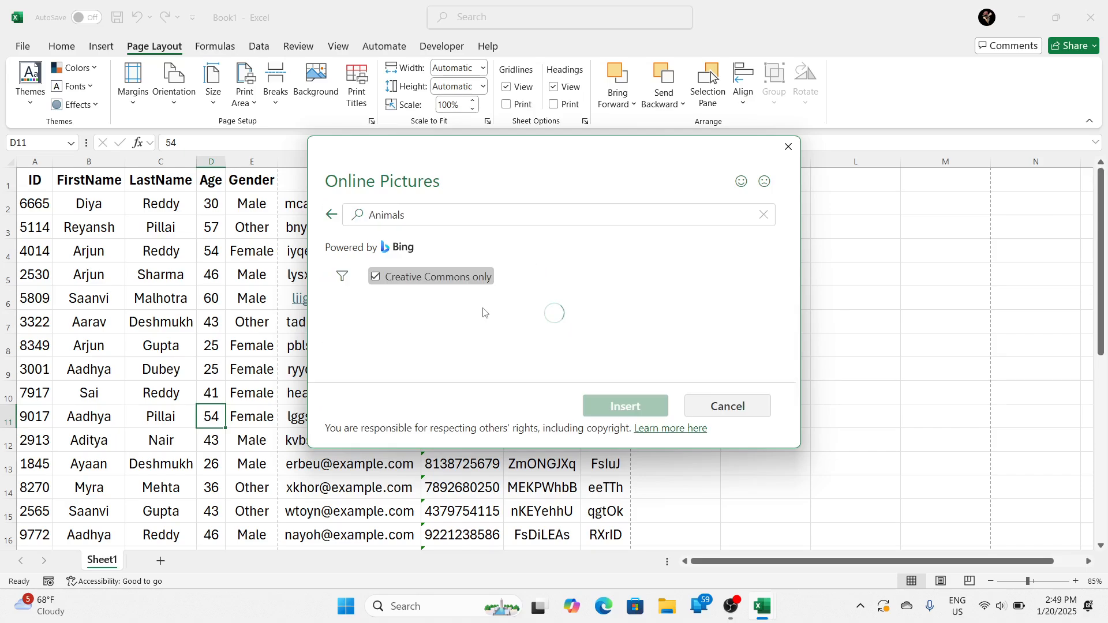
left_click(375, 277)
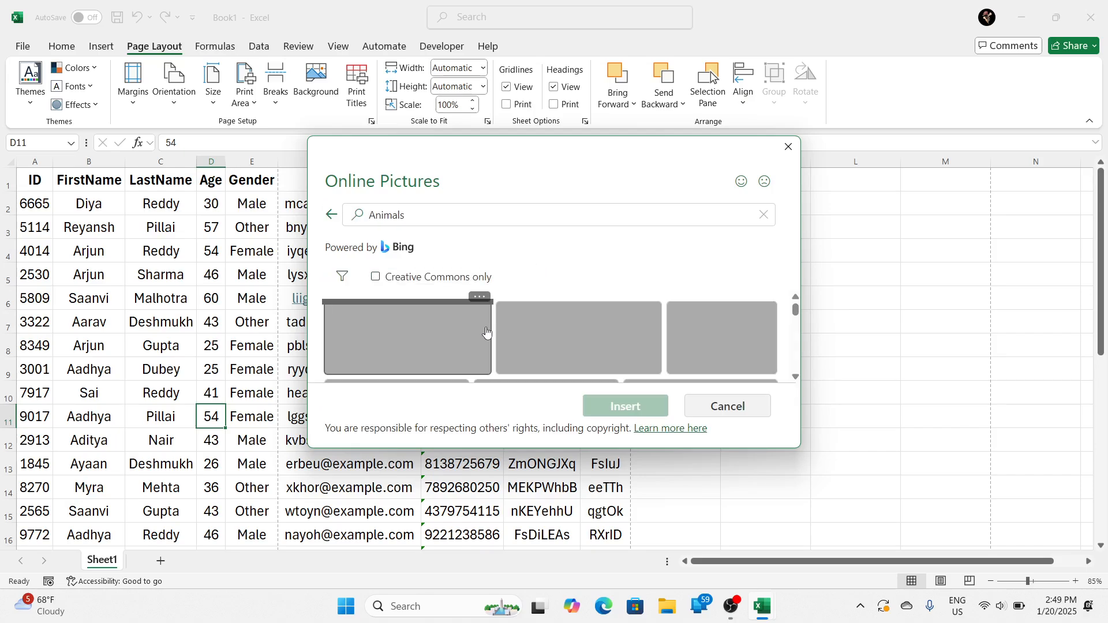
left_click(554, 344)
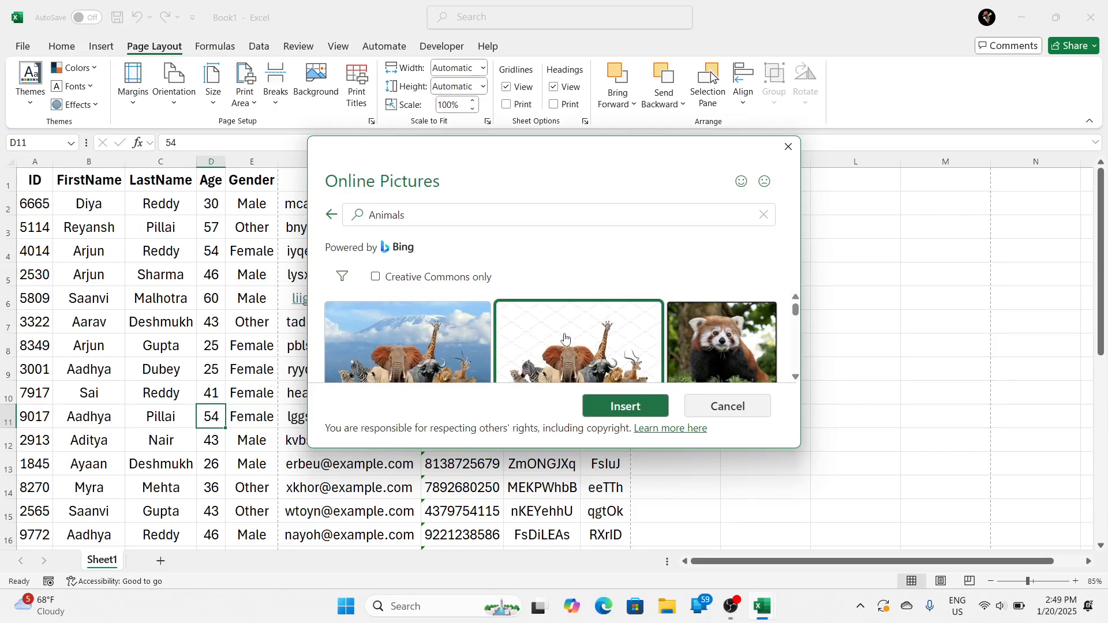
left_click(620, 407)
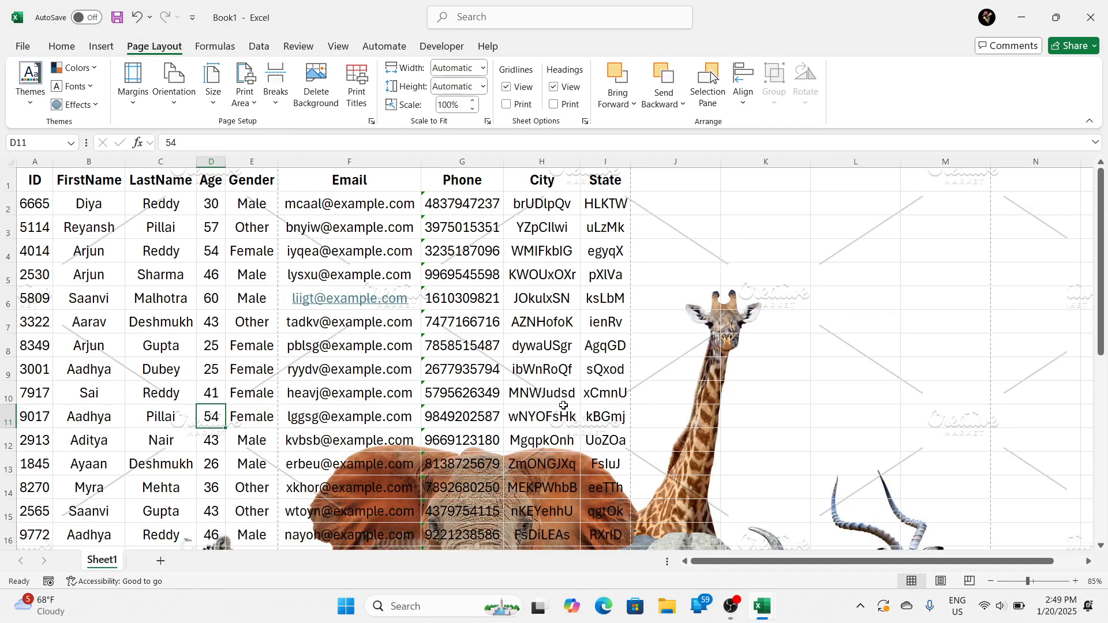
Step: Examine the animal background behind the table and check in the print preview whether it prints
scroll(519, 376, "down", 5)
scroll(531, 384, "up", 3)
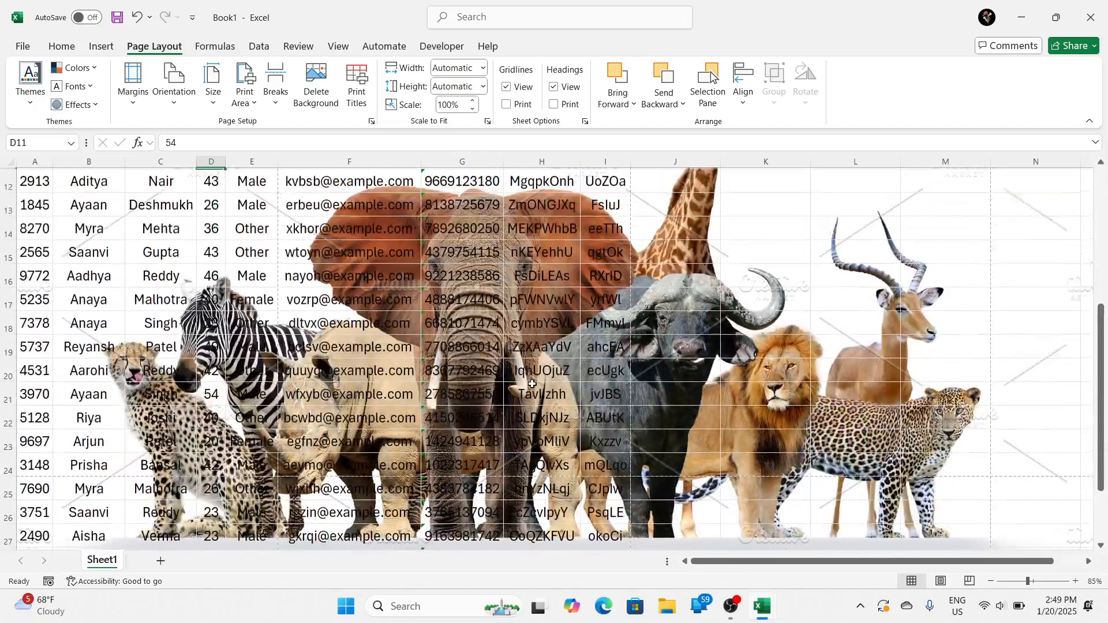
scroll(531, 384, "down", 1)
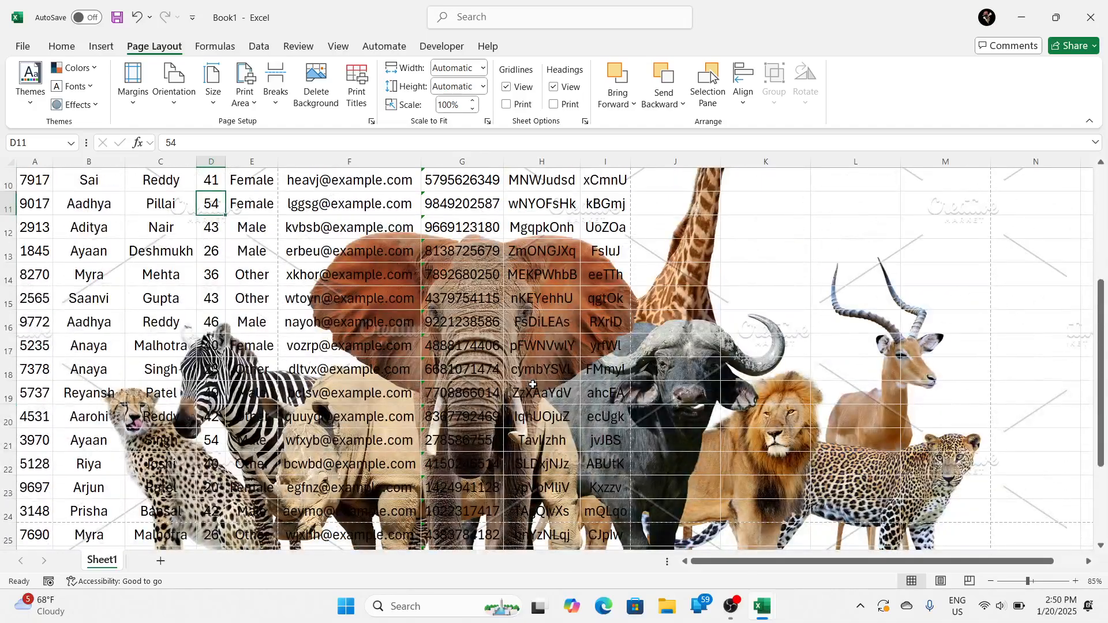
key("ctrl+p")
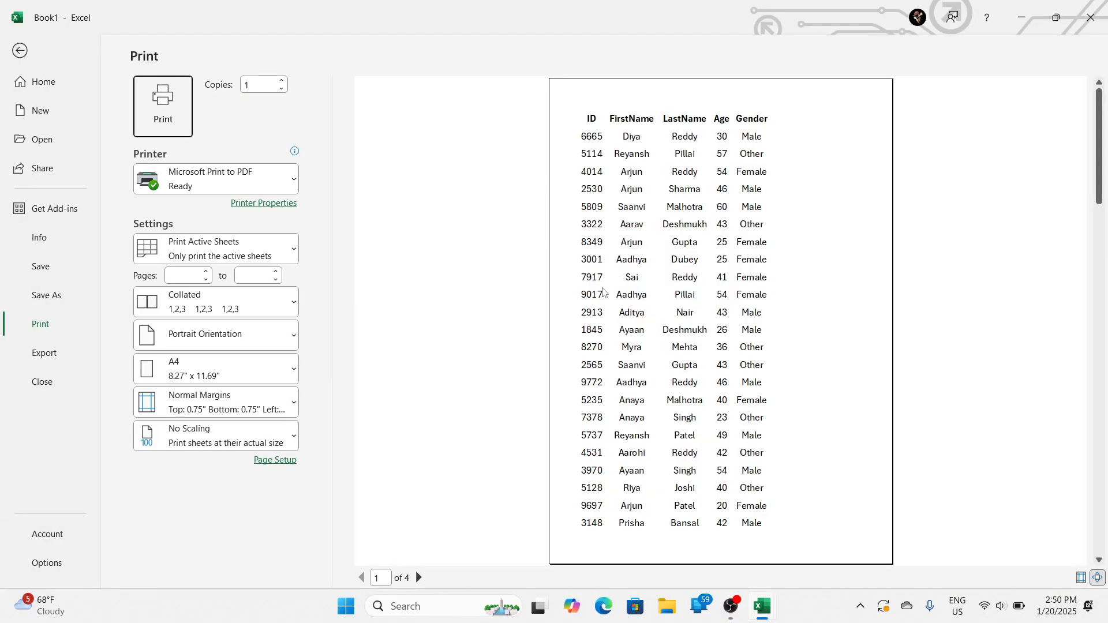
key("Escape")
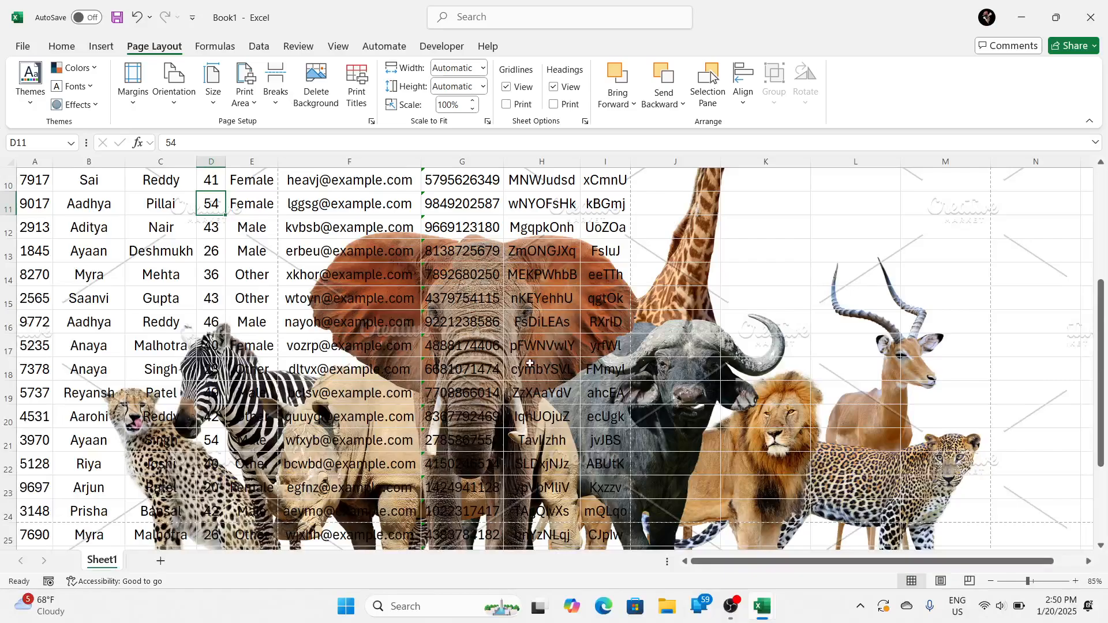
scroll(499, 355, "up", 3)
left_click(440, 345)
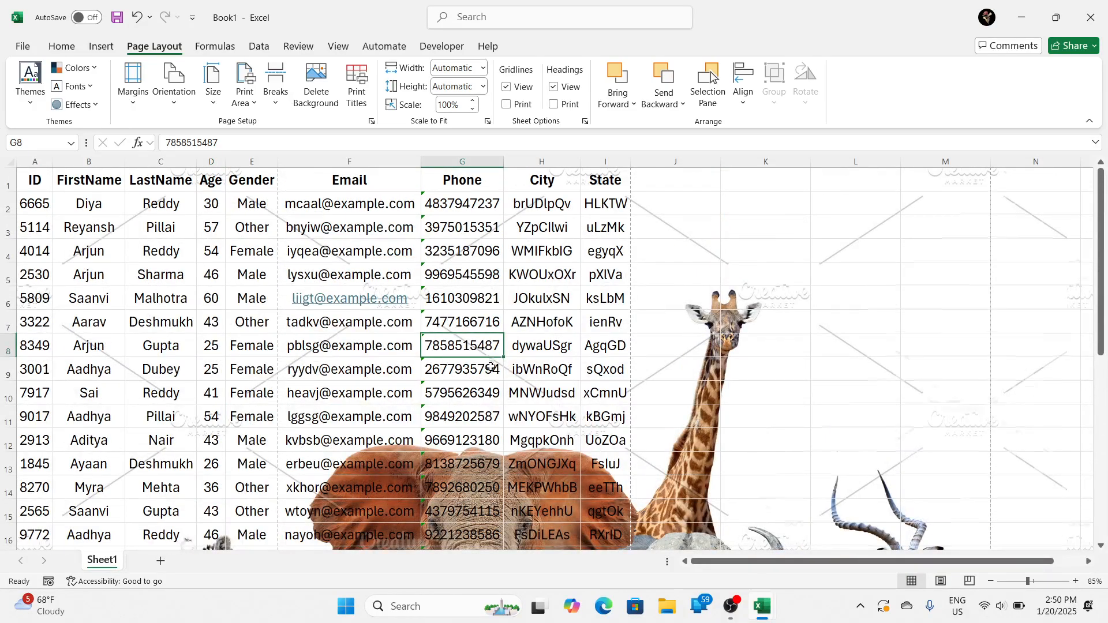
scroll(438, 369, "down", 3)
scroll(438, 369, "down", 1)
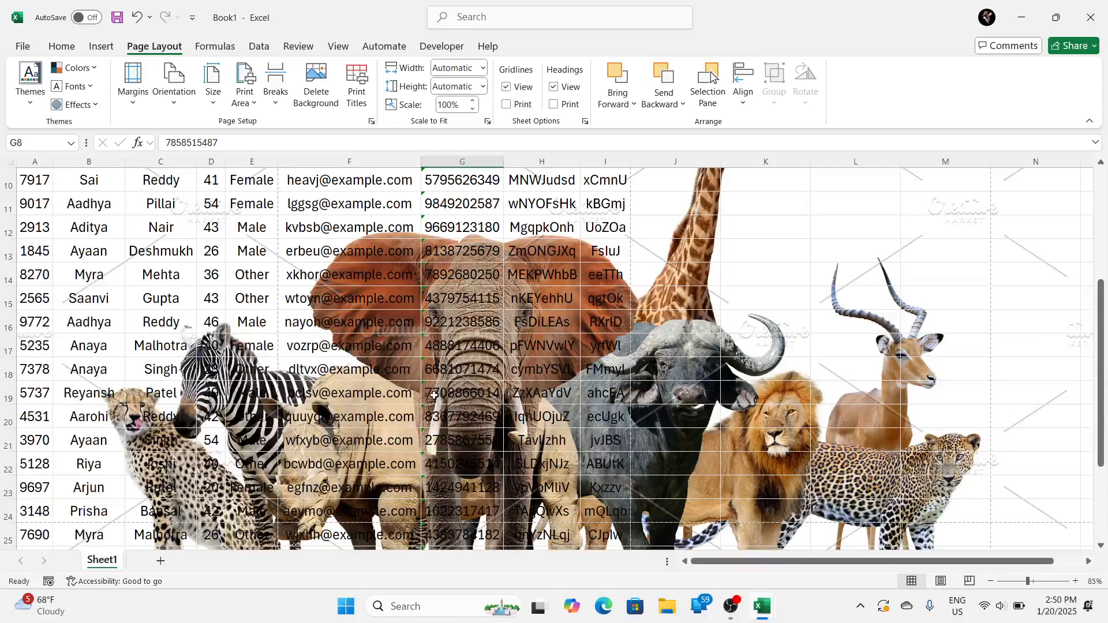
Step: Delete the animal background picture from the sheet
left_click(588, 379)
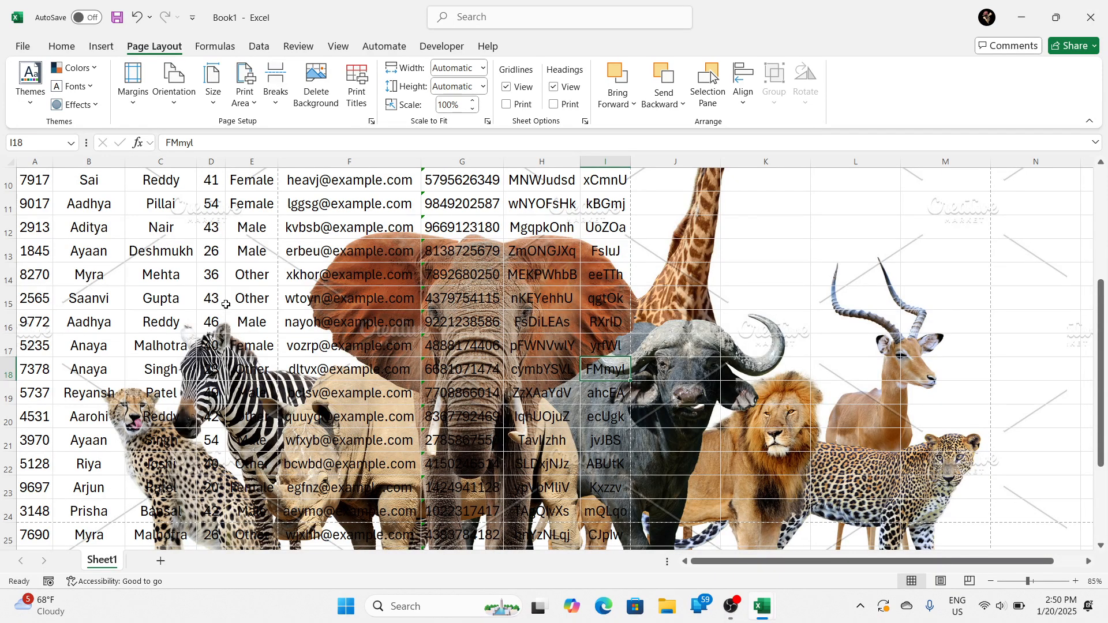
left_click_drag(185, 261, 515, 401)
left_click(515, 401)
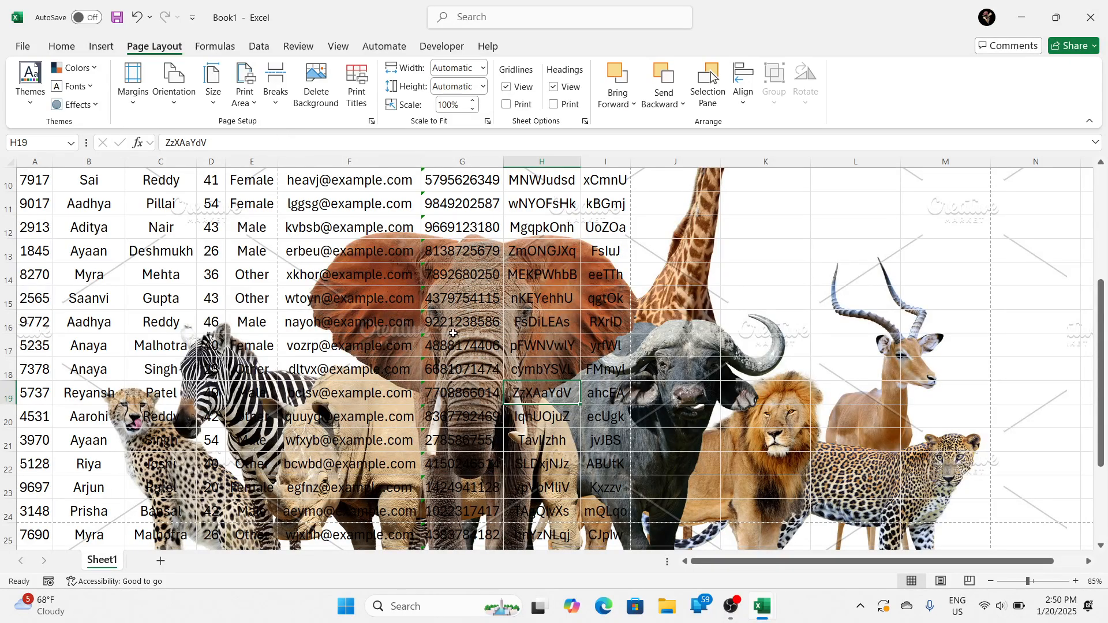
left_click(316, 83)
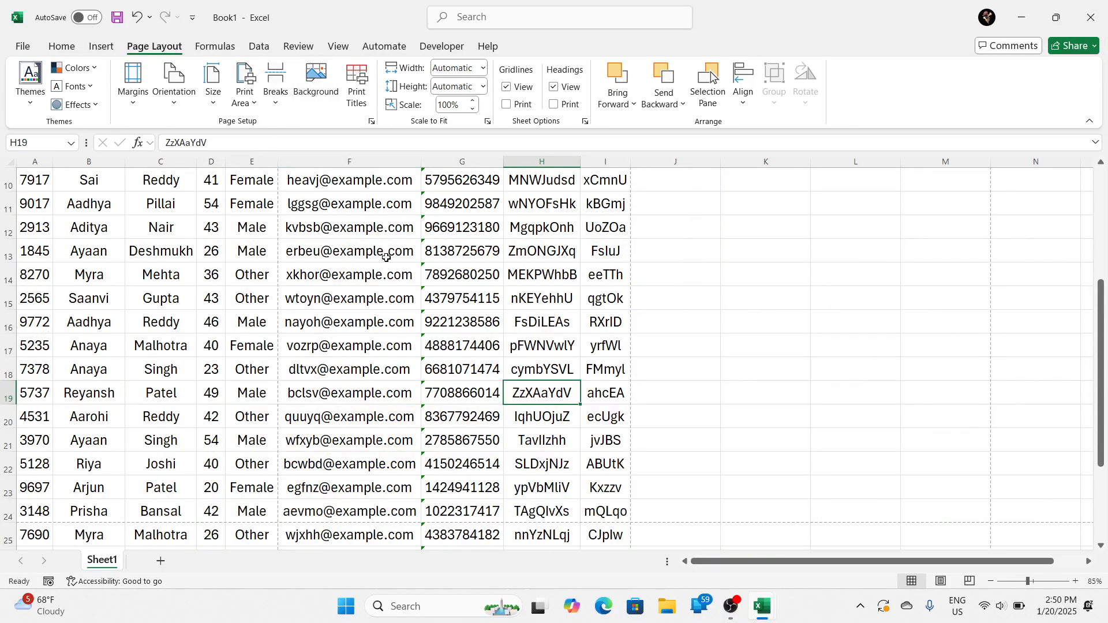
scroll(383, 302, "up", 3)
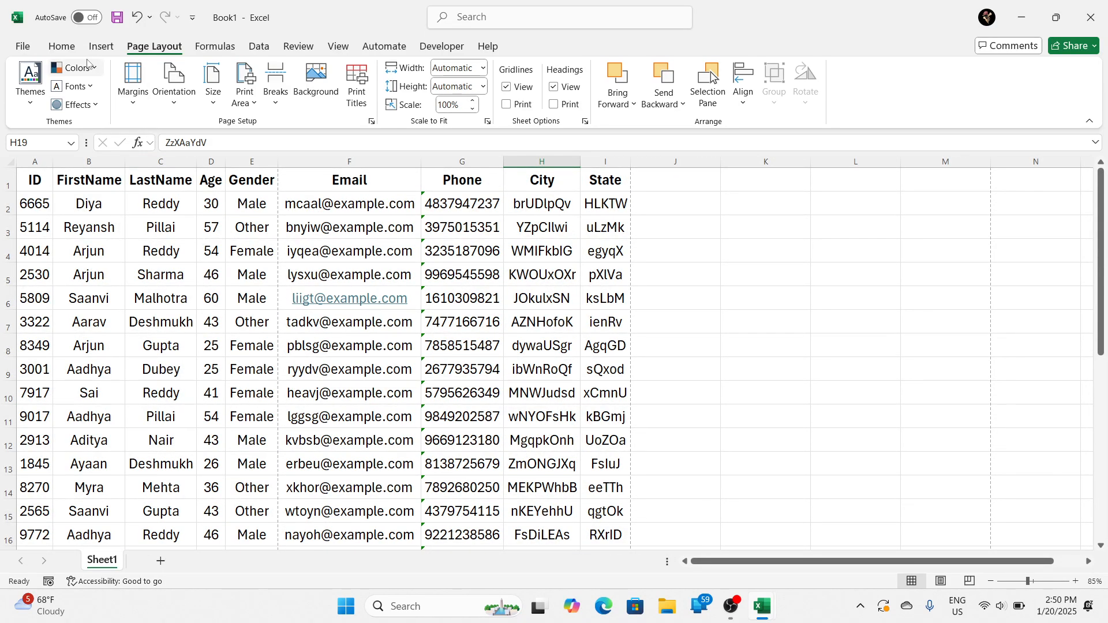
Step: Fill the header row cells A1:I1 with yellow
left_click(58, 49)
left_click_drag(124, 253, 599, 359)
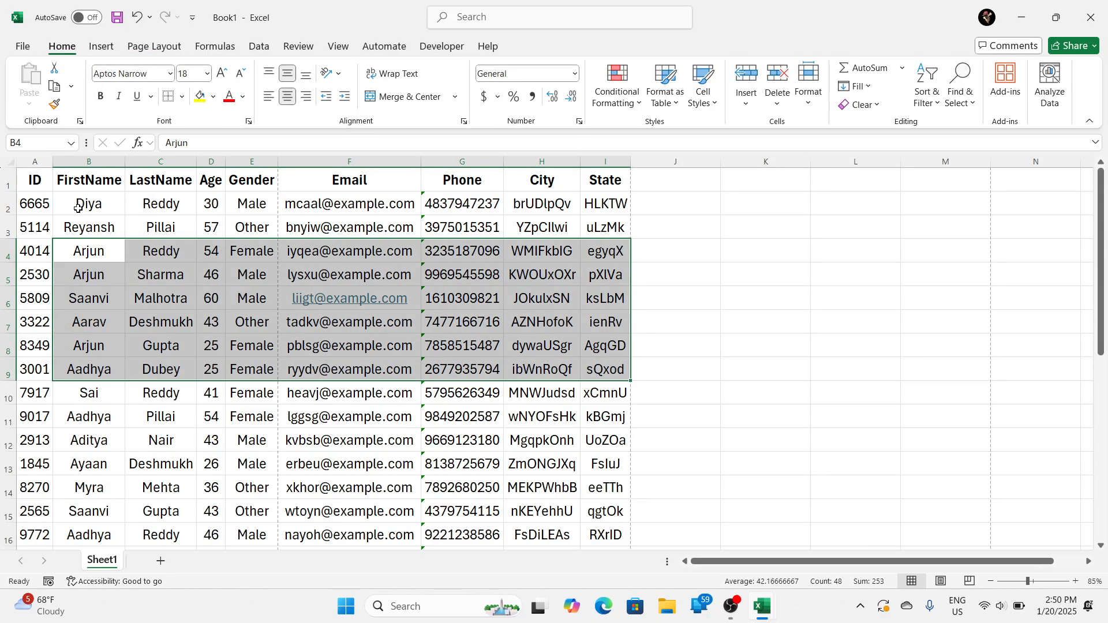
left_click_drag(34, 179, 587, 179)
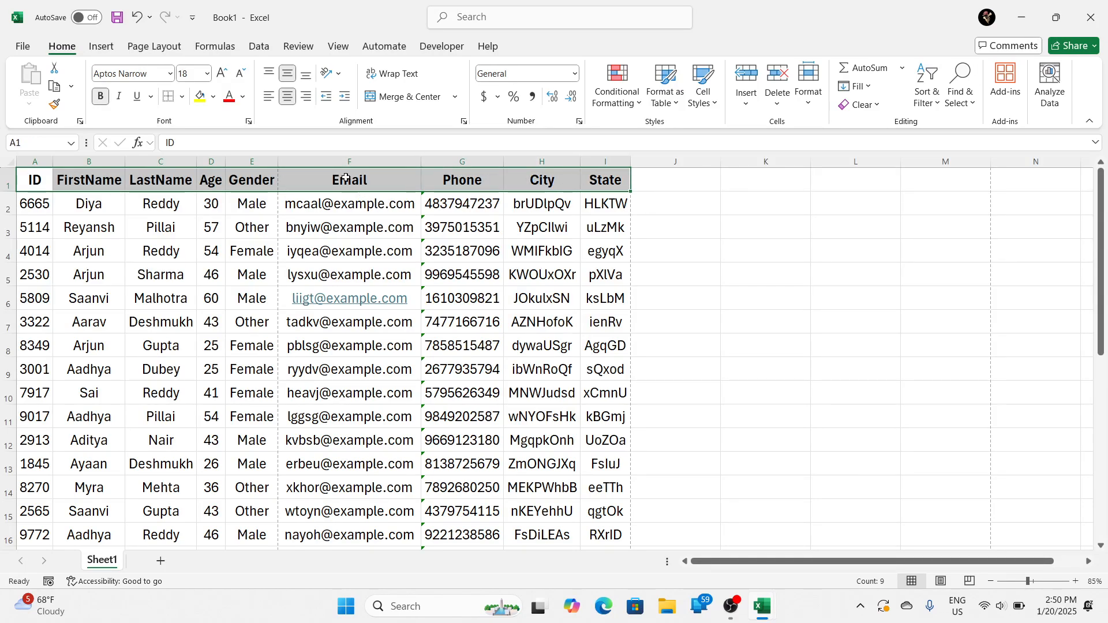
left_click(200, 95)
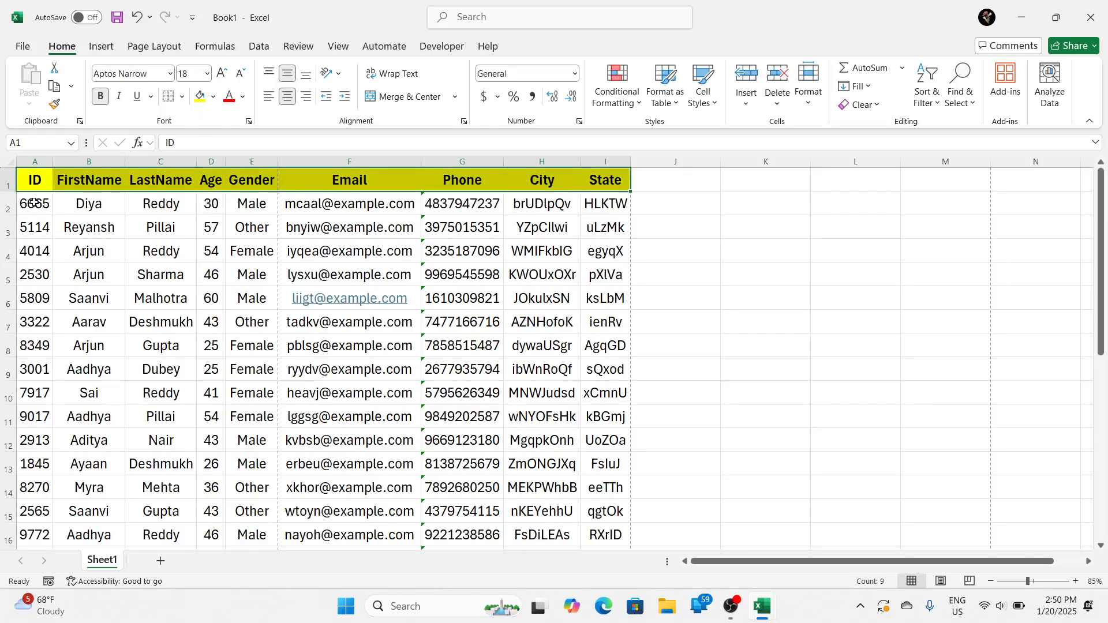
Step: Fill the ID cells A2:A21 with a gray theme color
left_click_drag(34, 202, 13, 552)
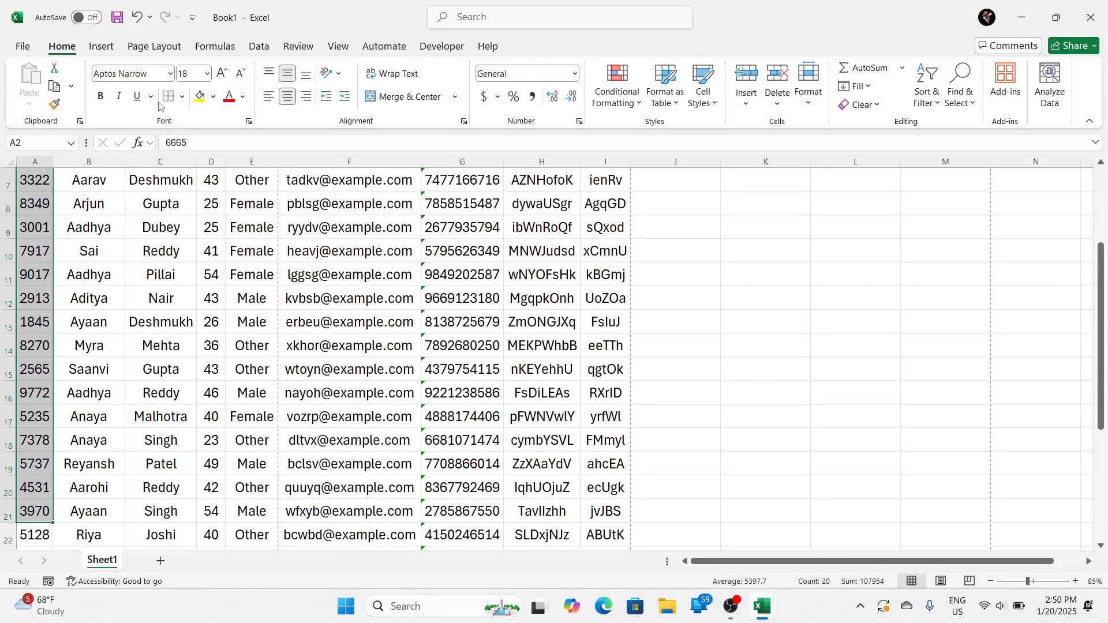
left_click(214, 98)
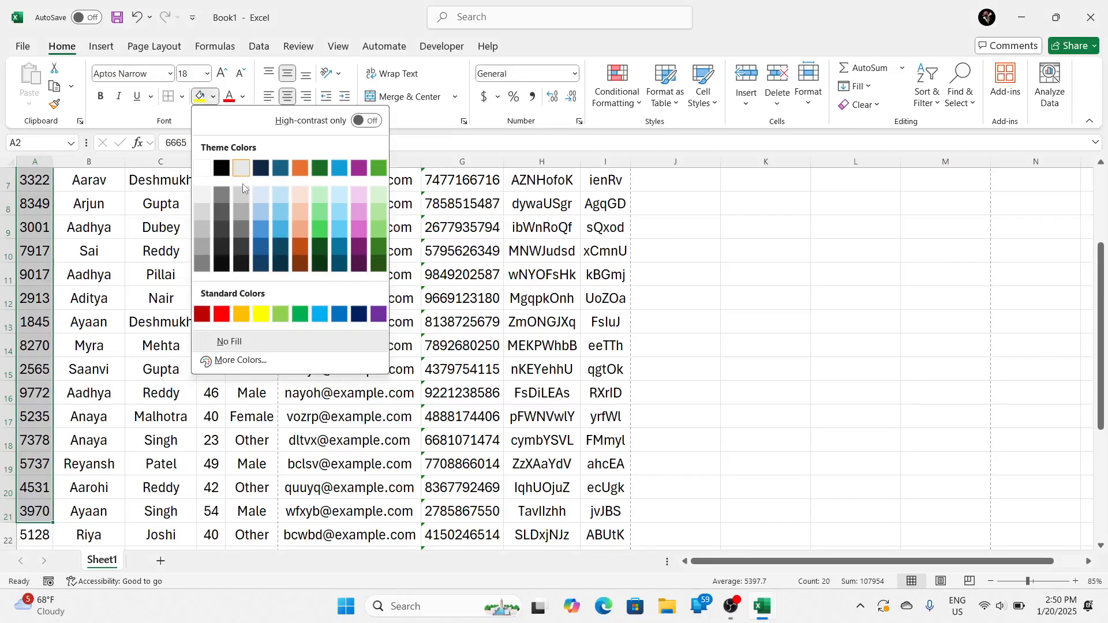
left_click(241, 213)
scroll(141, 367, "up", 2)
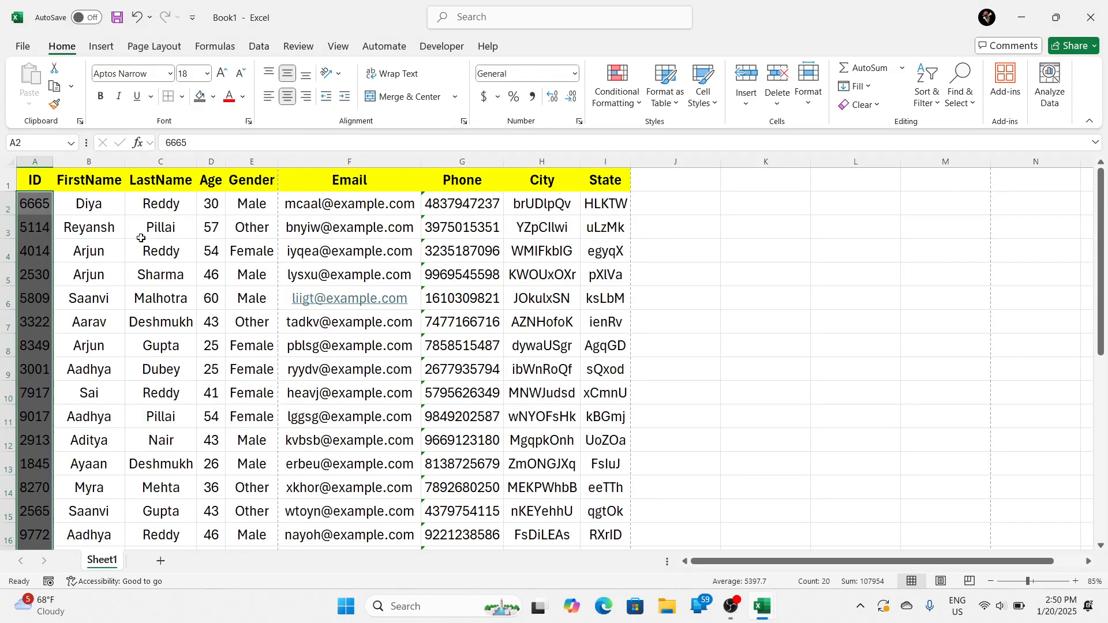
Step: Fill the first and last name cells B2:C20 with the standard light green, after trying yellow
left_click_drag(79, 204, 161, 511)
left_click(215, 97)
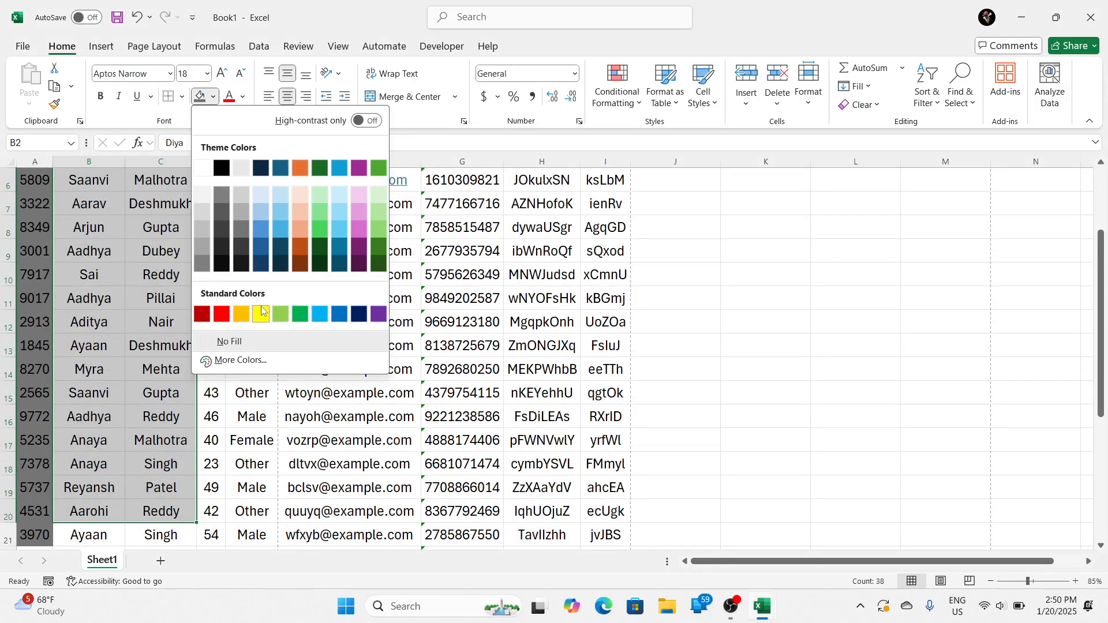
left_click(261, 307)
scroll(261, 306, "up", 2)
left_click(213, 97)
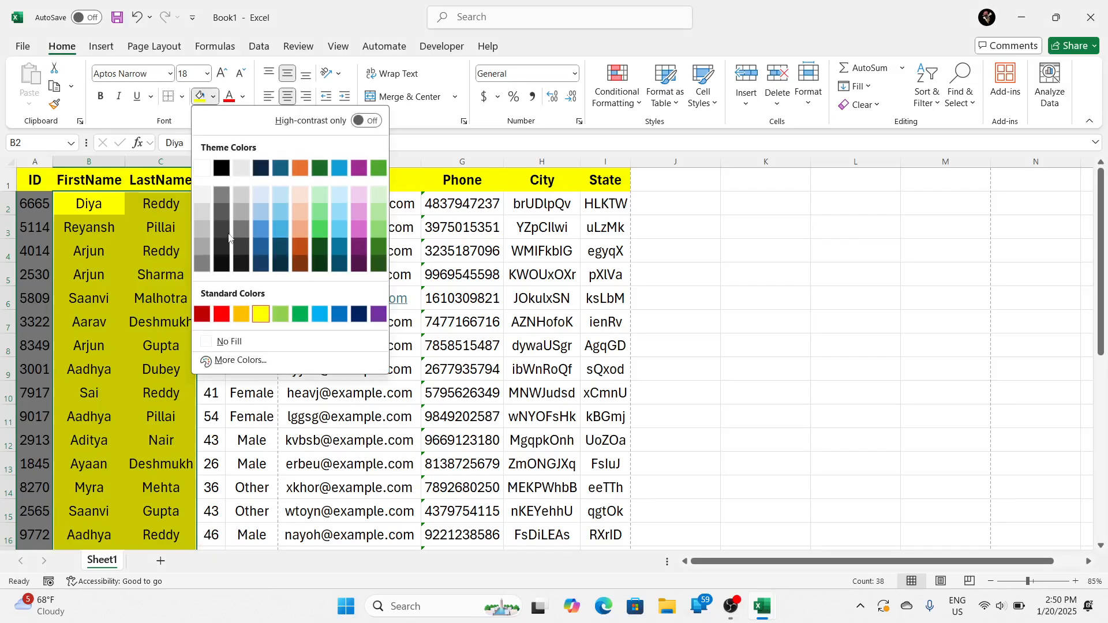
left_click(281, 314)
left_click(273, 252)
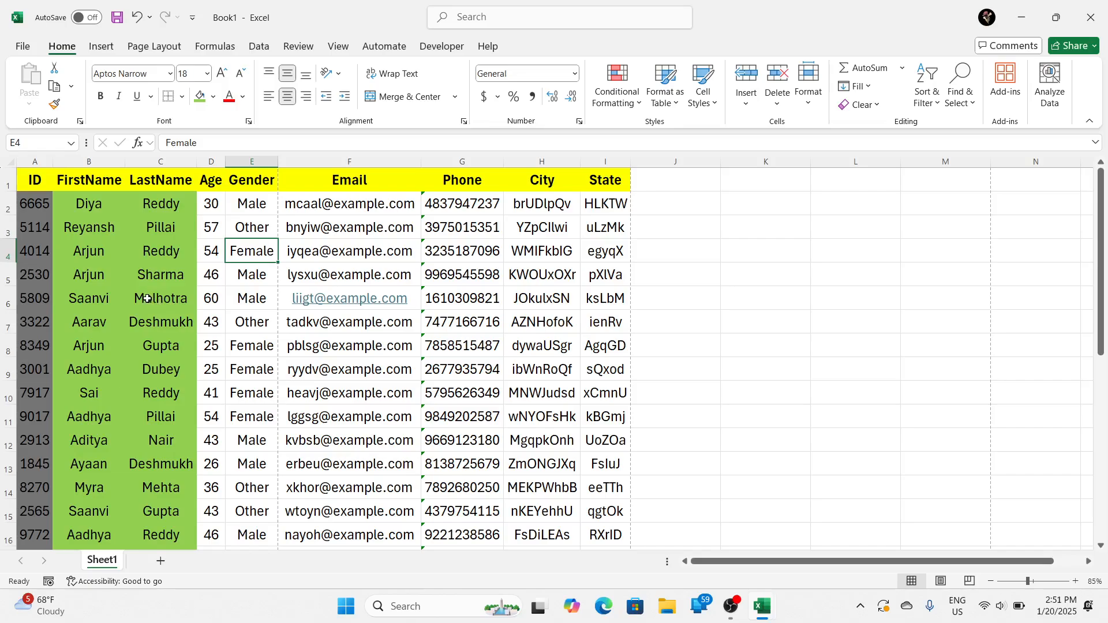
Step: Remove the fill color from all table cells, A1:I30
left_click_drag(40, 179, 68, 244)
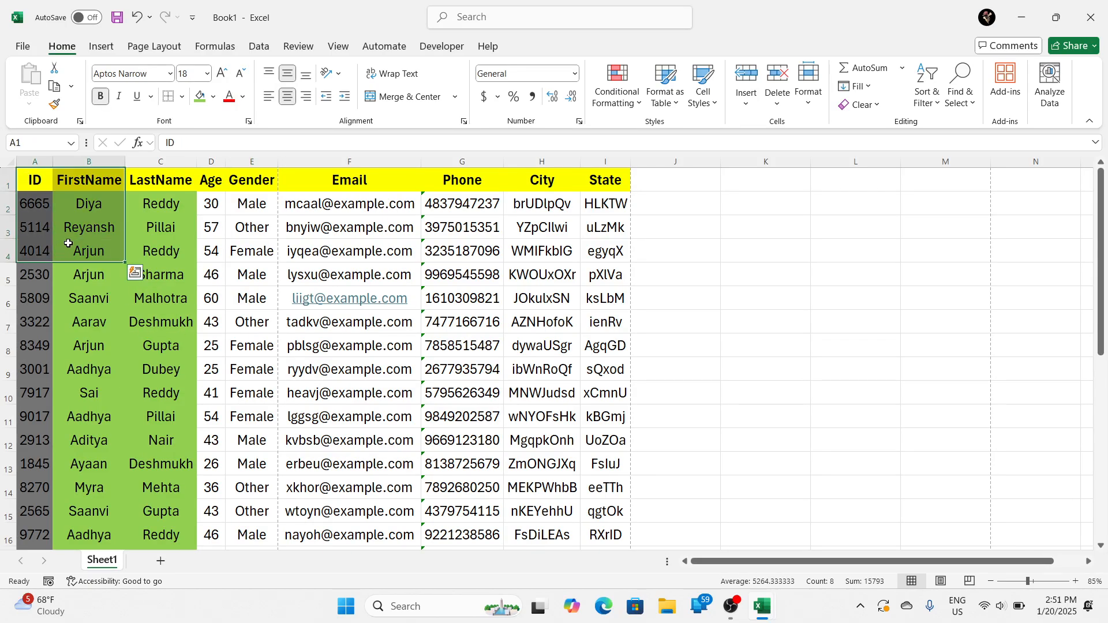
key("ctrl+shift+End")
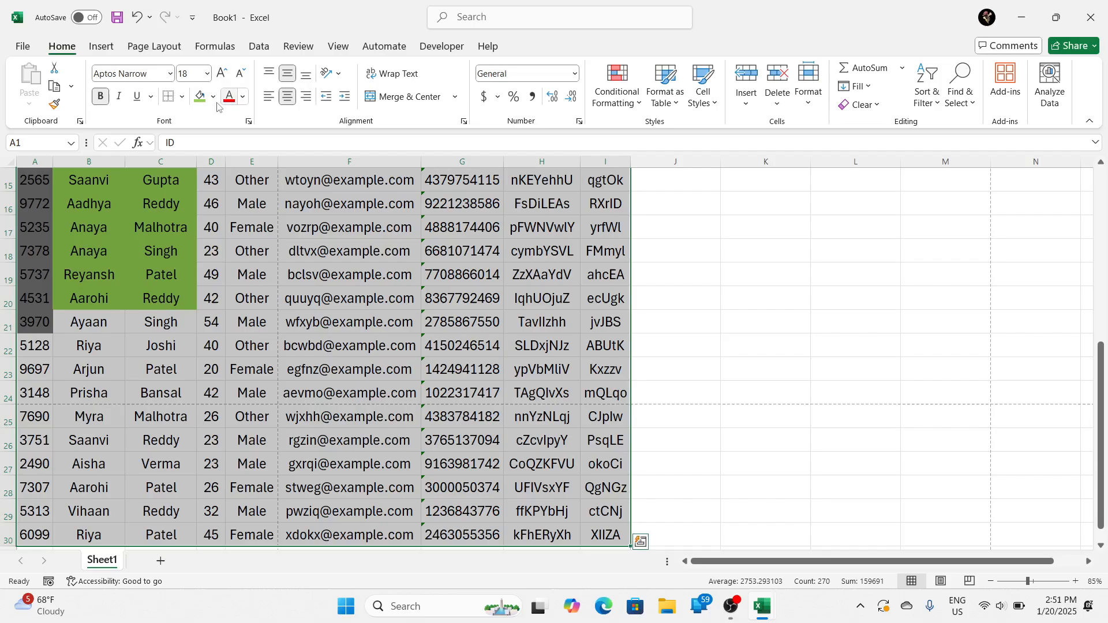
left_click(212, 98)
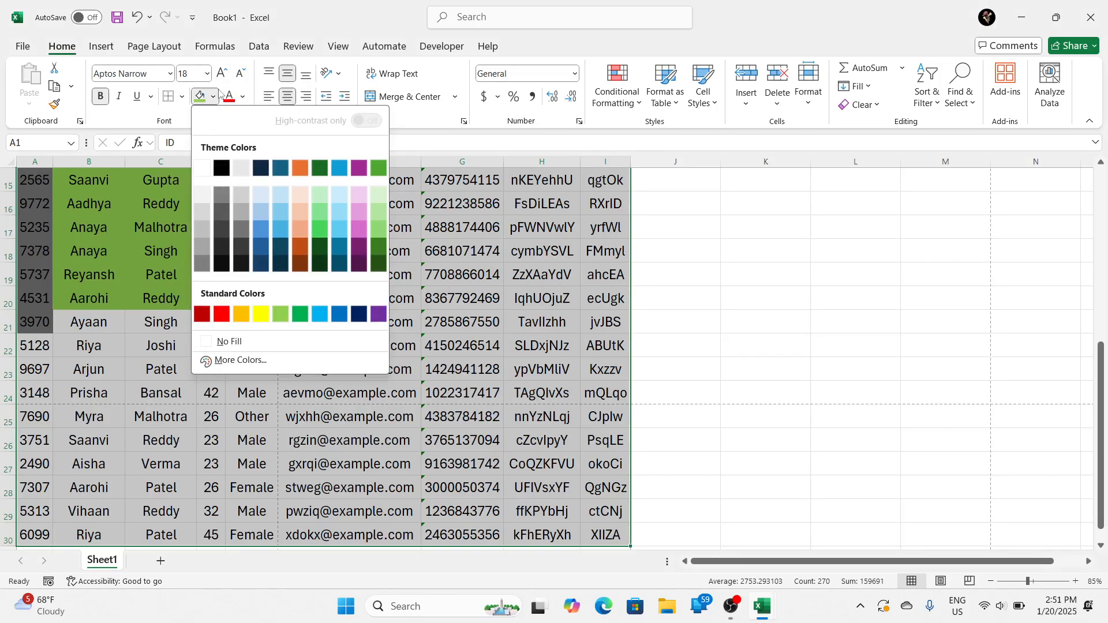
left_click(229, 342)
scroll(268, 399, "up", 5)
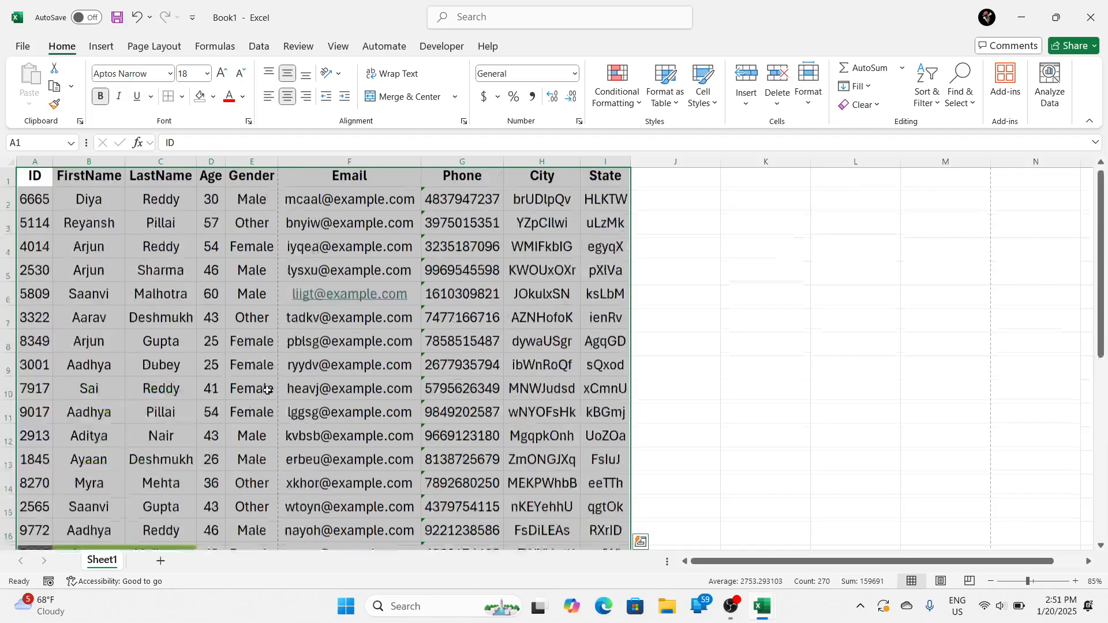
scroll(269, 399, "down", 5)
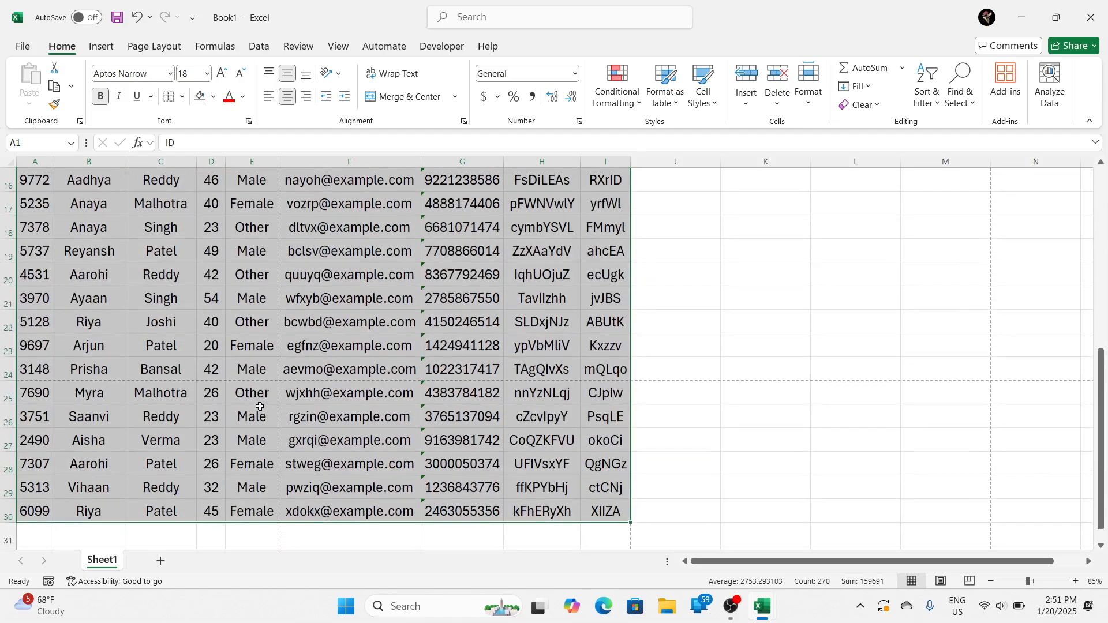
scroll(254, 404, "up", 5)
left_click(232, 362)
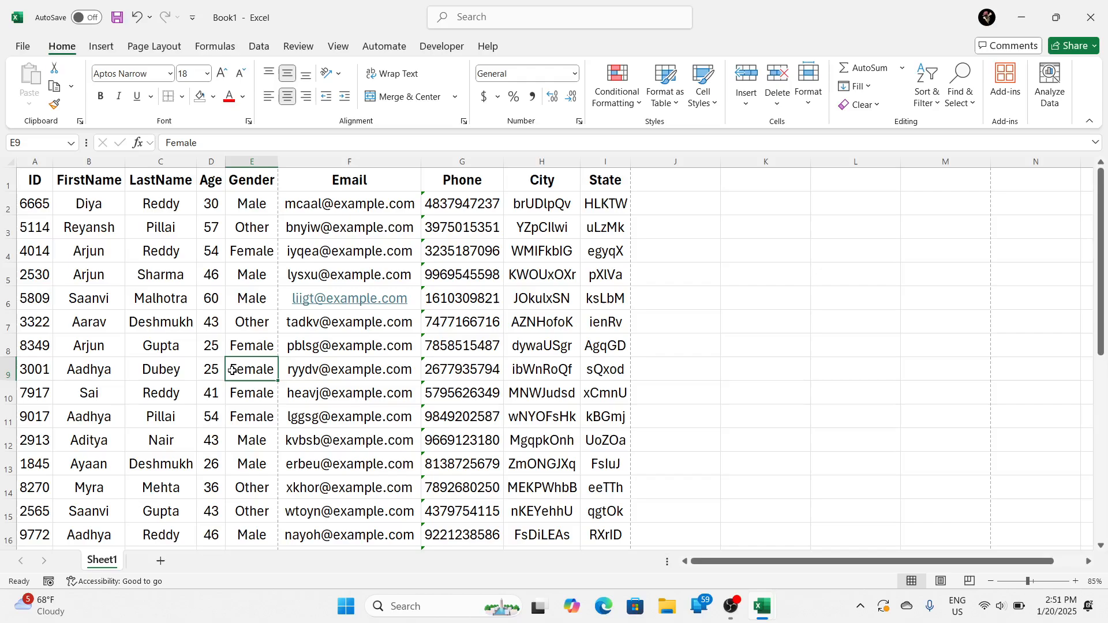
Step: Examine the options for placing a picture in a cell or over the cells
left_click(101, 49)
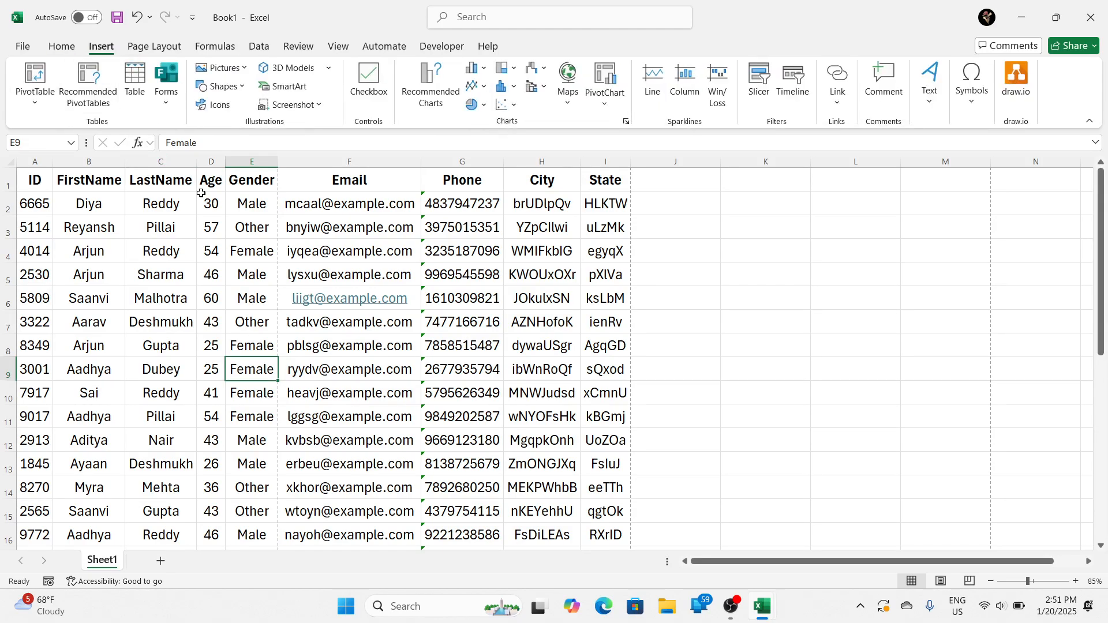
left_click(221, 68)
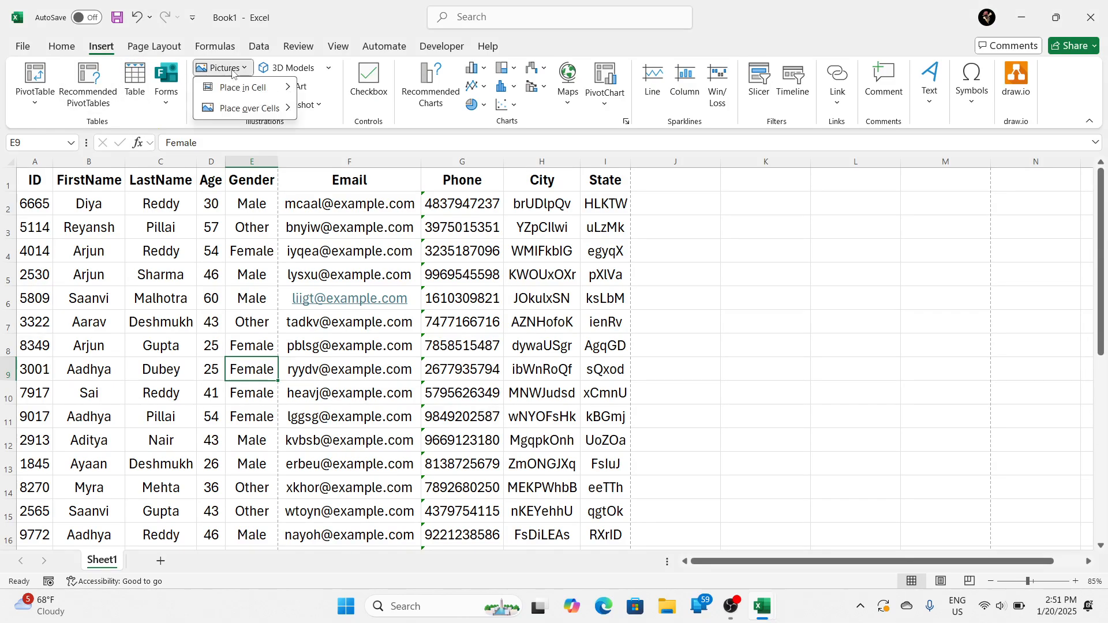
left_click(228, 232)
left_click(218, 86)
left_click(242, 85)
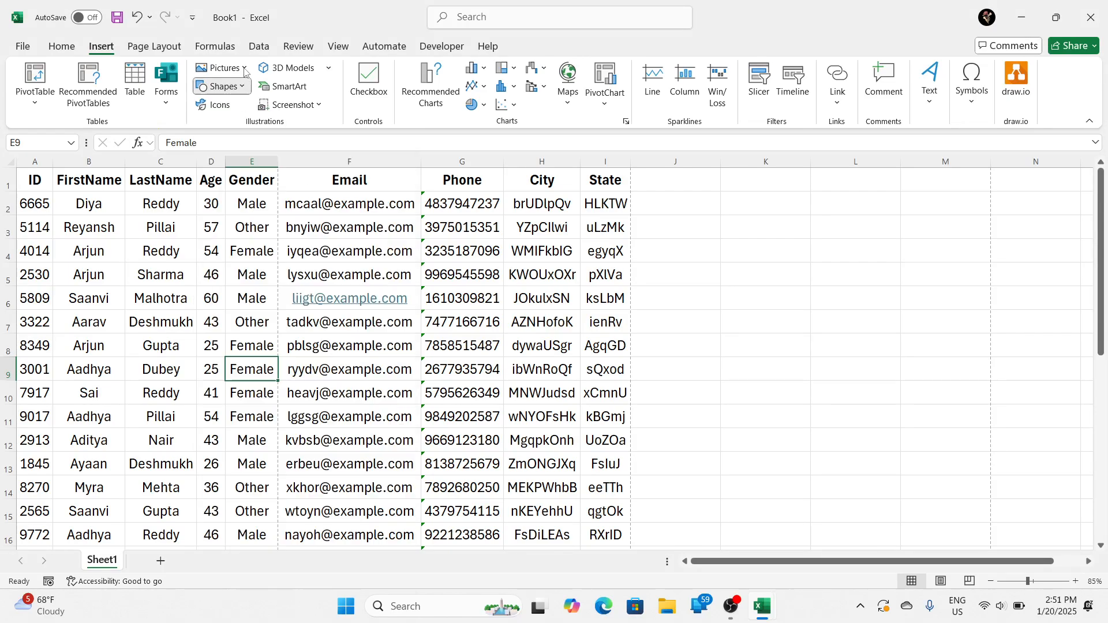
left_click(244, 67)
mouse_move(254, 97)
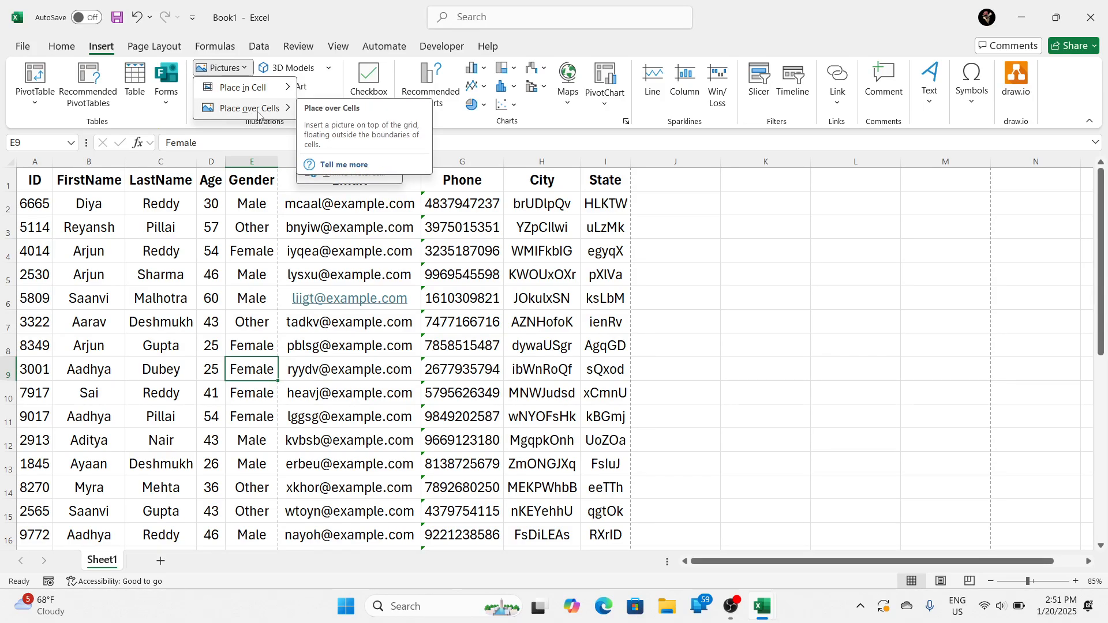
left_click(656, 203)
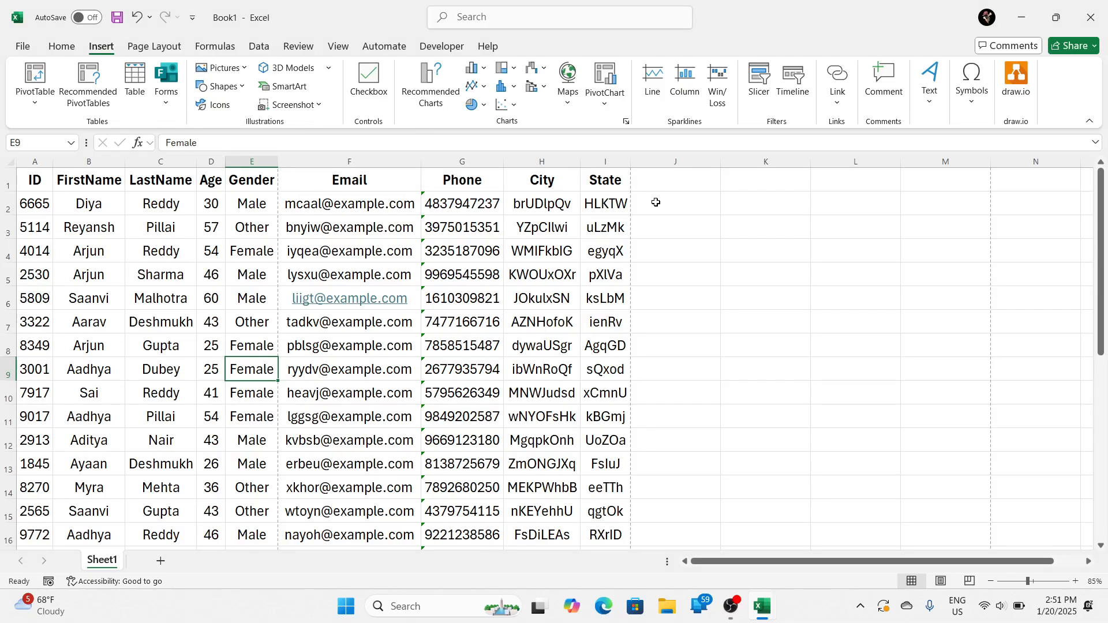
Step: Insert the stock photo of nut-covered balls over the cells at J2 and move it onto the table below the header row
left_click(656, 203)
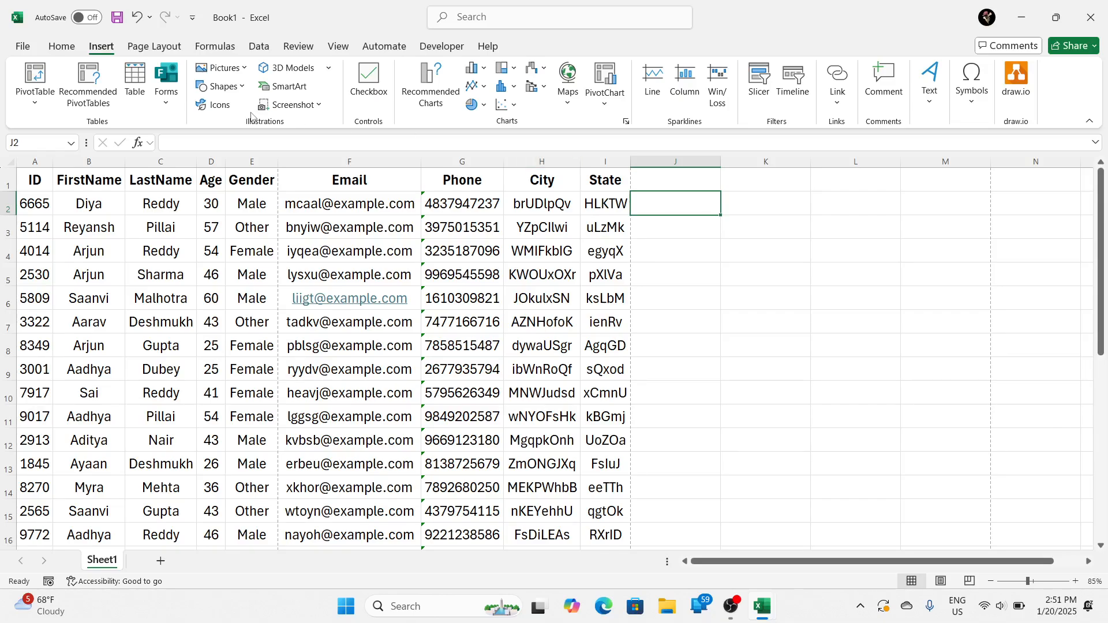
left_click(231, 73)
mouse_move(251, 112)
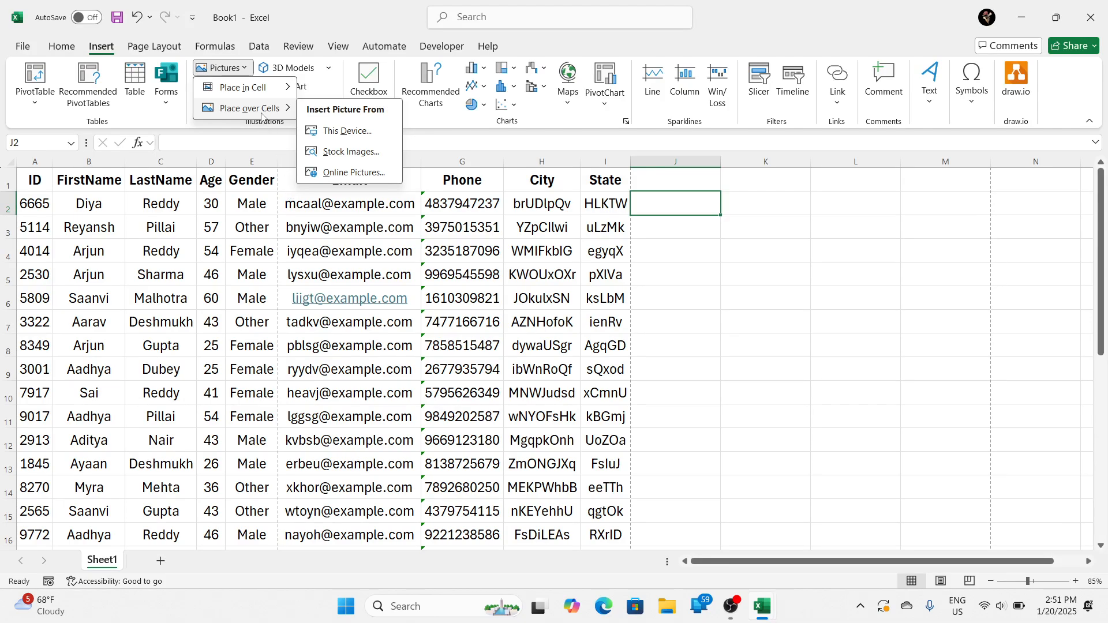
left_click(342, 153)
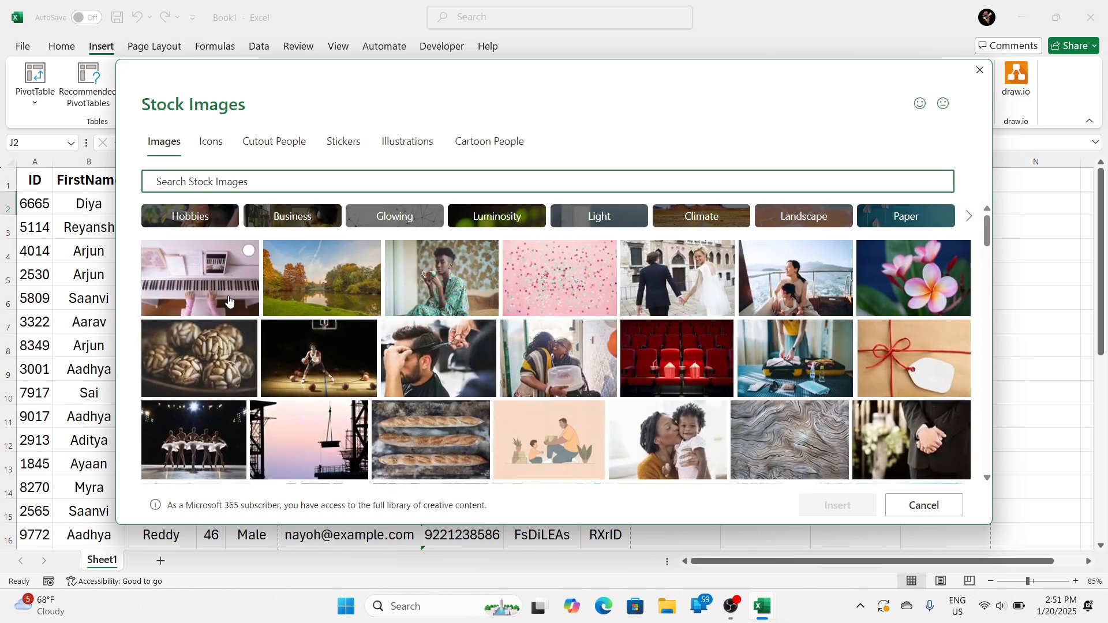
left_click(217, 355)
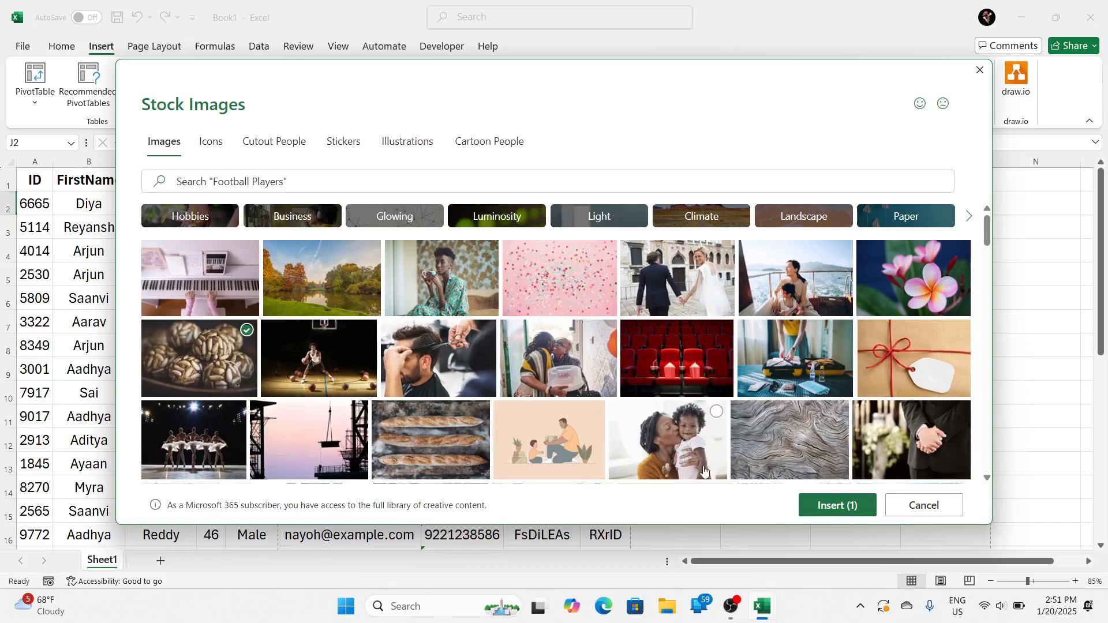
left_click(819, 507)
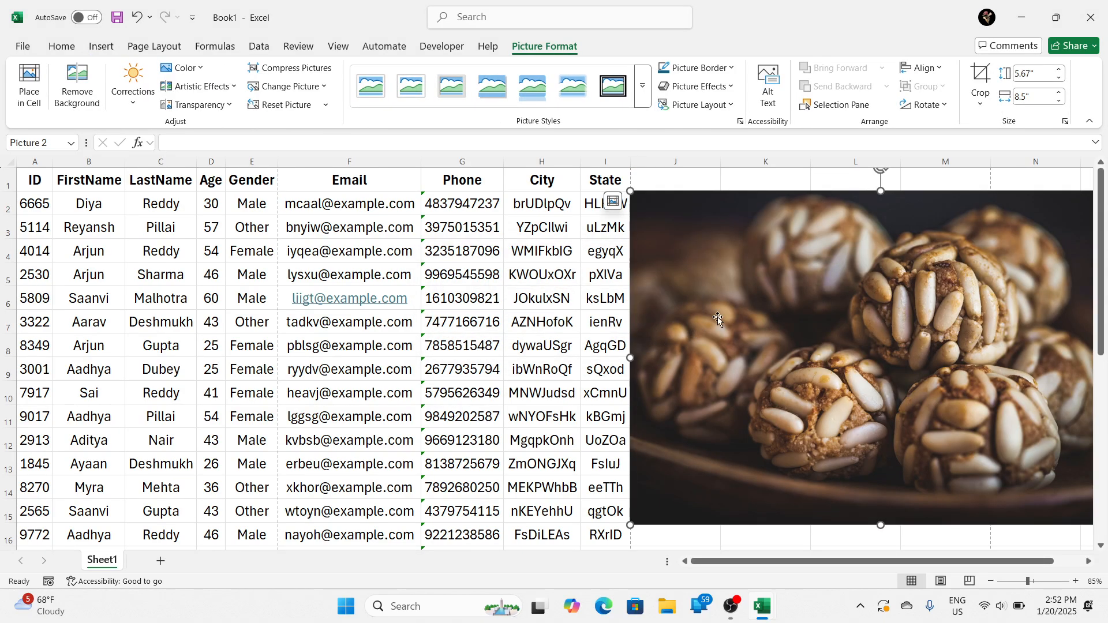
left_click_drag(650, 311, 224, 316)
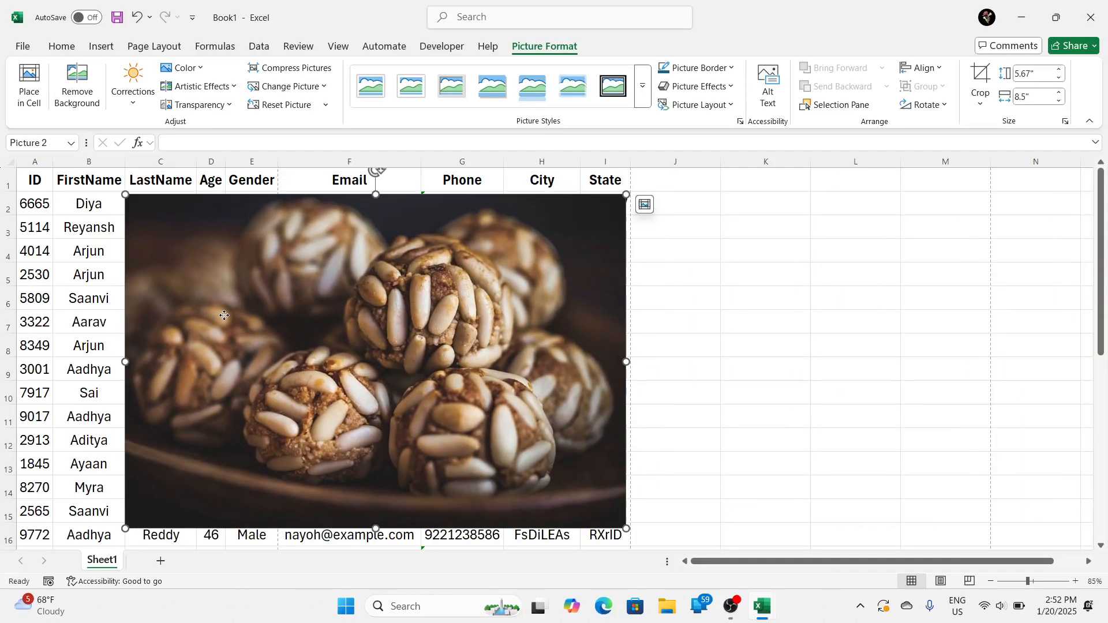
Step: Check in the print preview how the picture prints over the table
key("ctrl+p")
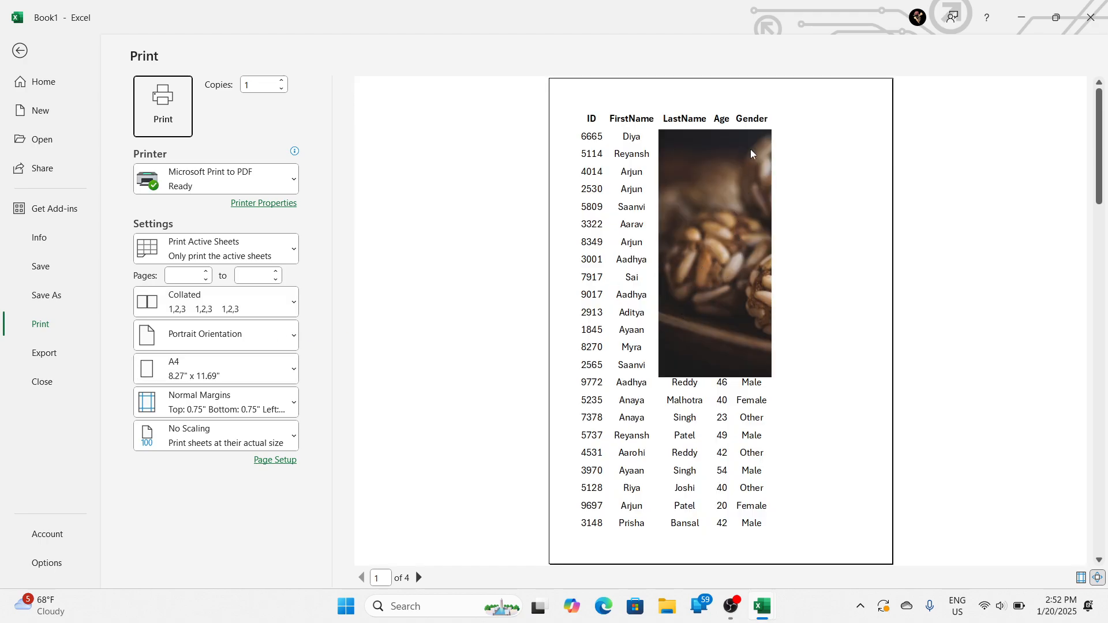
key("Escape")
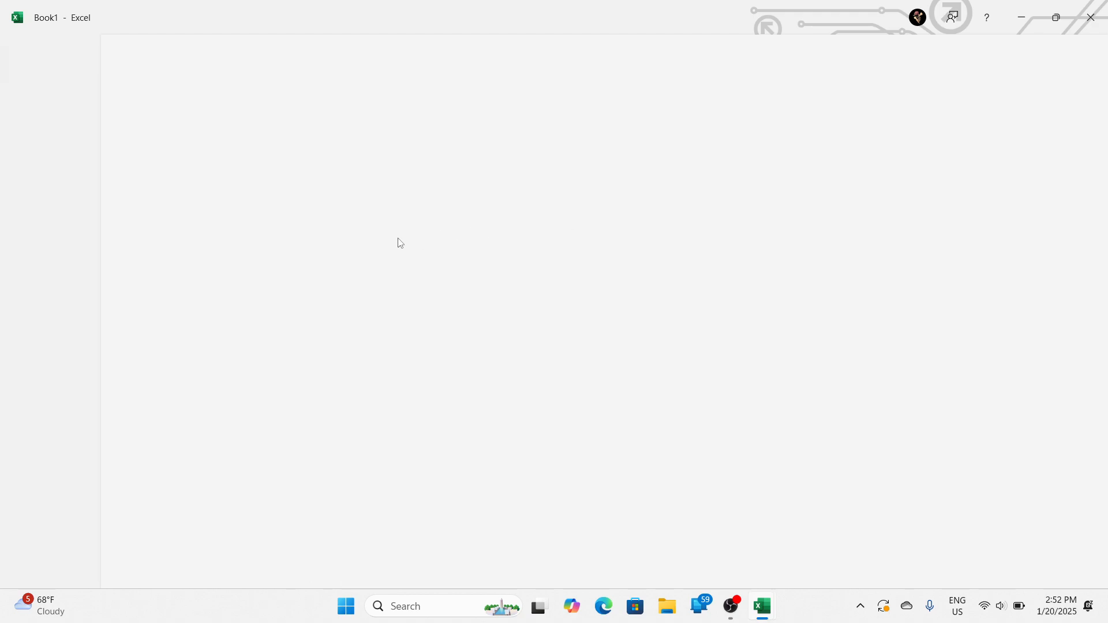
left_click(254, 174)
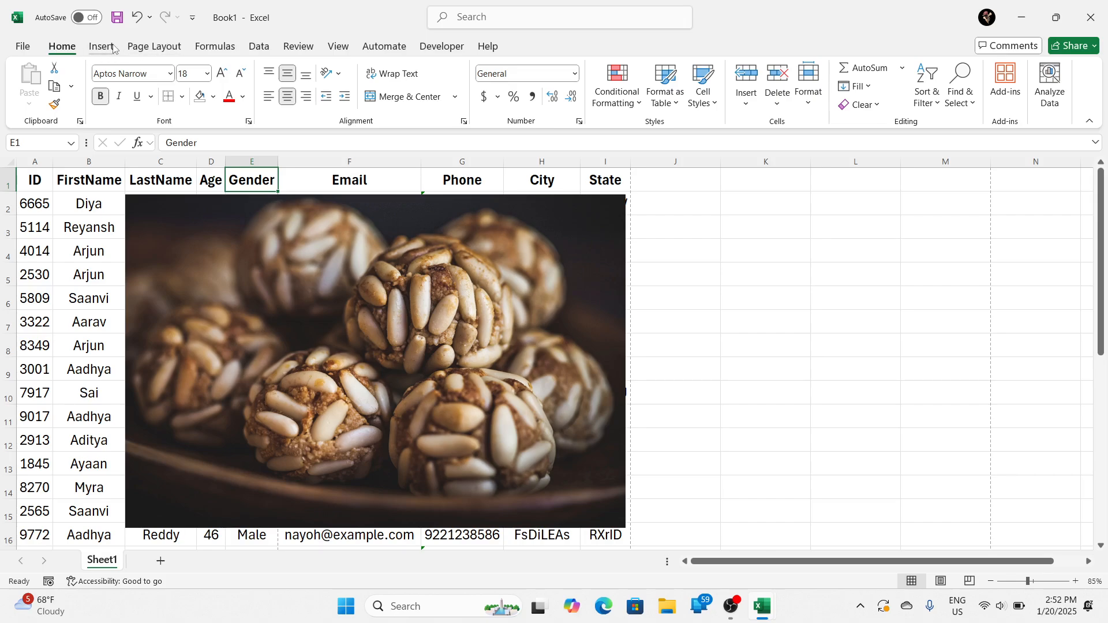
Step: Scale the printout to a width of 1 page and check the picture in the print preview
left_click(154, 46)
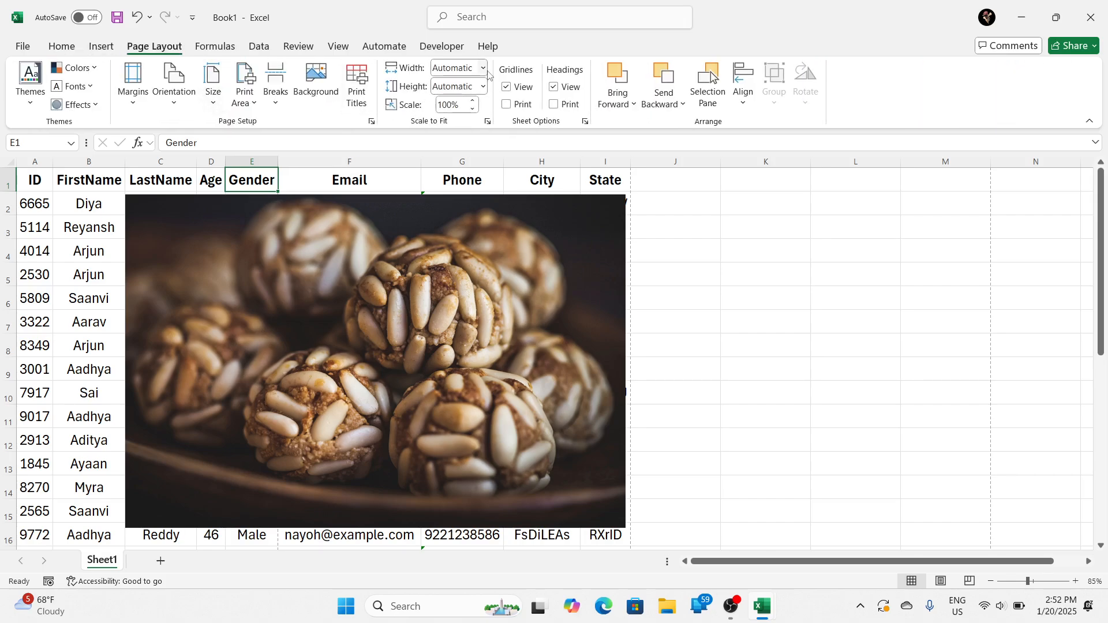
left_click(484, 68)
left_click(459, 87)
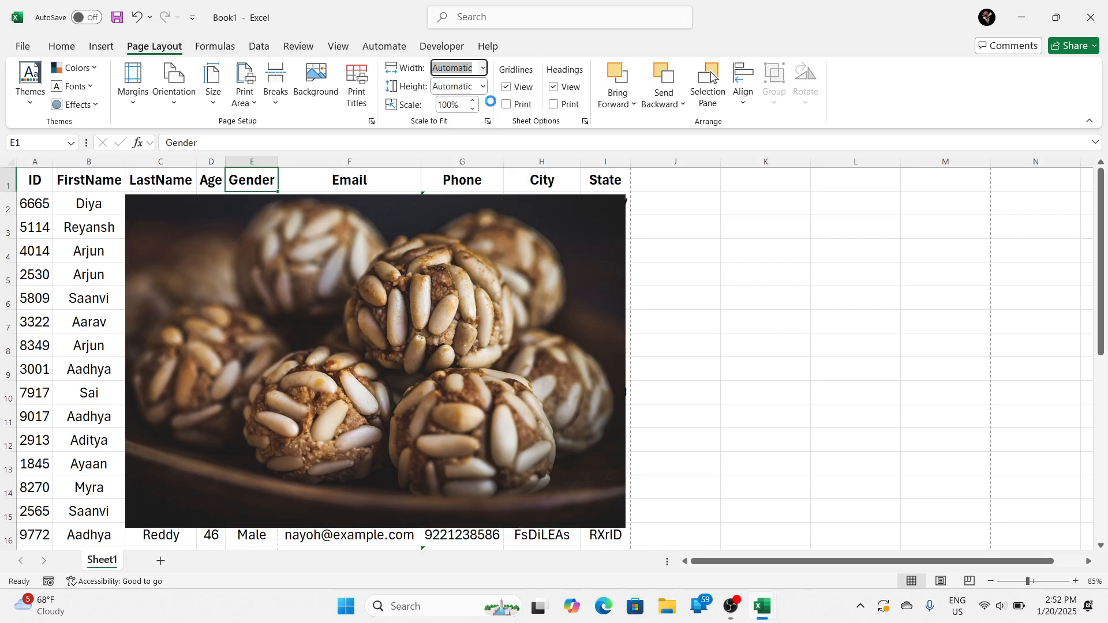
left_click(423, 224)
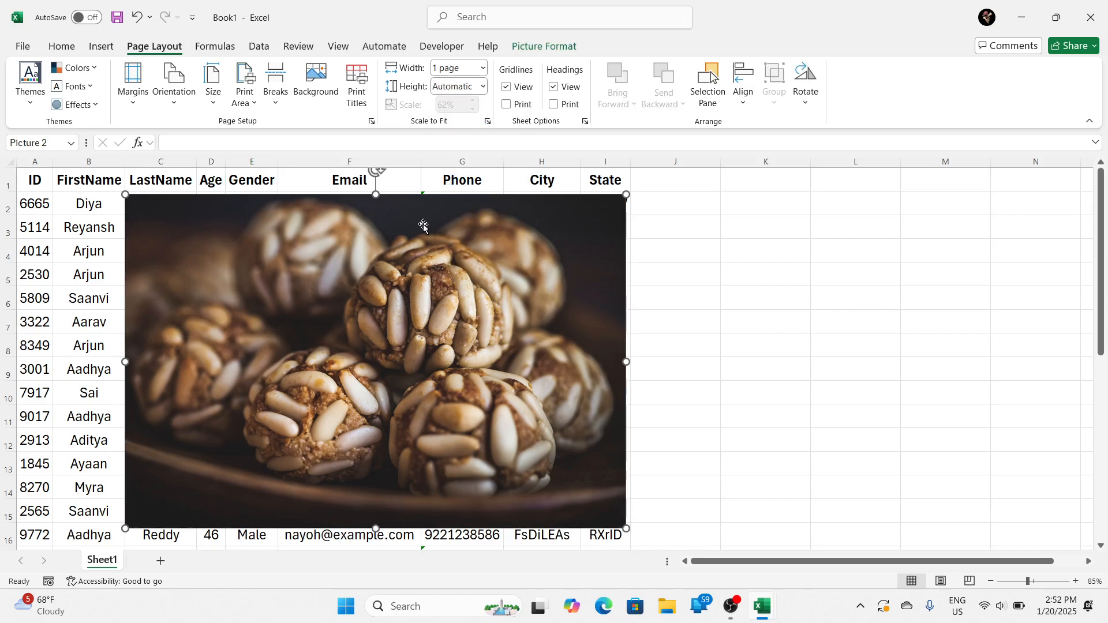
key("ctrl+p")
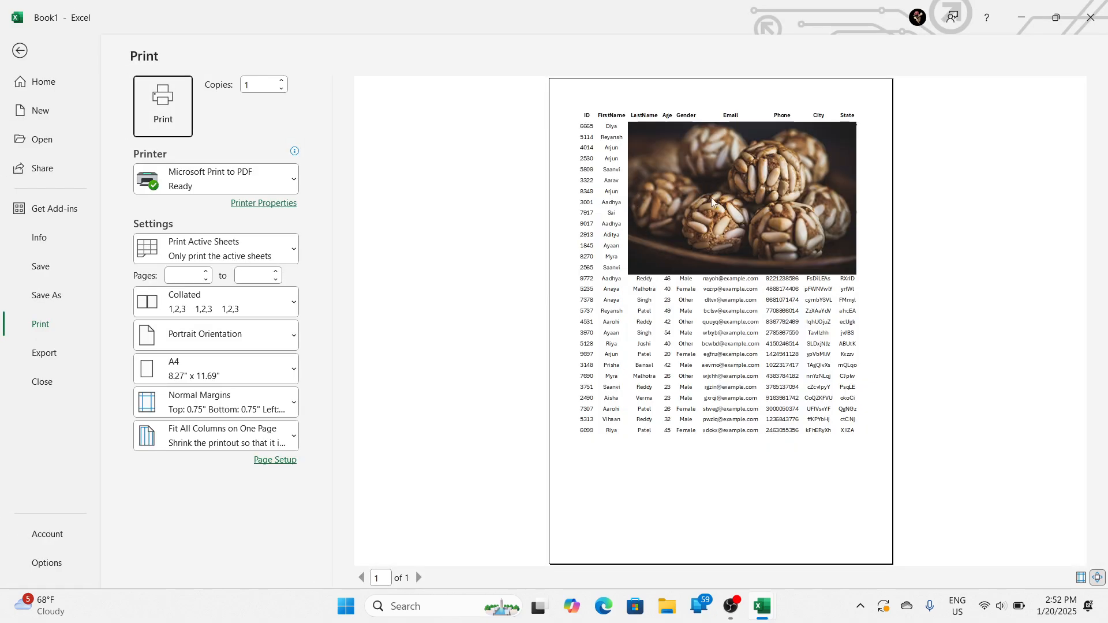
key("Escape")
Step: Shift the picture up over the header row and look through its formatting, arrangement and layout options
left_click_drag(326, 319, 385, 249)
left_click(544, 46)
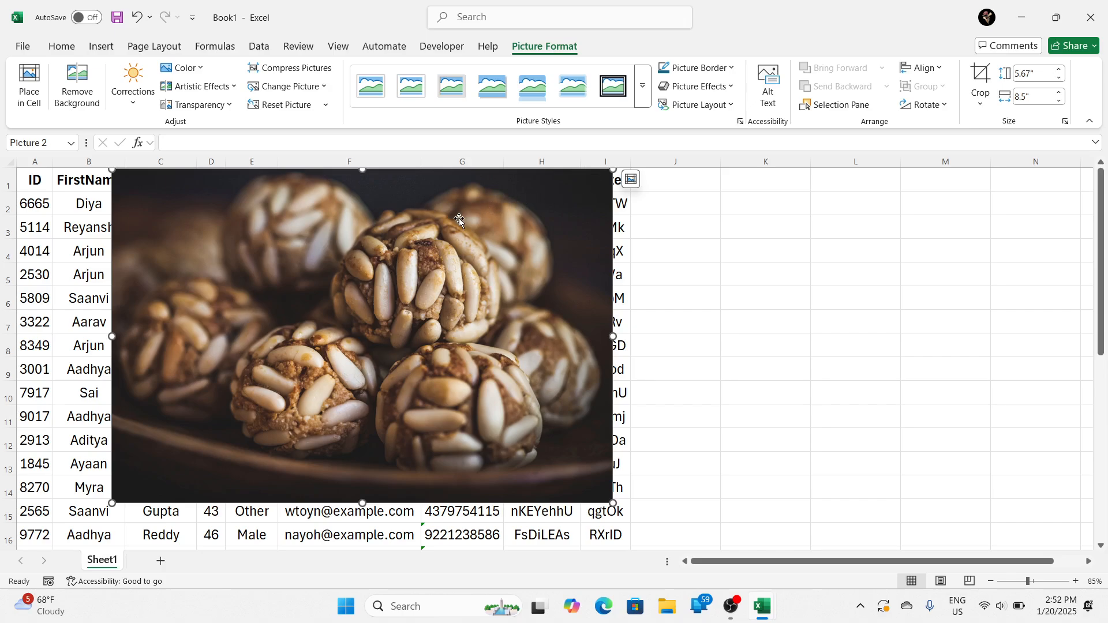
right_click(348, 247)
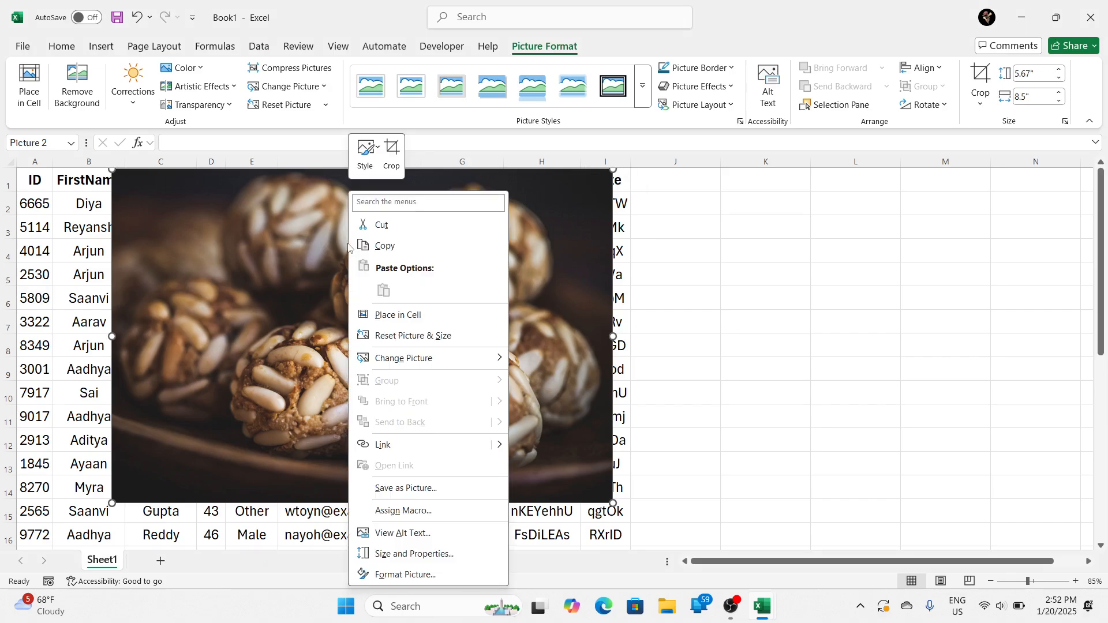
mouse_move(376, 362)
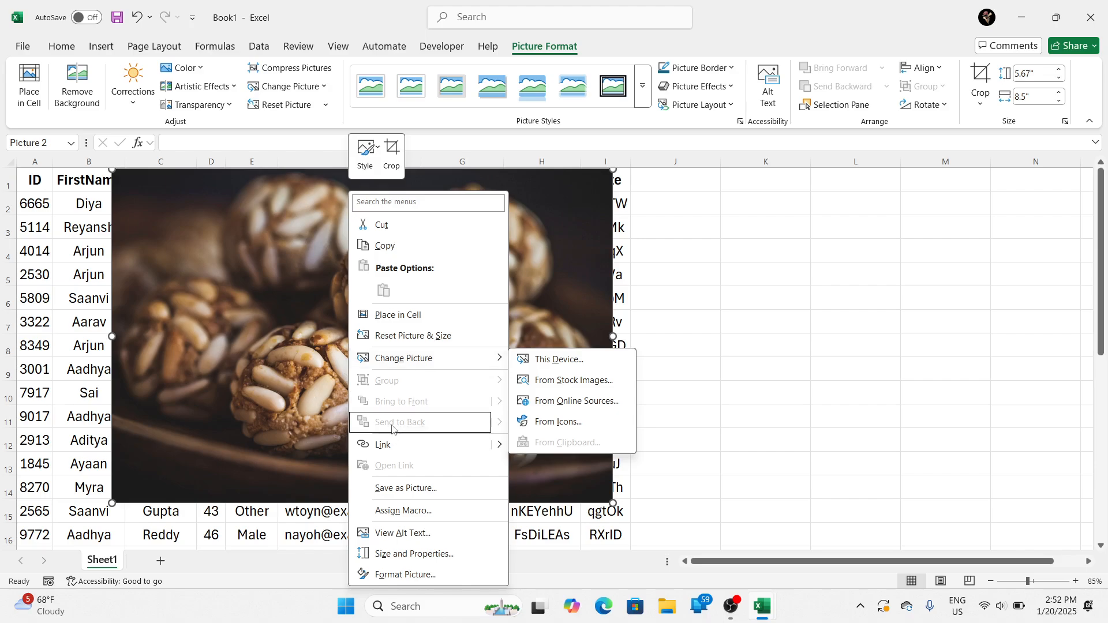
left_click(374, 161)
left_click(377, 167)
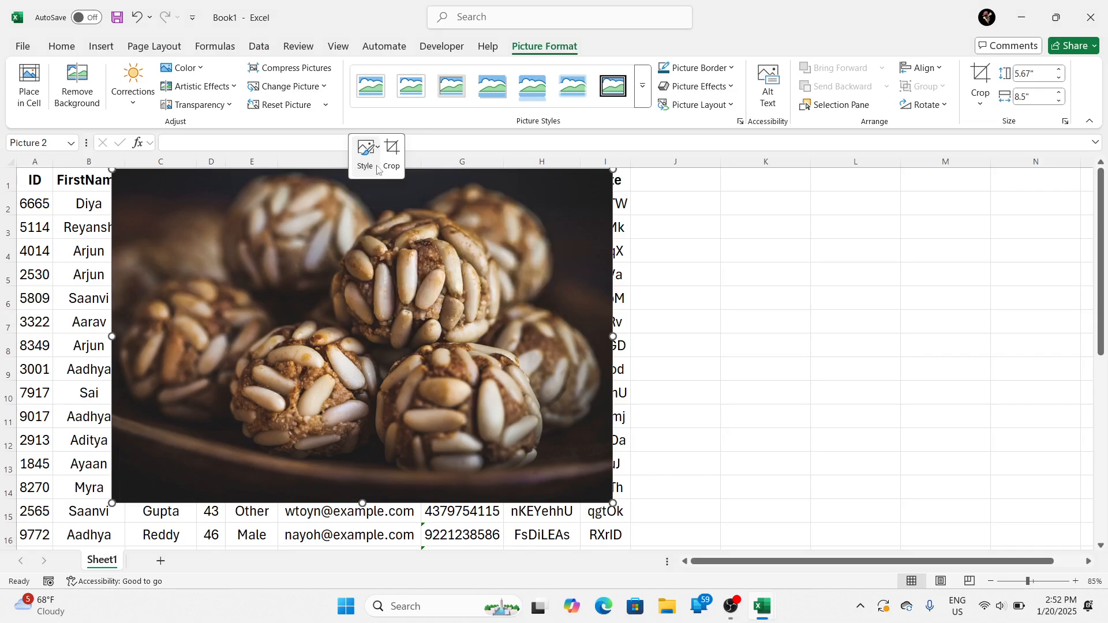
right_click(566, 245)
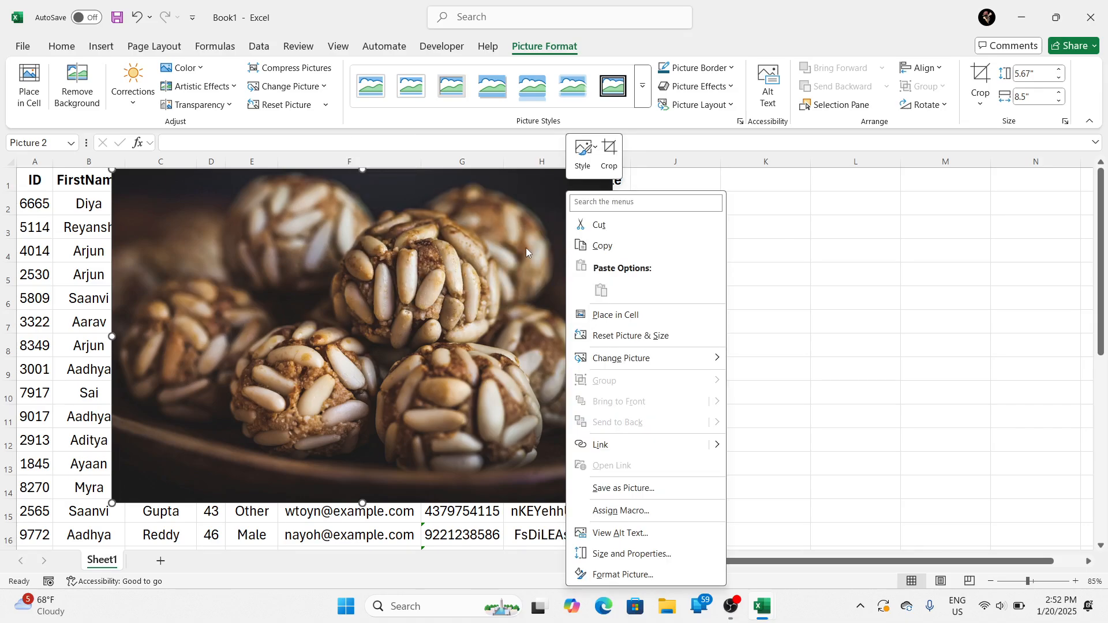
left_click(459, 292)
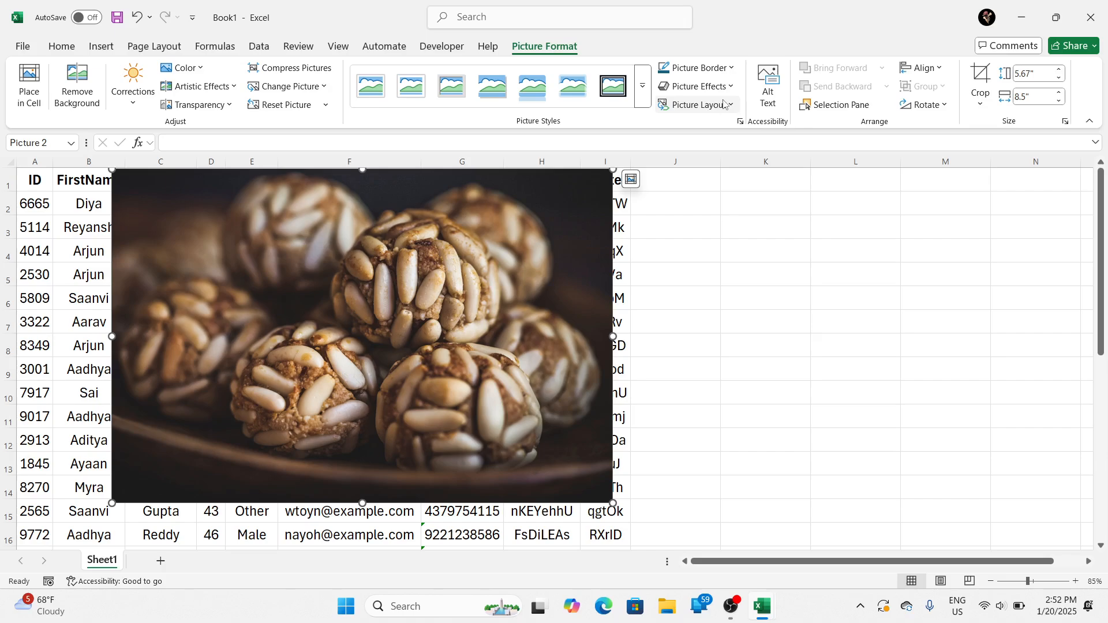
left_click(724, 104)
left_click(531, 269)
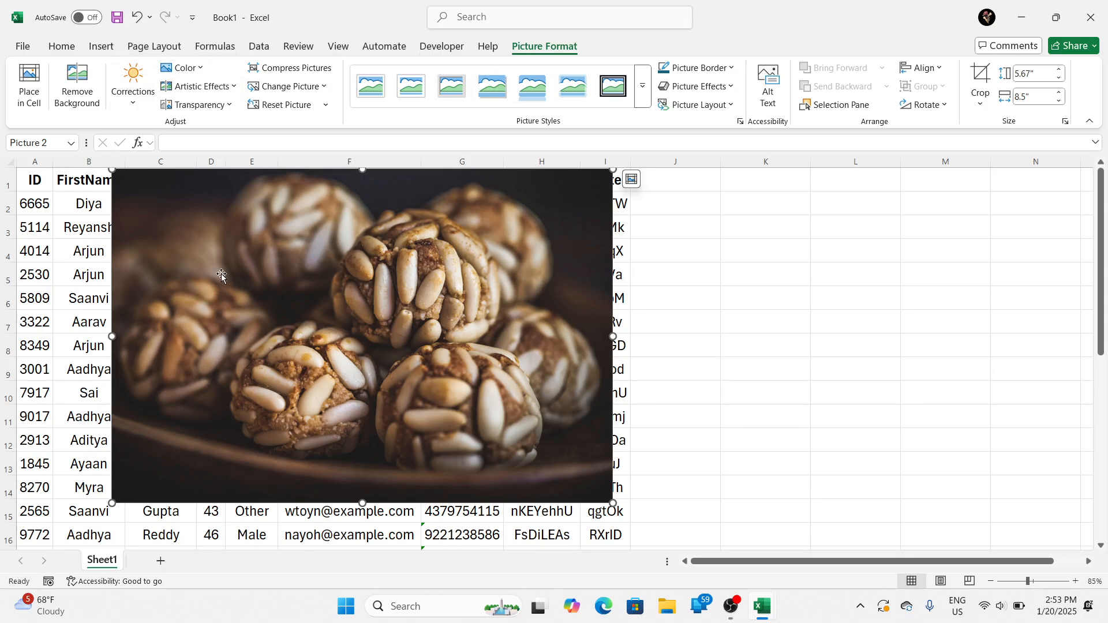
Step: Move the picture back below the header row, covering roughly cells C2:I15
left_click_drag(222, 276, 305, 303)
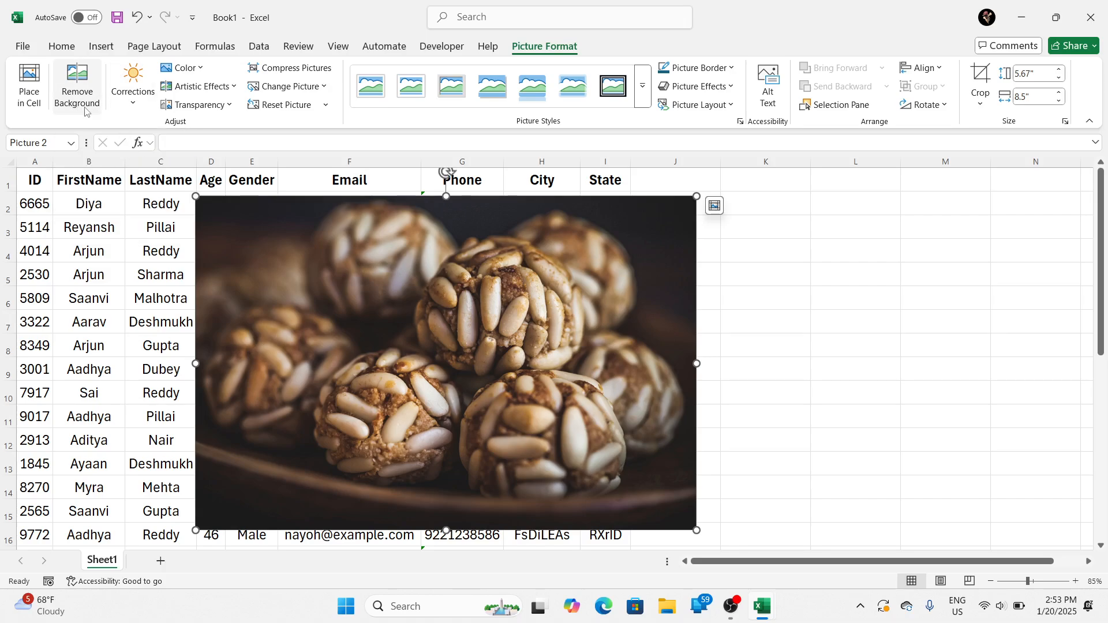
left_click_drag(221, 245, 143, 237)
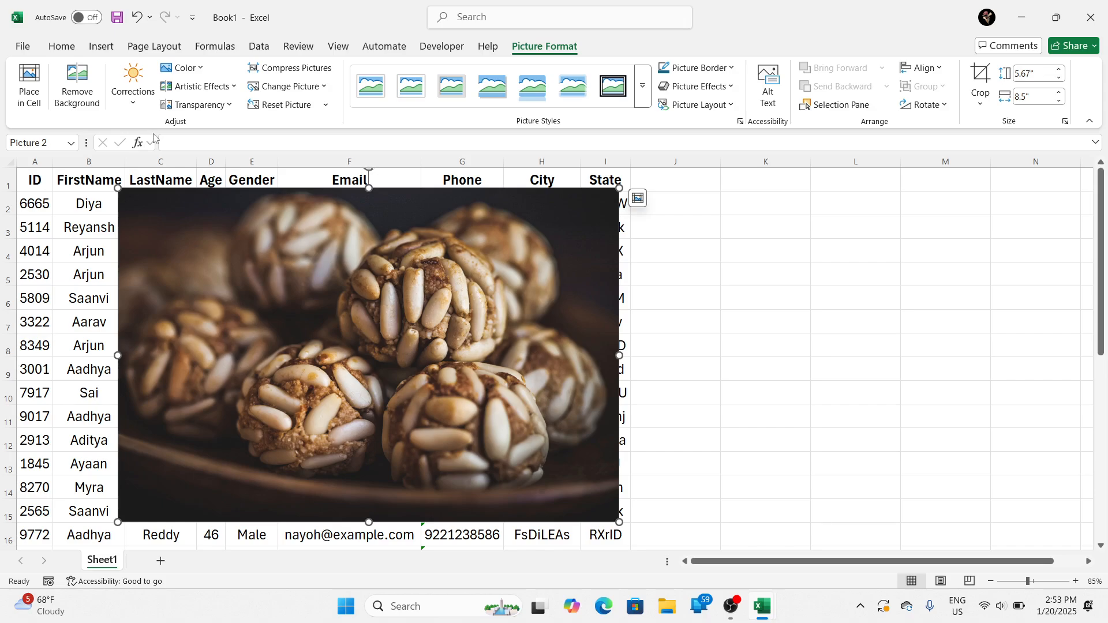
Step: Delete the picture from the worksheet
key("Delete")
left_click(442, 225)
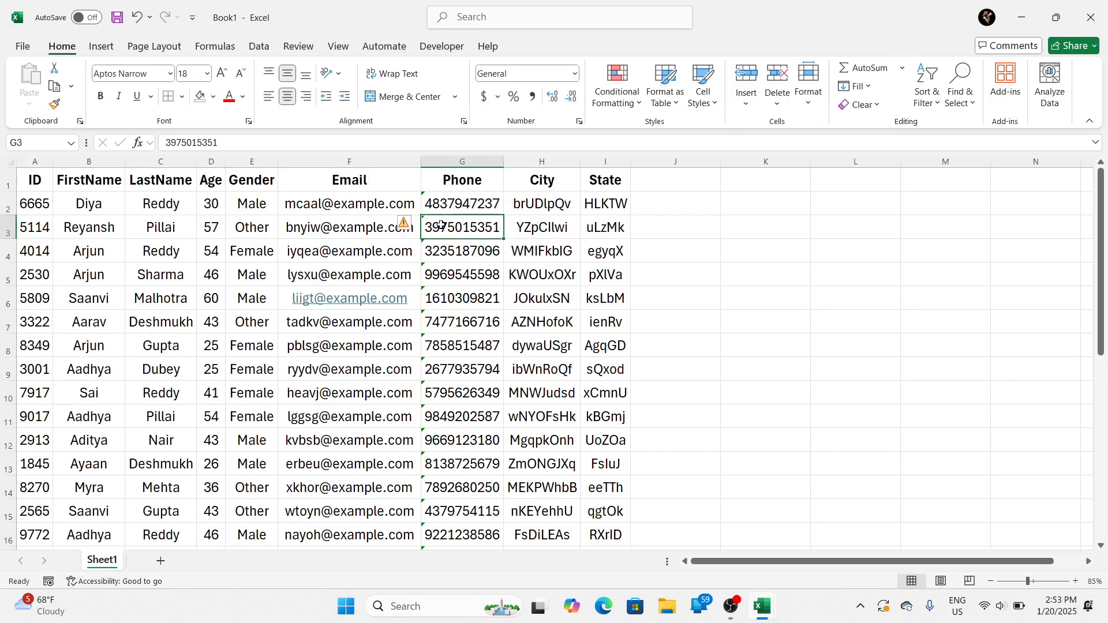
left_click(301, 225)
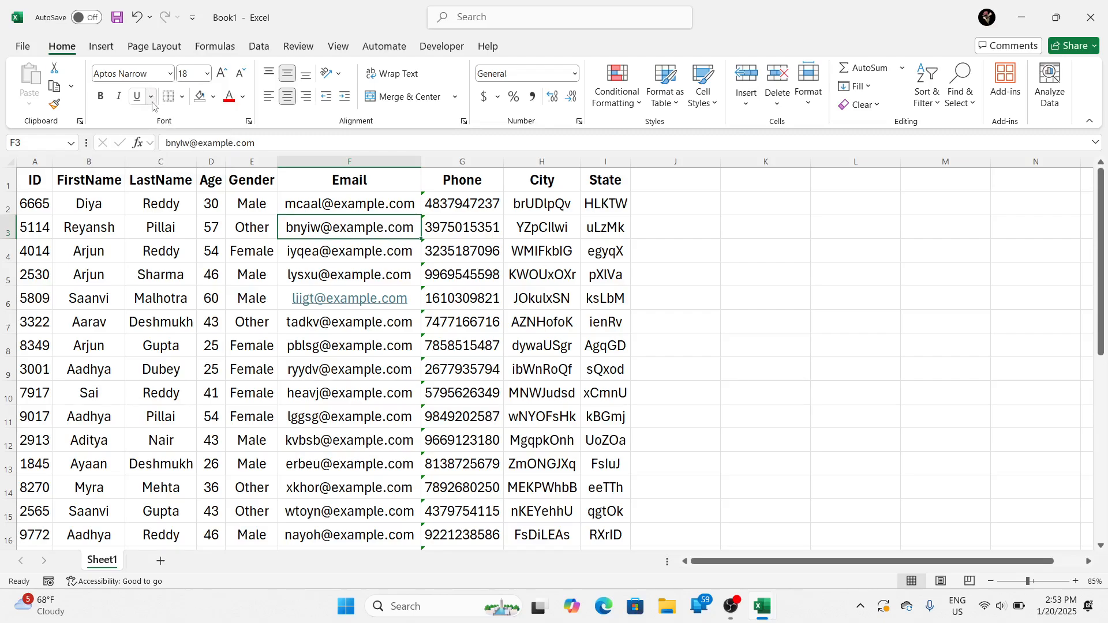
Step: Check in the print preview how the table prints without the picture
left_click(142, 46)
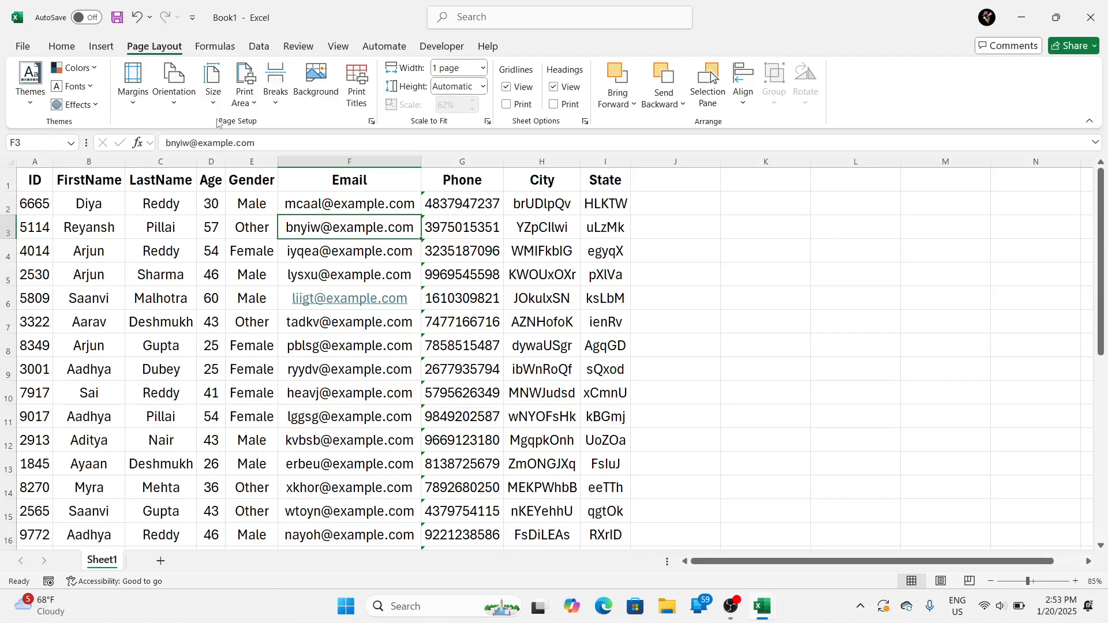
left_click(287, 185)
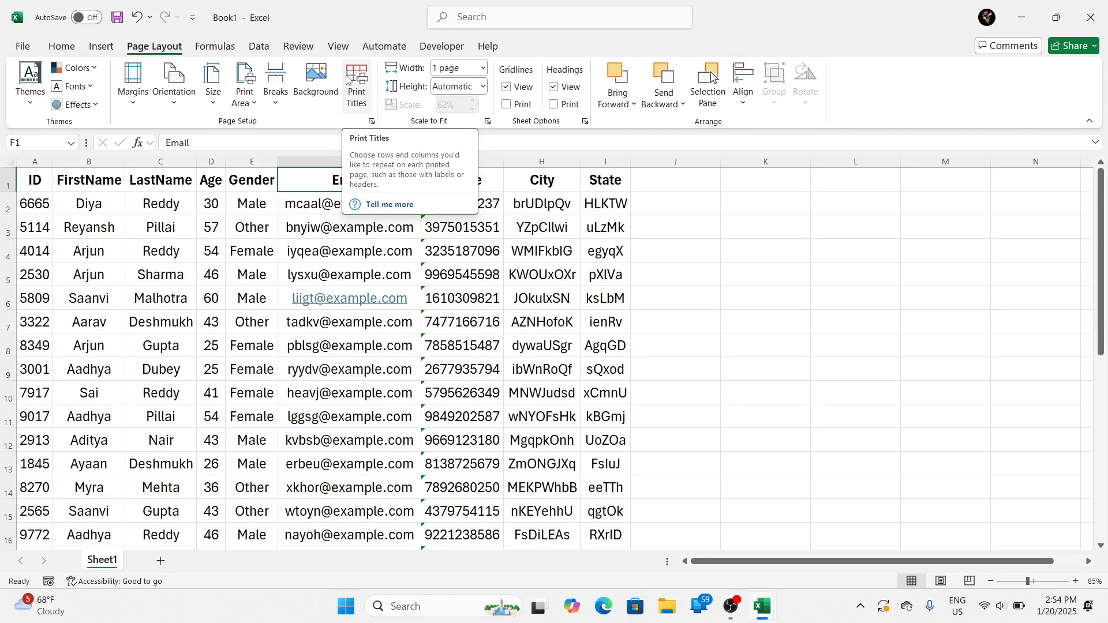
left_click(209, 249)
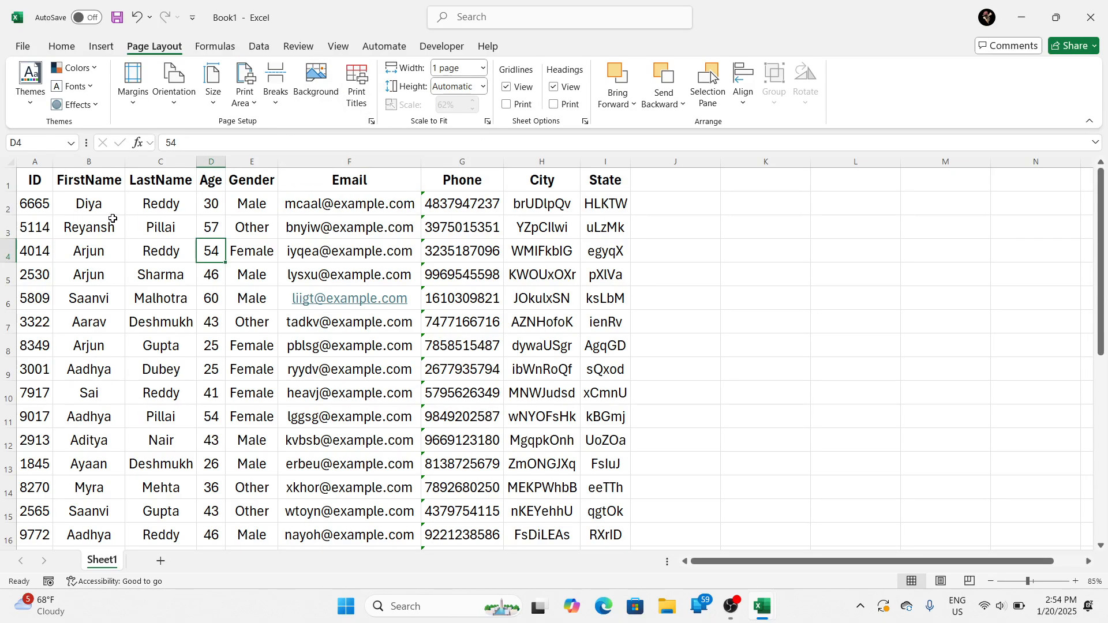
key("ctrl+p")
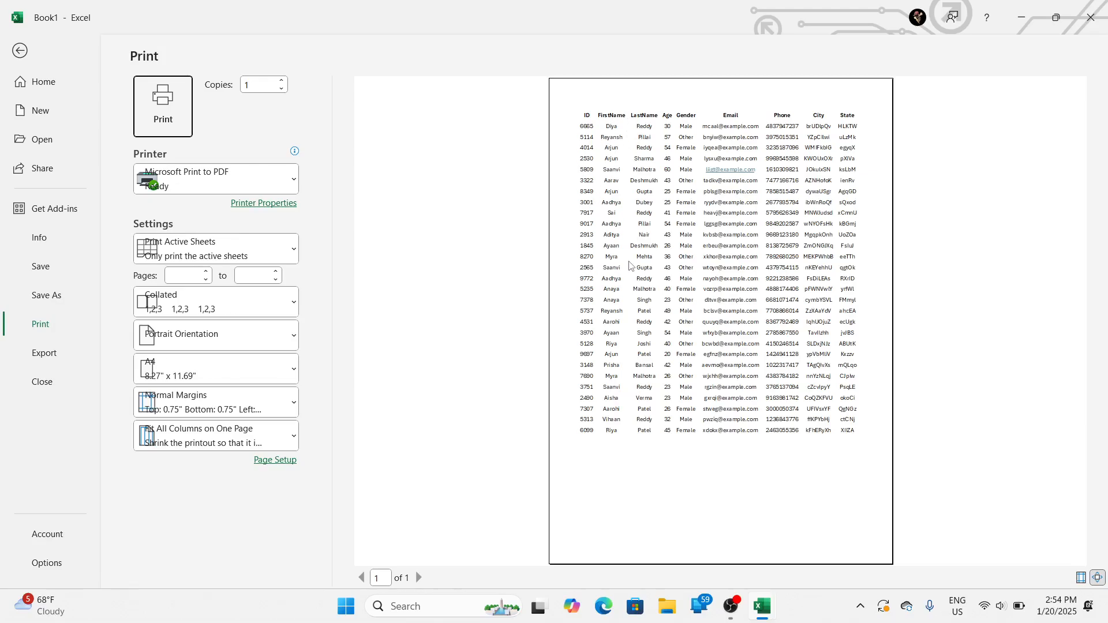
key("Escape")
Step: Set the scale-to-fit width to Automatic and check the table in the print preview
left_click(477, 70)
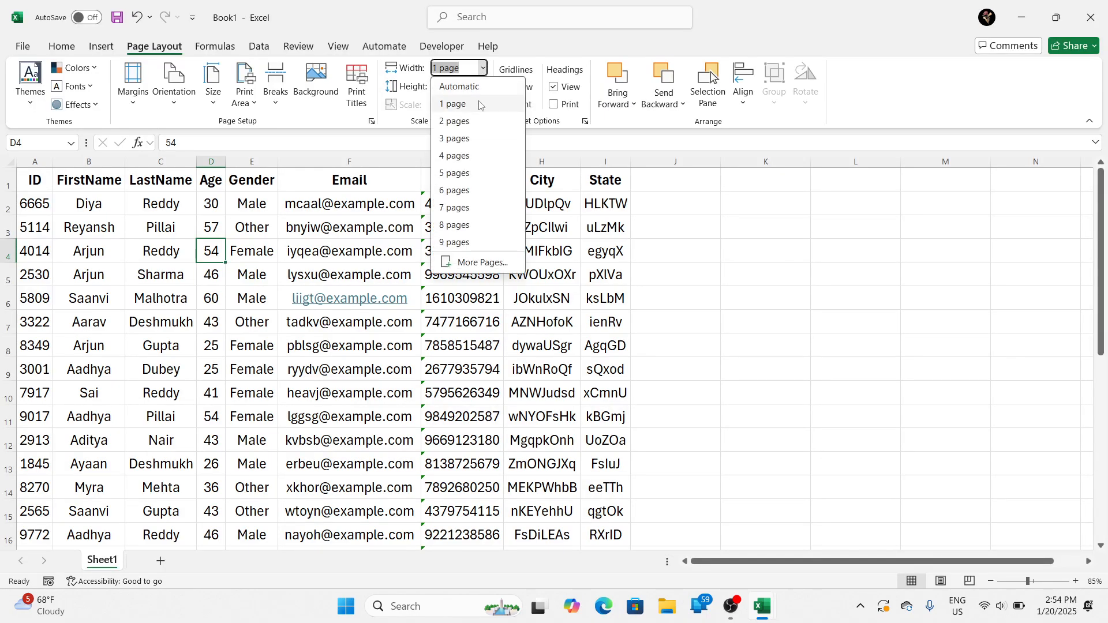
left_click(481, 103)
left_click(482, 67)
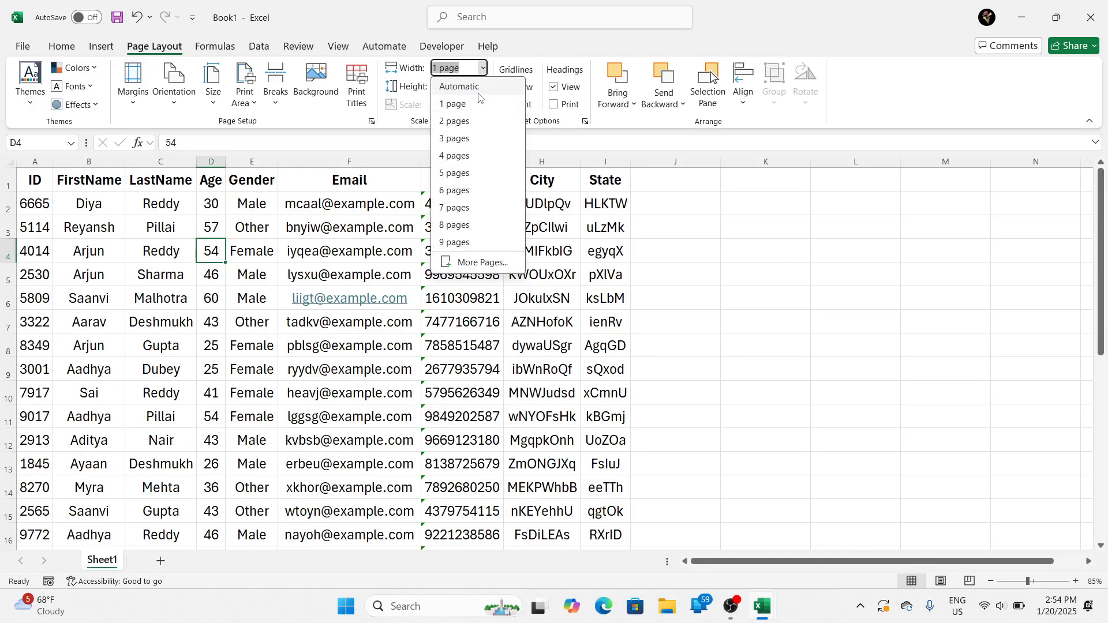
left_click(481, 105)
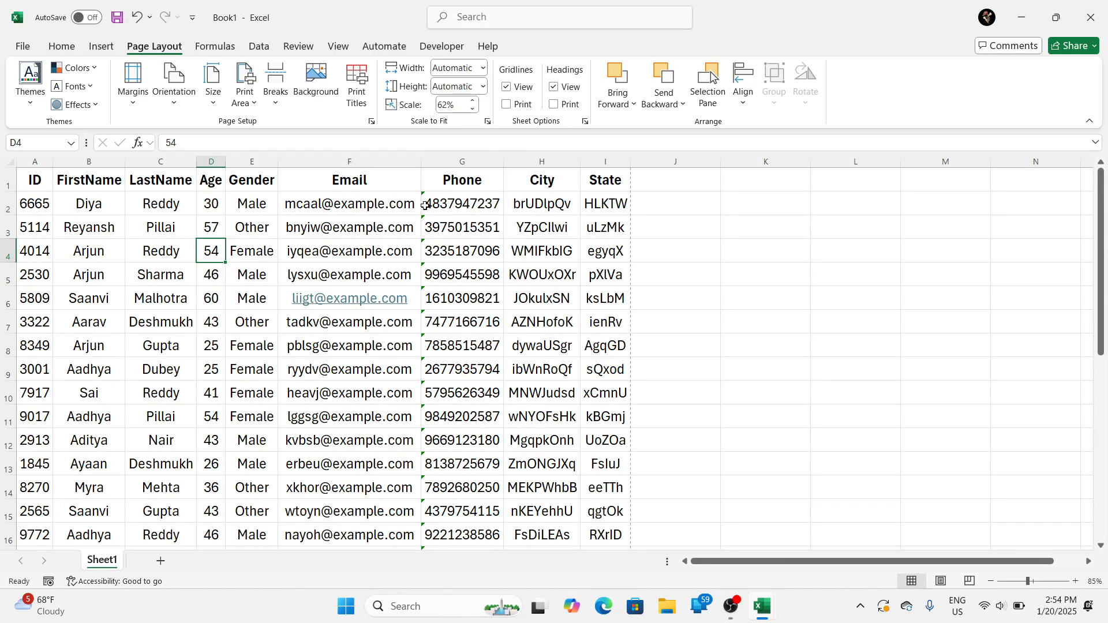
key("ctrl+p")
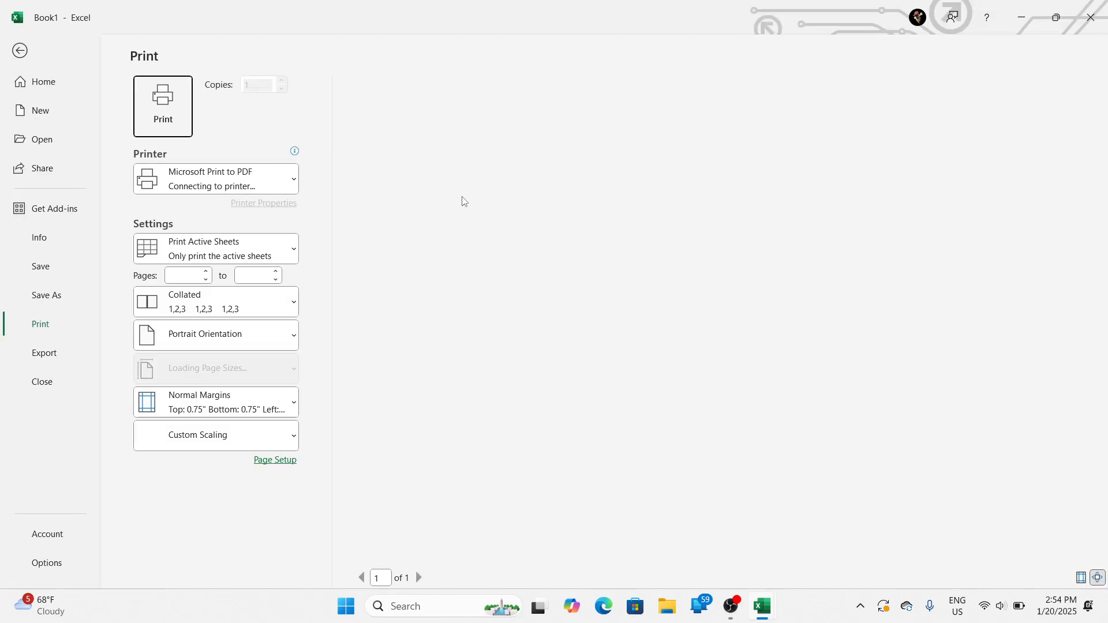
key("Escape")
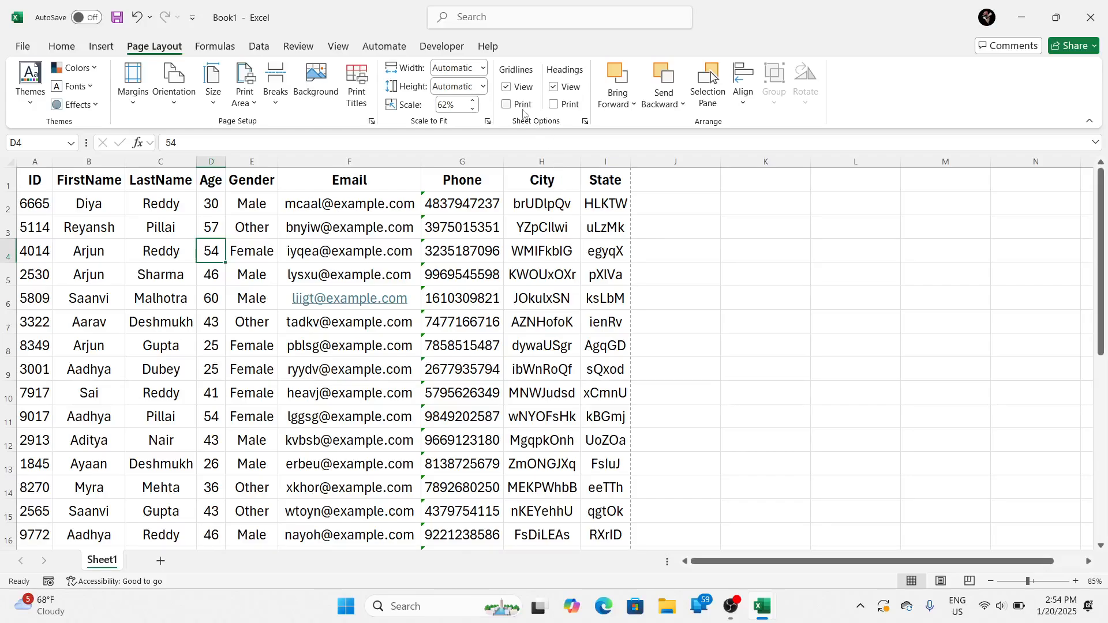
left_click(494, 237)
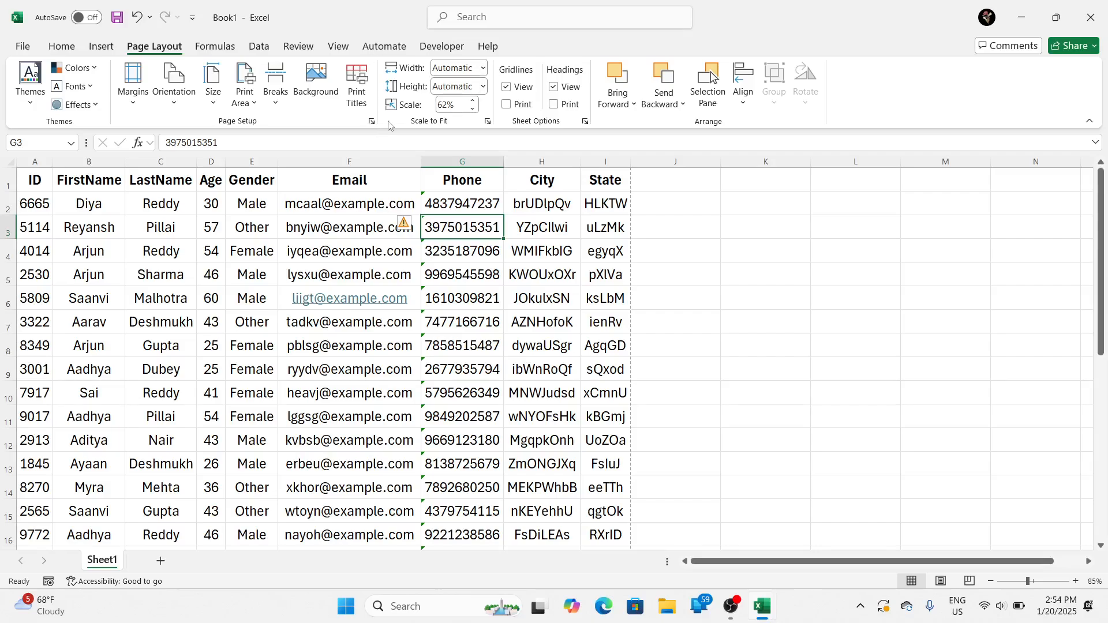
key("ctrl+p")
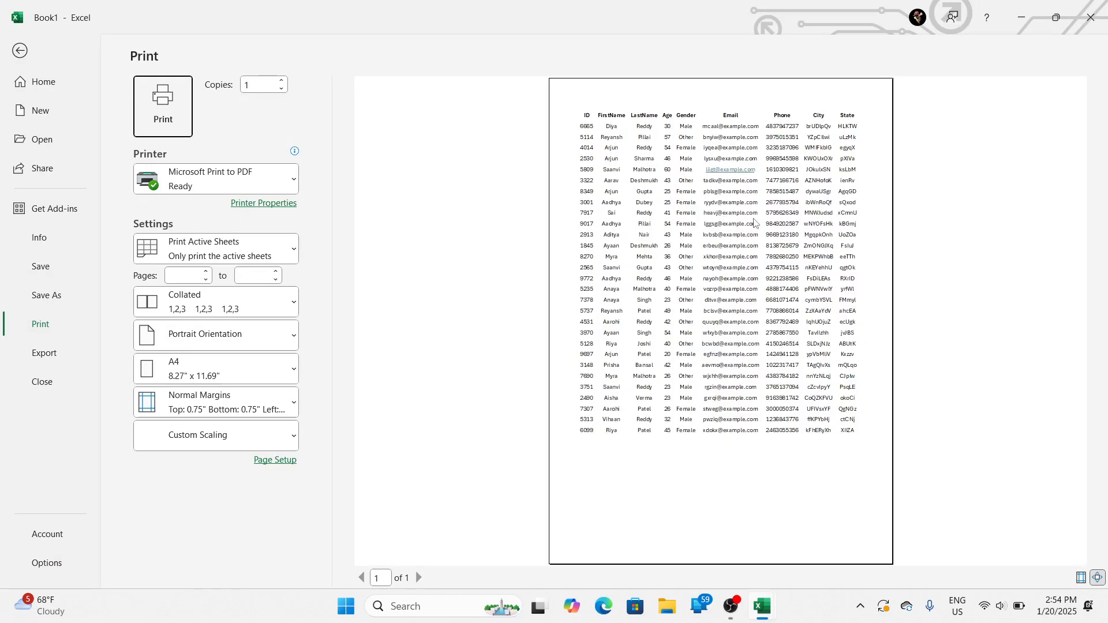
key("Escape")
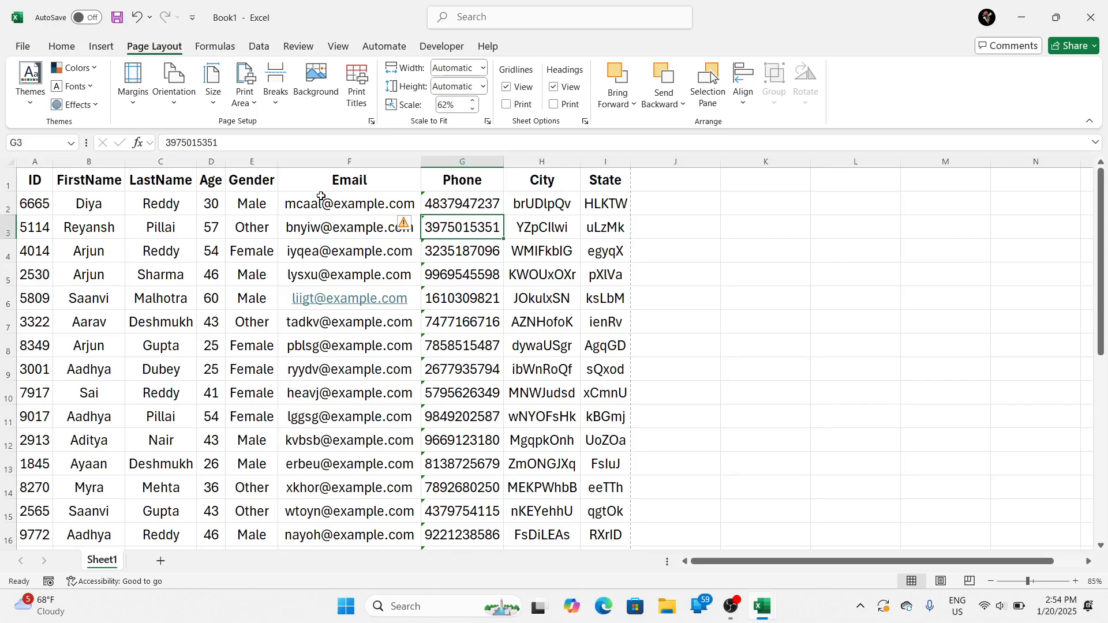
left_click(245, 98)
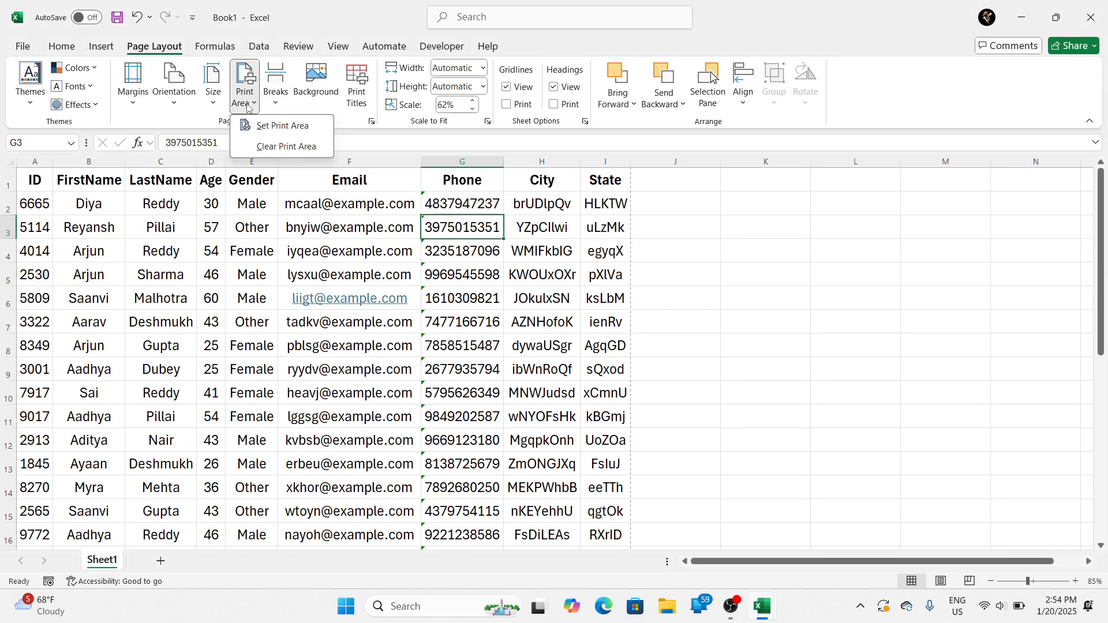
left_click(277, 98)
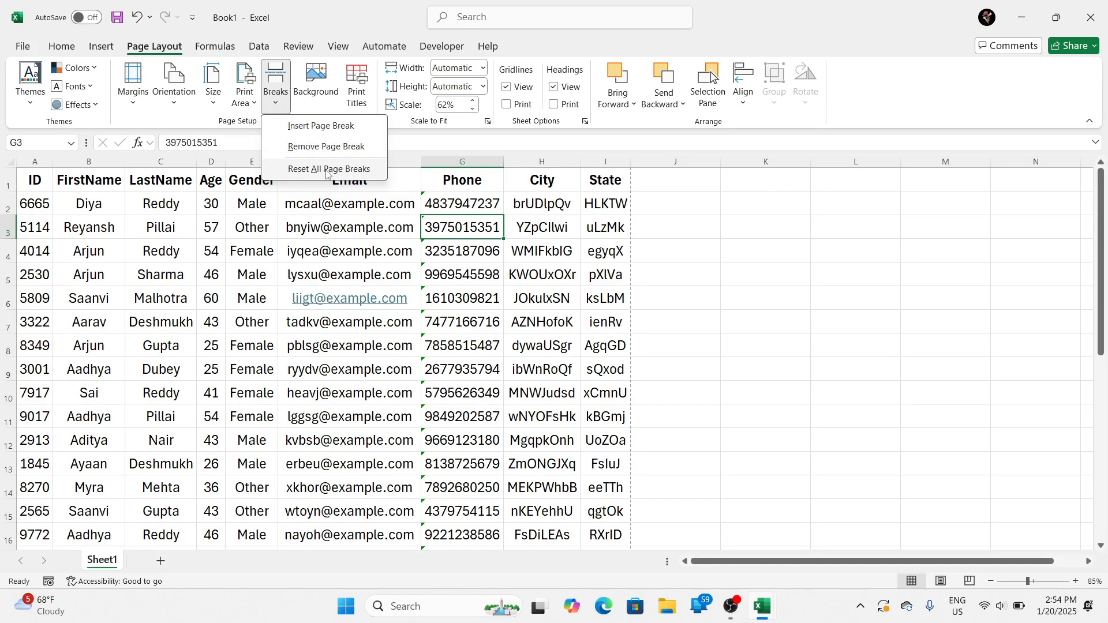
left_click(284, 460)
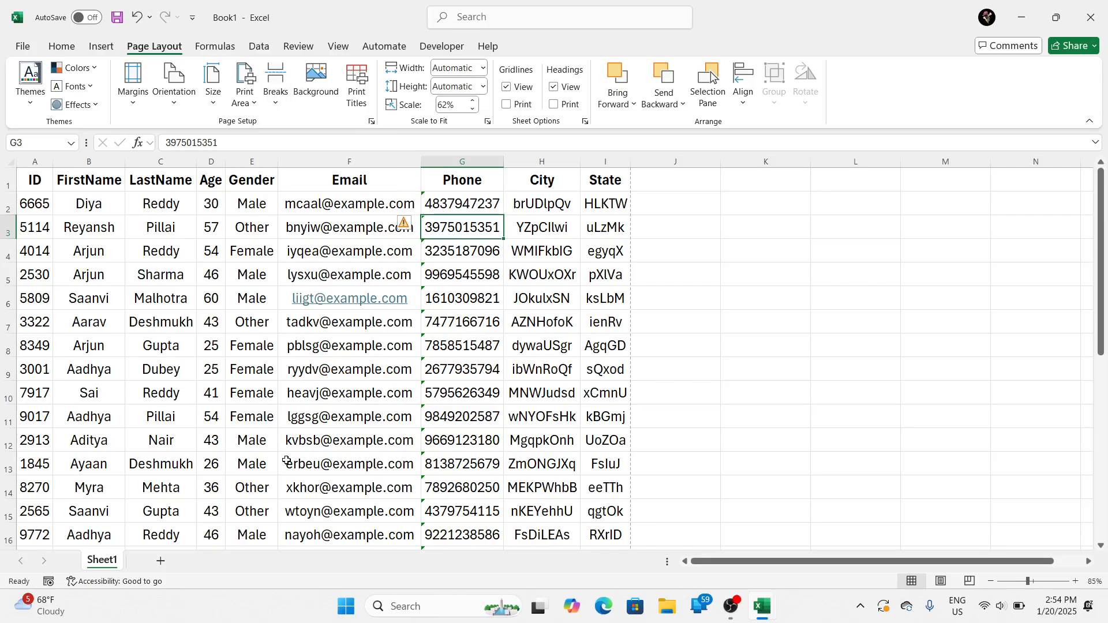
Step: Try to insert a page break at cell I17
scroll(393, 467, "down", 2)
scroll(393, 468, "down", 2)
scroll(393, 468, "up", 2)
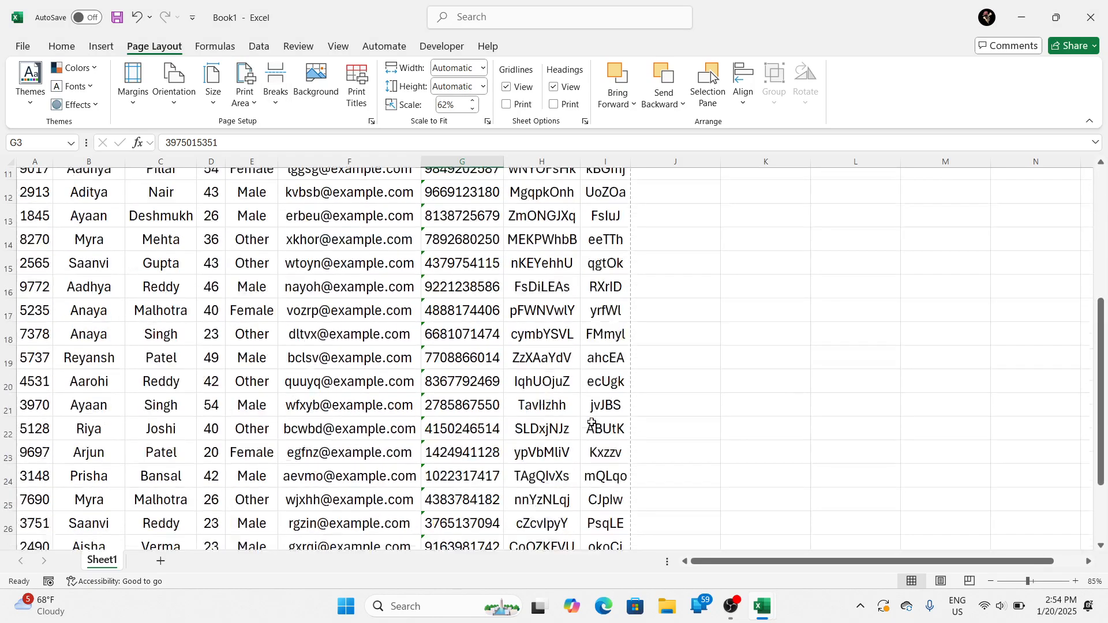
left_click(616, 415)
left_click(276, 93)
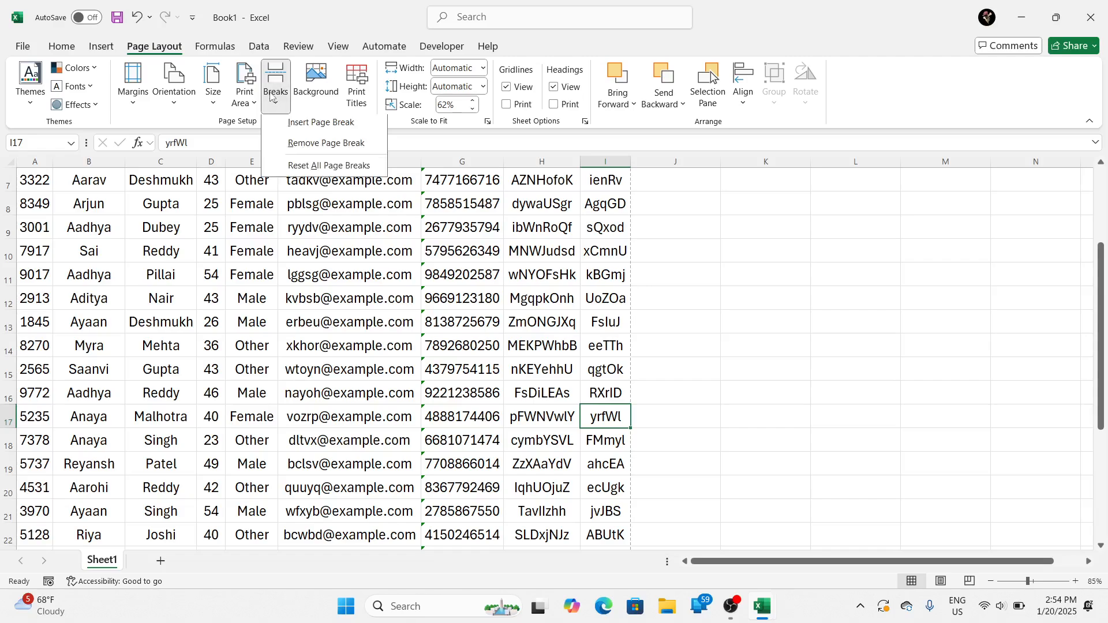
left_click(352, 143)
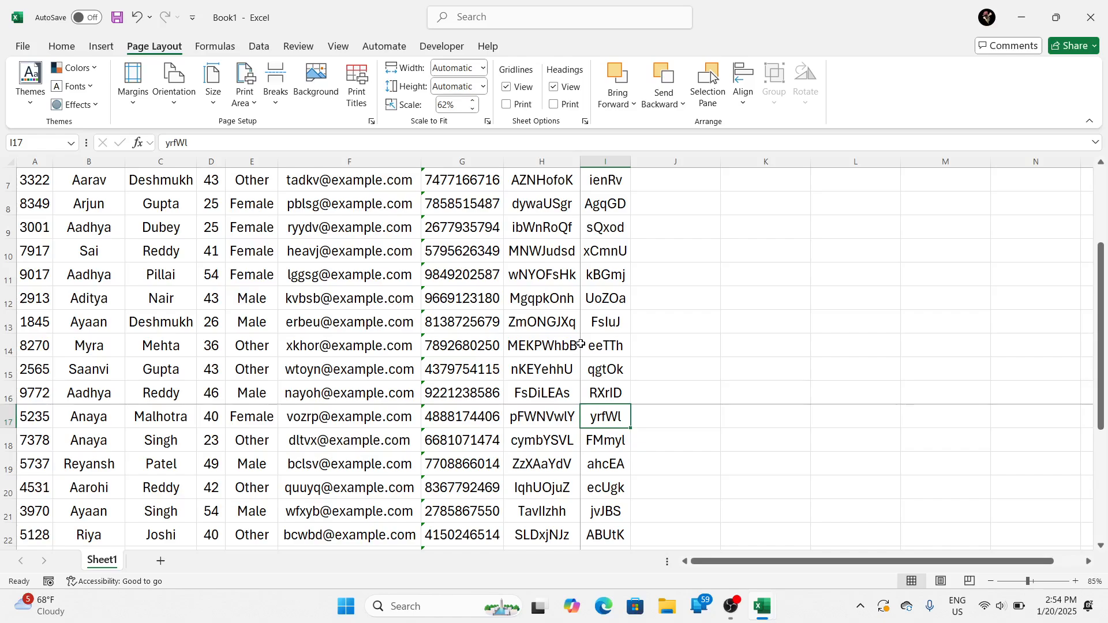
Step: Insert a page break at cell J17 to split the table above row 17, and look over the split
left_click(647, 417)
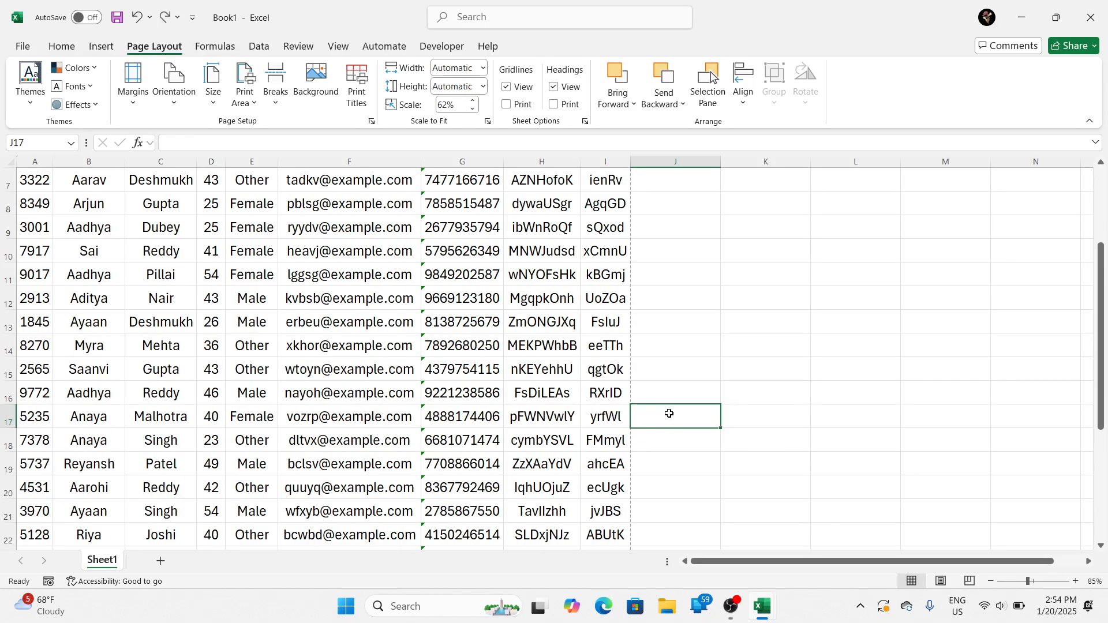
left_click(275, 90)
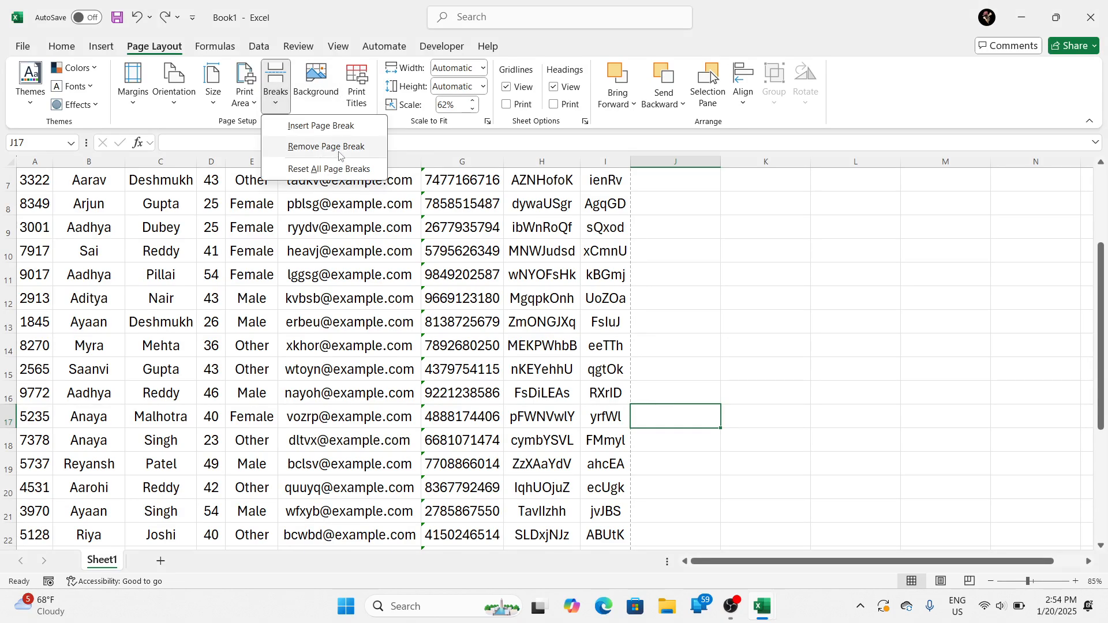
left_click(336, 126)
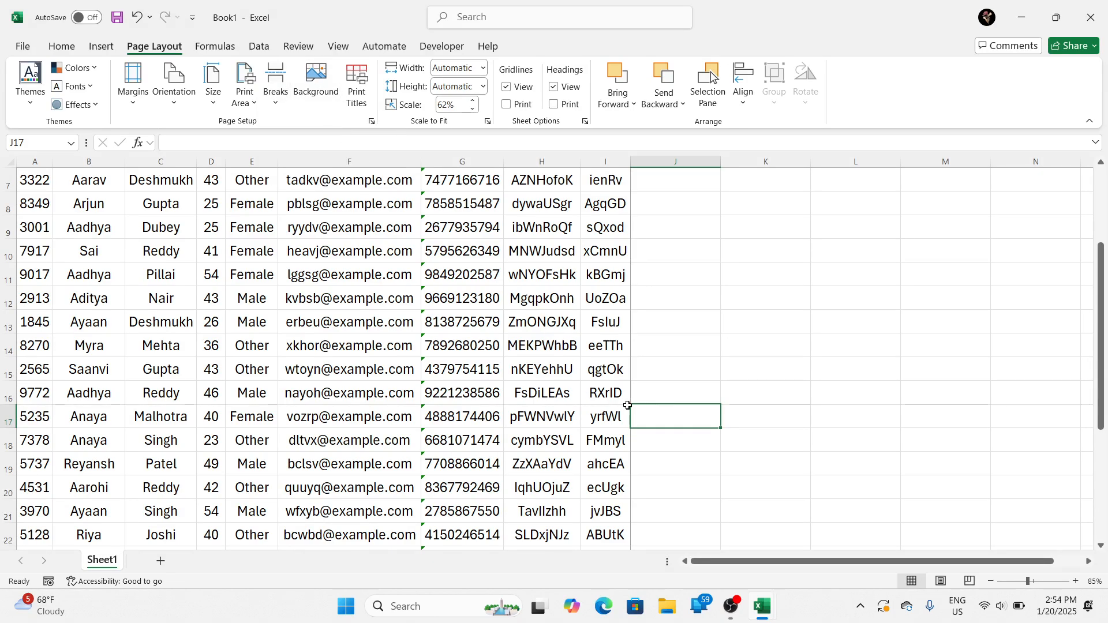
scroll(347, 323, "up", 2)
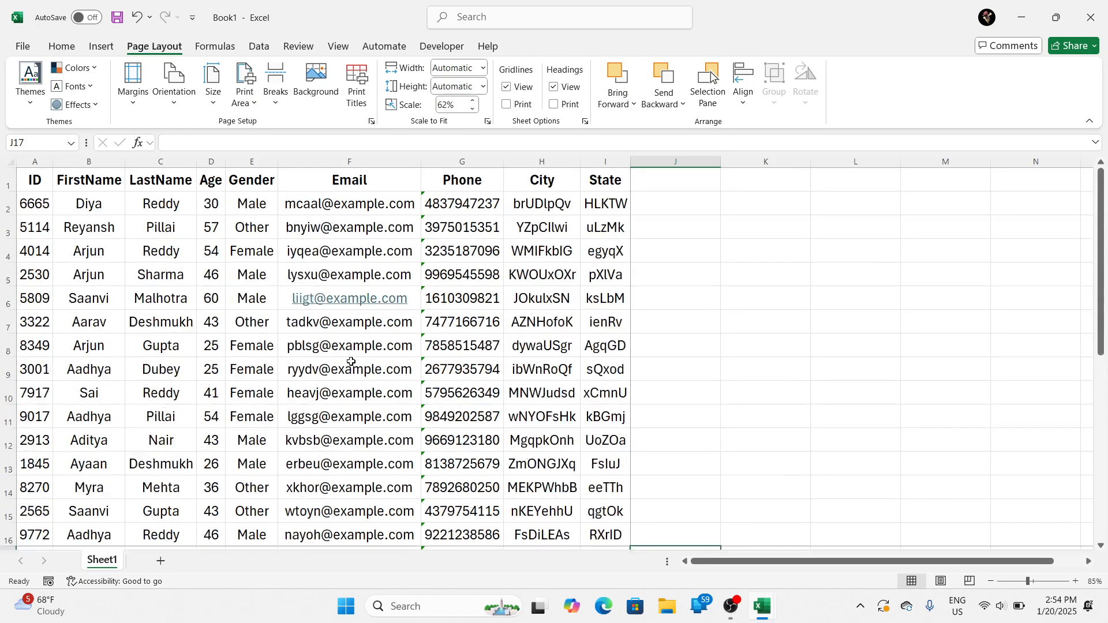
scroll(346, 363, "down", 4)
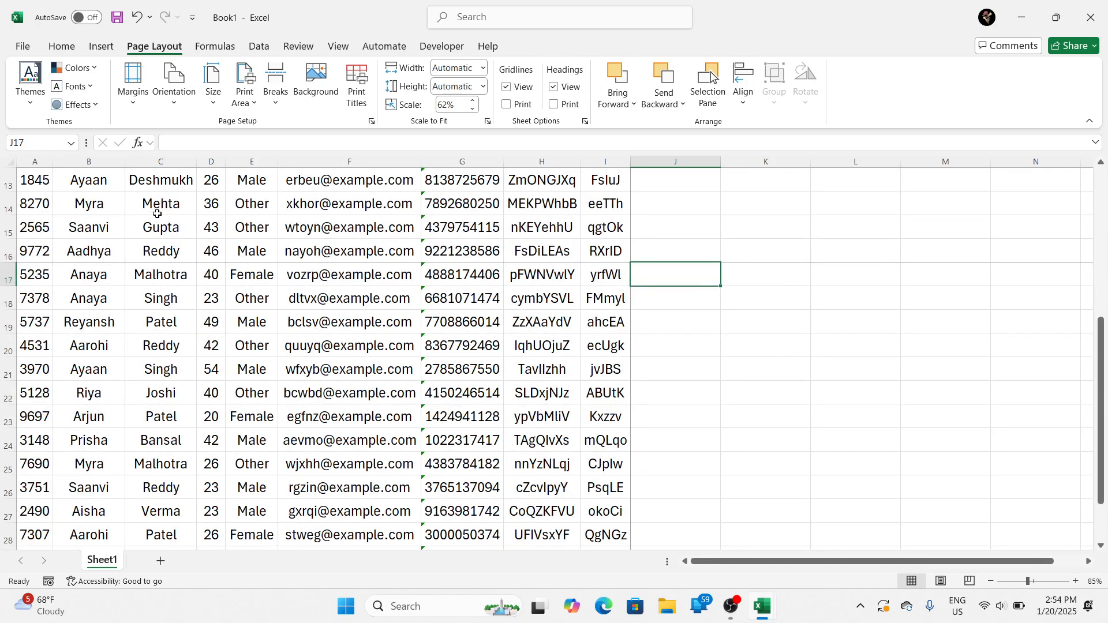
scroll(150, 242, "up", 4)
scroll(189, 408, "down", 3)
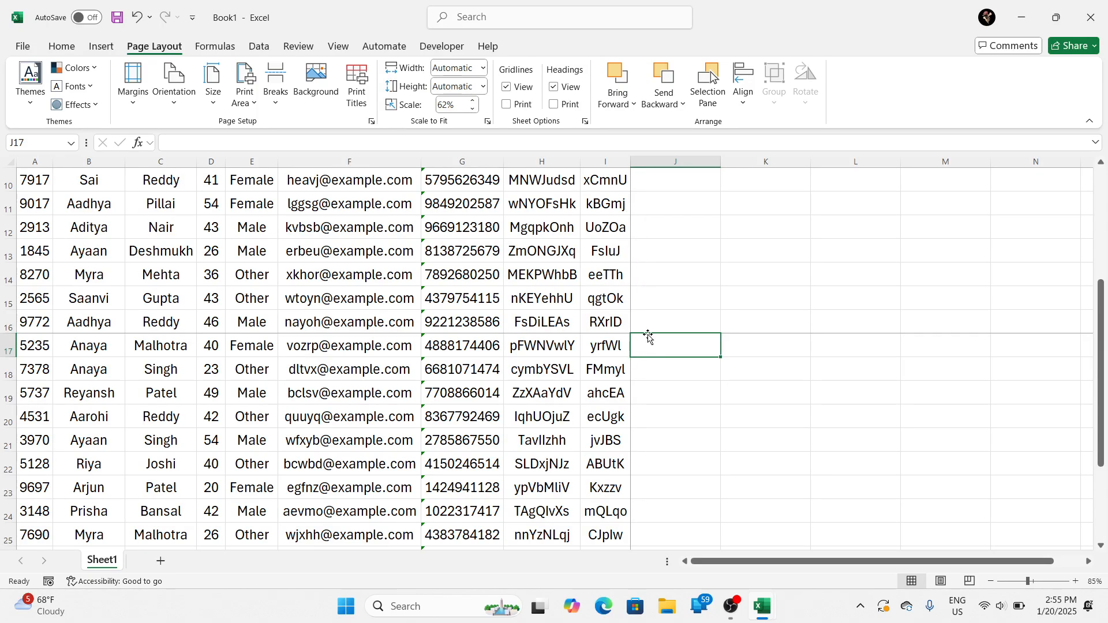
left_click(466, 321)
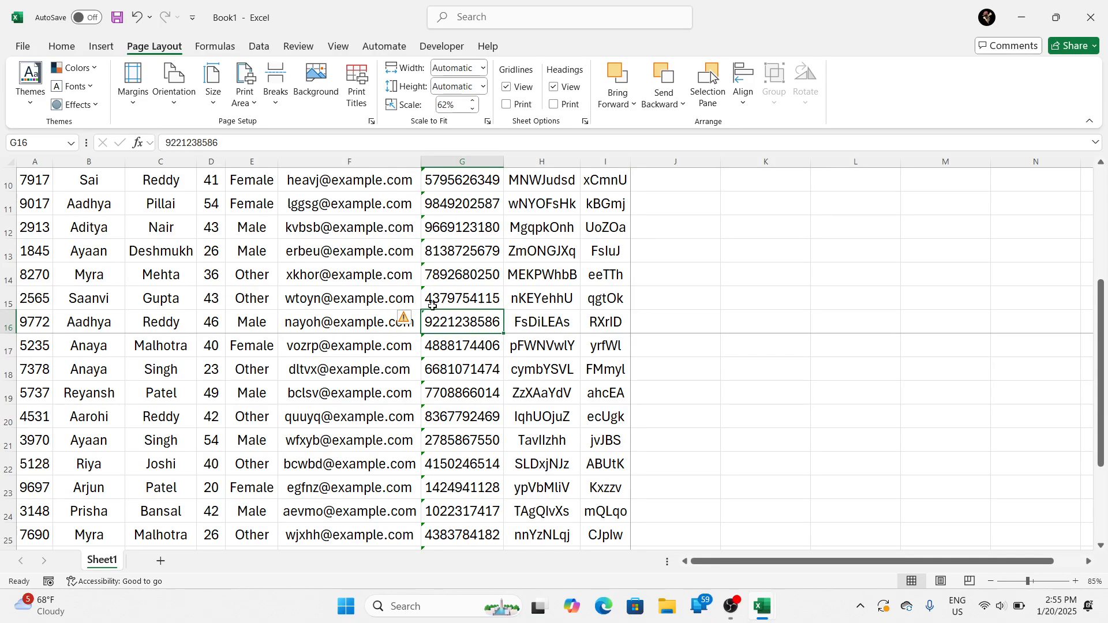
left_click(668, 328)
left_click(656, 354)
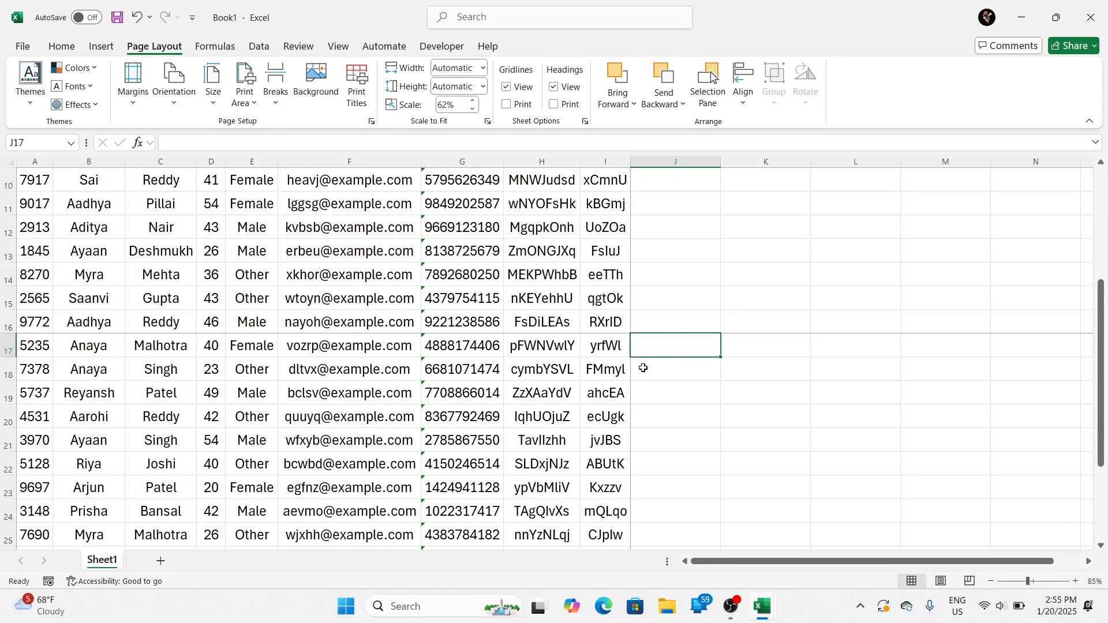
Step: Compare pages 1 and 2 in the enlarged print preview to see how the page break divides the table and its header row
key("ctrl+p")
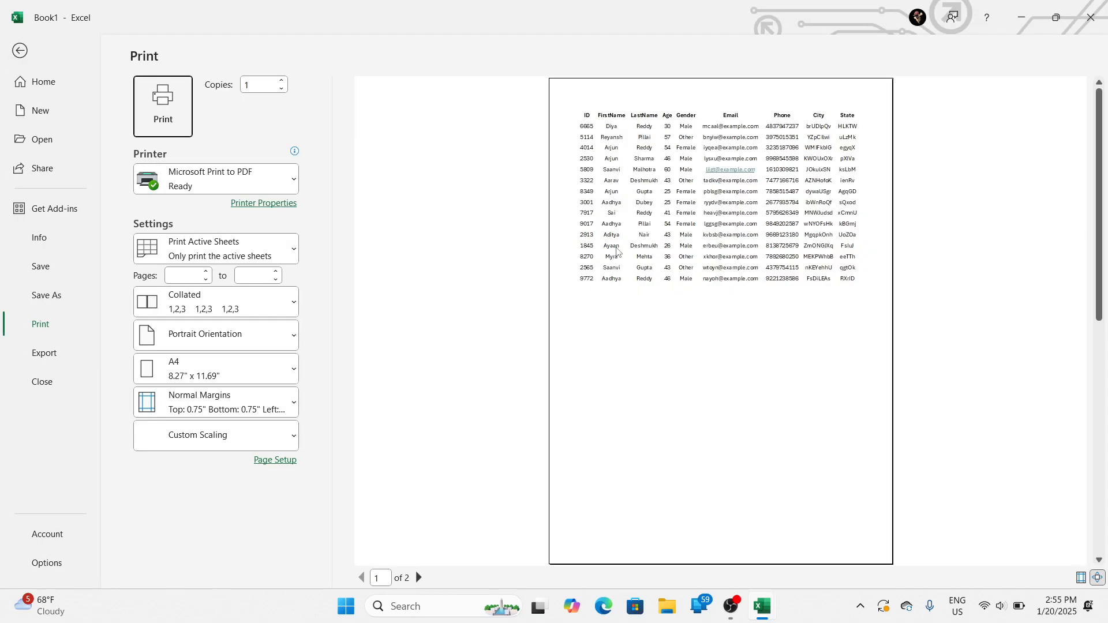
left_click(418, 577)
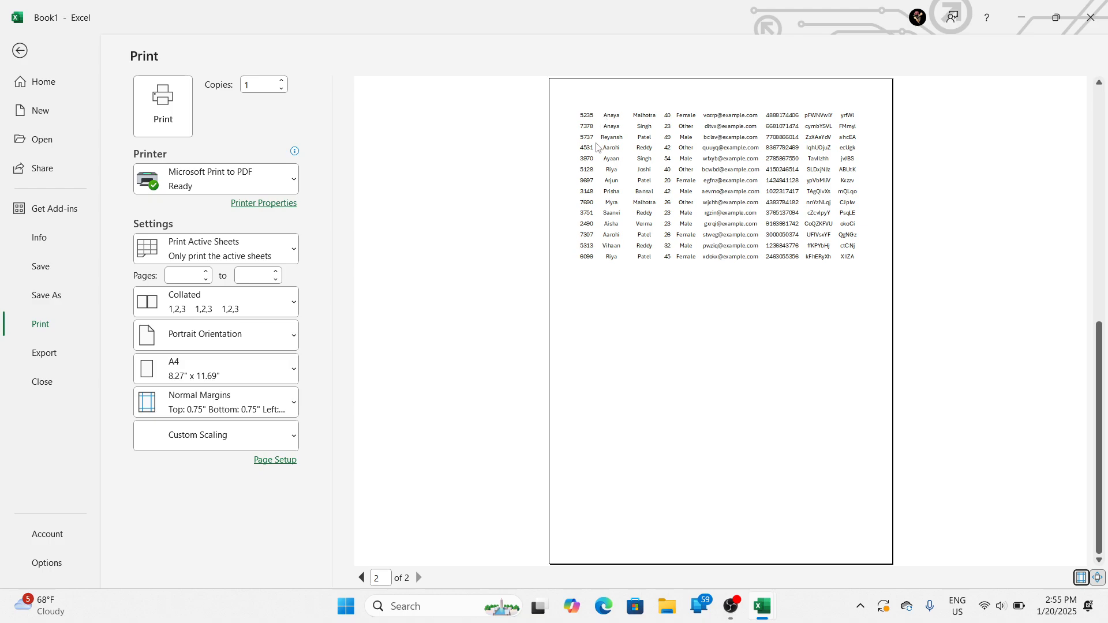
left_click(597, 148)
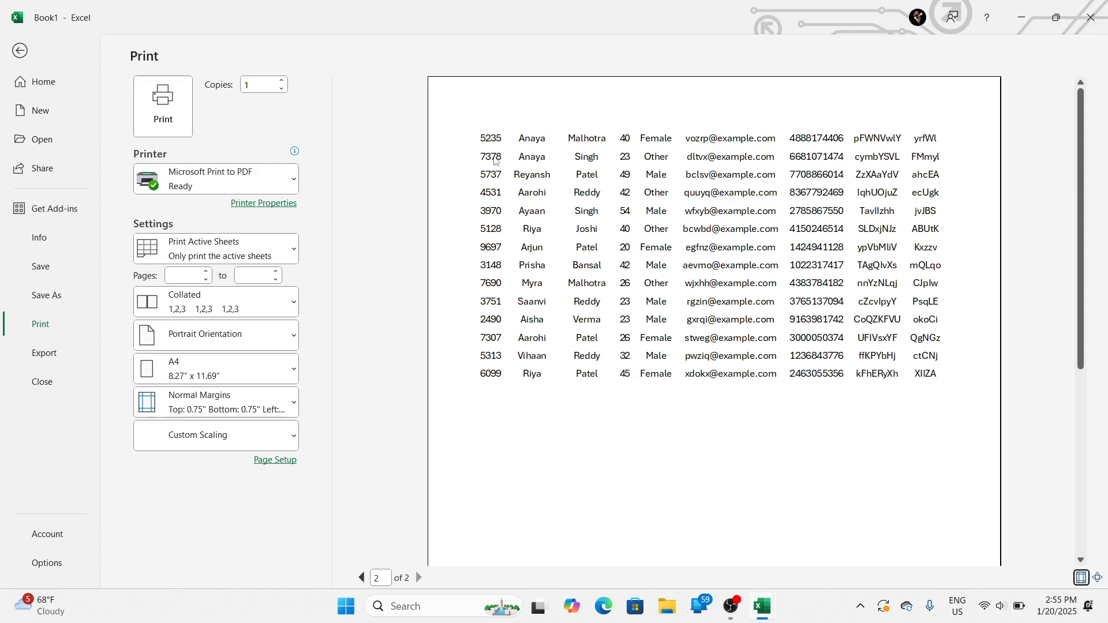
left_click(361, 577)
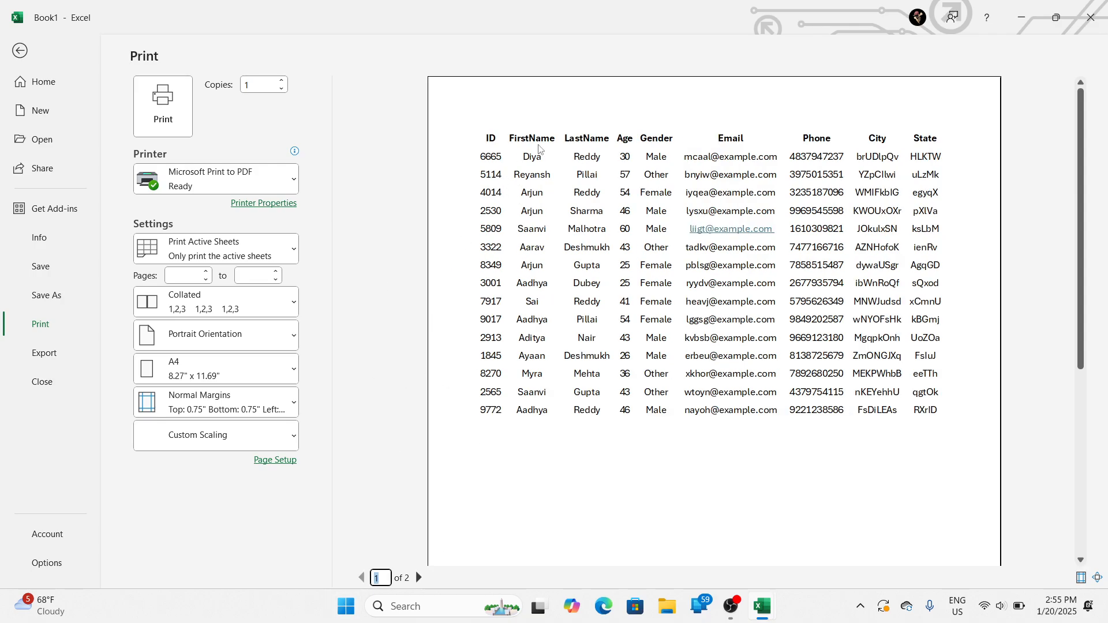
left_click(419, 578)
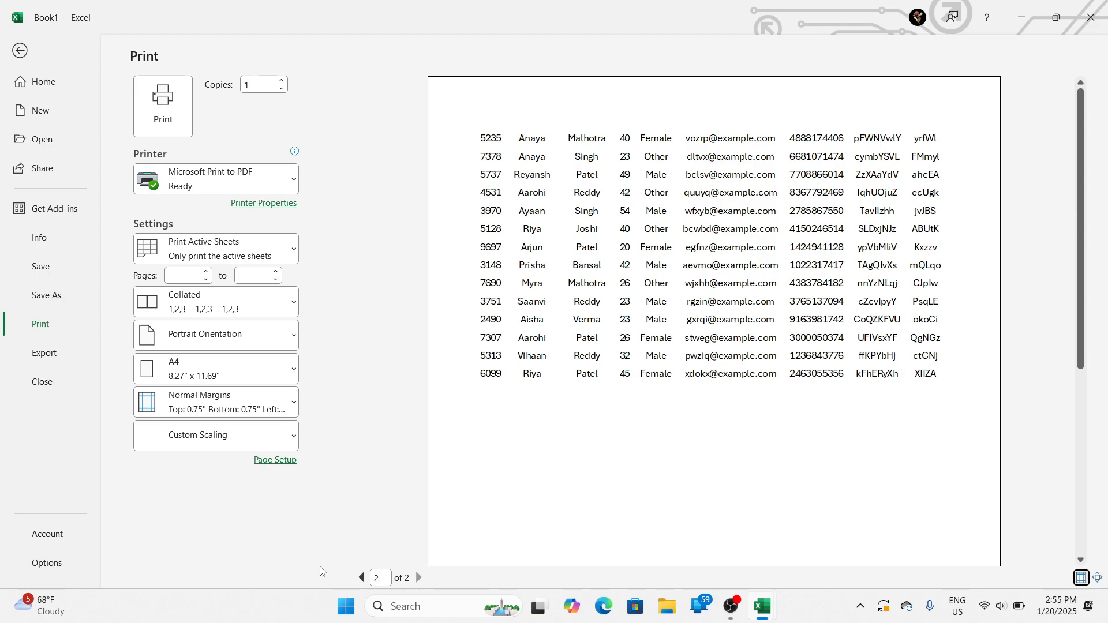
left_click(362, 578)
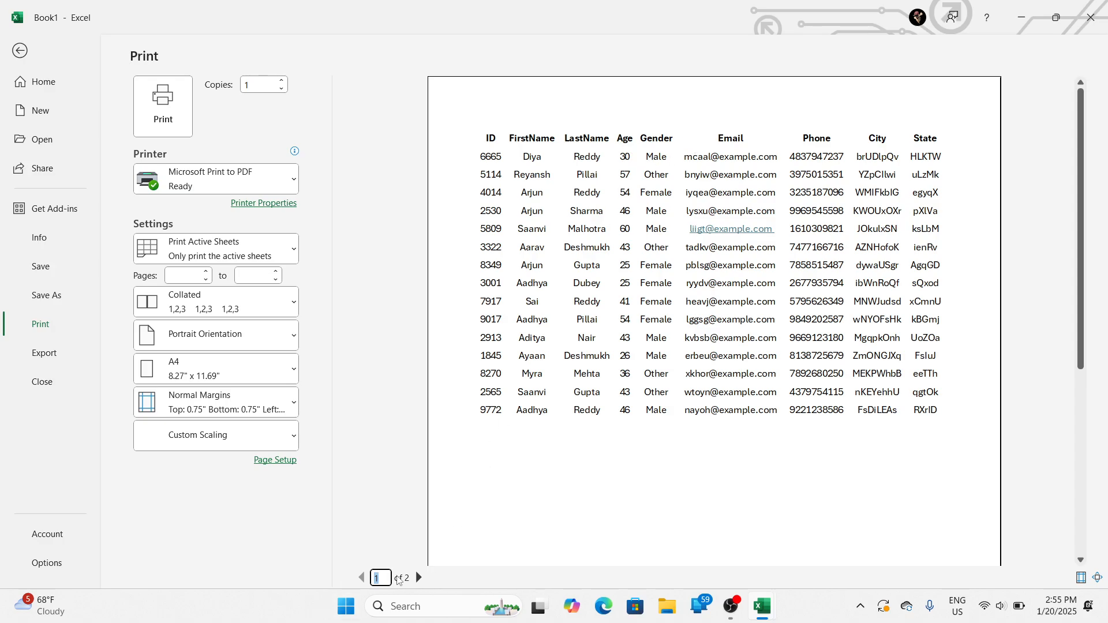
left_click(418, 578)
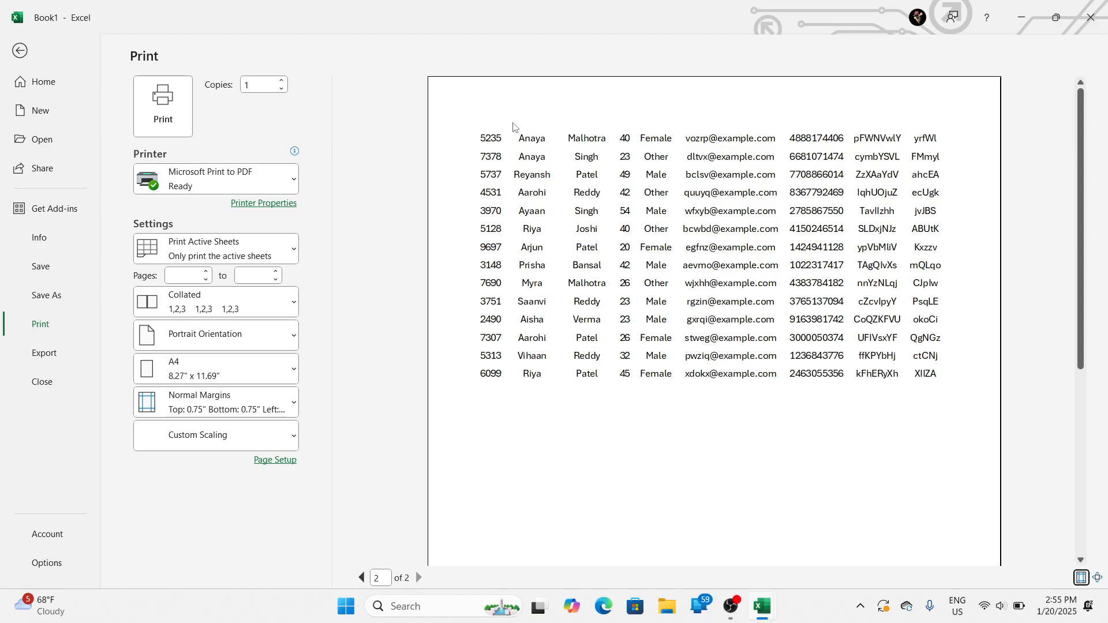
Step: Set row 1 ($1:$1), the header row, as the print title row to repeat at the top of each page
key("Escape")
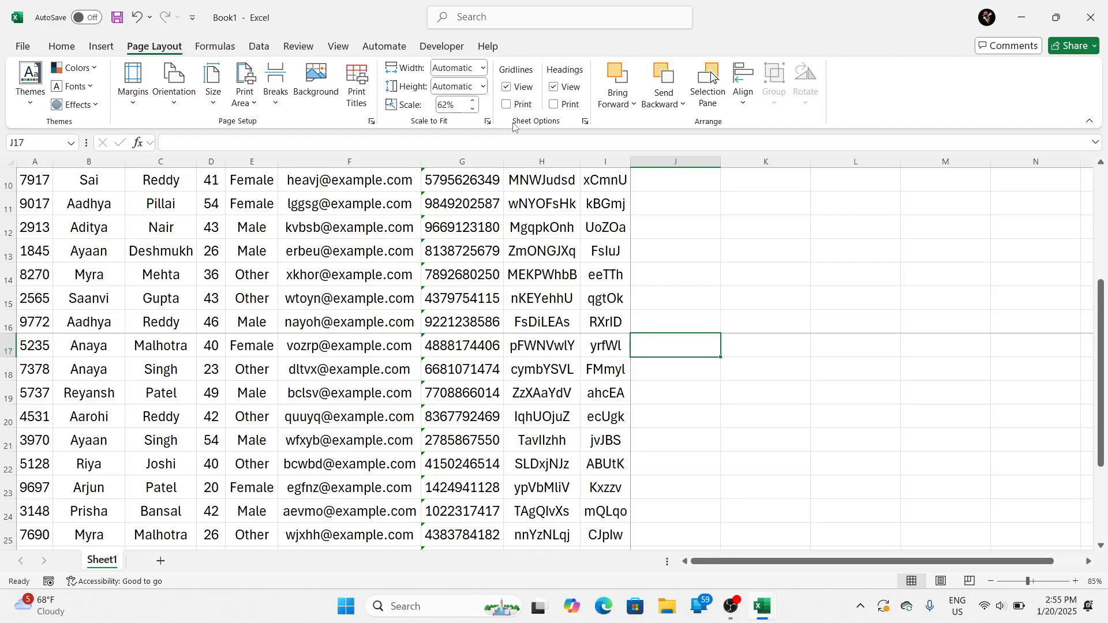
scroll(455, 269, "up", 3)
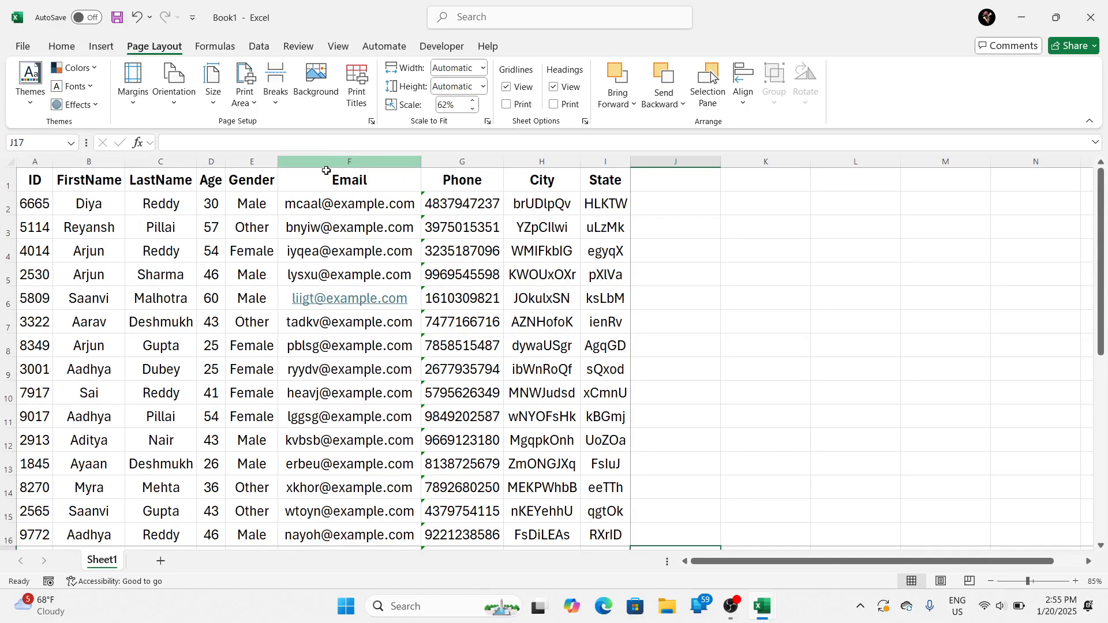
left_click(351, 182)
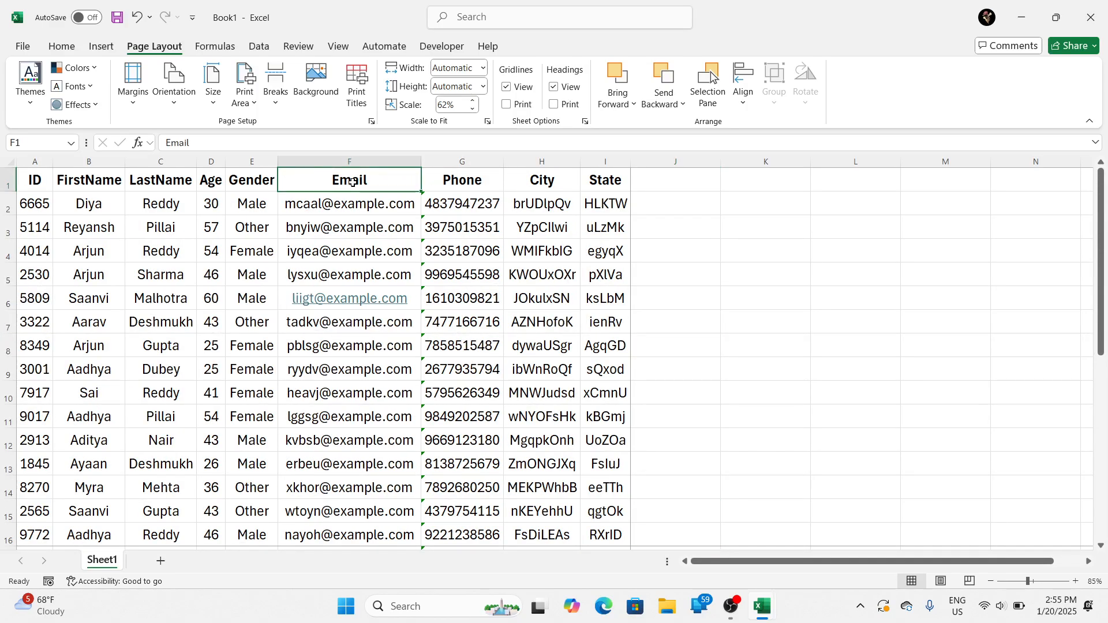
left_click(362, 95)
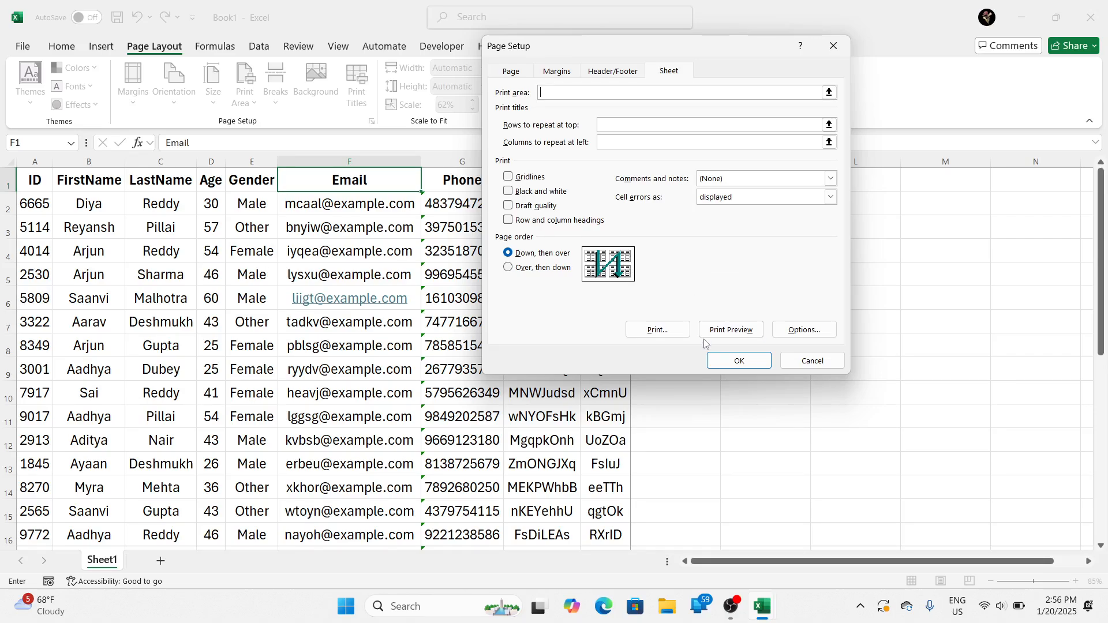
left_click(741, 122)
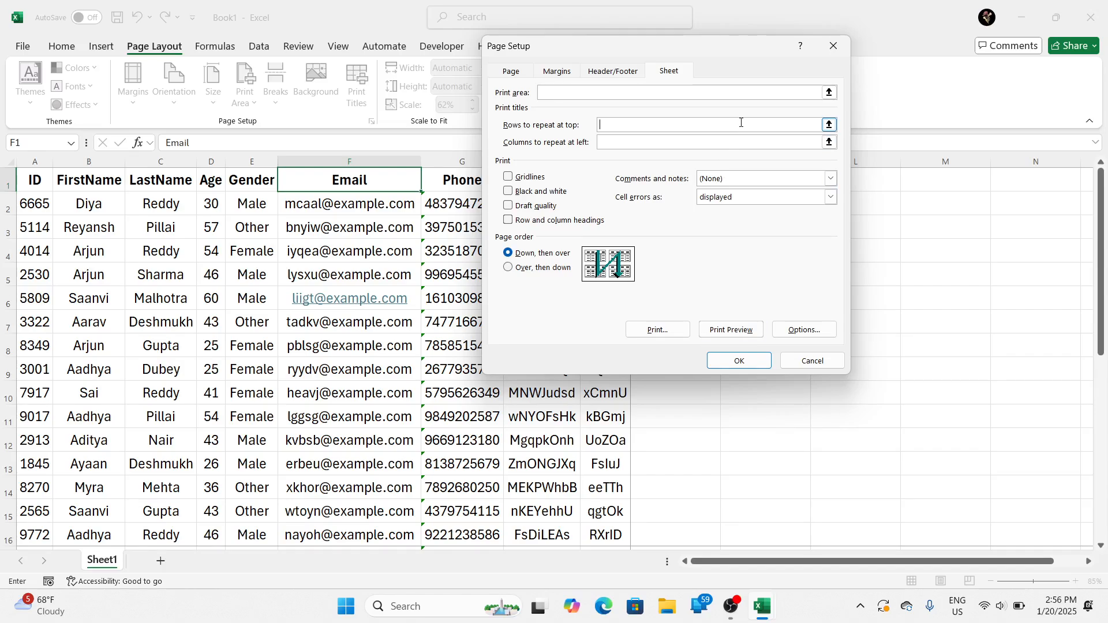
left_click(829, 124)
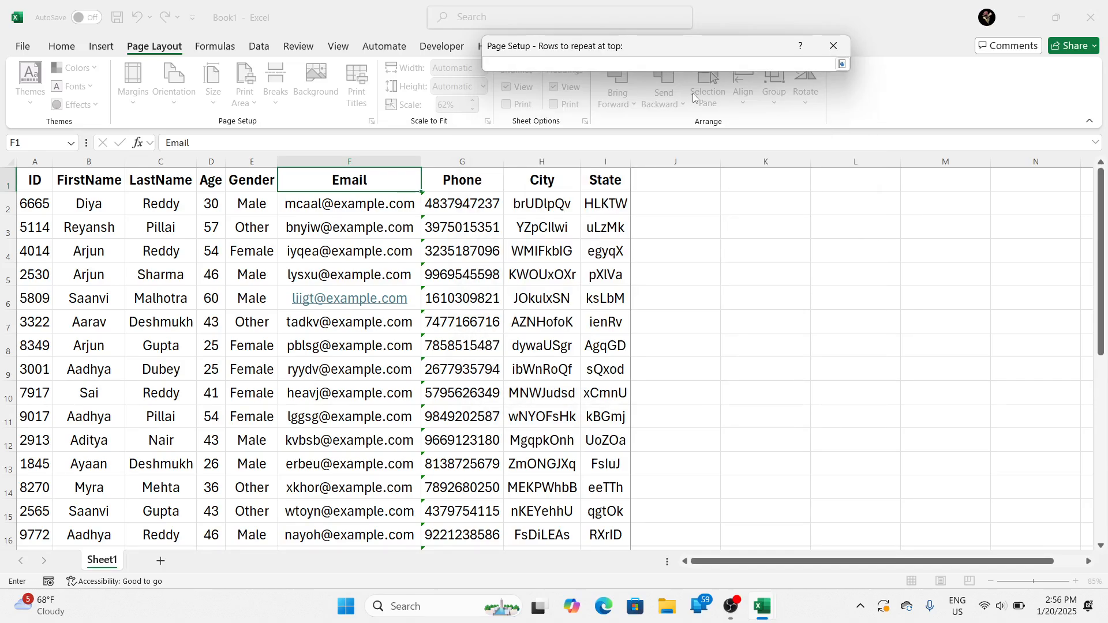
left_click(843, 64)
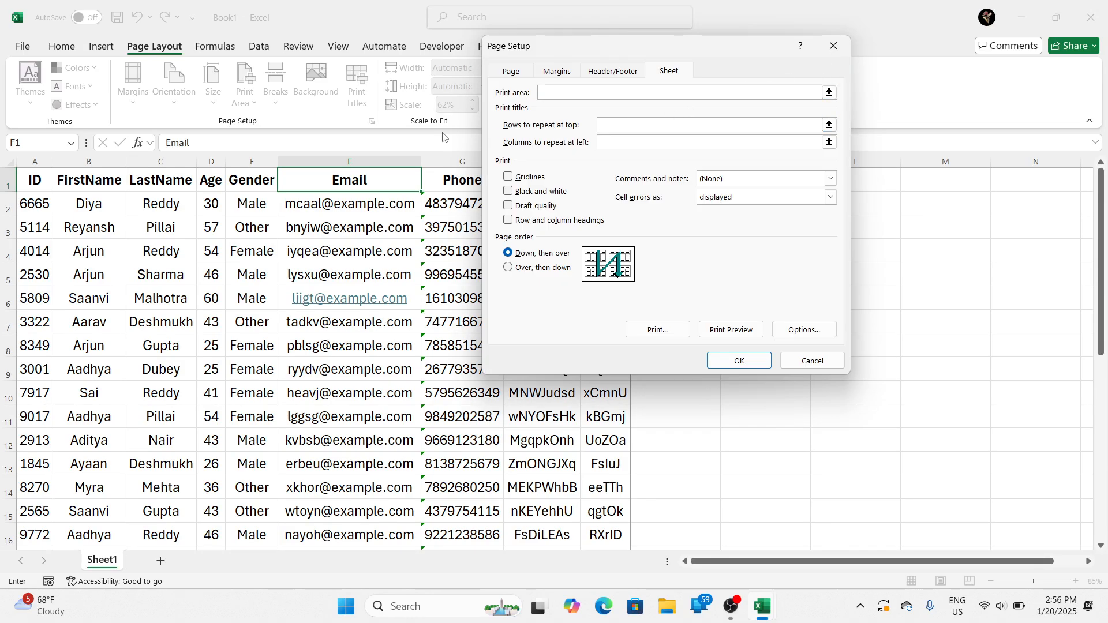
left_click(3, 183)
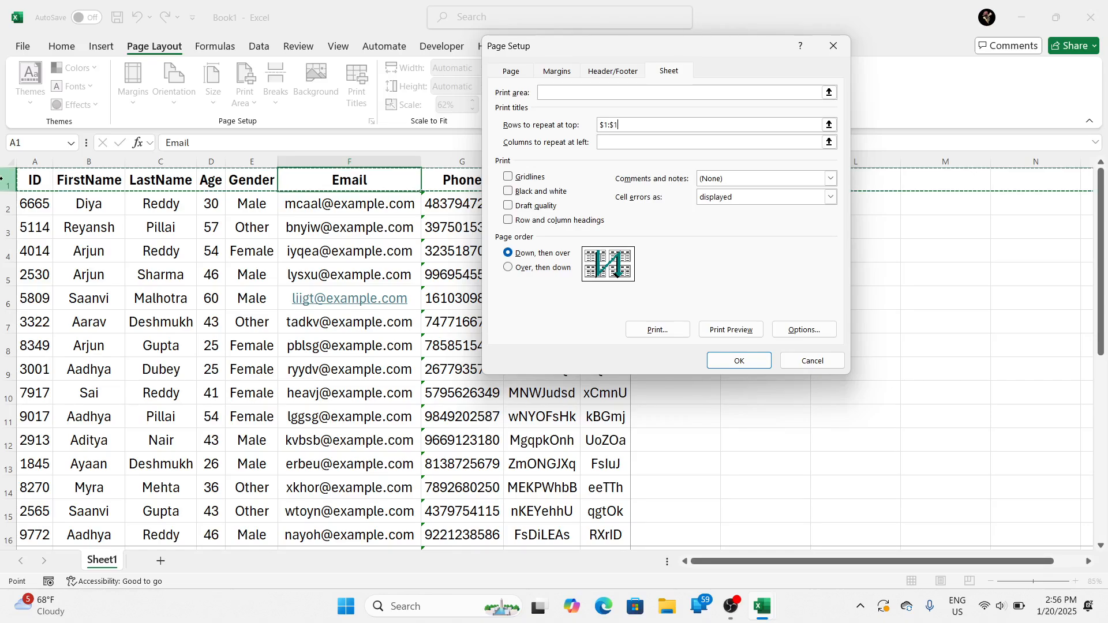
Step: Check in the print preview how the header row repeats on pages 1 and 2, and return to the sheet
left_click(726, 327)
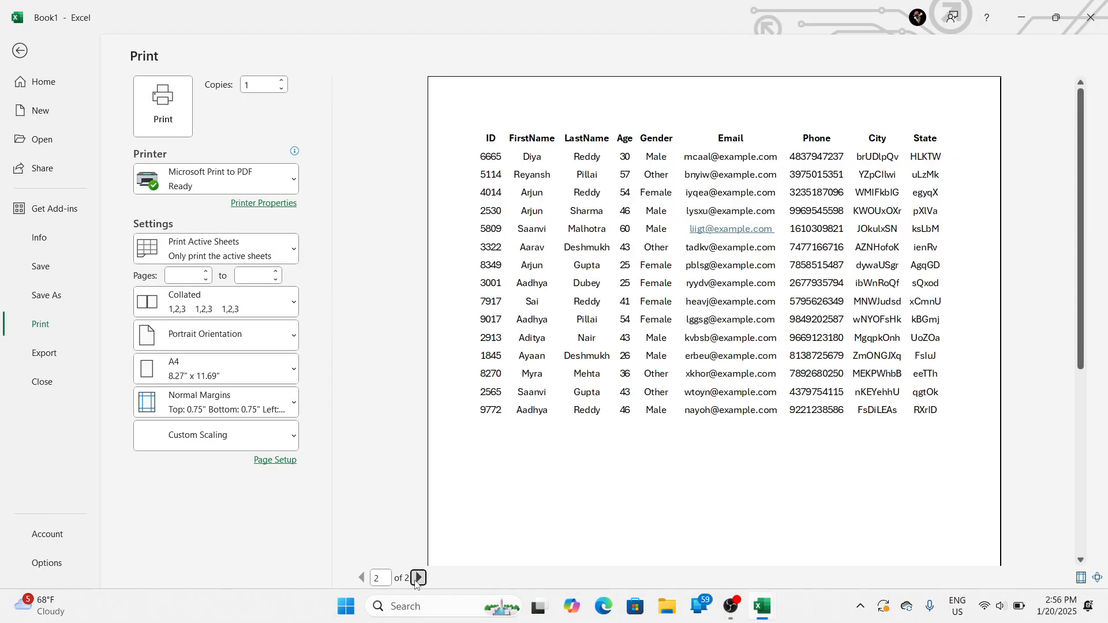
left_click(418, 577)
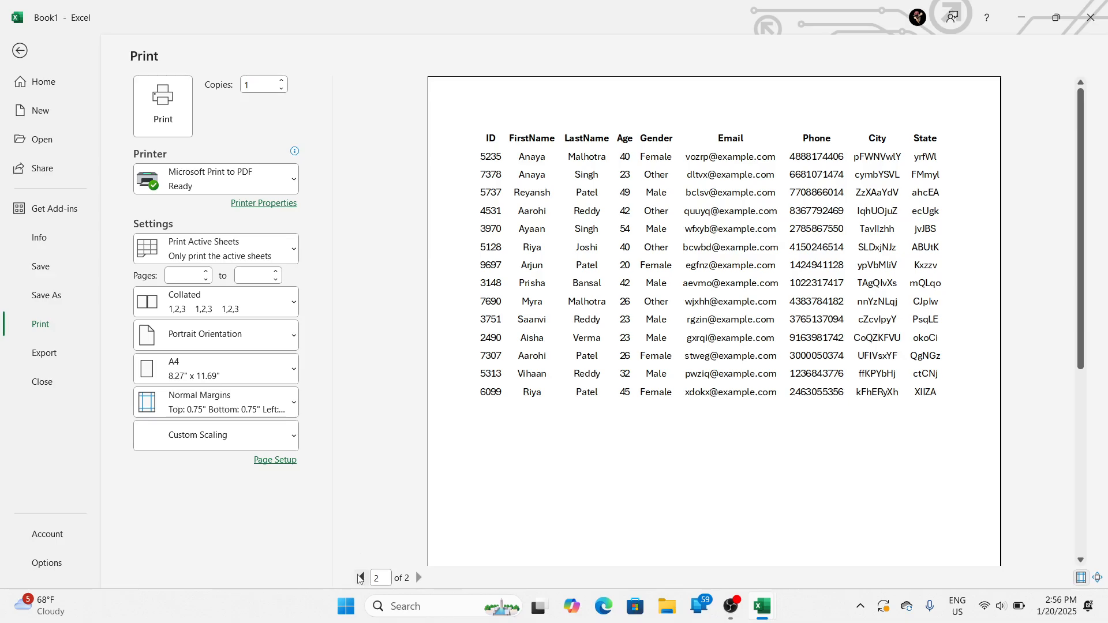
left_click(362, 578)
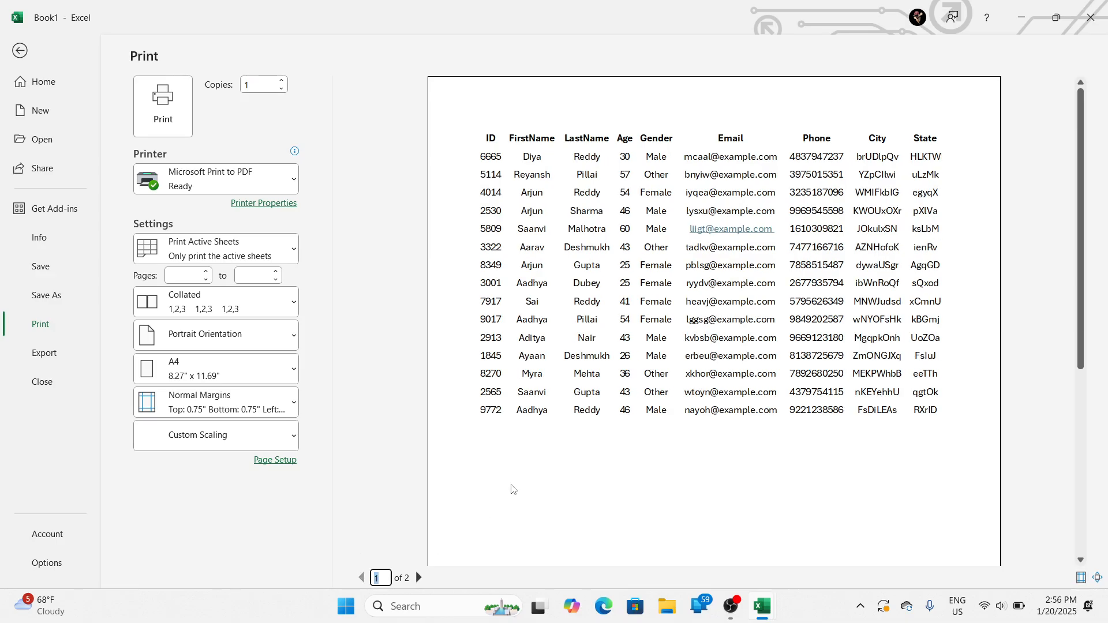
left_click(23, 50)
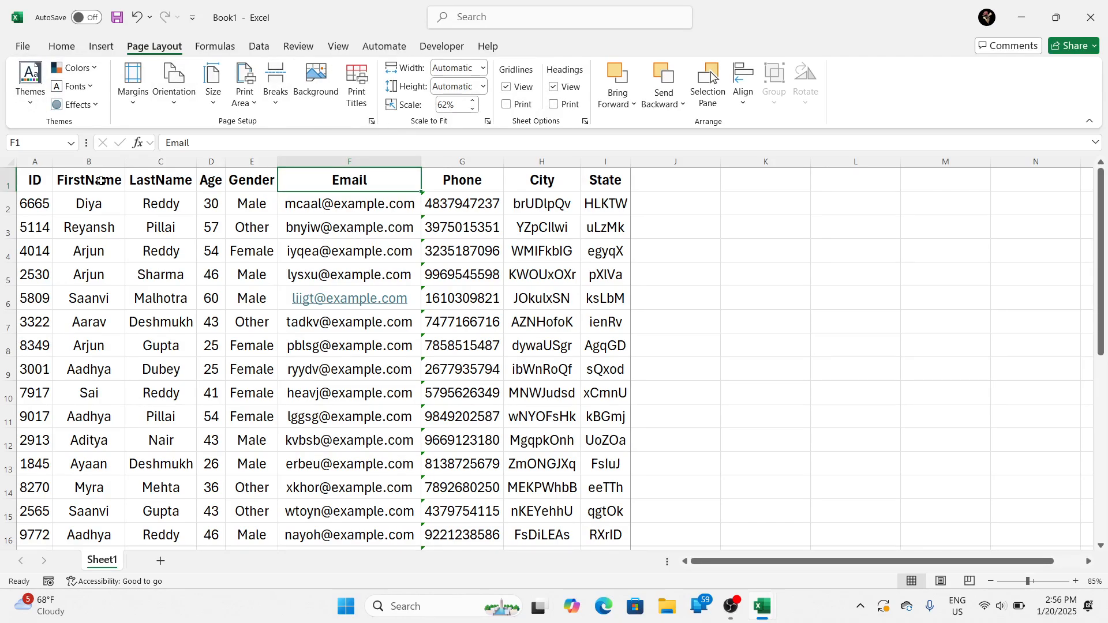
Step: Replace the print title row to repeat at the top with row 5 ($5:$5)
left_click(8, 277)
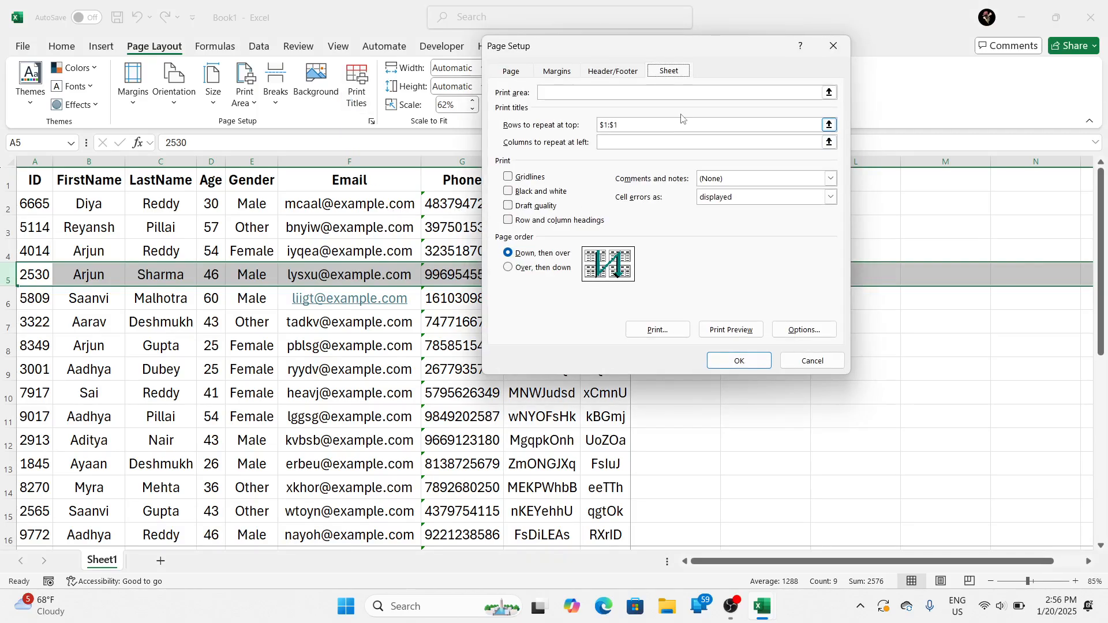
left_click(670, 126)
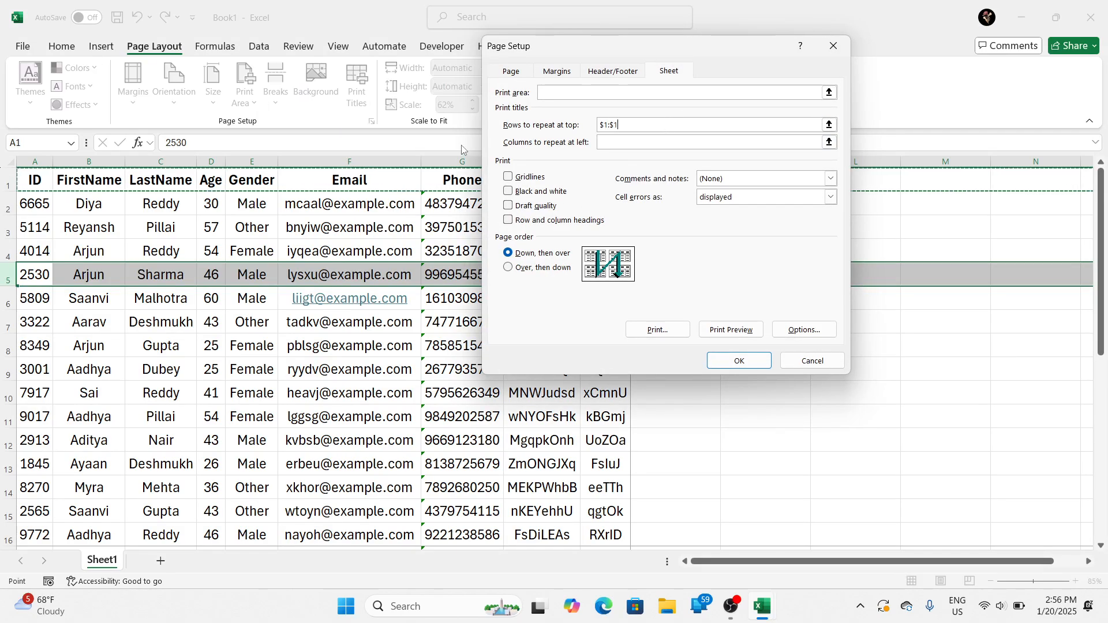
key("BackSpace")
key("BackSpace")
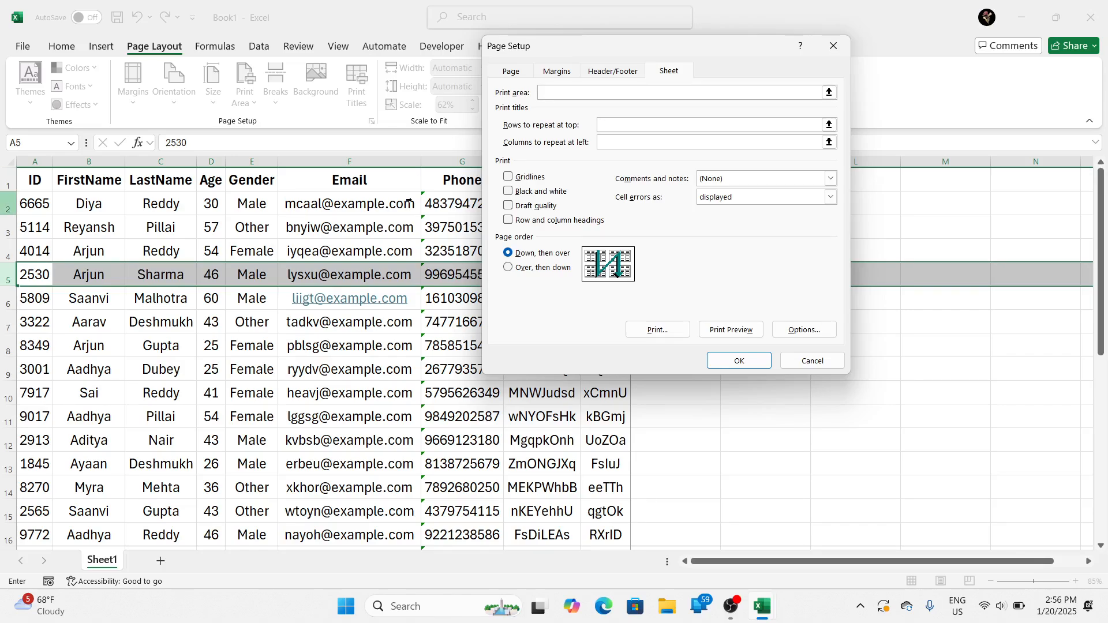
left_click(9, 275)
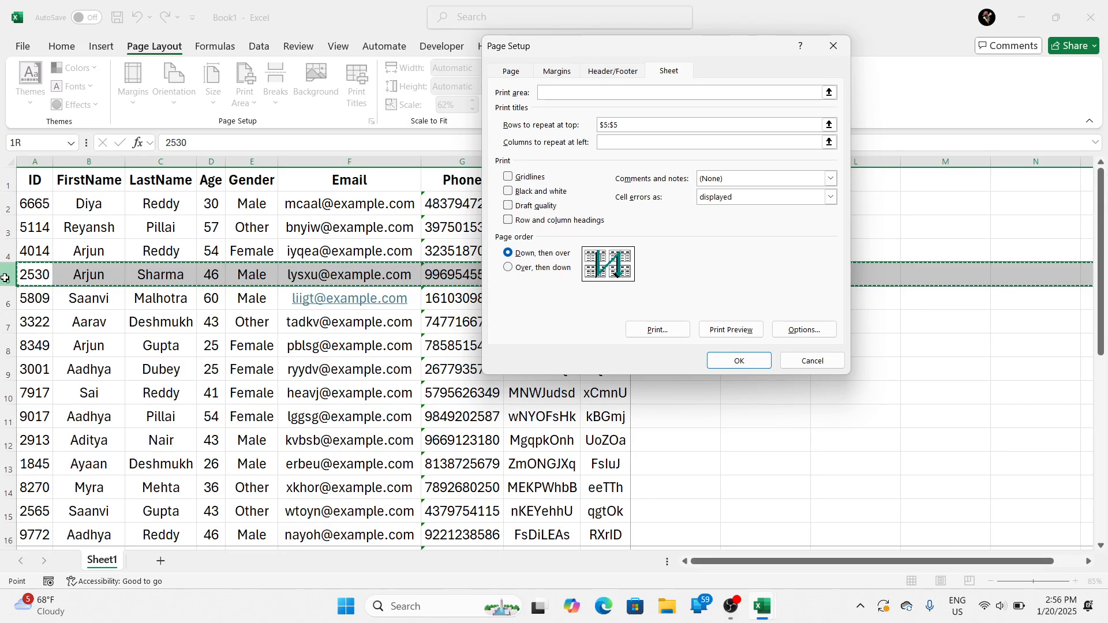
Step: Compare pages 1 and 2 in the print preview to see where row 5 repeats, and return to the sheet
left_click(718, 330)
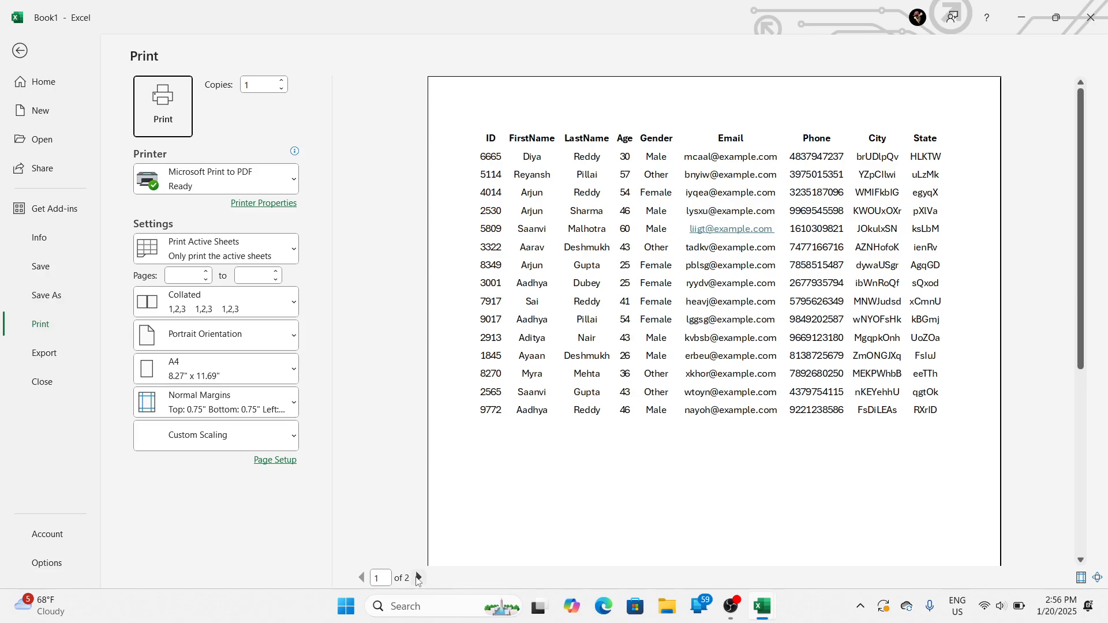
left_click(418, 578)
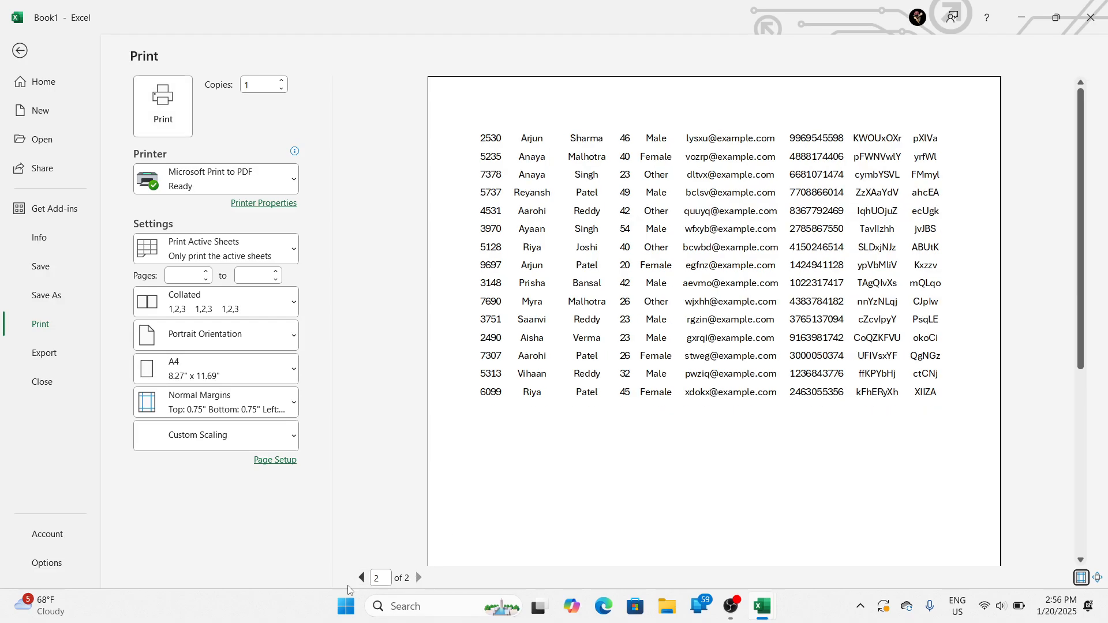
key("Tab")
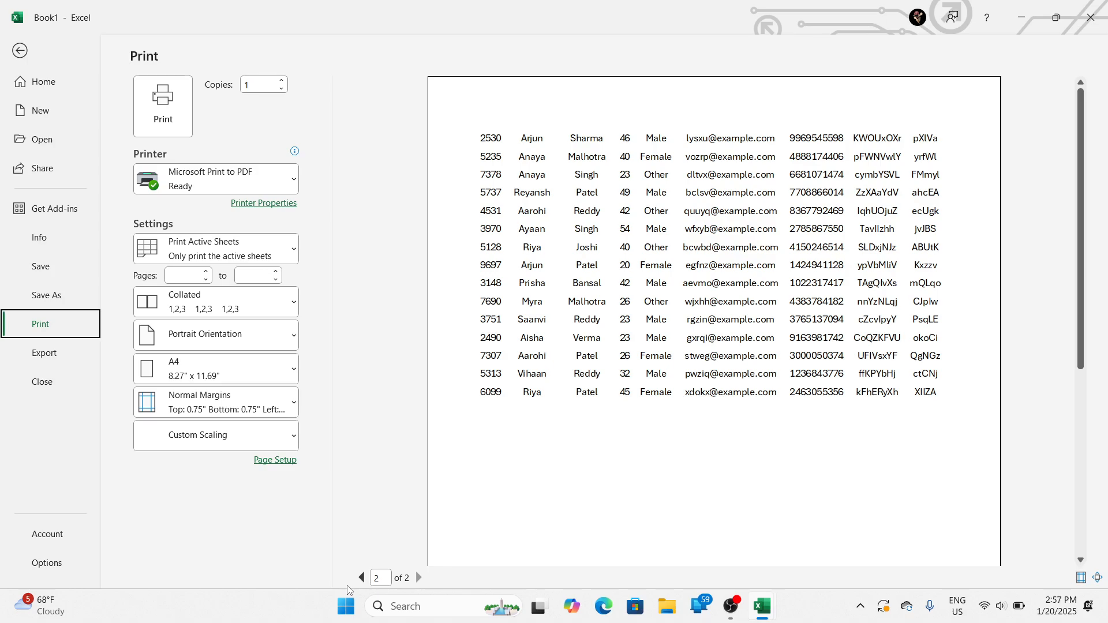
left_click(362, 578)
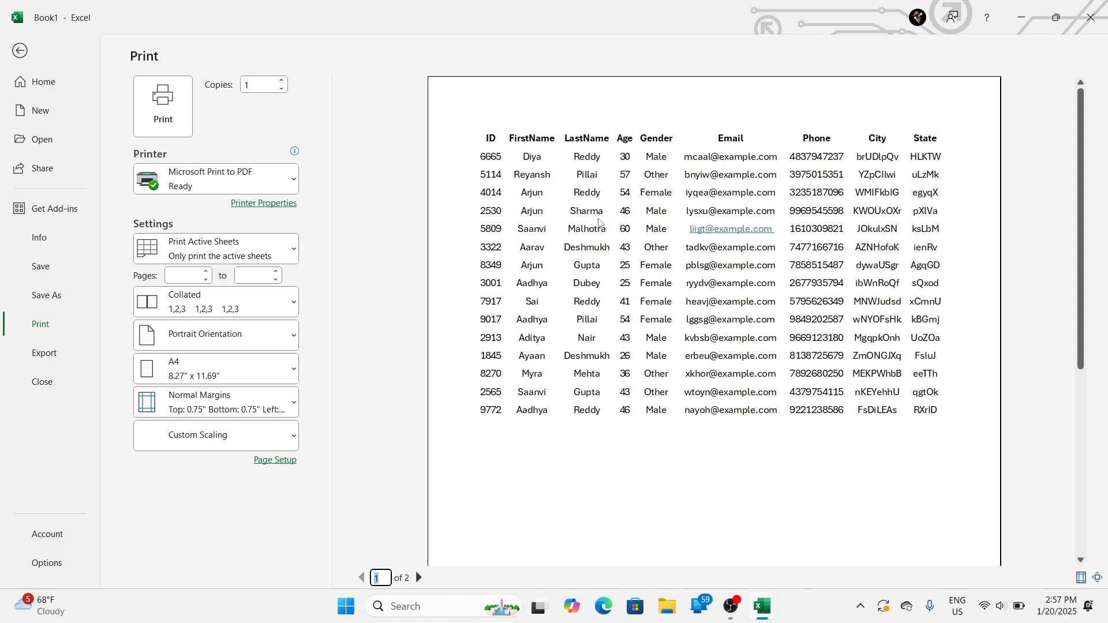
left_click(423, 575)
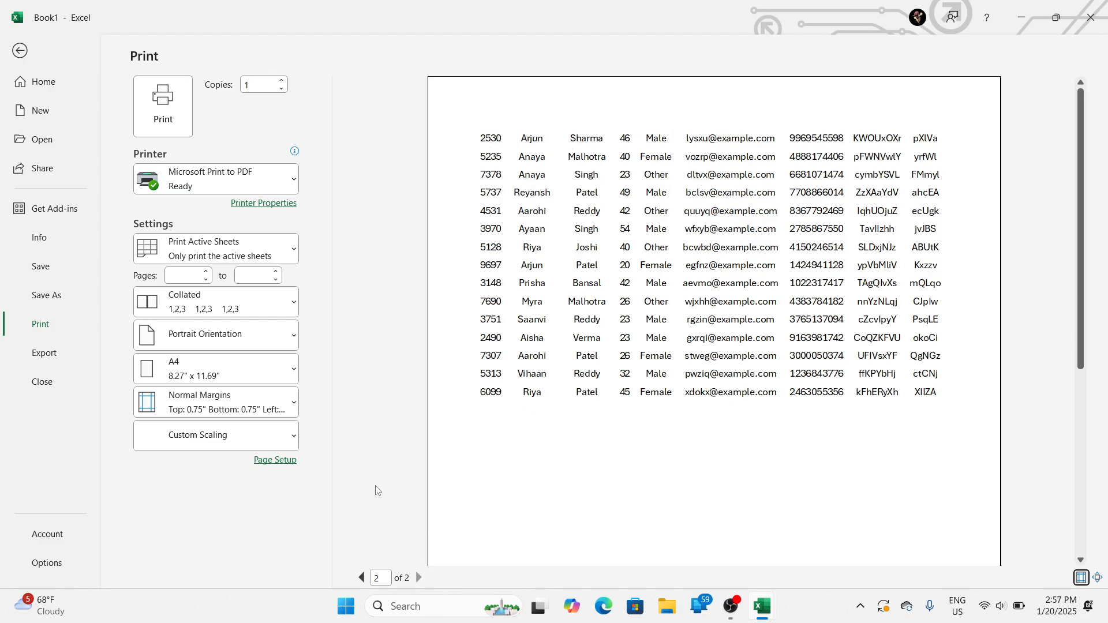
left_click(362, 577)
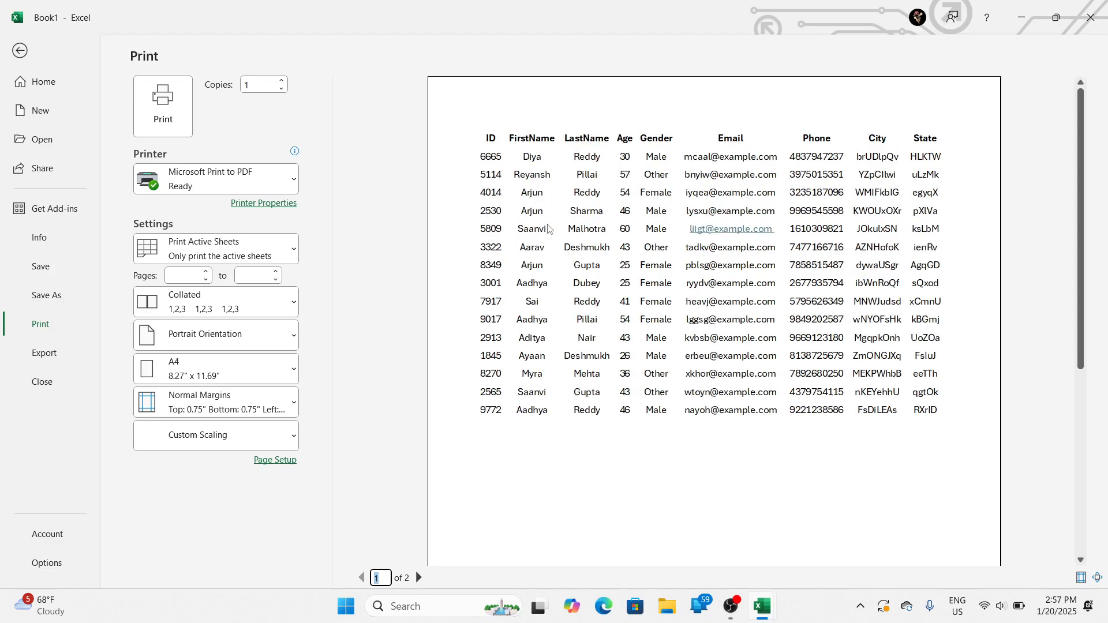
left_click(419, 577)
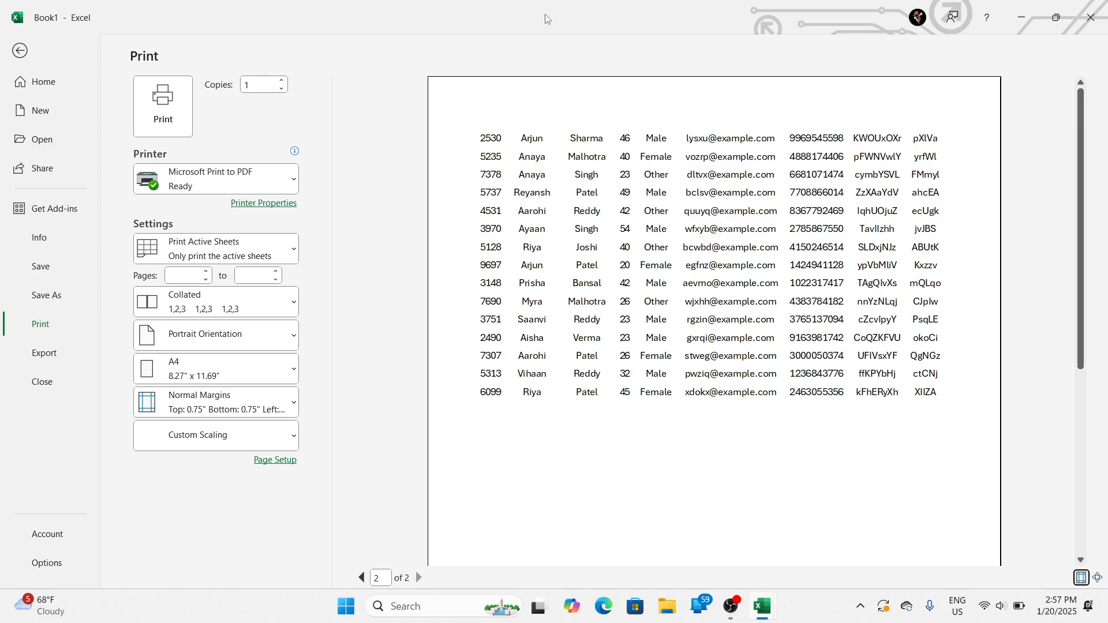
left_click(362, 578)
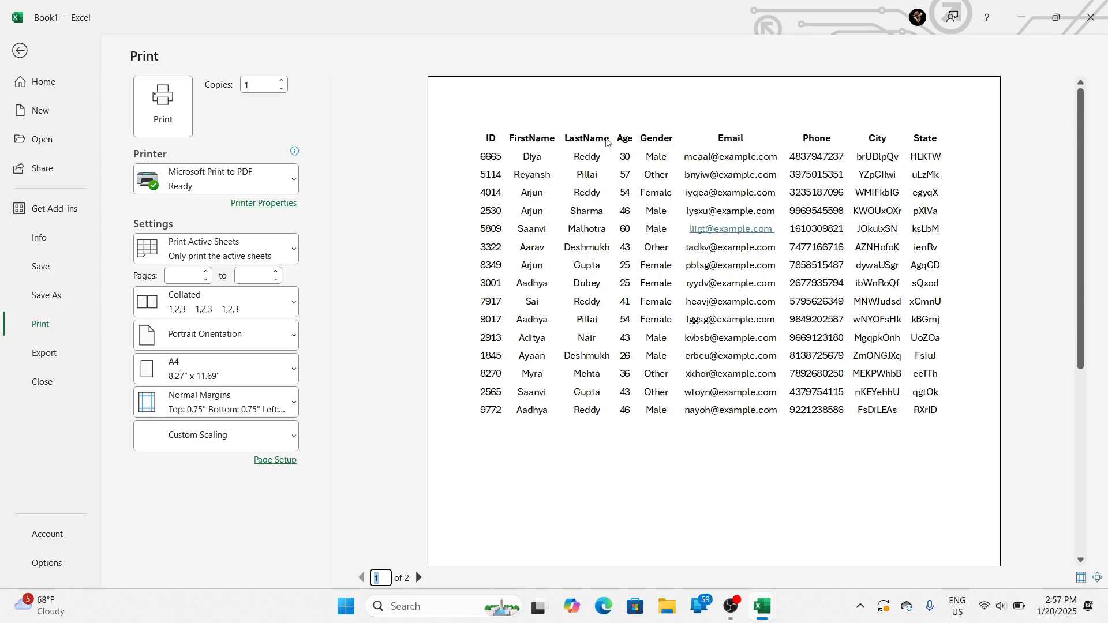
key("Escape")
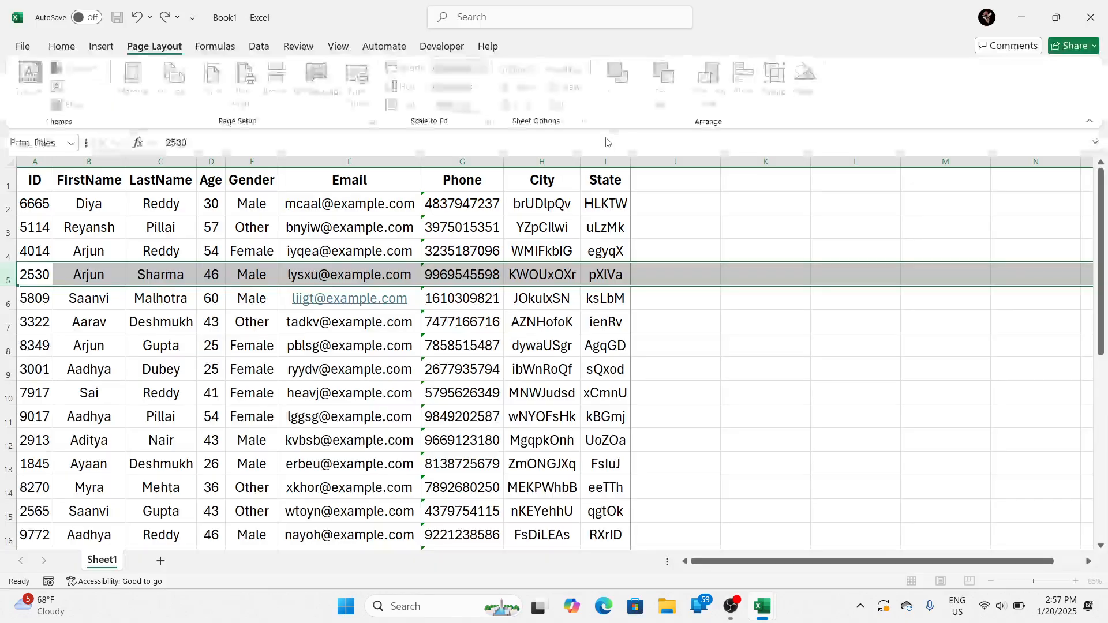
Step: Clear the rows to repeat at top from the print titles and apply the page setup
left_click(381, 270)
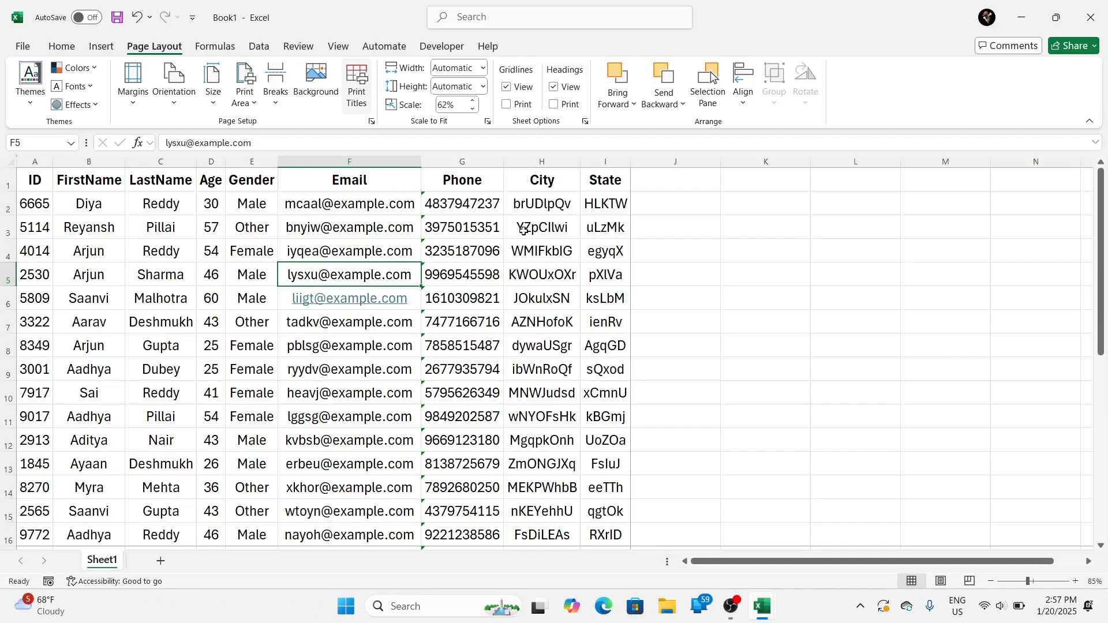
left_click(356, 87)
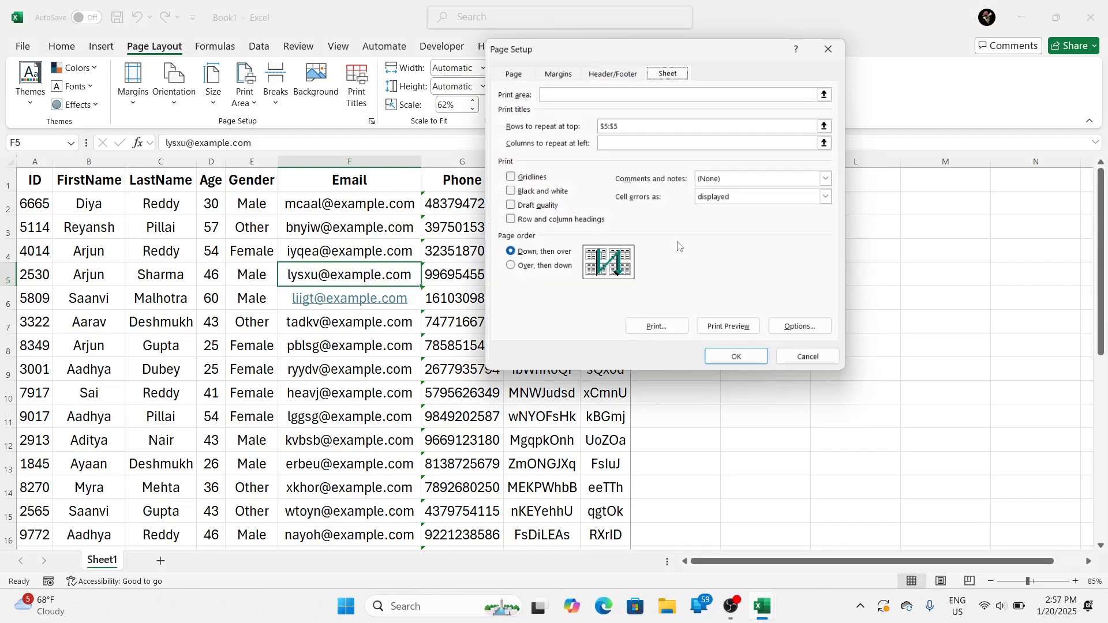
left_click(664, 123)
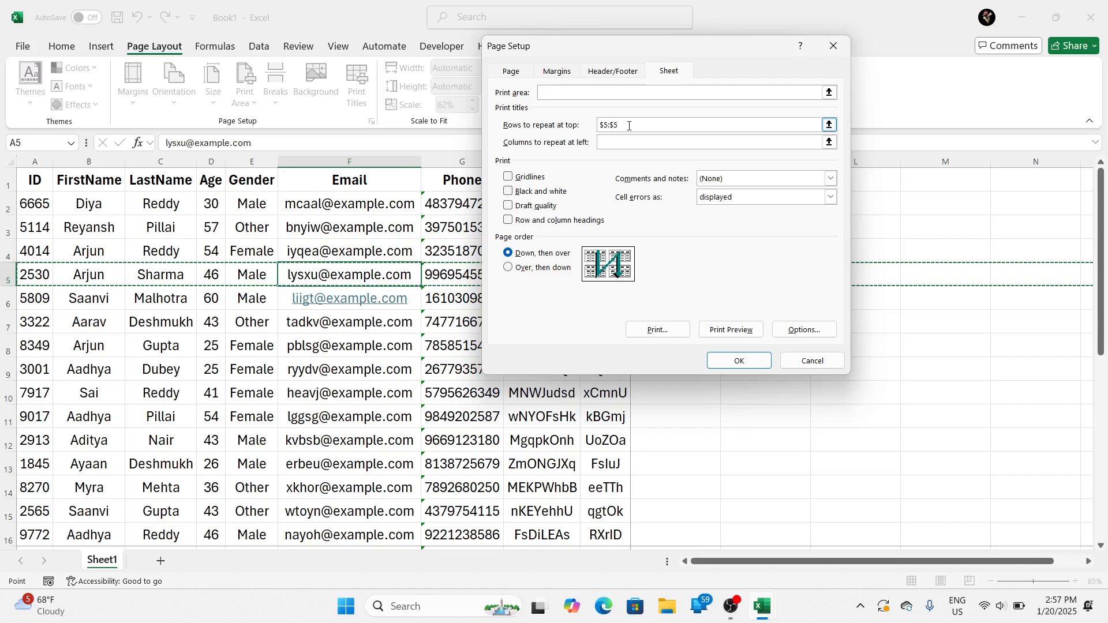
key("BackSpace")
key("BackSpace")
key("BackSpace")
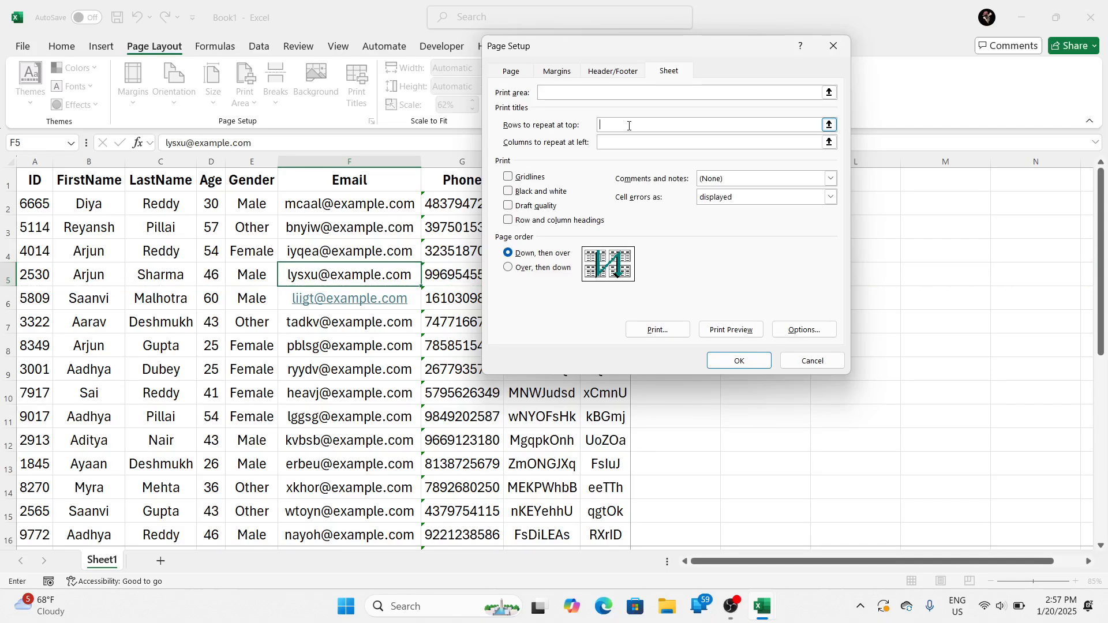
left_click(739, 360)
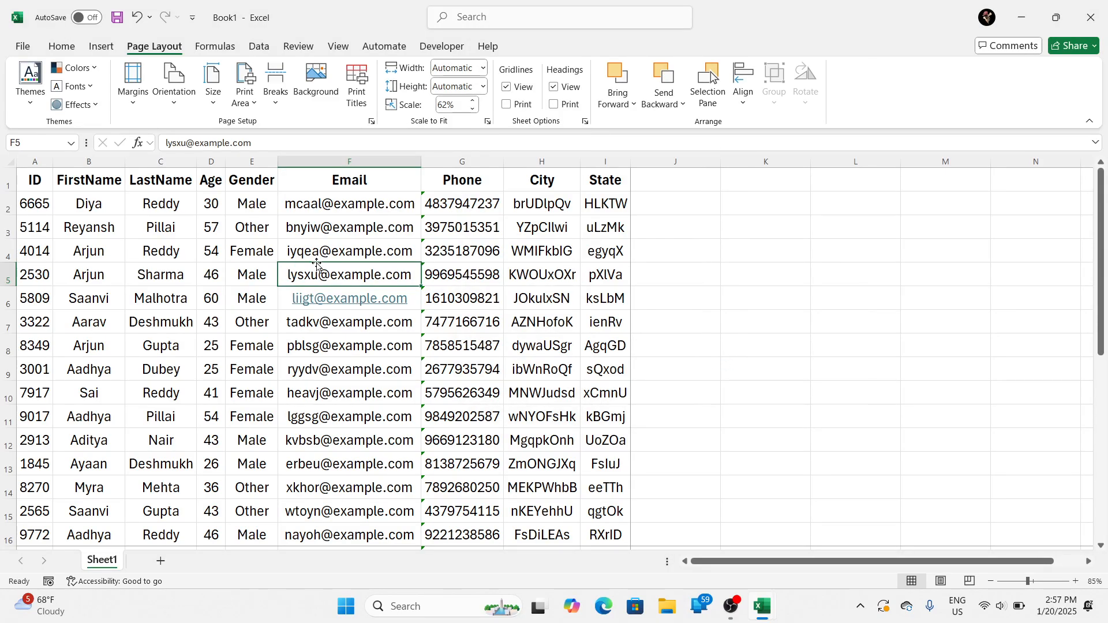
Step: Review both pages in the print preview without repeating title rows, and return to the sheet
key("ctrl+p")
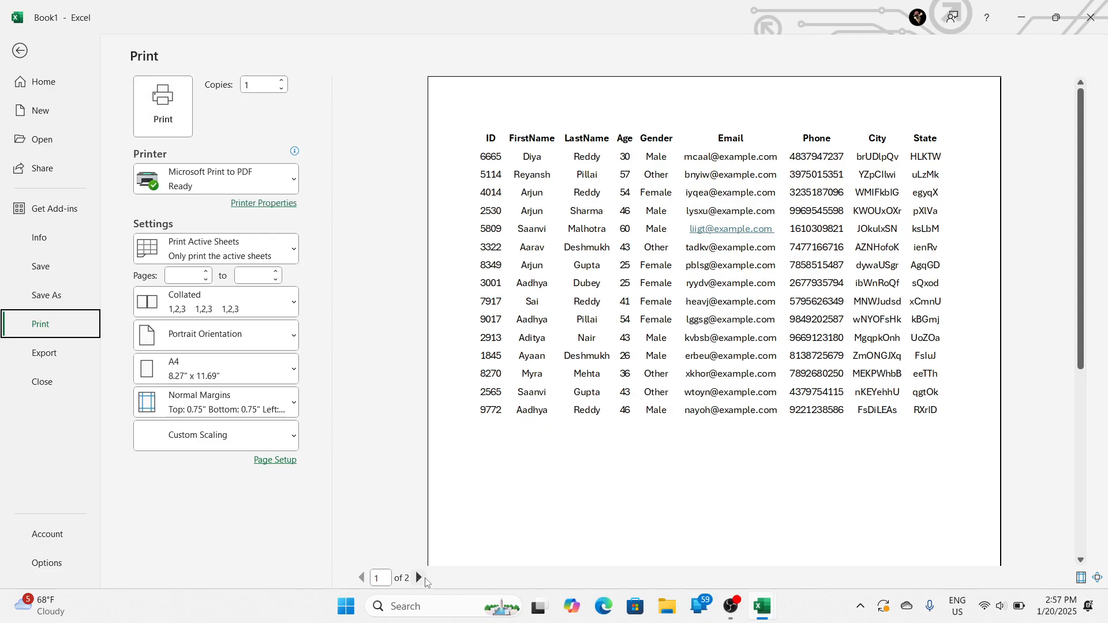
left_click(420, 578)
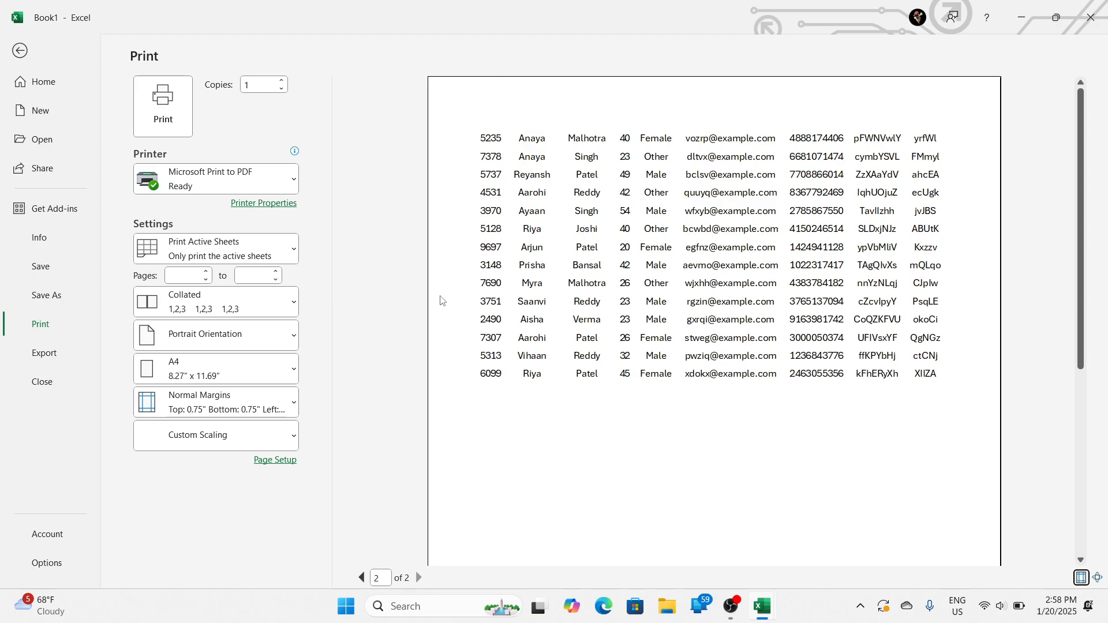
left_click(362, 577)
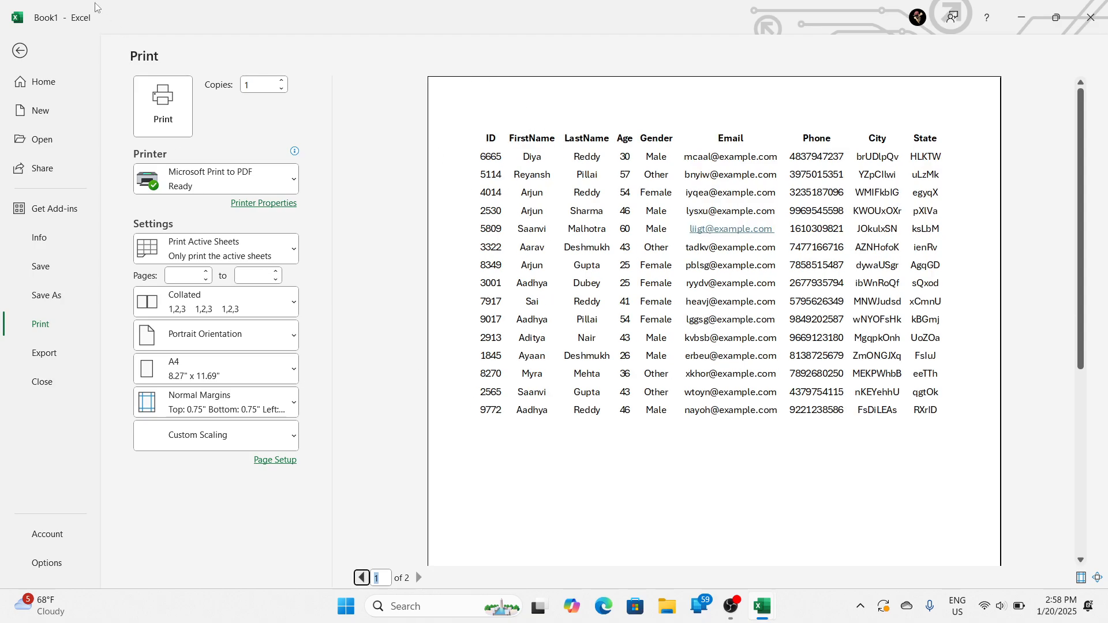
left_click(18, 51)
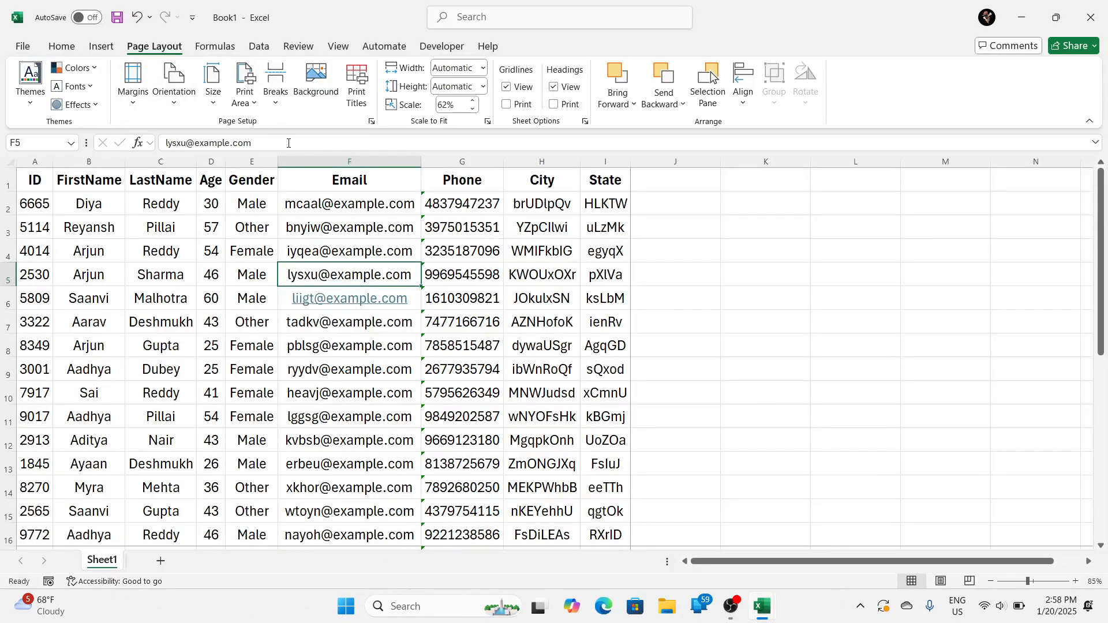
left_click(172, 251)
left_click(29, 190)
left_click_drag(28, 190, 419, 330)
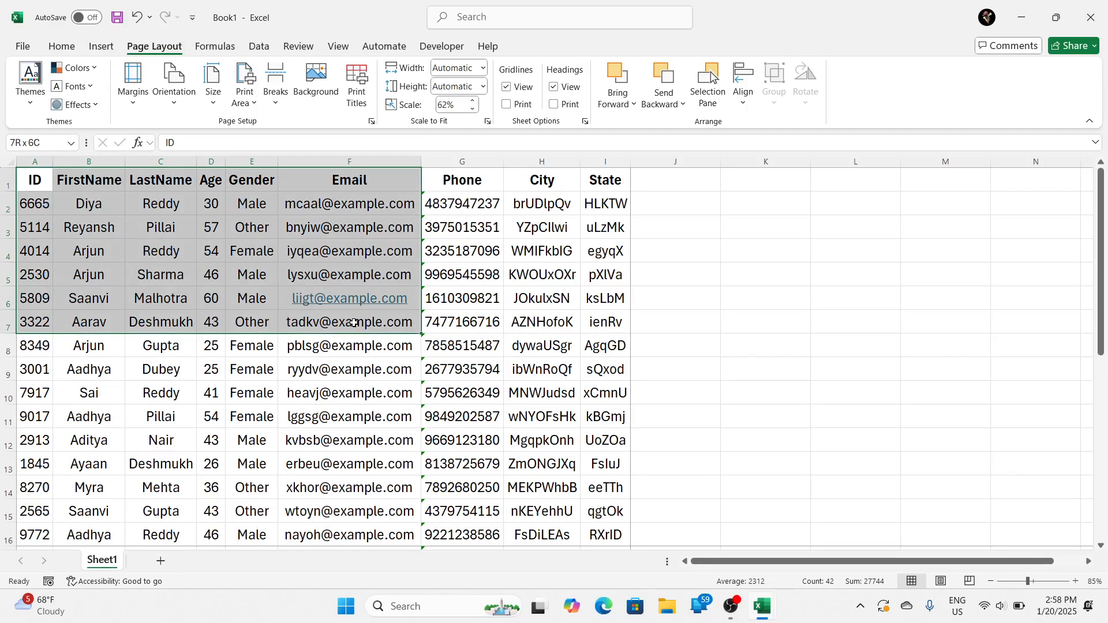
left_click(481, 270)
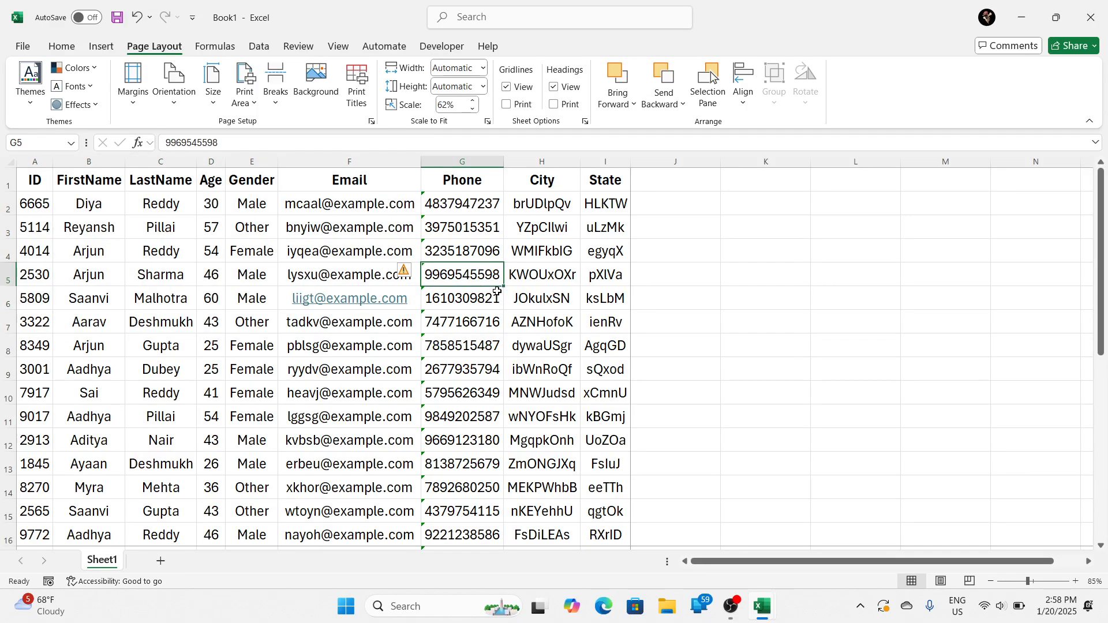
left_click(731, 604)
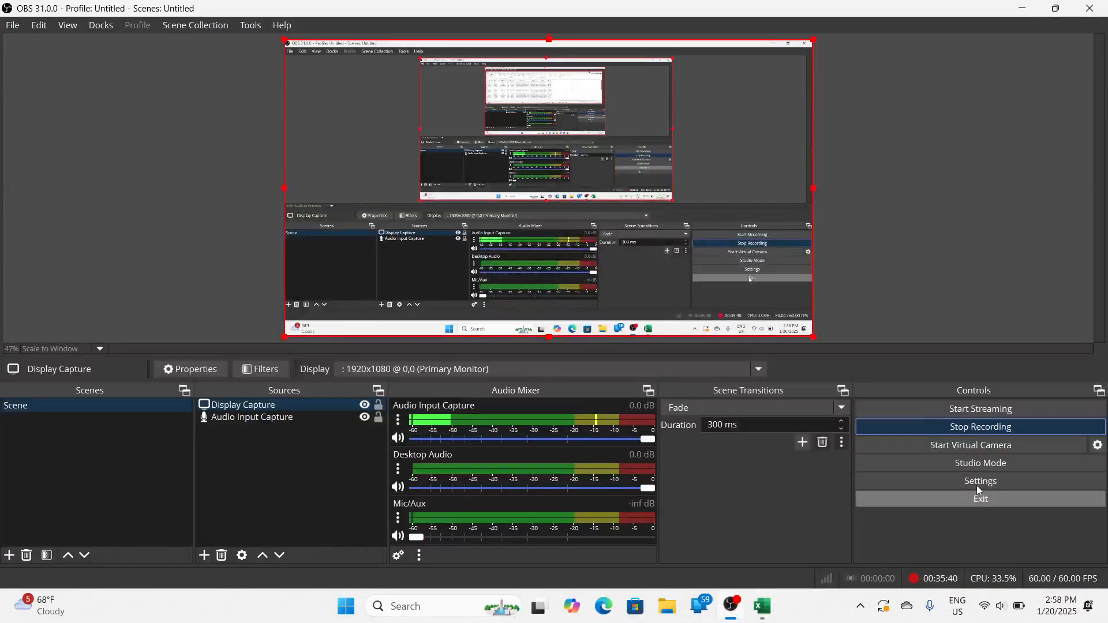